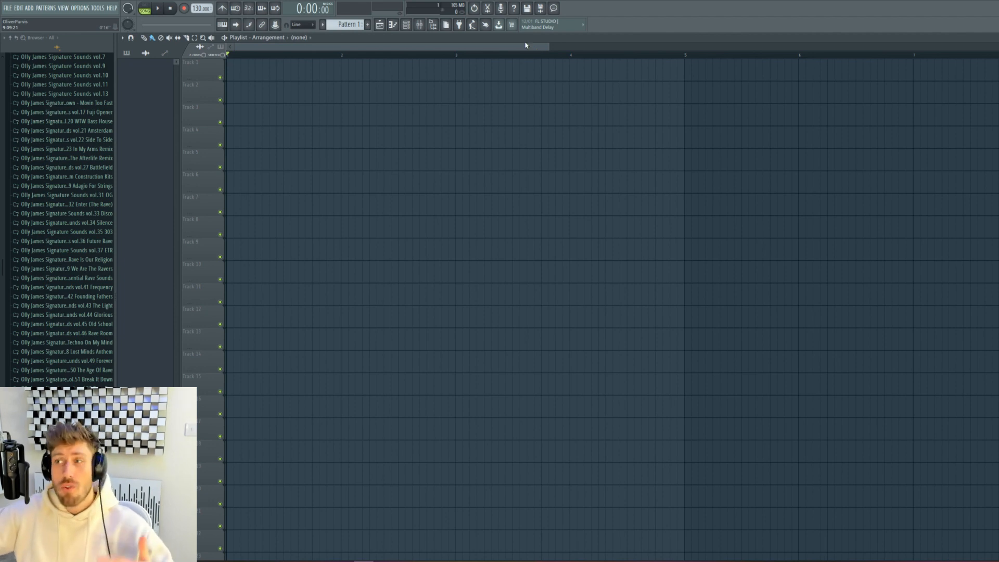
pyautogui.moveTo(550, 42); pyautogui.dragTo(750, 3)
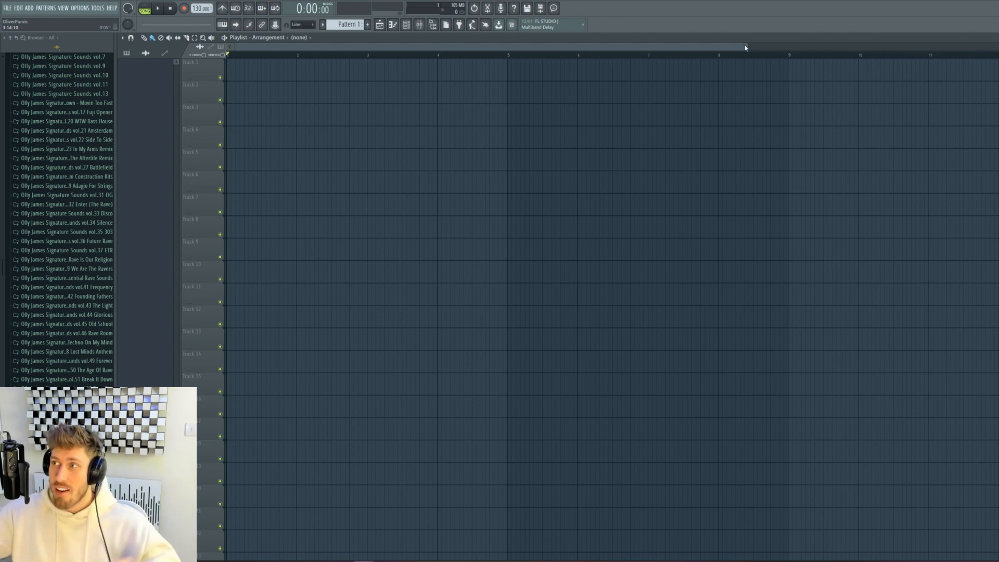
pyautogui.moveTo(746, 44); pyautogui.dragTo(727, 91)
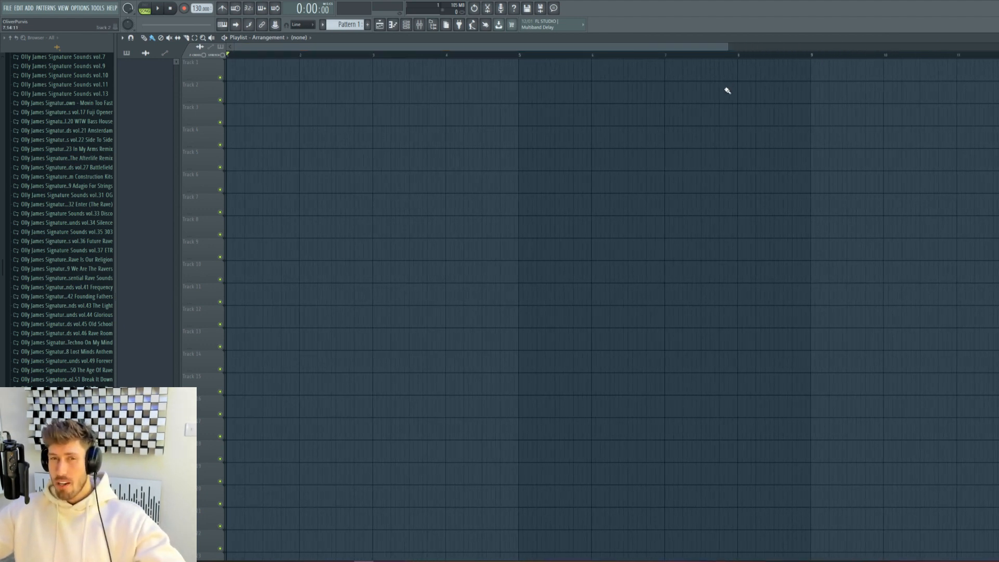
pyautogui.moveTo(726, 45); pyautogui.dragTo(890, 55)
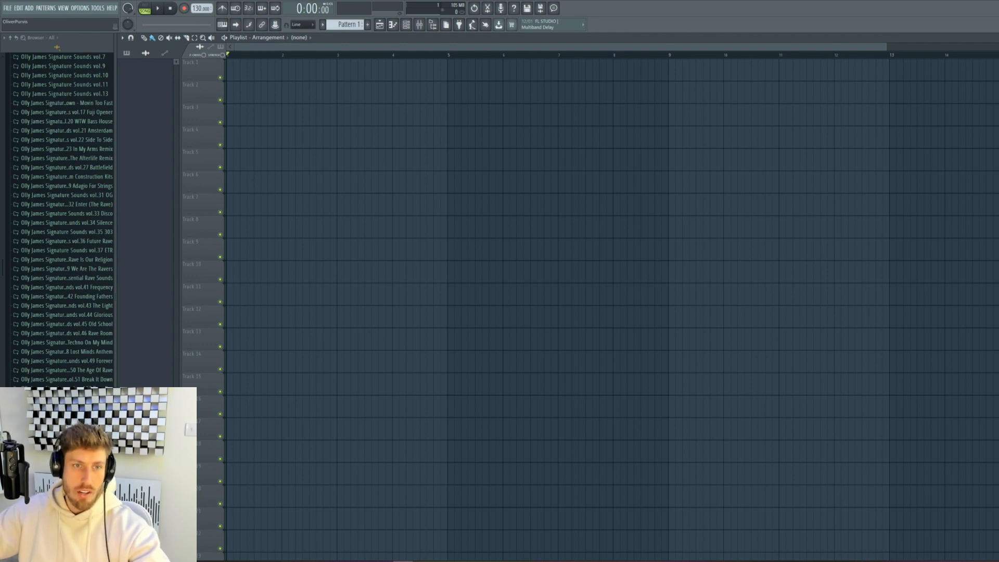
# - Add the PM_PS_150_Vocal_Loop_Go_Gm sample at the start of Track 1 and fit it to tempo as 150 BPM
pyautogui.moveTo(2, 156); pyautogui.dragTo(228, 68)
pyautogui.click(230, 62)
pyautogui.click(304, 114)
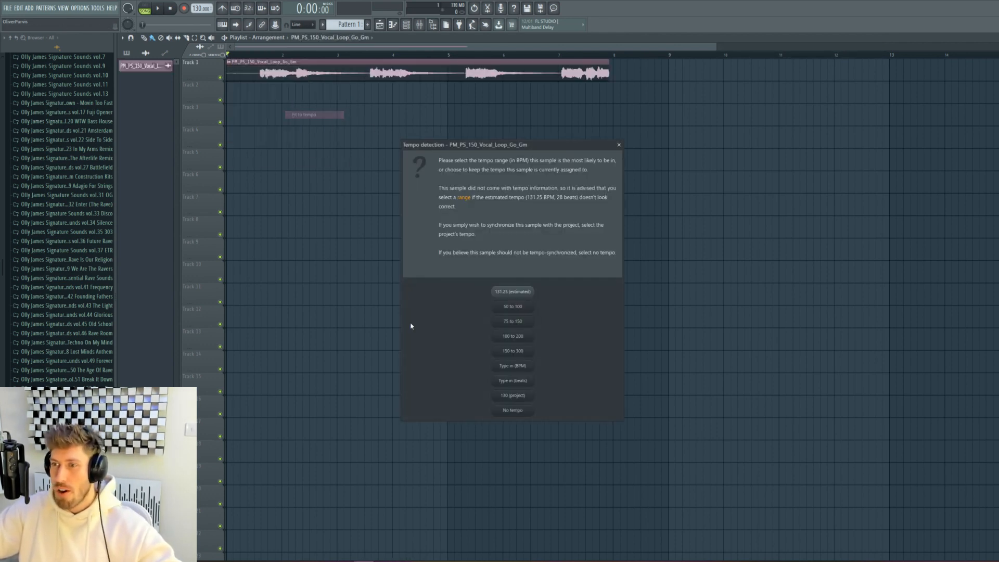
pyautogui.click(512, 367)
pyautogui.write('1')
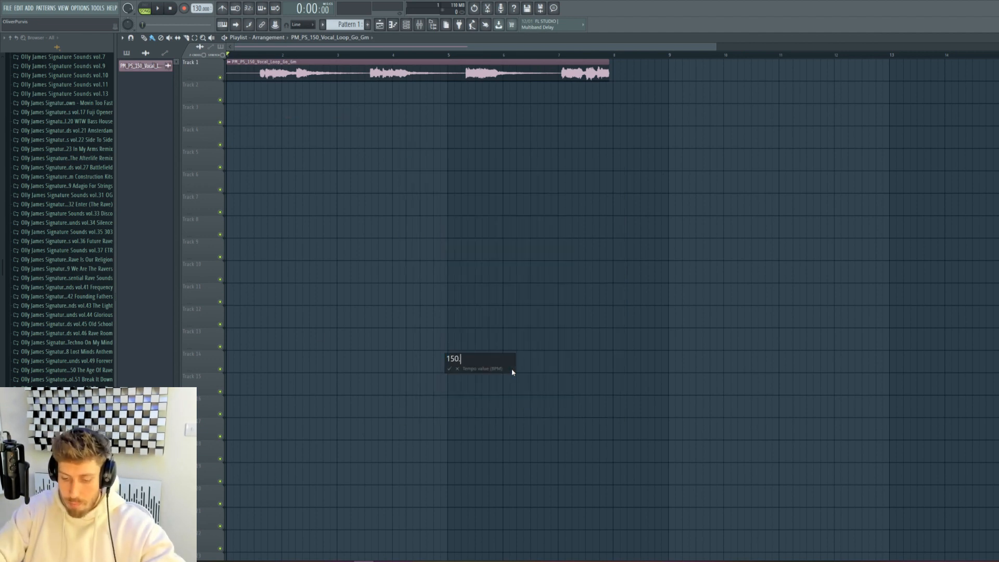
pyautogui.write('50')
pyautogui.press('Return')
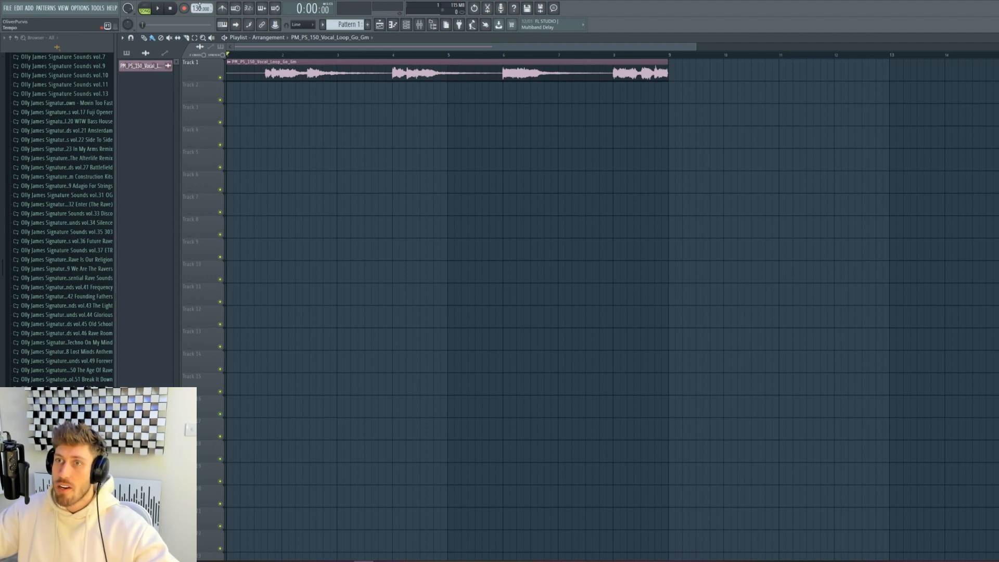
# - Set the project tempo to 140 BPM and the vocal loop's time-stretching mode to e2 generic
pyautogui.moveTo(200, 6); pyautogui.dragTo(199, 1)
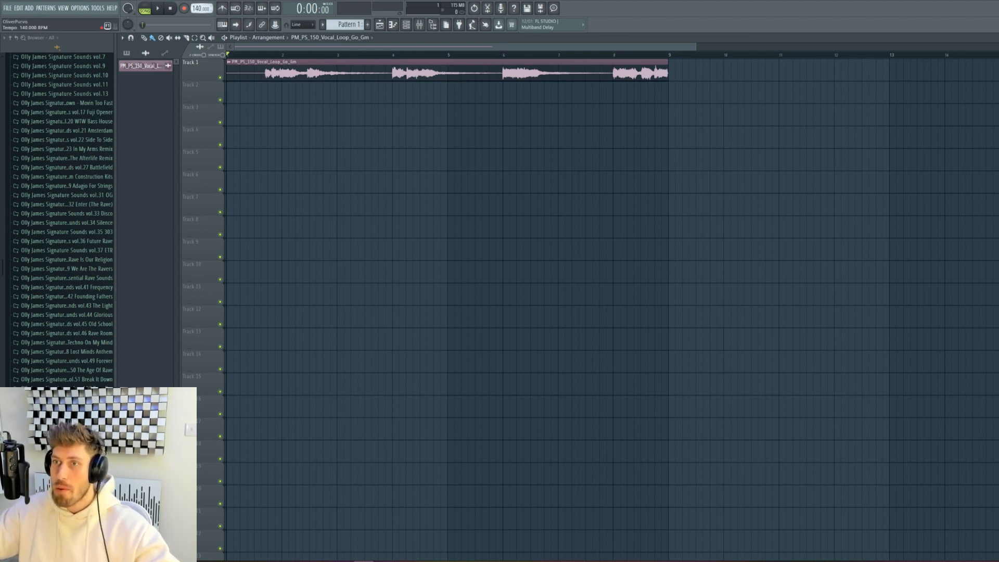
pyautogui.click(522, 307)
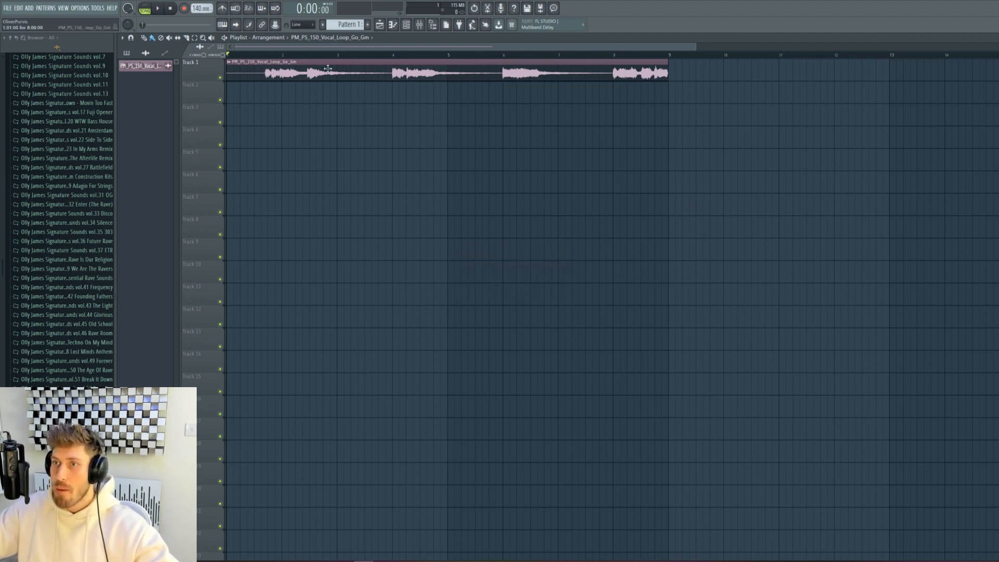
pyautogui.click(260, 55)
pyautogui.doubleClick(264, 62)
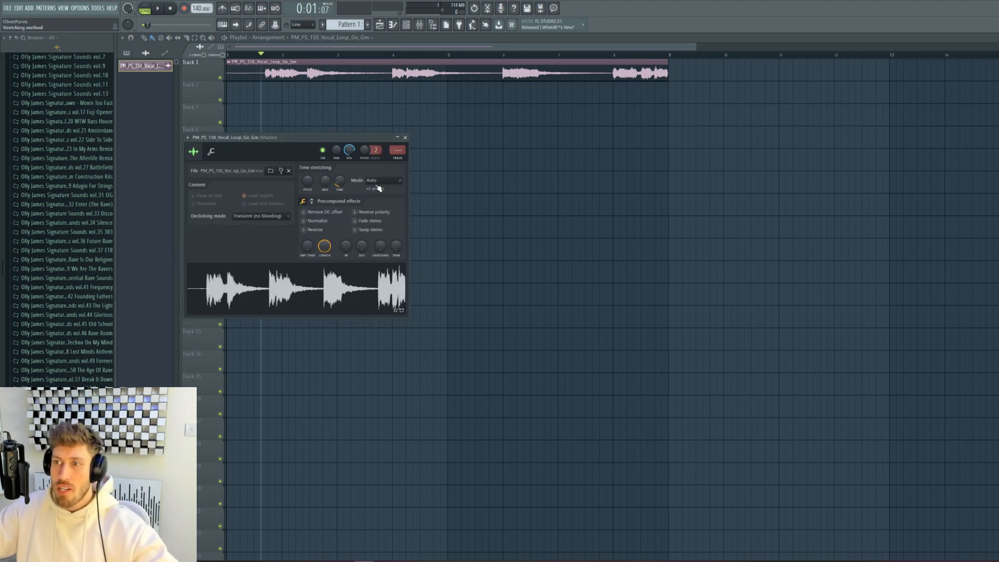
pyautogui.click(380, 181)
pyautogui.click(409, 195)
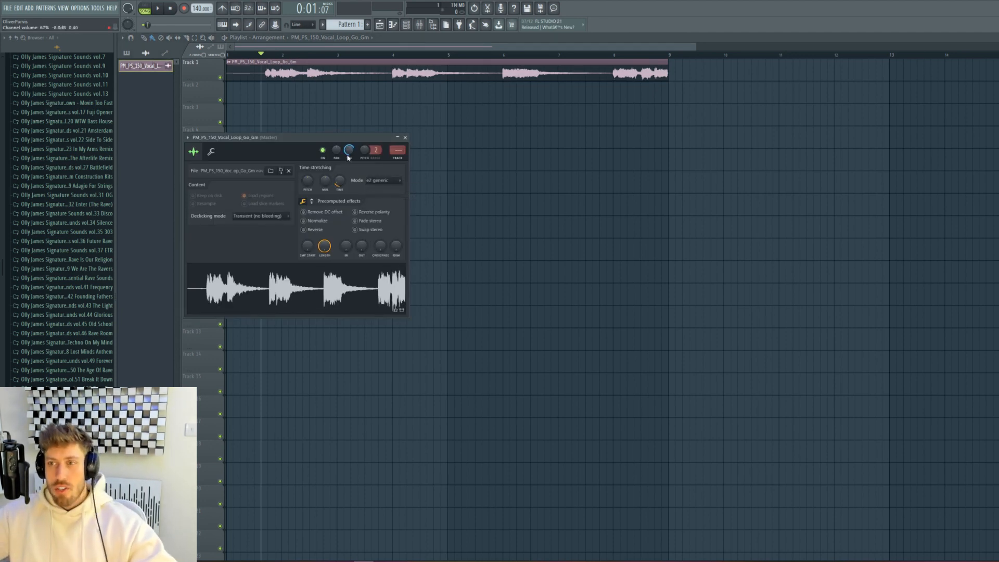
# - Play the vocal loop and check its level in the mixer
pyautogui.press('space')
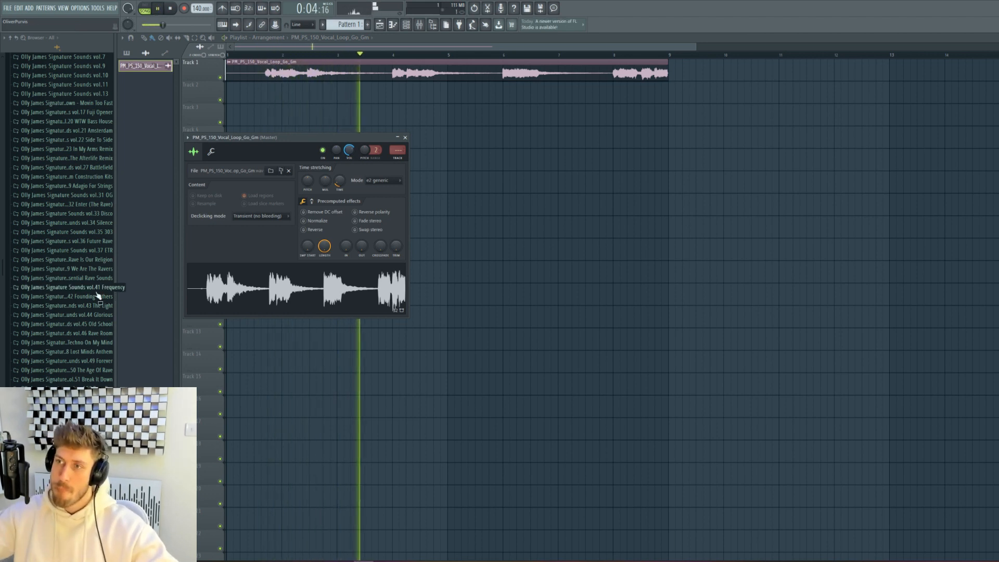
pyautogui.click(420, 25)
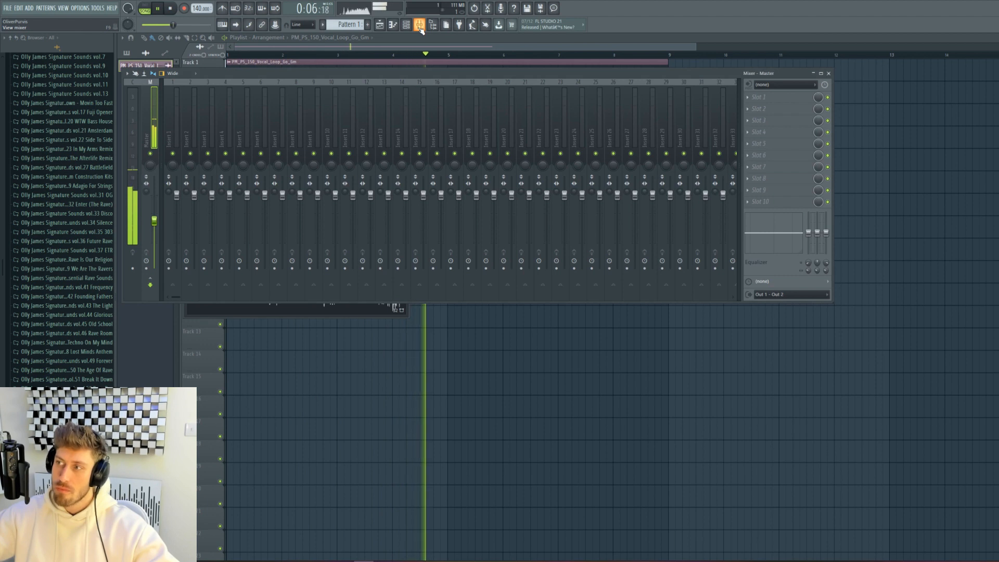
pyautogui.click(419, 26)
pyautogui.click(660, 178)
pyautogui.click(660, 177)
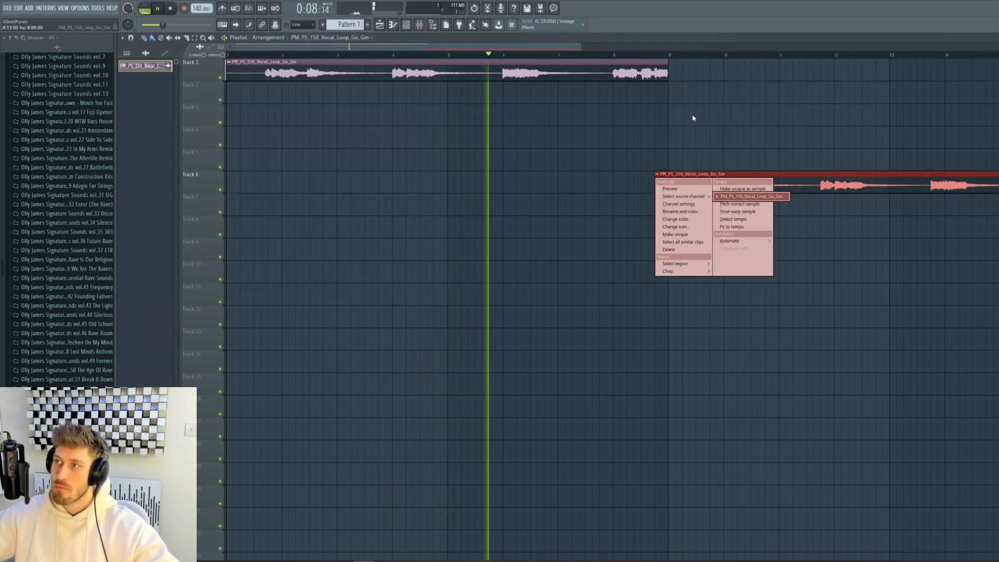
pyautogui.click(692, 115)
pyautogui.hotkey('ctrl', 'z')
# - Stop playback and create a new pattern named nexus
pyautogui.moveTo(696, 47); pyautogui.dragTo(854, 47)
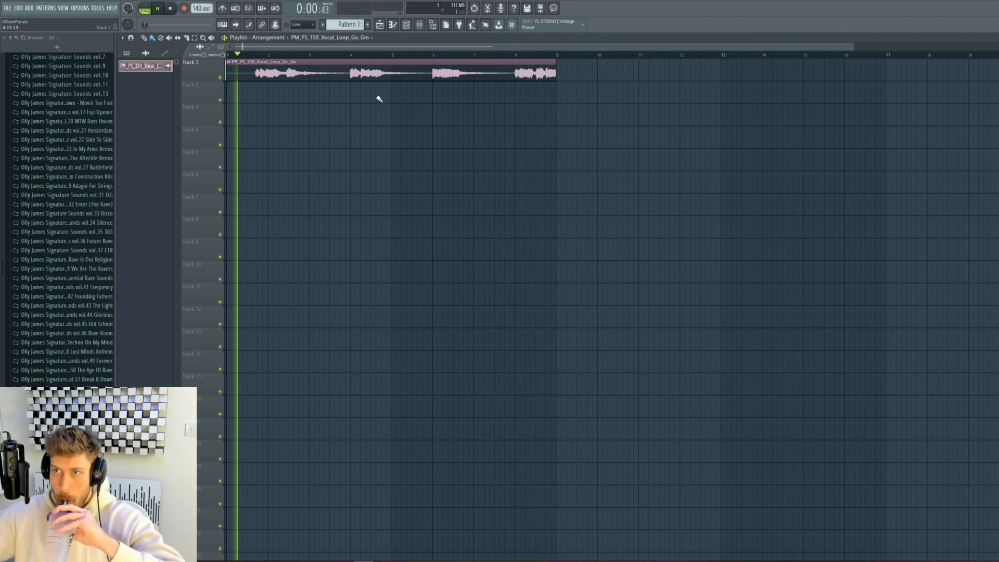
pyautogui.press('space')
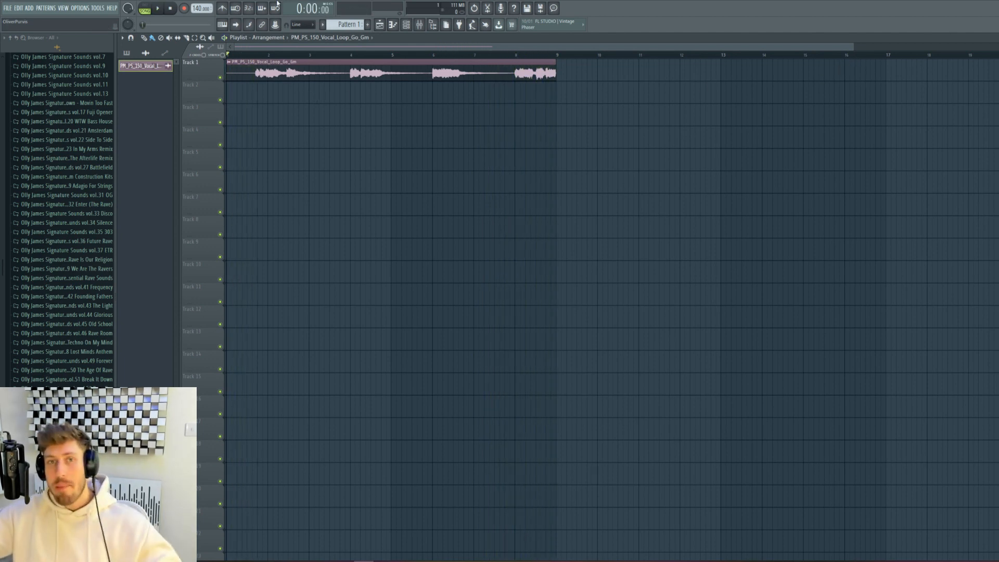
pyautogui.click(352, 24)
pyautogui.click(417, 106)
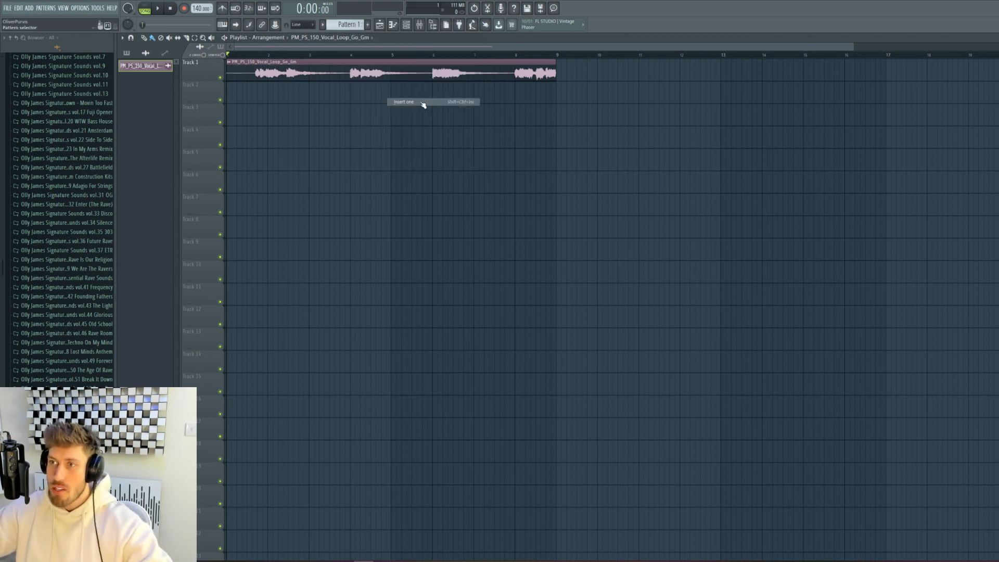
pyautogui.write('nexus')
pyautogui.press('Return')
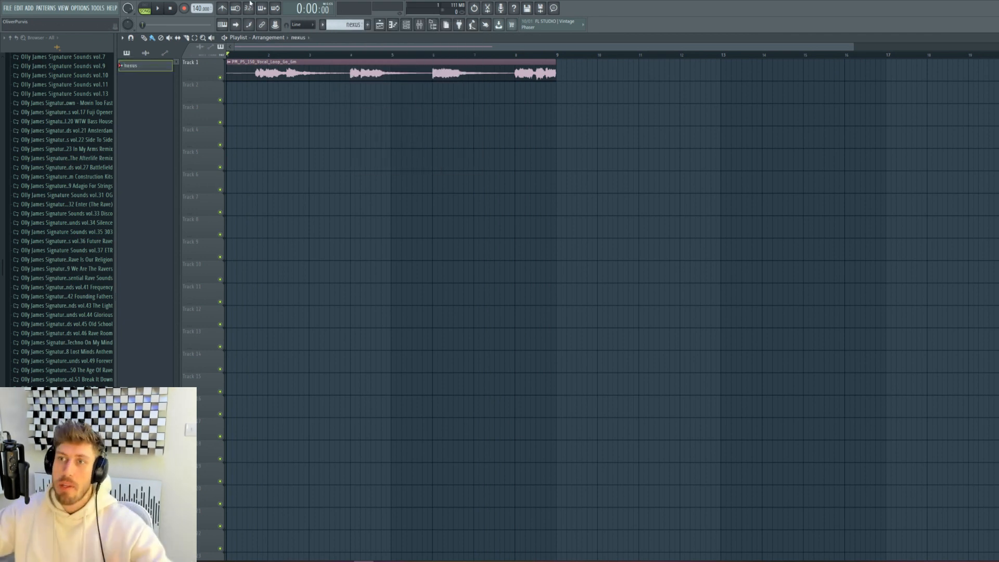
# - Add a Nexus 2 instrument and load the Creamy Stab preset from the Plucked category of the Future Rave expansion
pyautogui.click(30, 9)
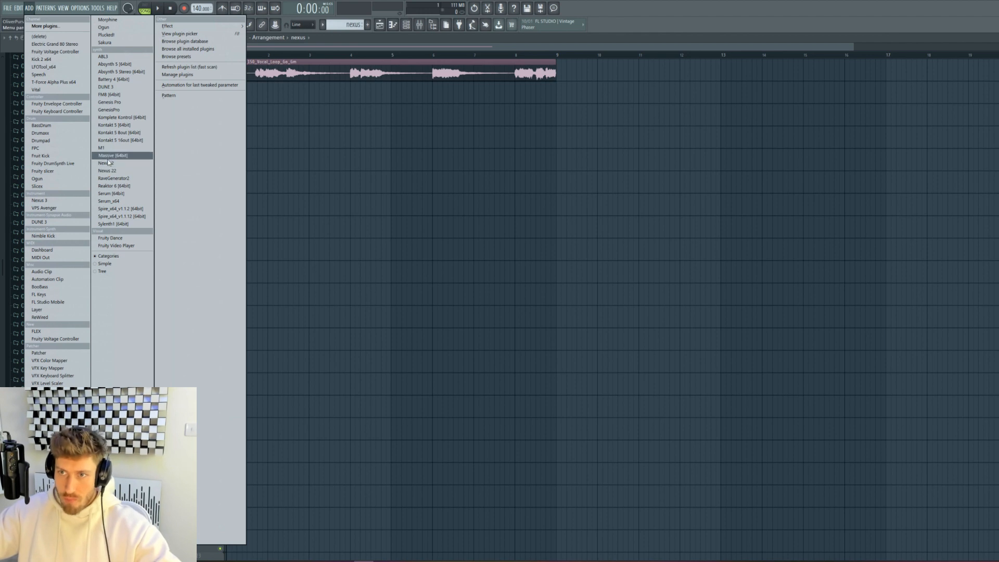
pyautogui.click(107, 163)
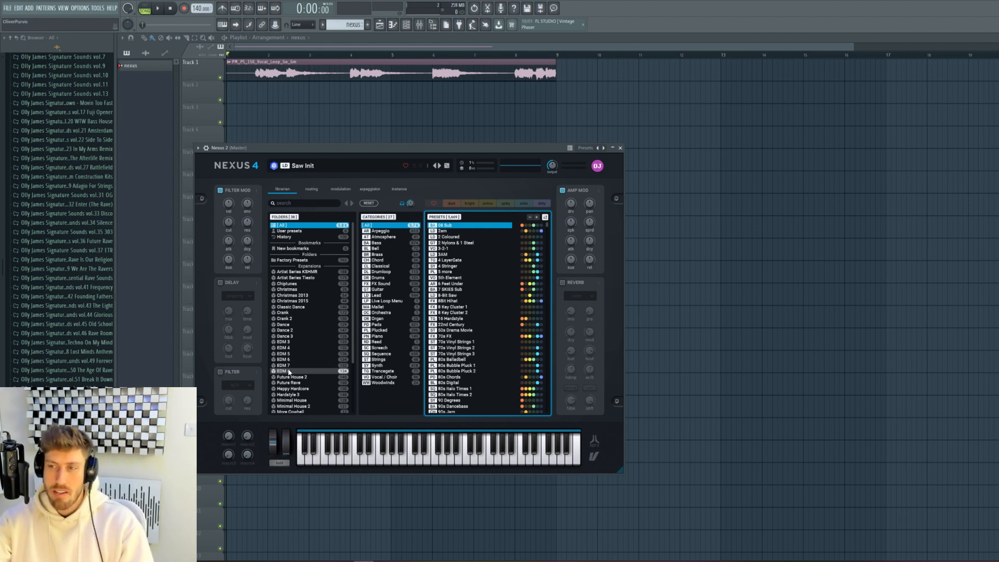
pyautogui.click(288, 372)
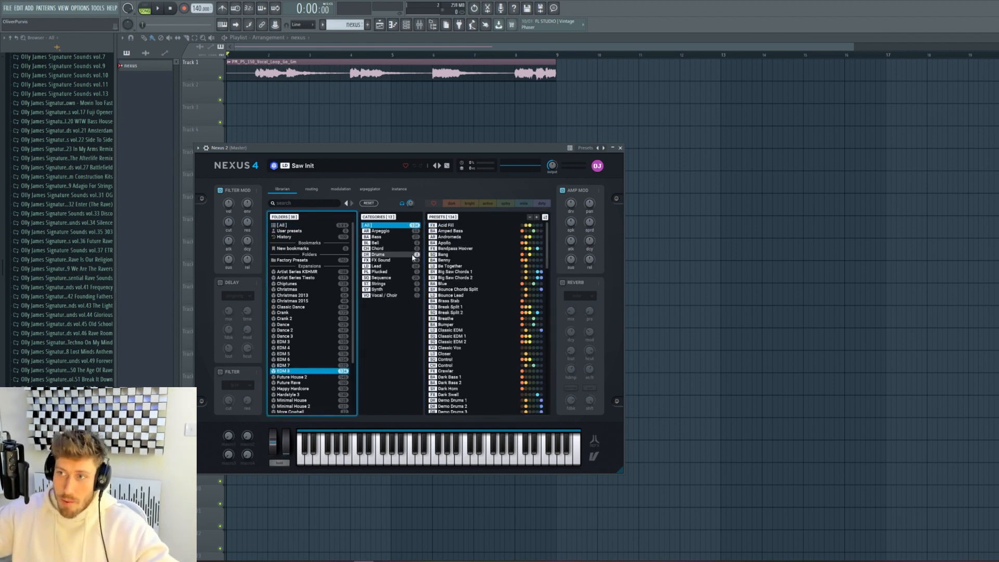
pyautogui.click(376, 266)
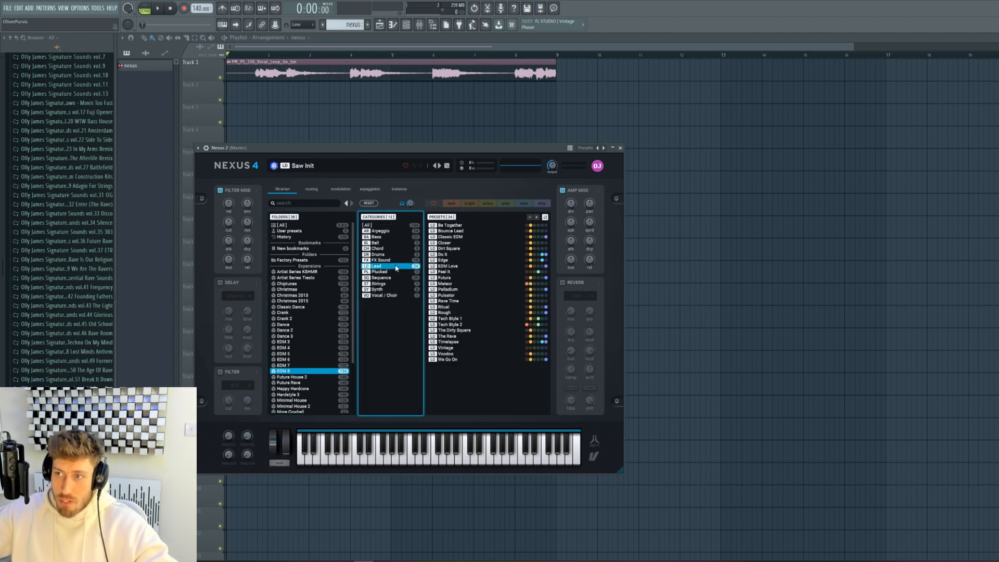
pyautogui.click(289, 382)
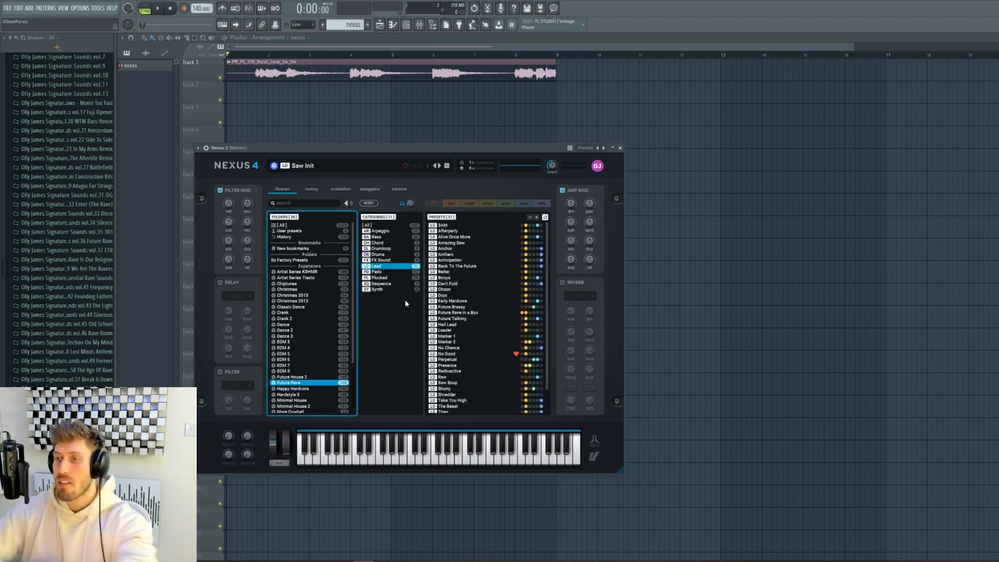
pyautogui.click(381, 279)
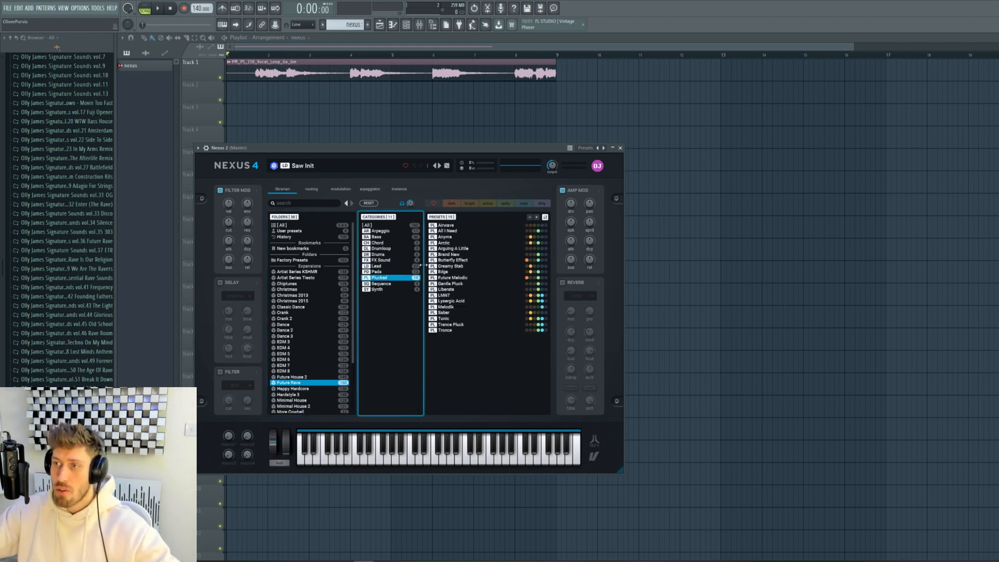
pyautogui.click(458, 267)
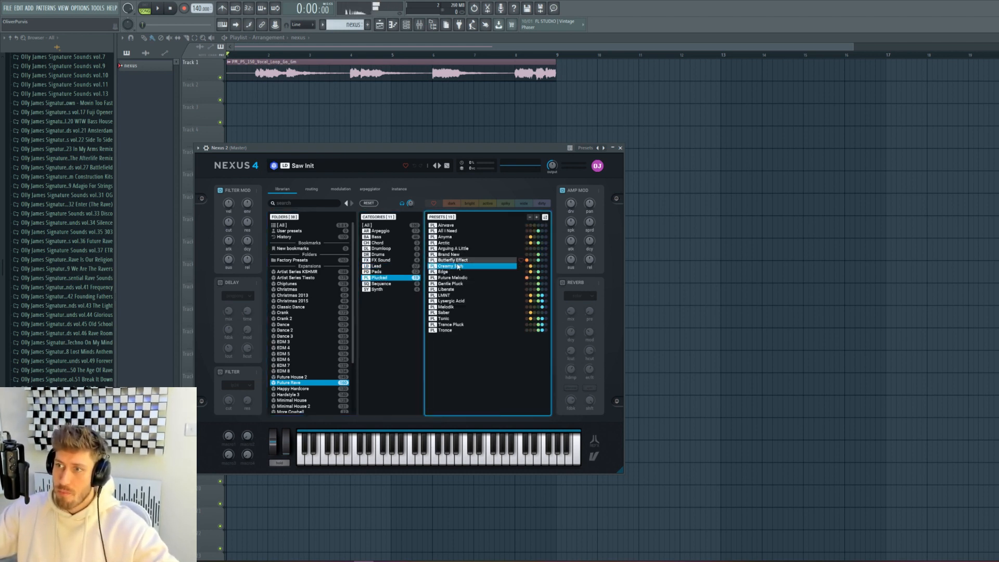
# - Place the nexus pattern on Track 2 at bar 9, directly after the vocal loop ends
pyautogui.press('F6')
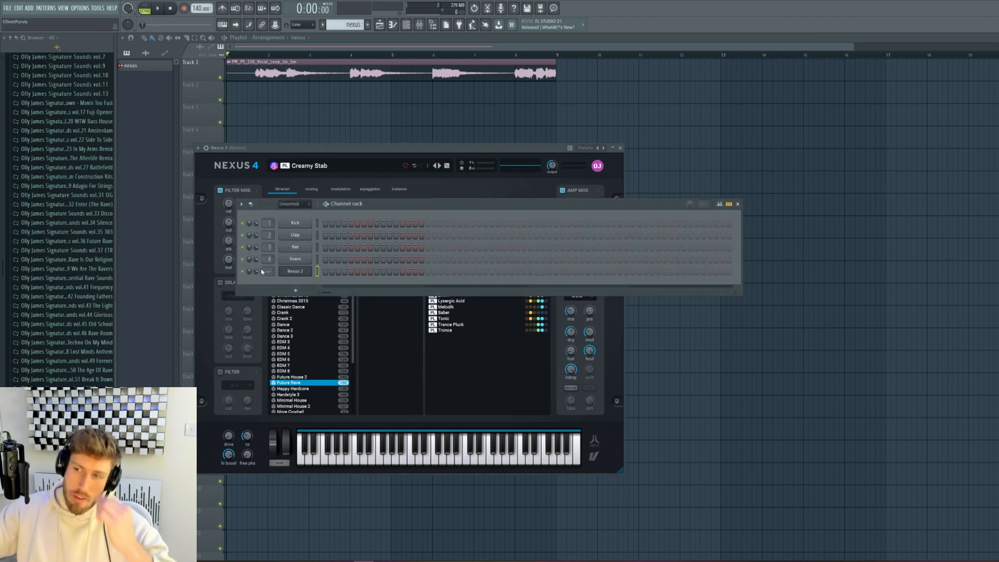
pyautogui.rightClick(318, 271)
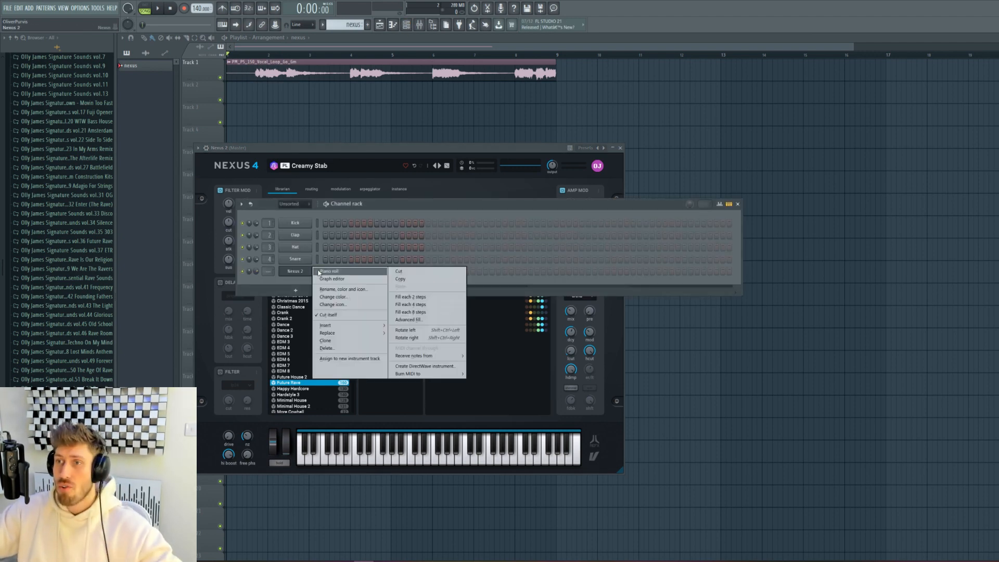
pyautogui.click(564, 92)
pyautogui.moveTo(573, 99); pyautogui.dragTo(569, 98)
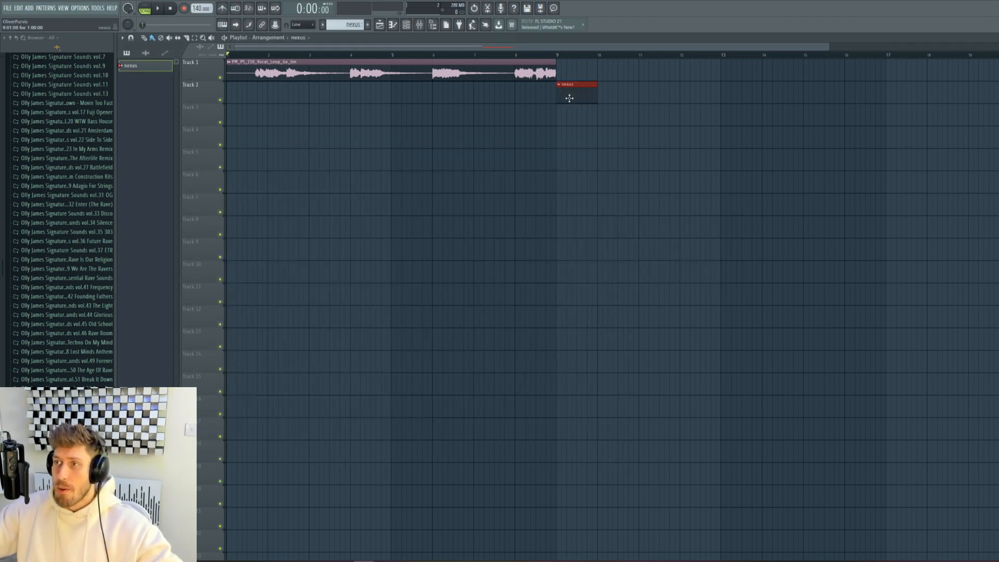
# - Enter a C5 note at the start of the Nexus 2 piano roll and set playback to pattern mode
pyautogui.press('F6')
pyautogui.rightClick(299, 272)
pyautogui.click(332, 271)
pyautogui.moveTo(214, 298)
pyautogui.mouseDown()
pyautogui.moveTo(143, 336)
pyautogui.moveTo(151, 233)
pyautogui.moveTo(174, 234)
pyautogui.moveTo(165, 236)
pyautogui.mouseUp()
pyautogui.click(149, 6)
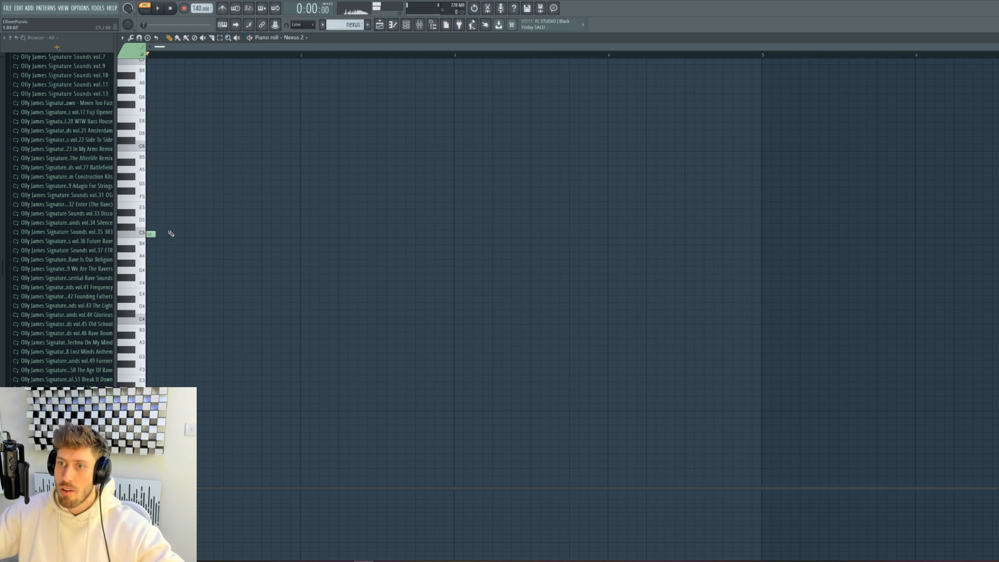
# - With the pattern playing, add four more evenly spaced C5 notes in bar 1 and one higher note at bar 2
pyautogui.press('space')
pyautogui.click(185, 234)
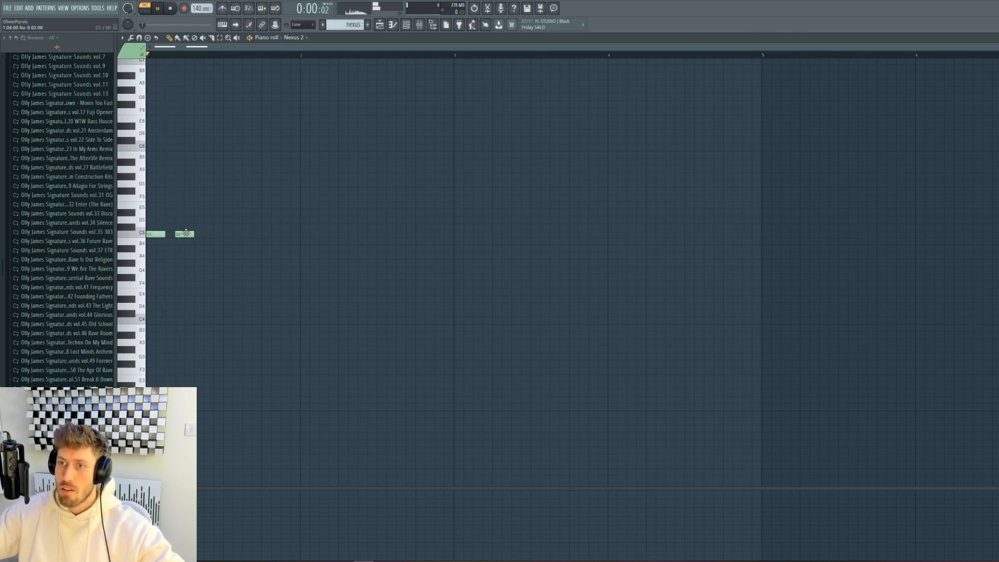
pyautogui.moveTo(185, 234)
pyautogui.mouseDown()
pyautogui.moveTo(201, 233)
pyautogui.moveTo(182, 233)
pyautogui.mouseUp()
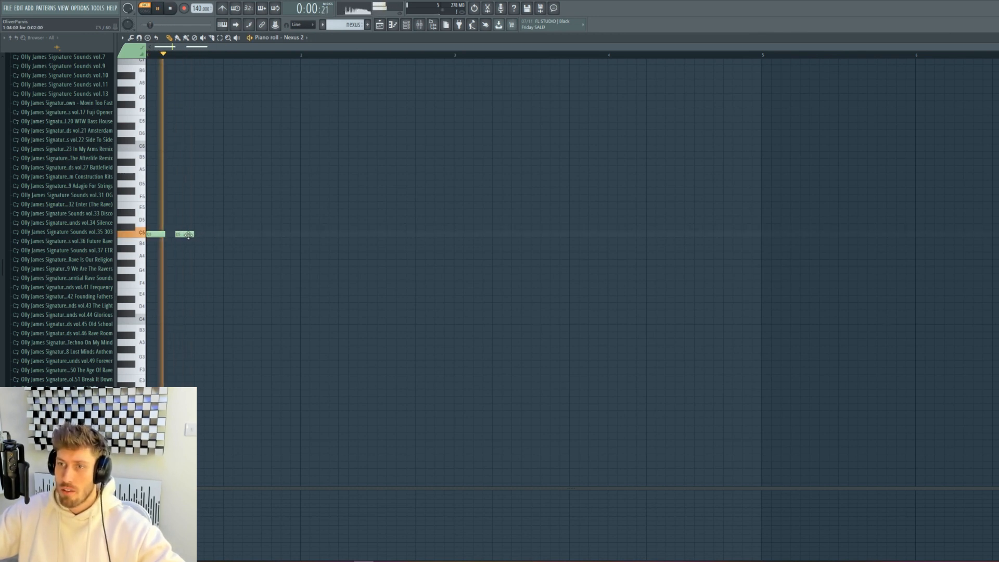
pyautogui.click(211, 236)
pyautogui.click(239, 234)
pyautogui.click(268, 234)
pyautogui.click(308, 227)
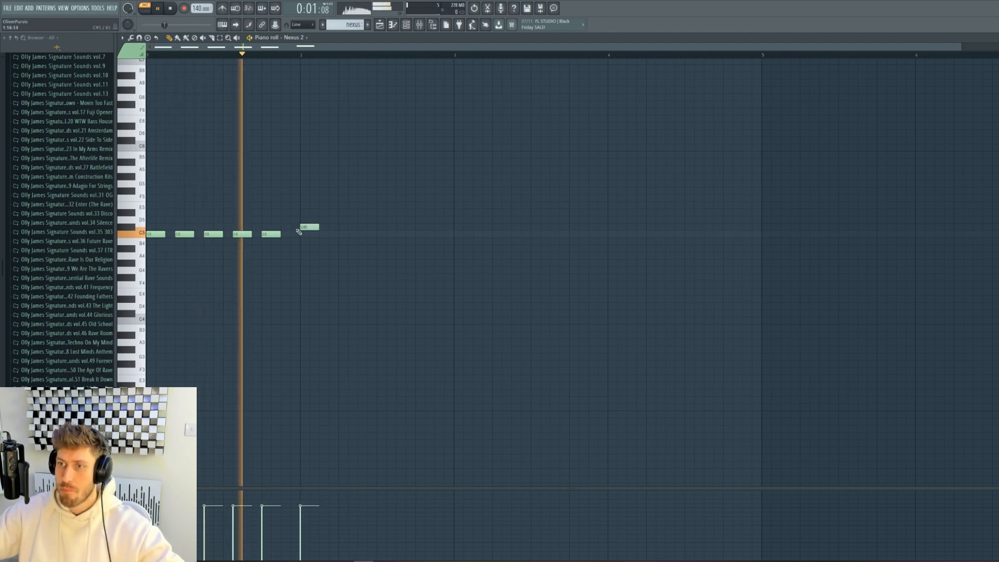
# - Delete the note at bar 2 and rework the C5 notes into a syncopated rhythm with a short extra hit ending bar 1
pyautogui.rightClick(309, 227)
pyautogui.moveTo(181, 234); pyautogui.dragTo(230, 234)
pyautogui.rightClick(199, 236)
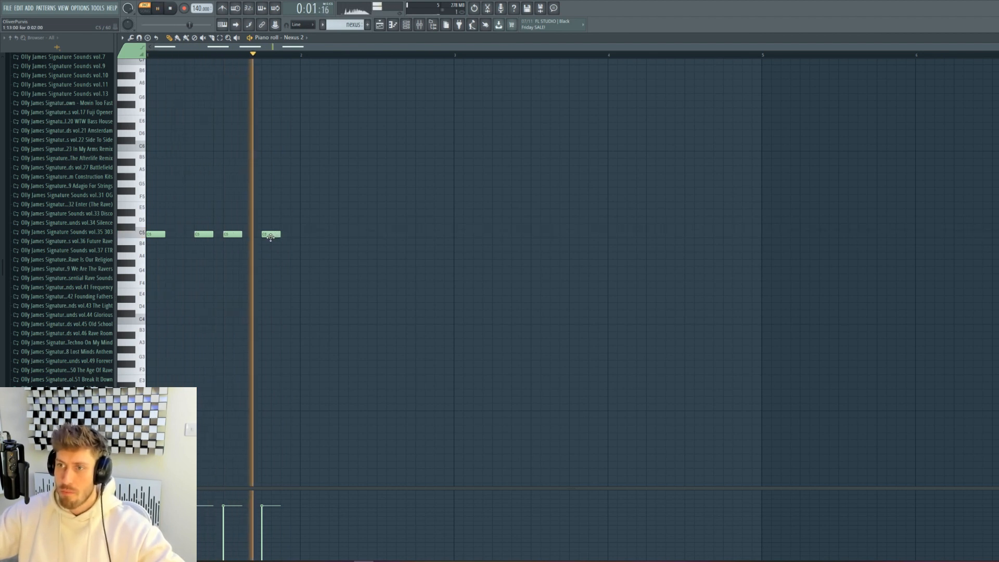
pyautogui.click(281, 234)
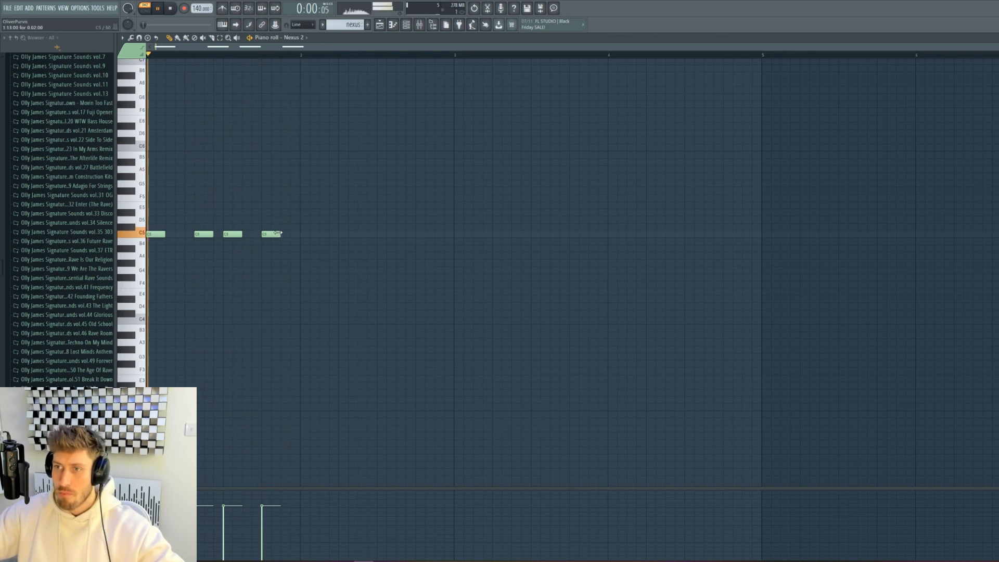
pyautogui.moveTo(300, 234); pyautogui.dragTo(291, 234)
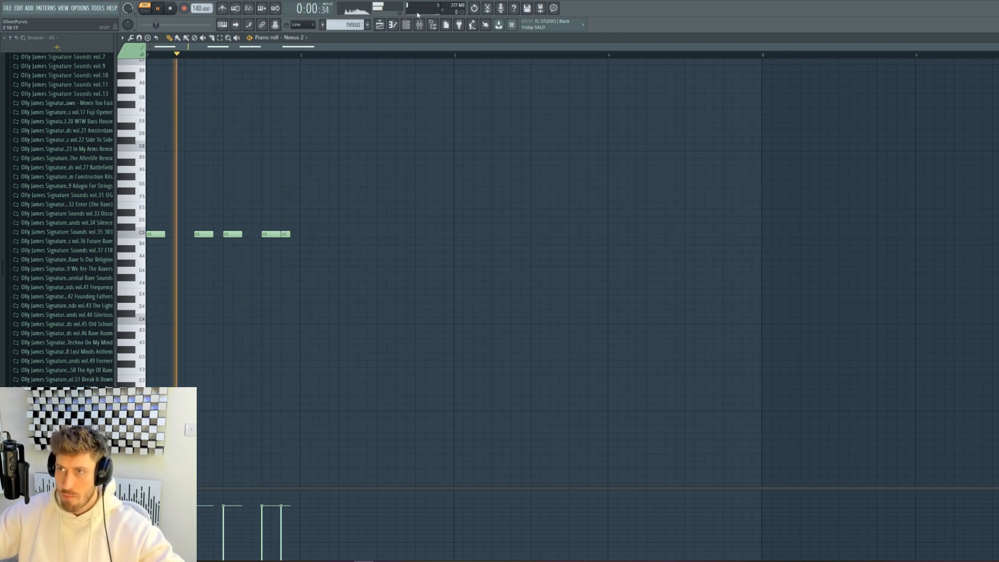
# - Return to the playlist and switch playback to song mode
pyautogui.click(379, 24)
pyautogui.press('l')
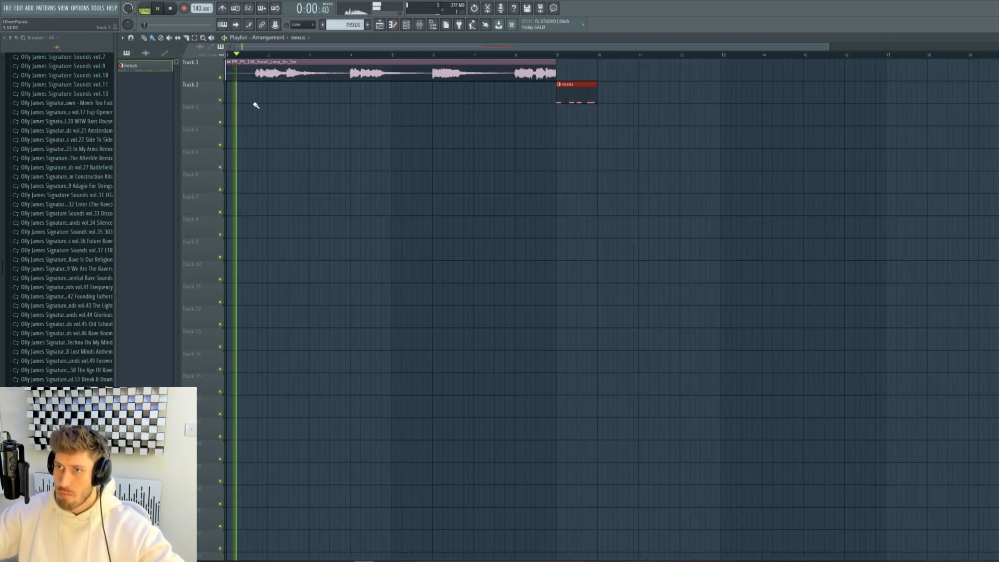
# - Repeat the nexus pattern clip along track 2 from bar 1 through bar 7, leaving bar 8 empty
pyautogui.moveTo(232, 96); pyautogui.dragTo(510, 92)
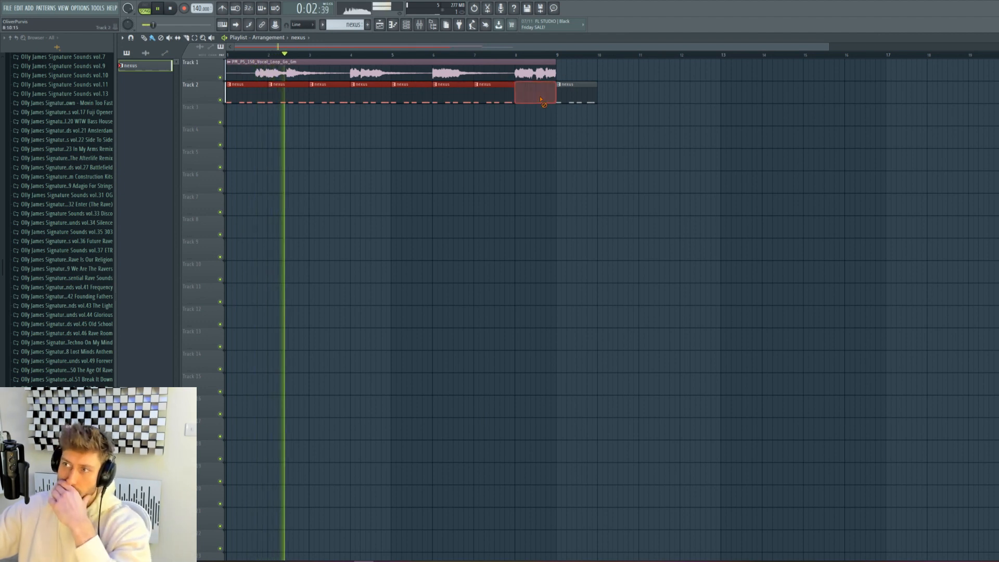
pyautogui.click(379, 25)
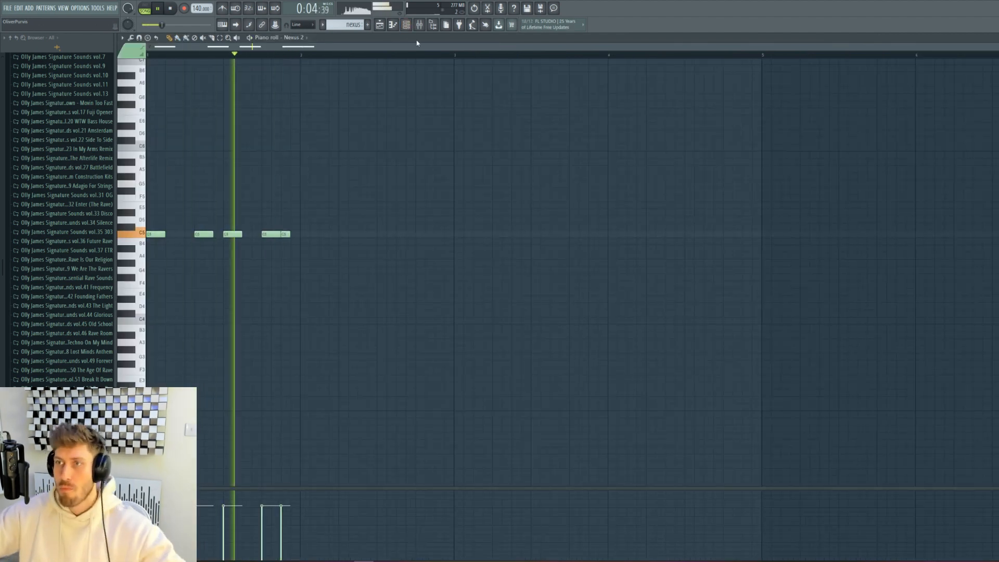
pyautogui.click(382, 27)
pyautogui.press('space')
# - Check the vocal loop clip's settings and transpose all notes of the nexus pattern down to G4
pyautogui.doubleClick(405, 62)
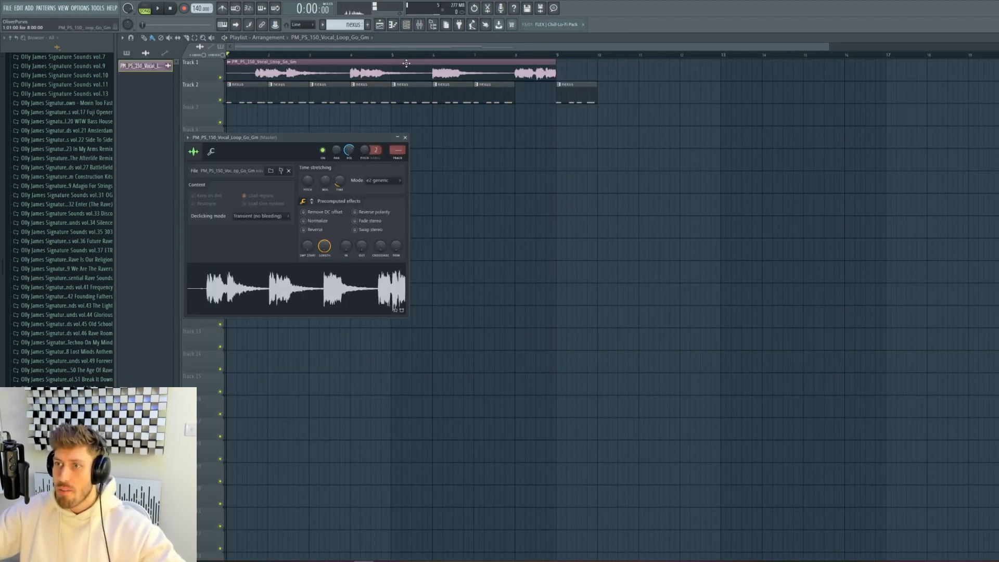
pyautogui.doubleClick(405, 91)
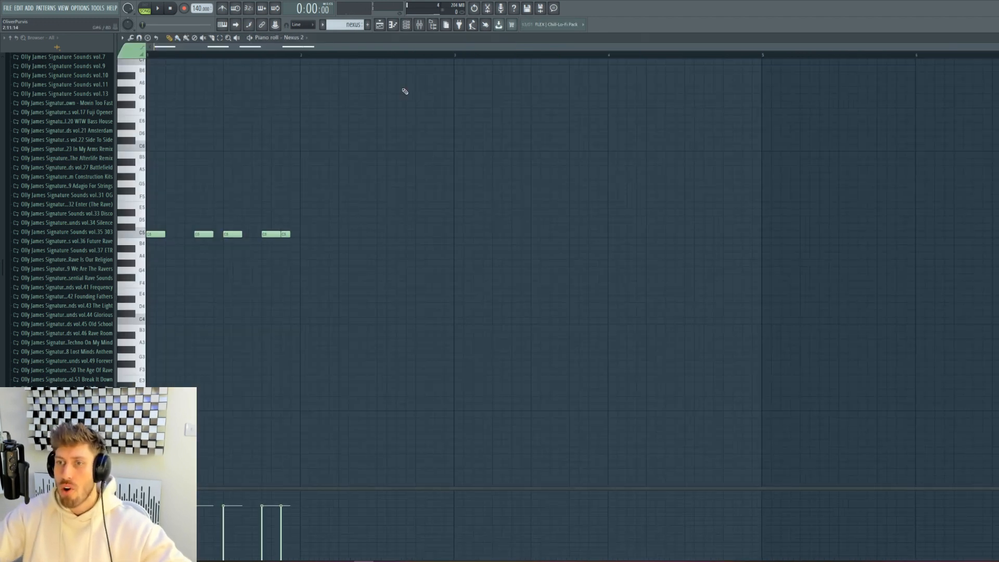
pyautogui.press('Down')
pyautogui.press('Down')
pyautogui.press('Down')
pyautogui.press('Down')
pyautogui.press('Down')
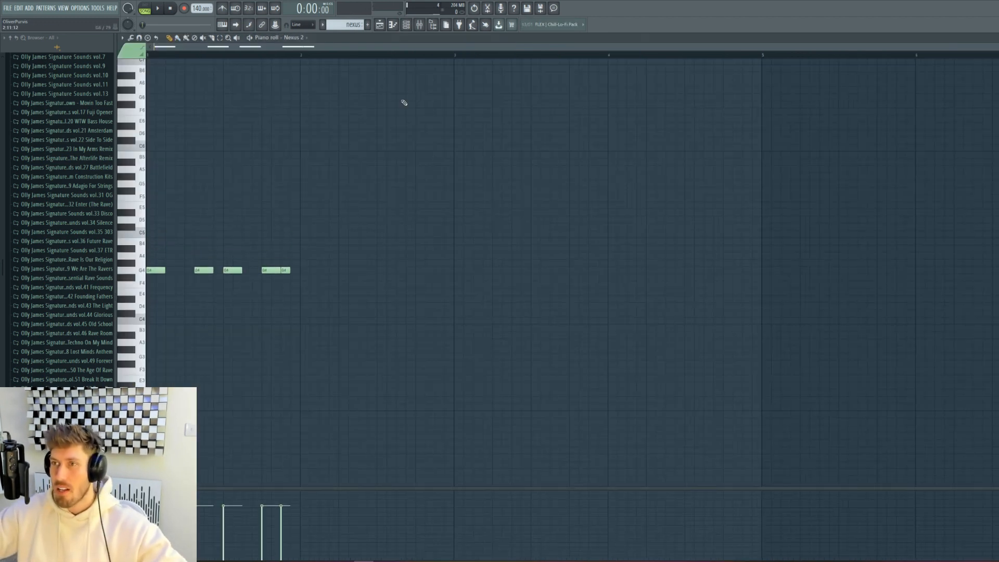
# - With the song playing, delete the short final hit of bar 1 from the nexus pattern
pyautogui.press('space')
pyautogui.click(379, 26)
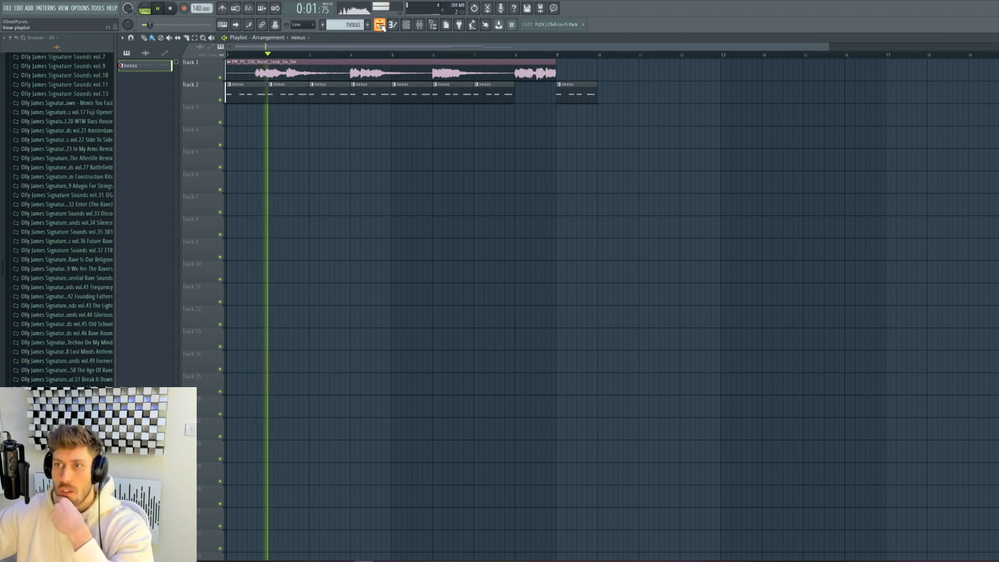
pyautogui.click(393, 26)
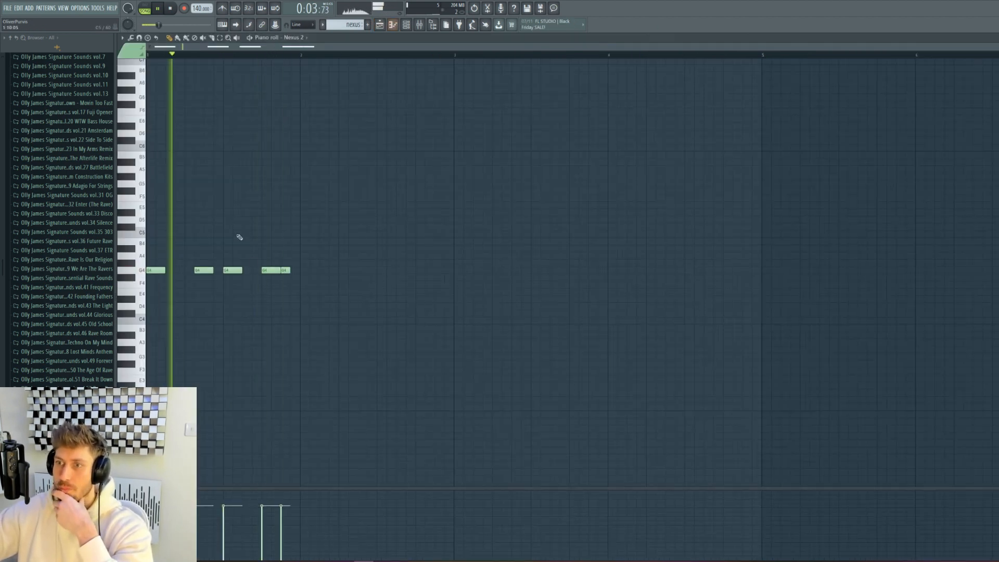
pyautogui.rightClick(286, 270)
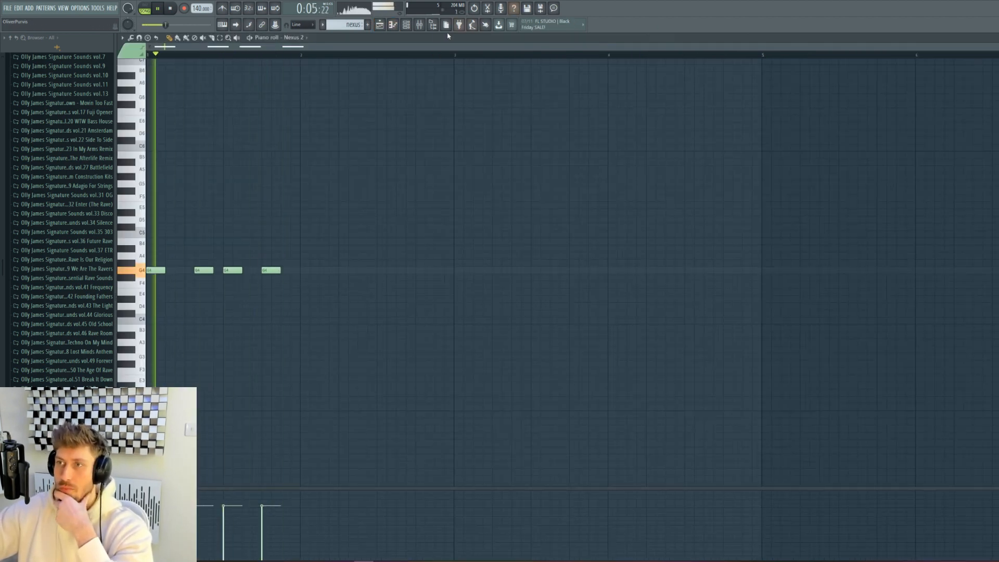
pyautogui.click(380, 24)
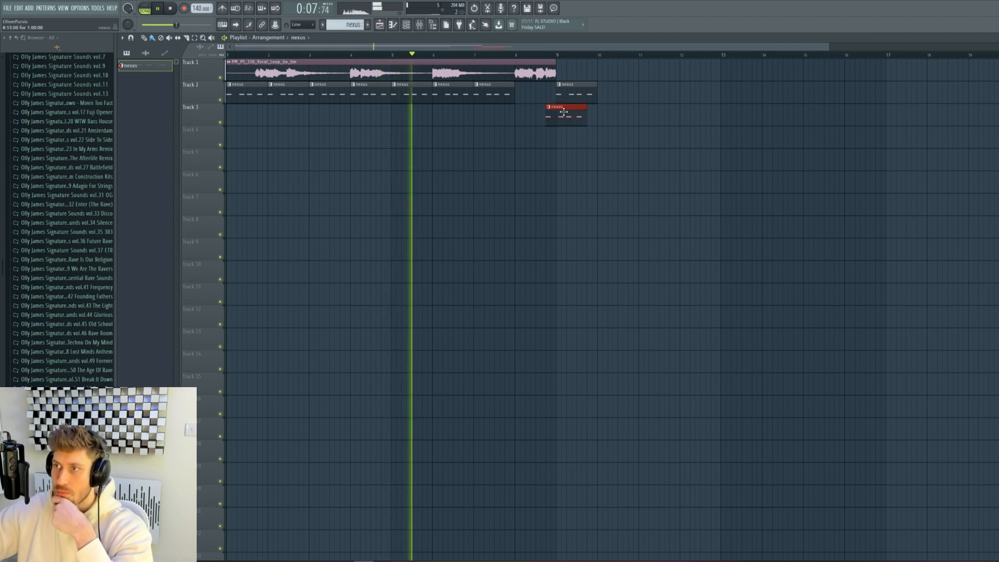
# - Route the Nexus 2 channel to its own mixer track
pyautogui.click(406, 25)
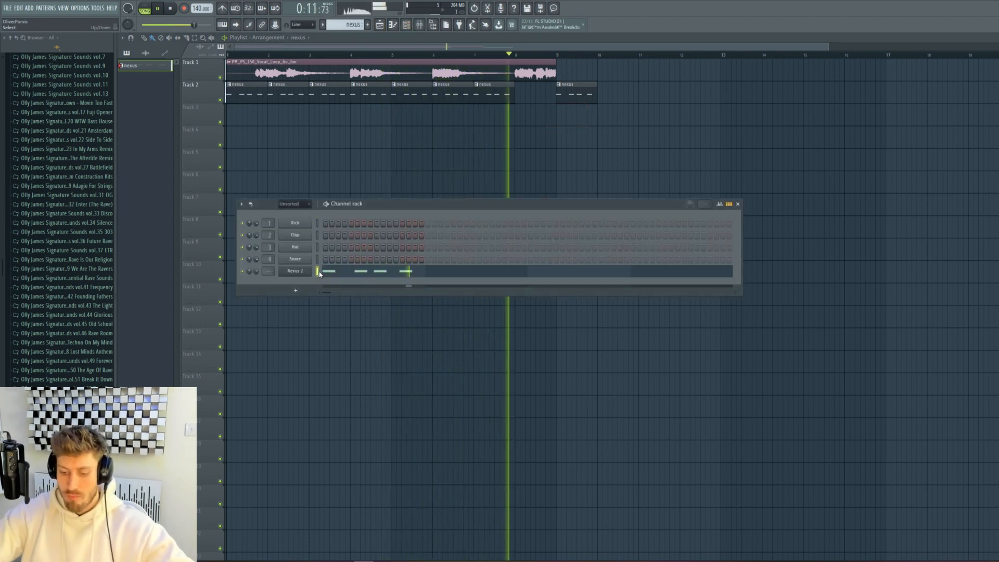
pyautogui.hotkey('ctrl', 'l')
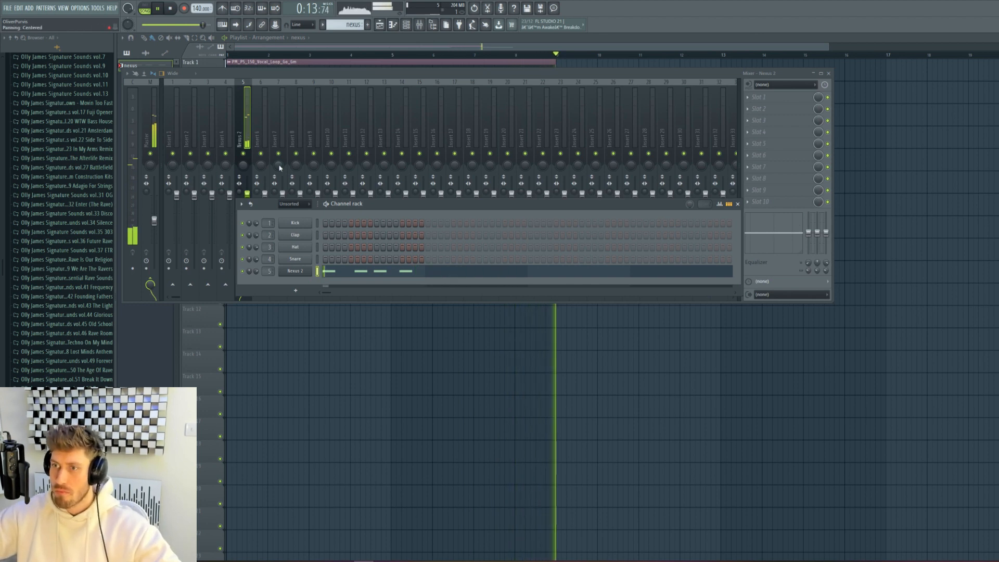
# - Continue the nexus clips along track 2 from bar 10 through bar 15
pyautogui.moveTo(479, 47); pyautogui.dragTo(564, 51)
pyautogui.press('space')
pyautogui.moveTo(502, 94); pyautogui.dragTo(732, 92)
pyautogui.moveTo(782, 46); pyautogui.dragTo(932, 78)
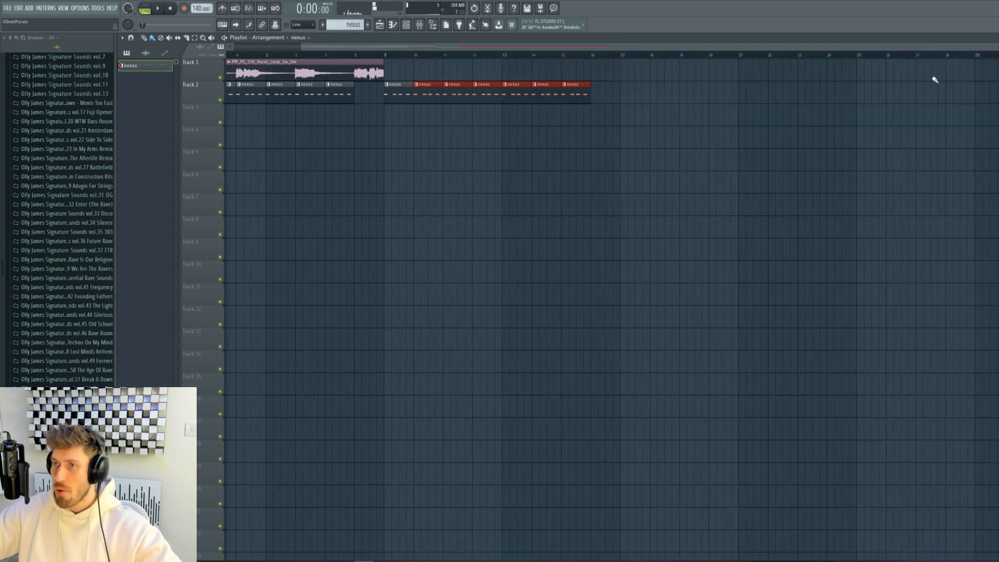
# - Clone the nexus pattern as nexus #2
pyautogui.doubleClick(397, 93)
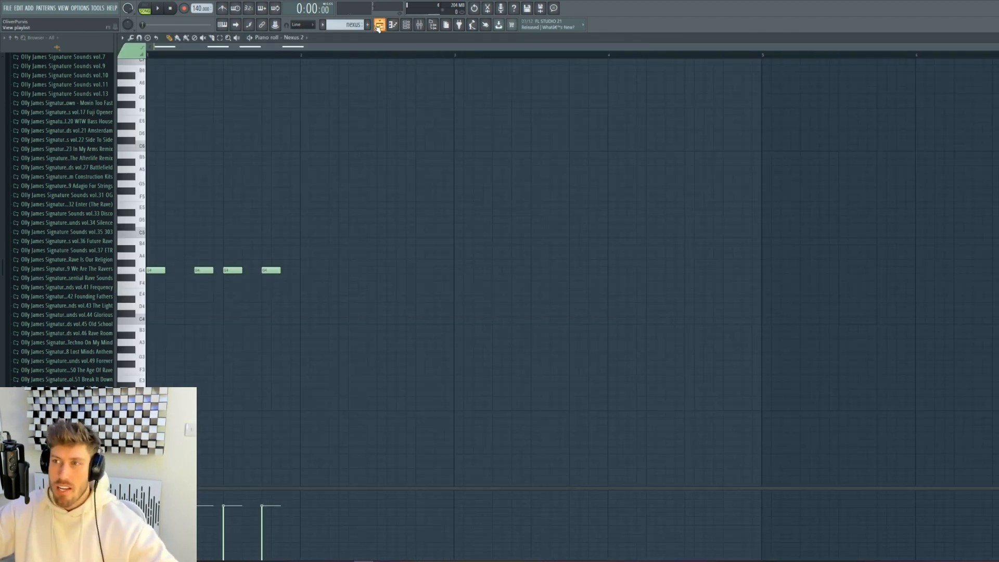
pyautogui.click(359, 24)
pyautogui.click(416, 110)
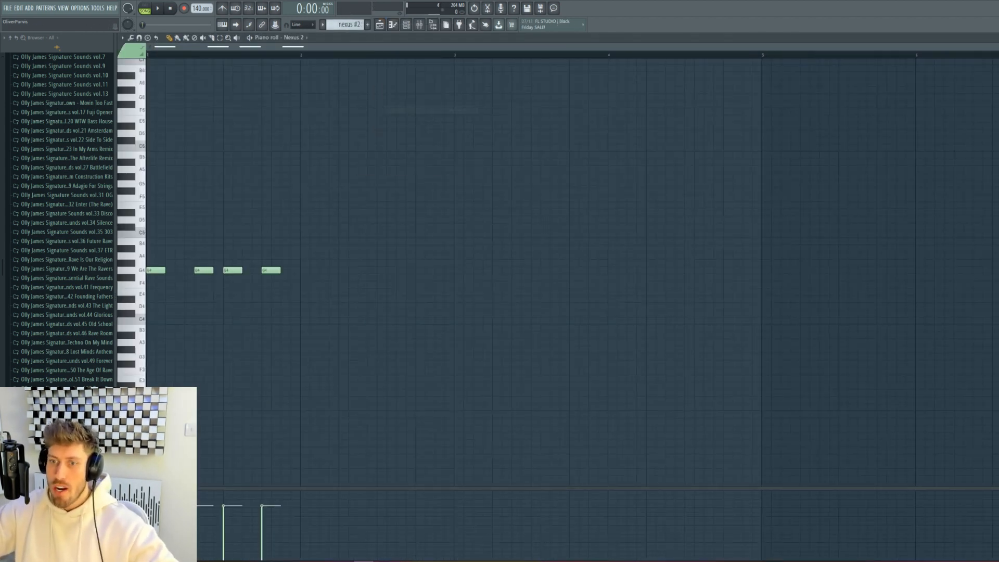
# - Replace the nexus #2 notes with a two-bar MIDI melody from the vol.55 Big Room Techno folder and transpose it up two semitones
pyautogui.click(62, 416)
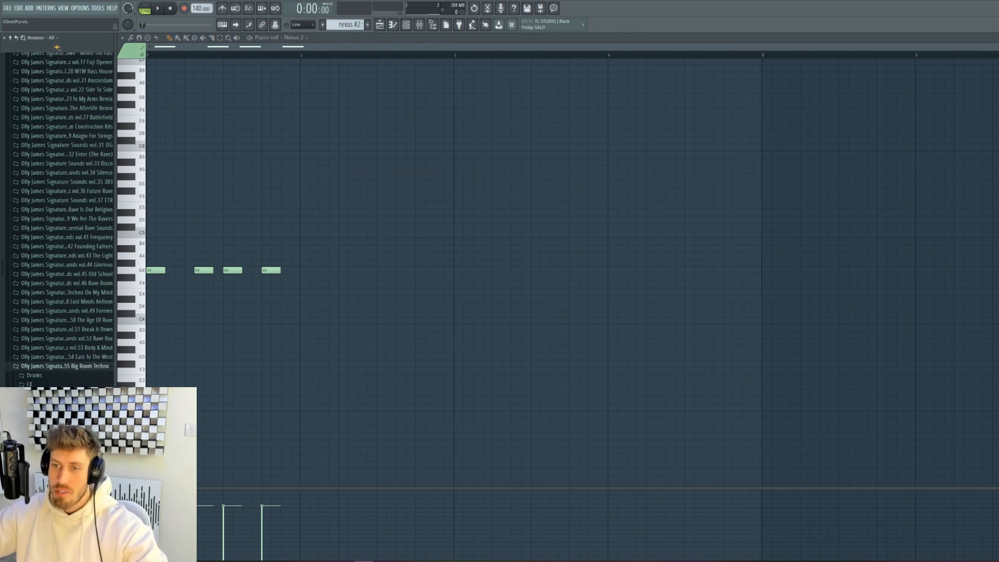
pyautogui.moveTo(318, 203); pyautogui.dragTo(319, 204)
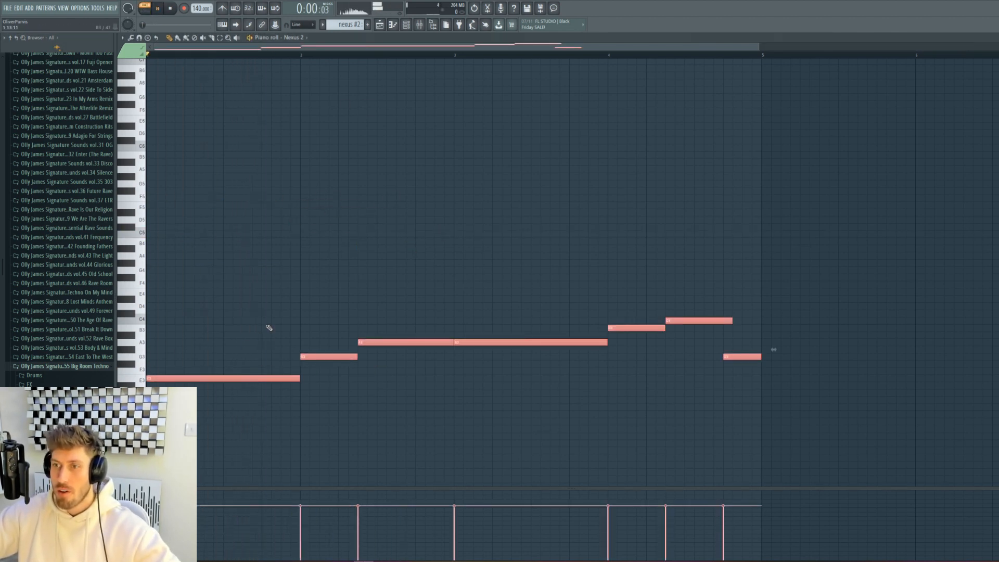
pyautogui.press('space')
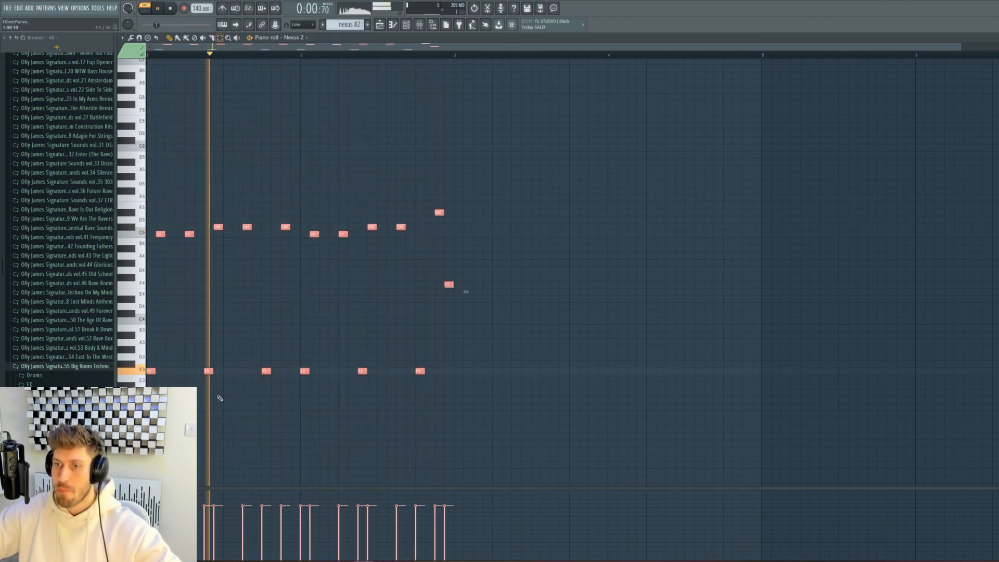
pyautogui.press('space')
pyautogui.press('Up')
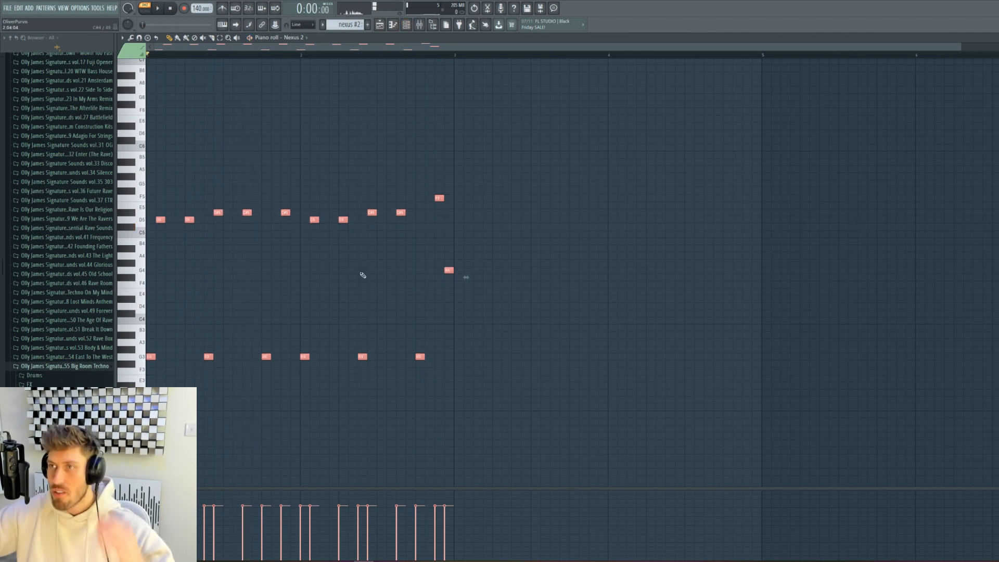
# - Mute track 2 and place nexus #2 clips back to back on track 3 from bar 1 through bar 16
pyautogui.click(382, 27)
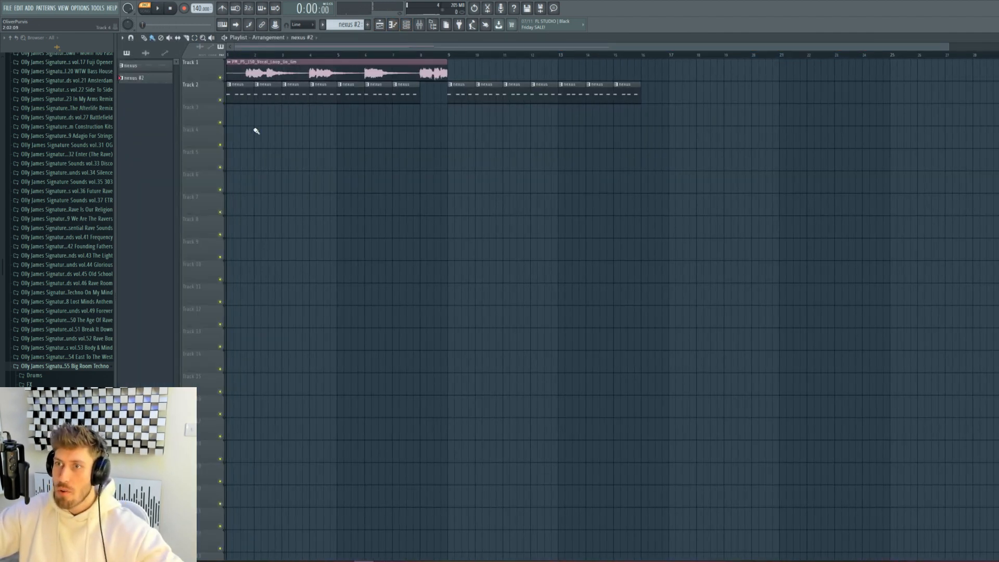
pyautogui.click(220, 99)
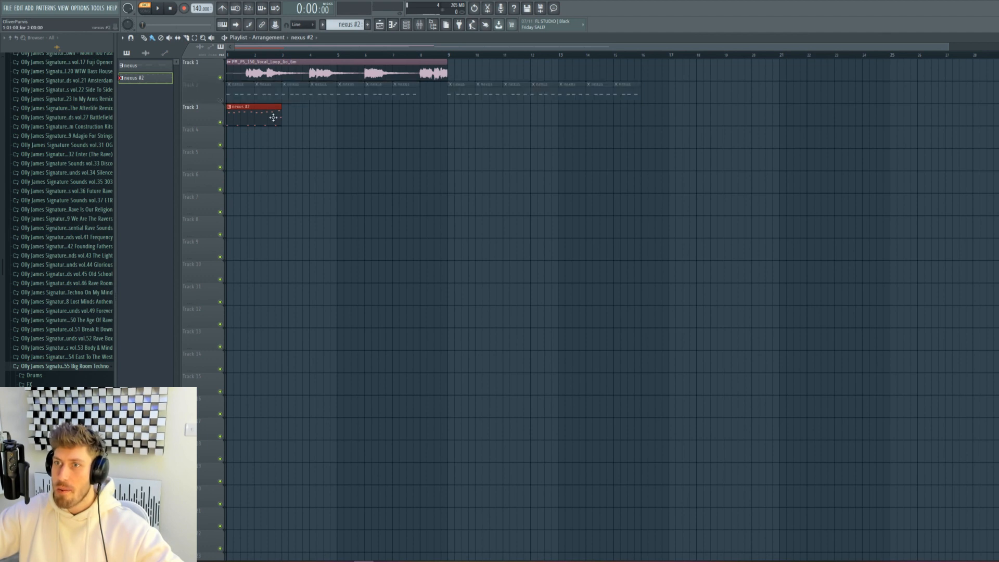
pyautogui.moveTo(286, 113); pyautogui.dragTo(594, 89)
pyautogui.press('space')
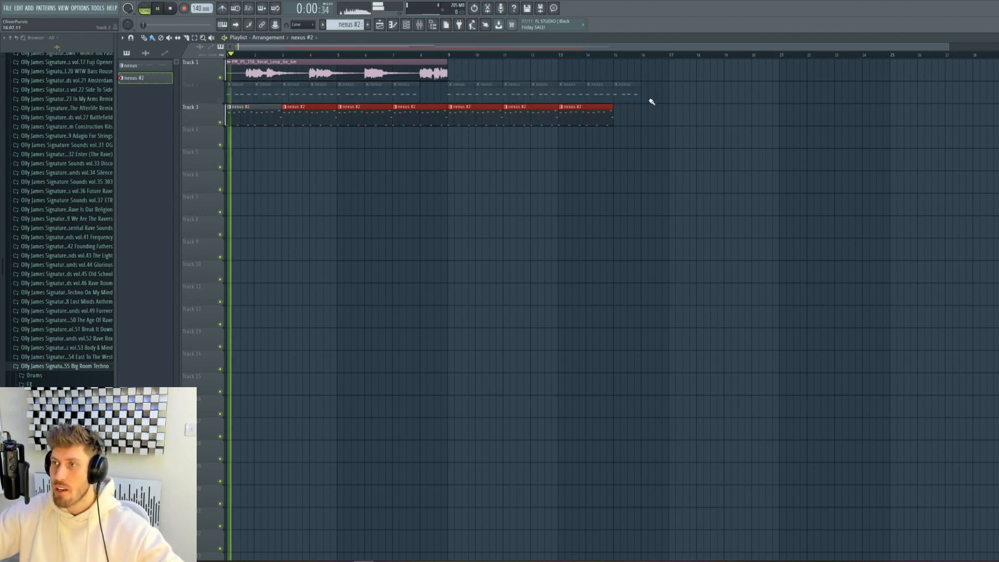
pyautogui.click(619, 112)
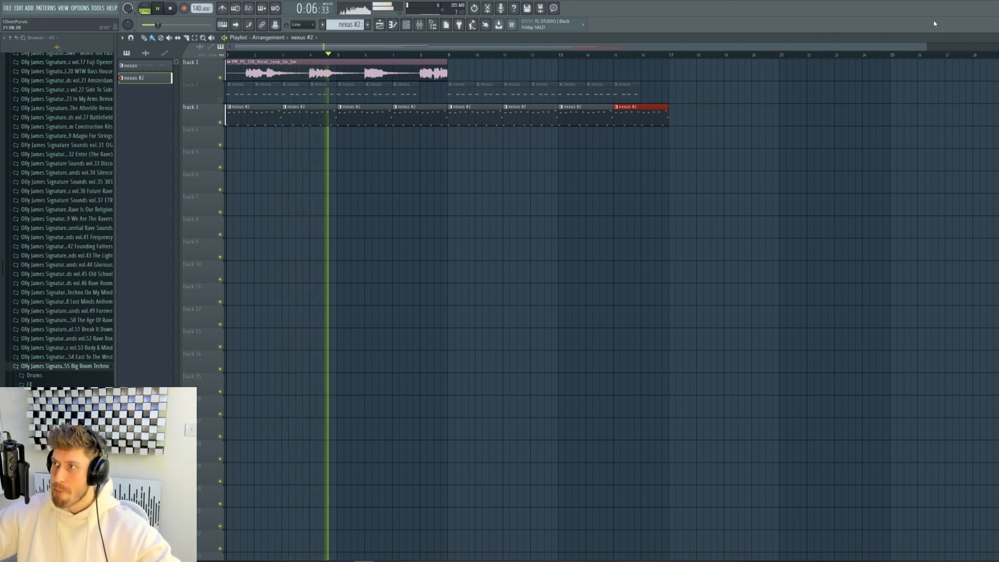
# - Shorten the fourth nexus #2 clip on track 3 so that bar 8 stays empty
pyautogui.moveTo(925, 47); pyautogui.dragTo(738, 48)
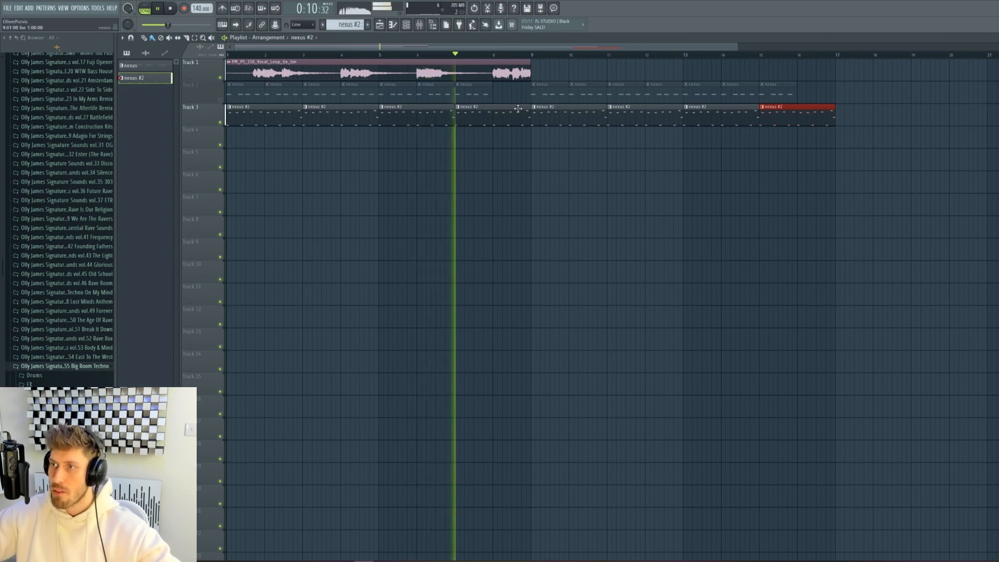
pyautogui.moveTo(530, 113); pyautogui.dragTo(493, 113)
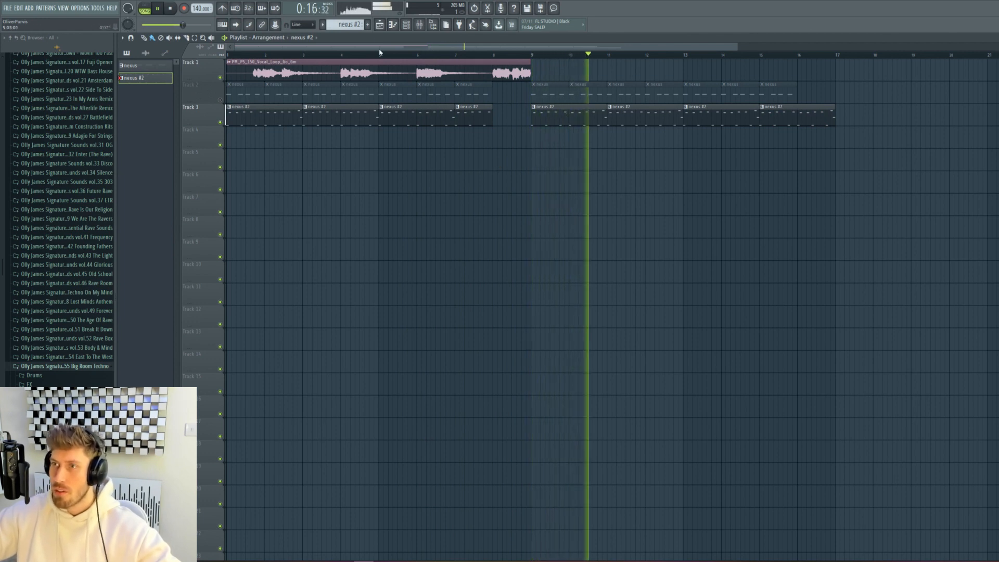
pyautogui.click(393, 24)
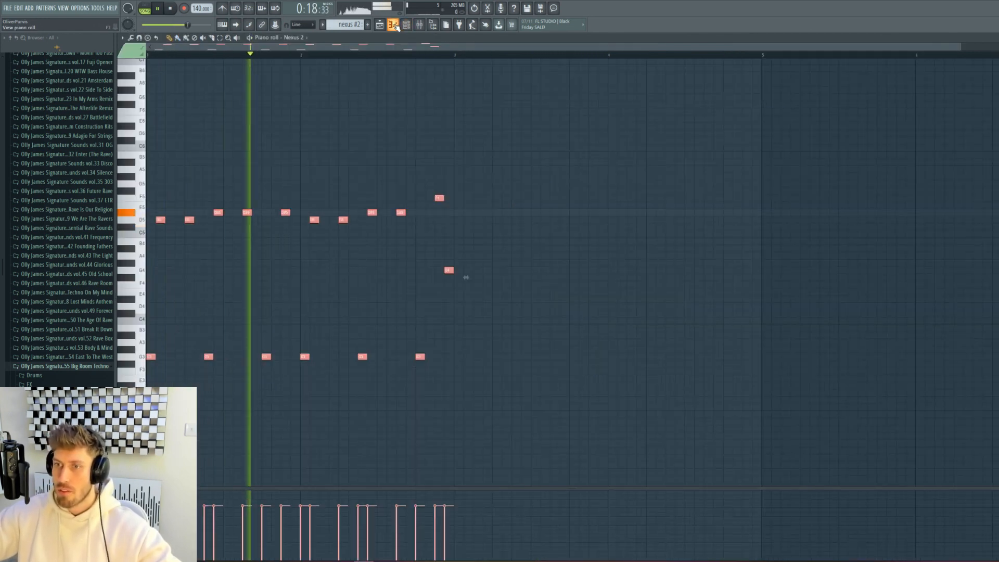
pyautogui.click(393, 24)
# - Mute track 3 and unmute track 2 to compare, and delete the nexus clips on track 2 from bar 9 onward
pyautogui.click(219, 122)
pyautogui.click(220, 100)
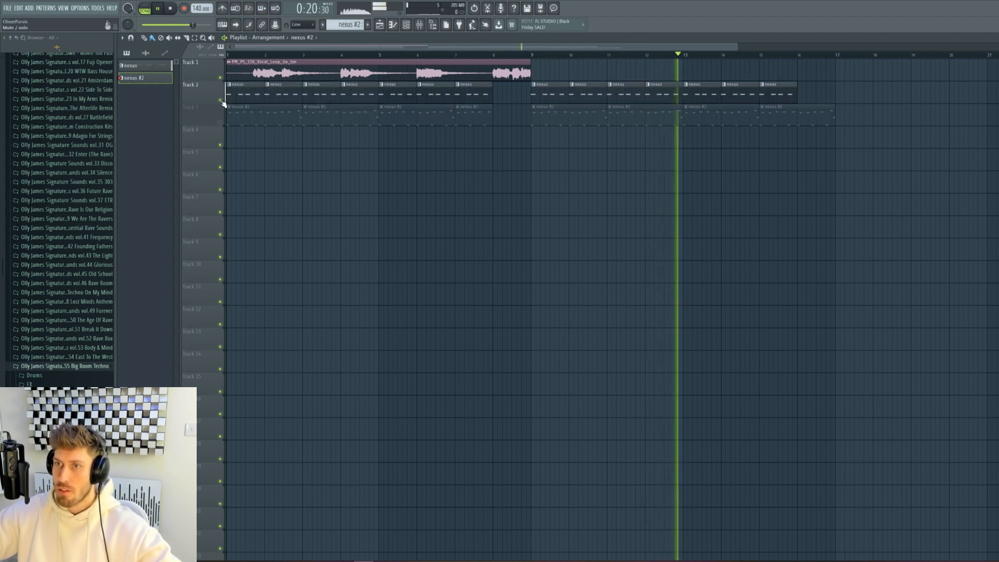
pyautogui.moveTo(754, 78); pyautogui.dragTo(669, 95)
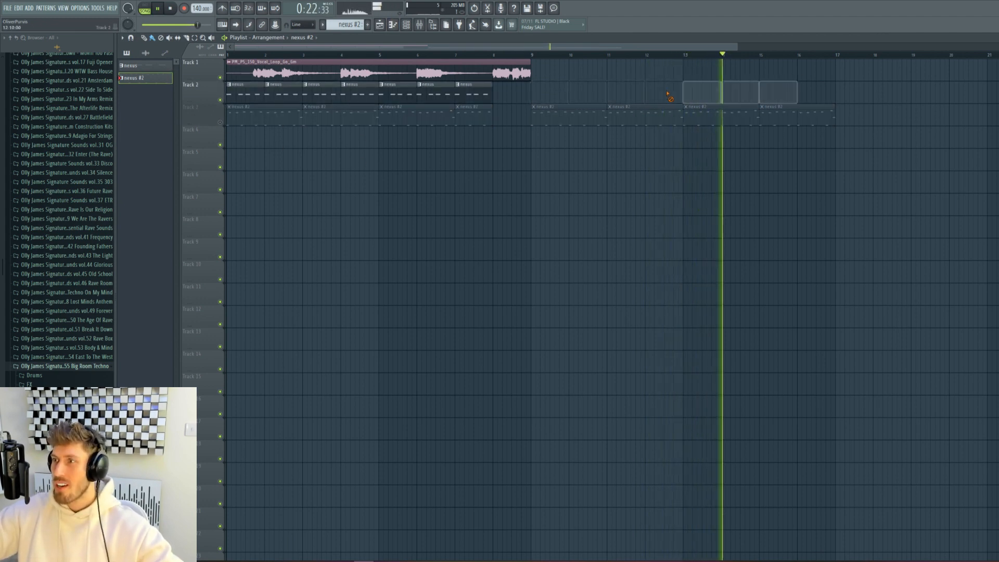
pyautogui.press('space')
# - Unmute track 3 and clear the remaining nexus clips from track 2, keeping all nexus #2 clips on track 3
pyautogui.click(221, 123)
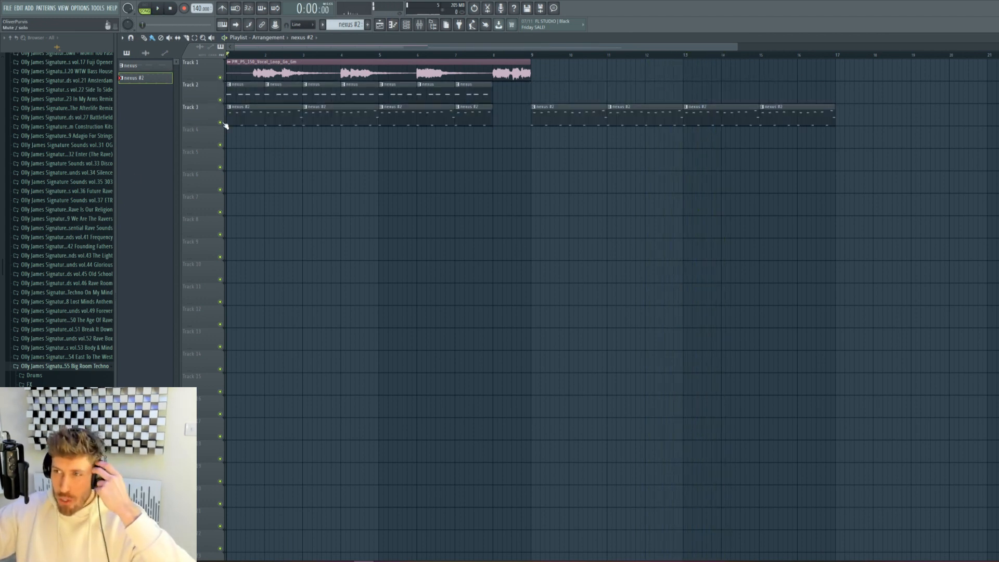
pyautogui.moveTo(436, 103); pyautogui.dragTo(240, 100)
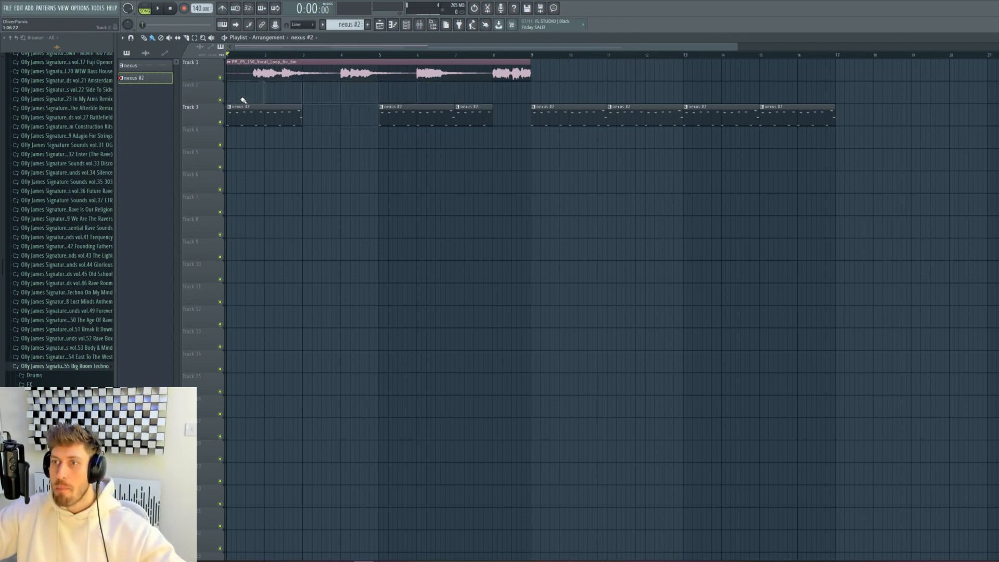
pyautogui.hotkey('ctrl', 'z')
pyautogui.moveTo(398, 100)
pyautogui.mouseDown()
pyautogui.moveTo(256, 105)
pyautogui.moveTo(250, 96)
pyautogui.moveTo(407, 78)
pyautogui.moveTo(317, 98)
pyautogui.mouseUp()
pyautogui.hotkey('ctrl', 'z')
pyautogui.hotkey('ctrl', 'z')
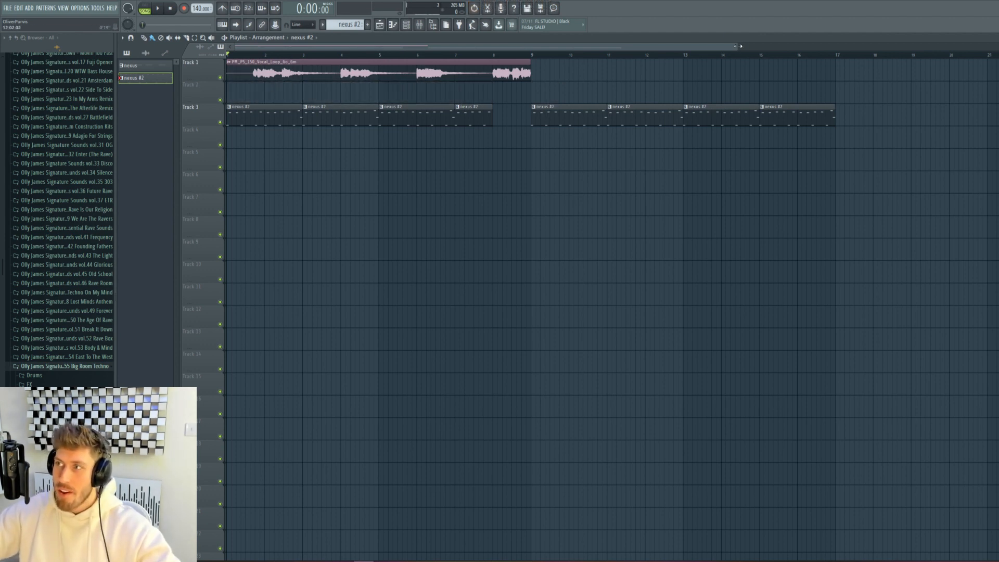
# - Add the BRT KICK sample to track 5 at bar 9 and repeat it on every beat through bar 16
pyautogui.moveTo(739, 46); pyautogui.dragTo(995, 46)
pyautogui.moveTo(233, 47); pyautogui.dragTo(364, 49)
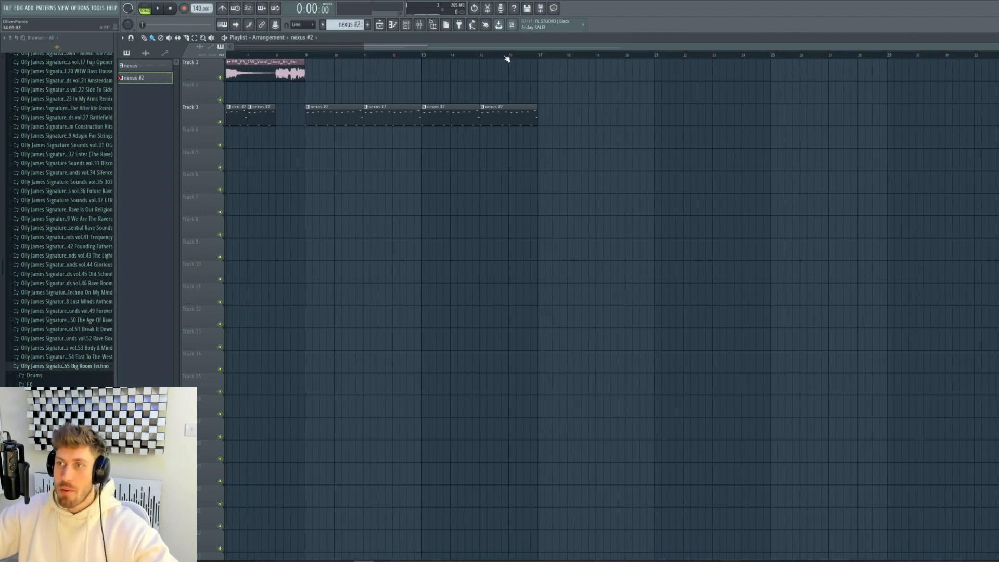
pyautogui.moveTo(996, 47); pyautogui.dragTo(773, 48)
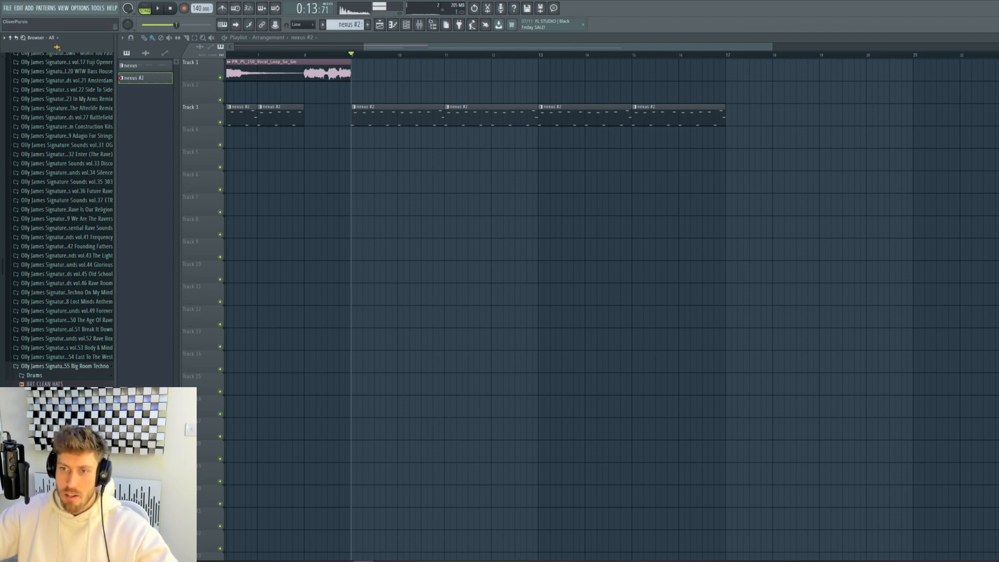
pyautogui.moveTo(358, 206); pyautogui.dragTo(359, 162)
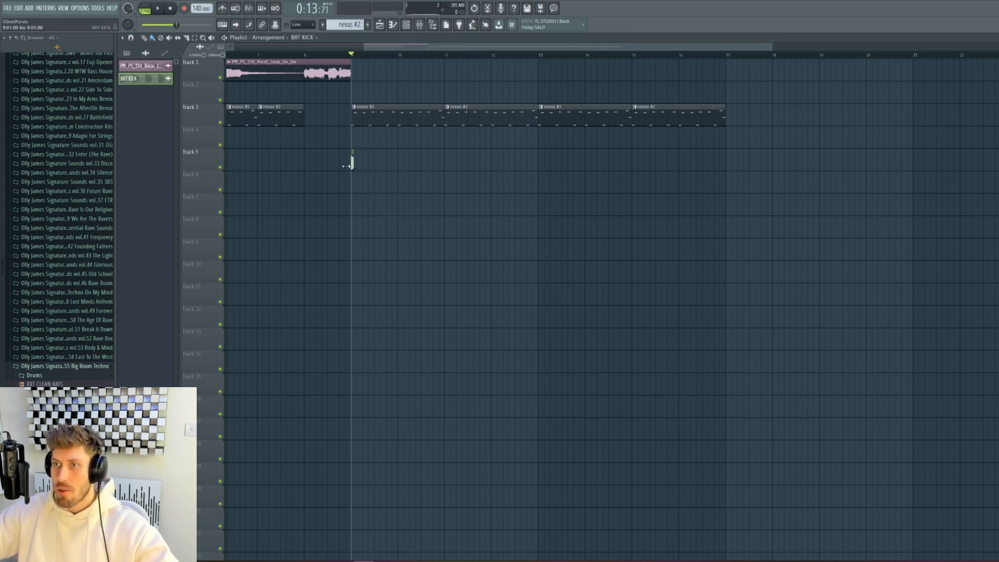
pyautogui.click(365, 163)
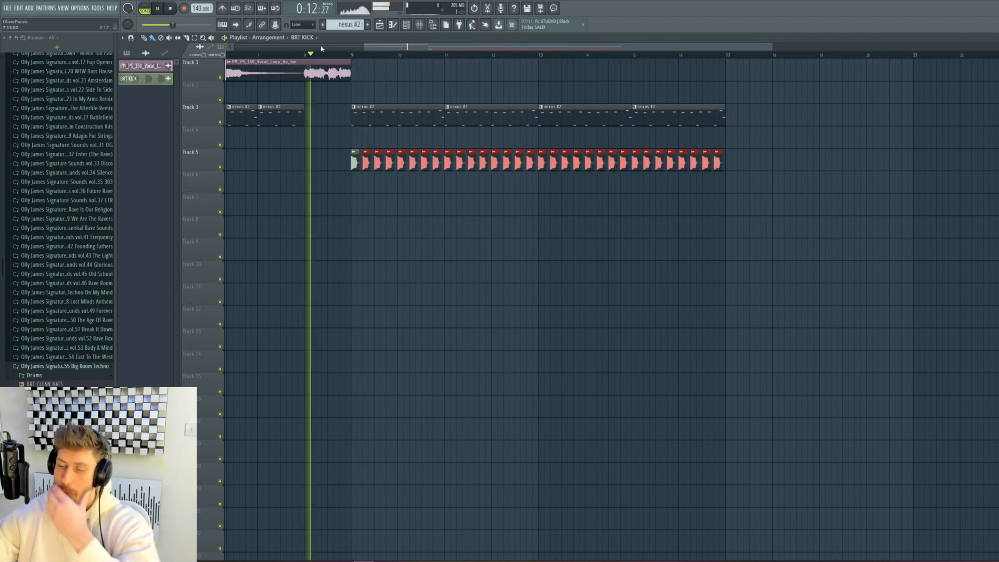
# - Look at the notes of the nexus #2 pattern in the piano roll, and return to the playlist
pyautogui.doubleClick(481, 162)
pyautogui.moveTo(286, 88); pyautogui.dragTo(287, 85)
pyautogui.doubleClick(498, 119)
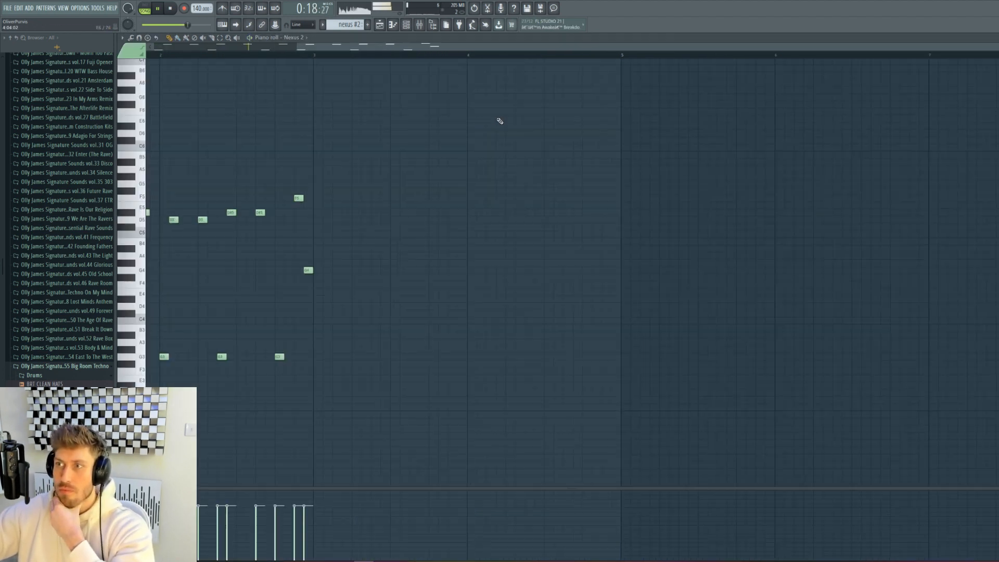
pyautogui.click(381, 25)
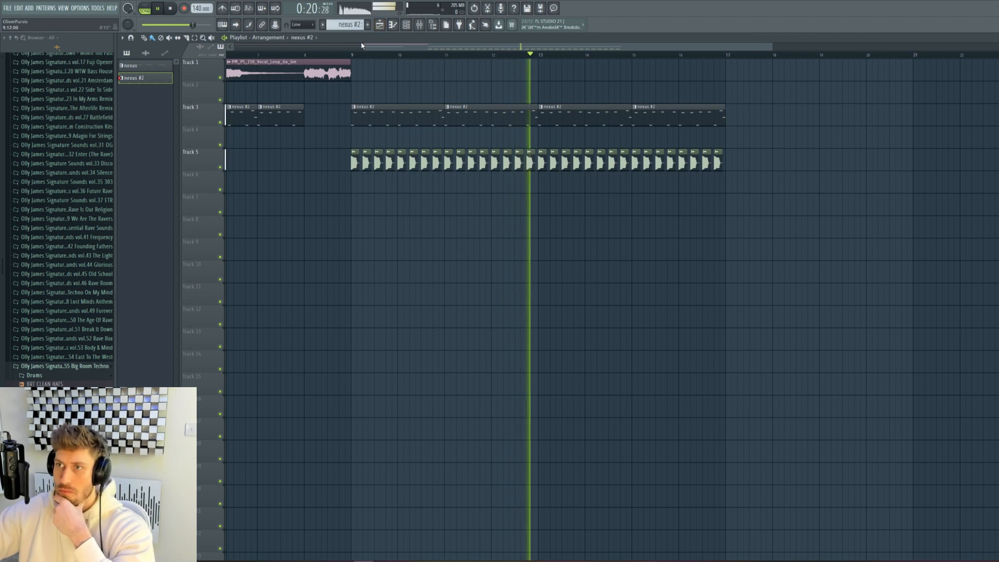
# - Delete the last four BRT KICK clips on track 5 so that bar 16 has no kick
pyautogui.moveTo(612, 71); pyautogui.dragTo(622, 73)
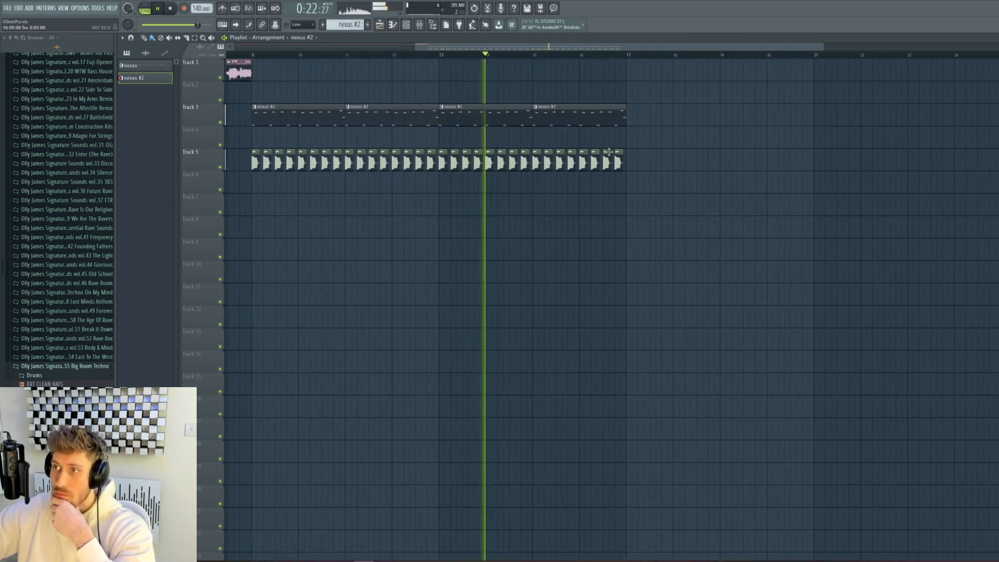
pyautogui.rightClick(619, 164)
pyautogui.rightClick(607, 163)
pyautogui.rightClick(596, 164)
pyautogui.rightClick(583, 165)
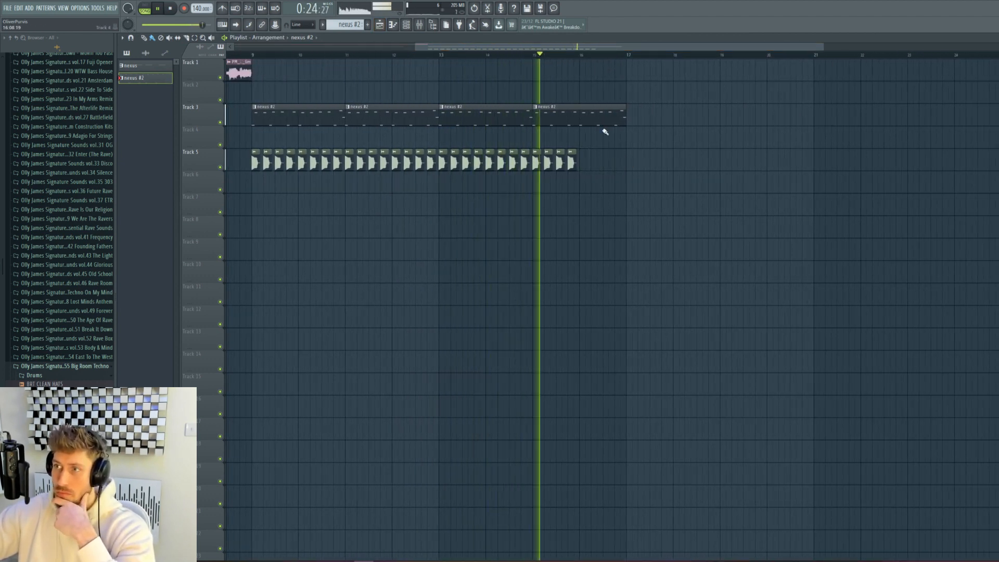
# - Repeat the BRT KICK clip on every beat of track 5 from bar 17 through bar 23, leaving bar 24 empty
pyautogui.moveTo(824, 45); pyautogui.dragTo(778, 46)
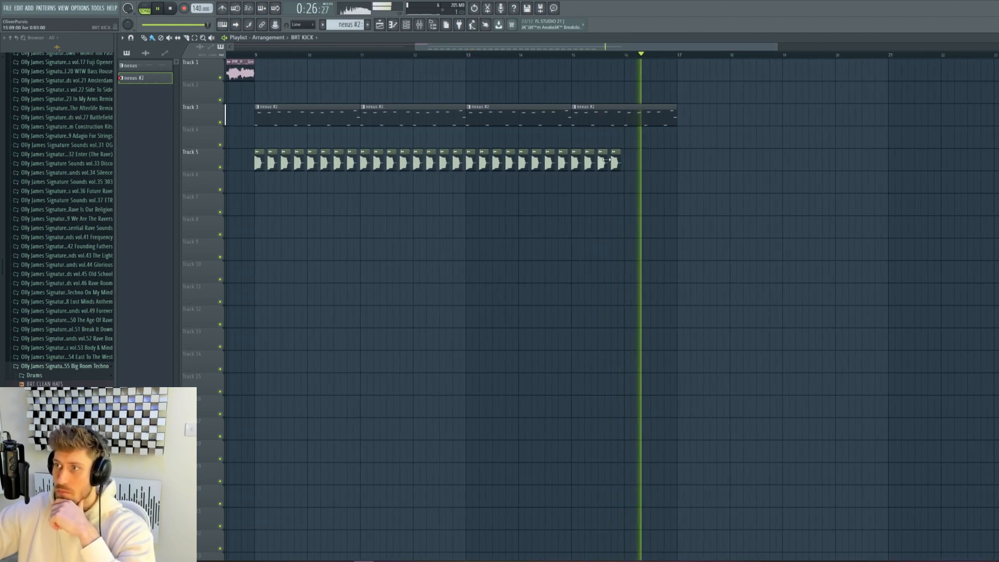
pyautogui.click(616, 163)
pyautogui.moveTo(680, 160); pyautogui.dragTo(998, 162)
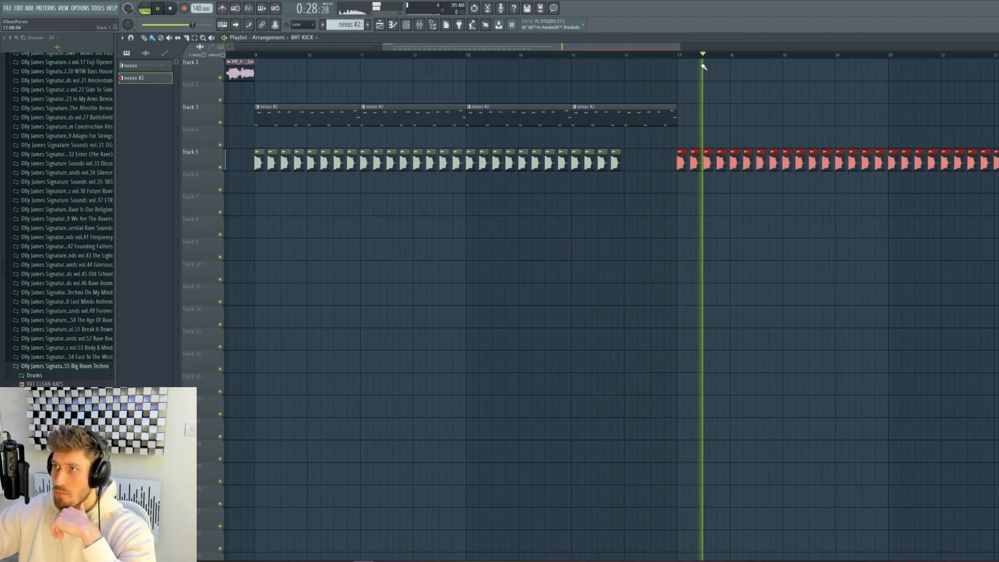
pyautogui.moveTo(680, 47); pyautogui.dragTo(708, 46)
pyautogui.press('space')
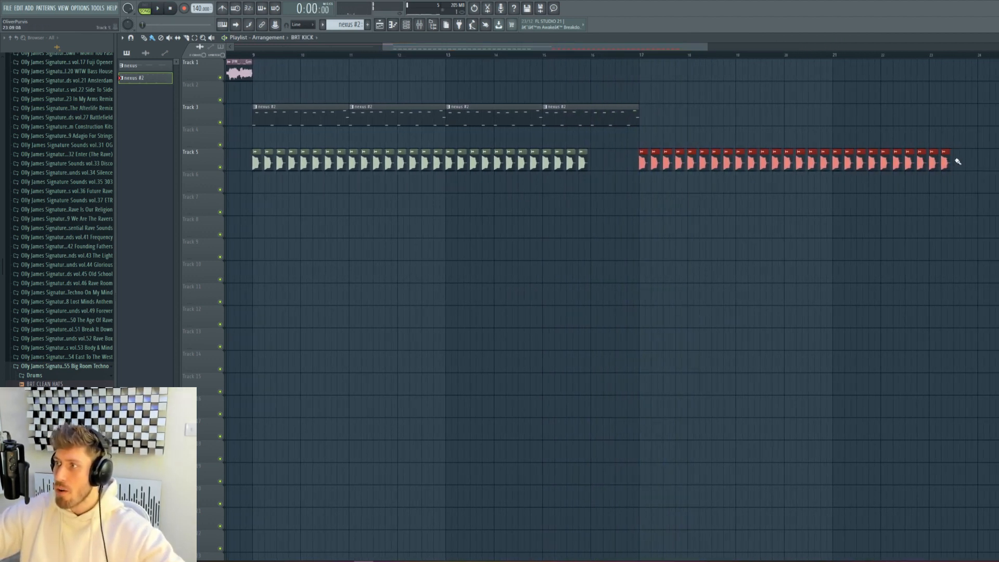
pyautogui.moveTo(958, 162); pyautogui.dragTo(971, 161)
# - Add four back-to-back nexus #2 clips to track 3 from bar 17 through bar 24
pyautogui.moveTo(645, 114); pyautogui.dragTo(962, 114)
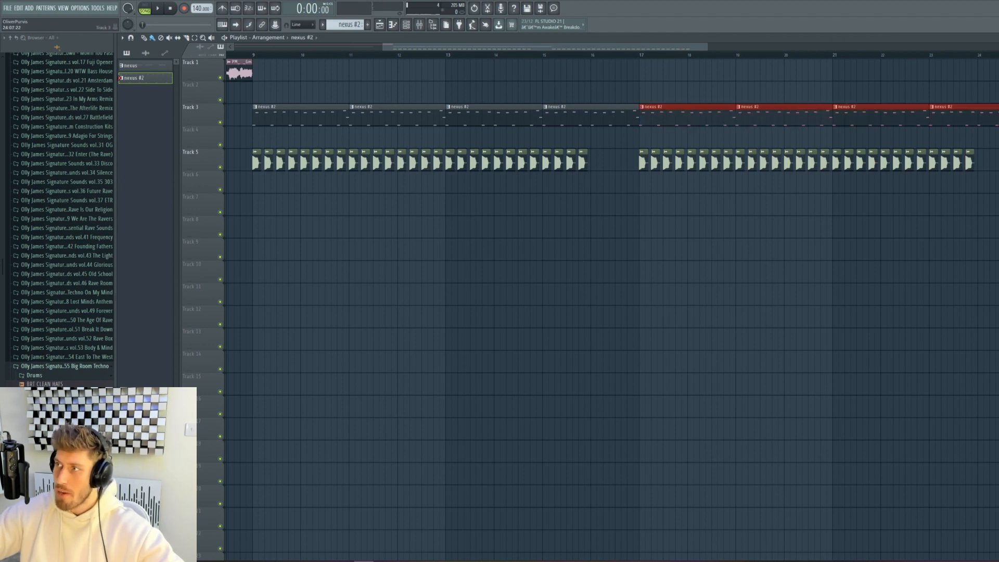
pyautogui.hotkey('ctrl', 'z')
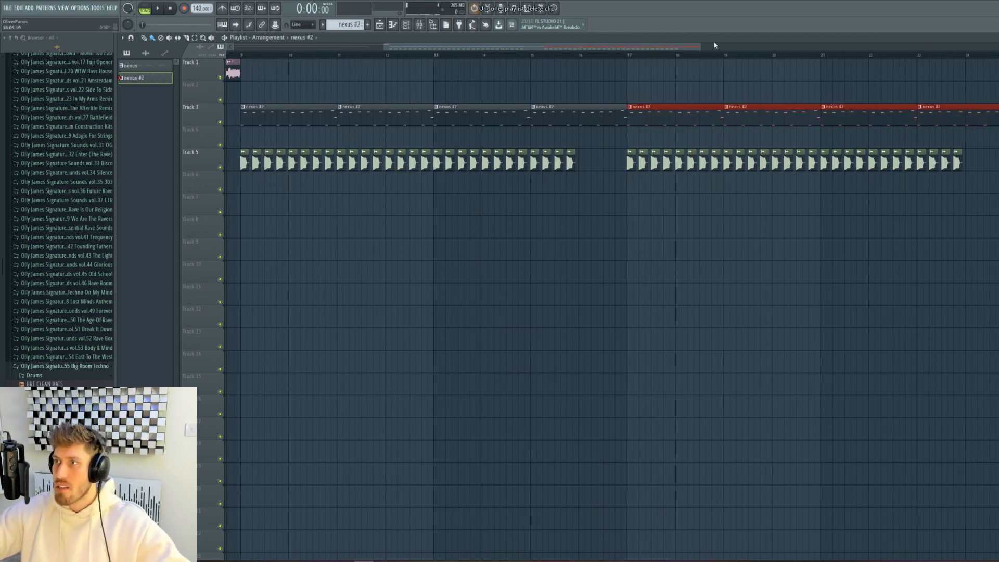
pyautogui.moveTo(699, 46); pyautogui.dragTo(857, 46)
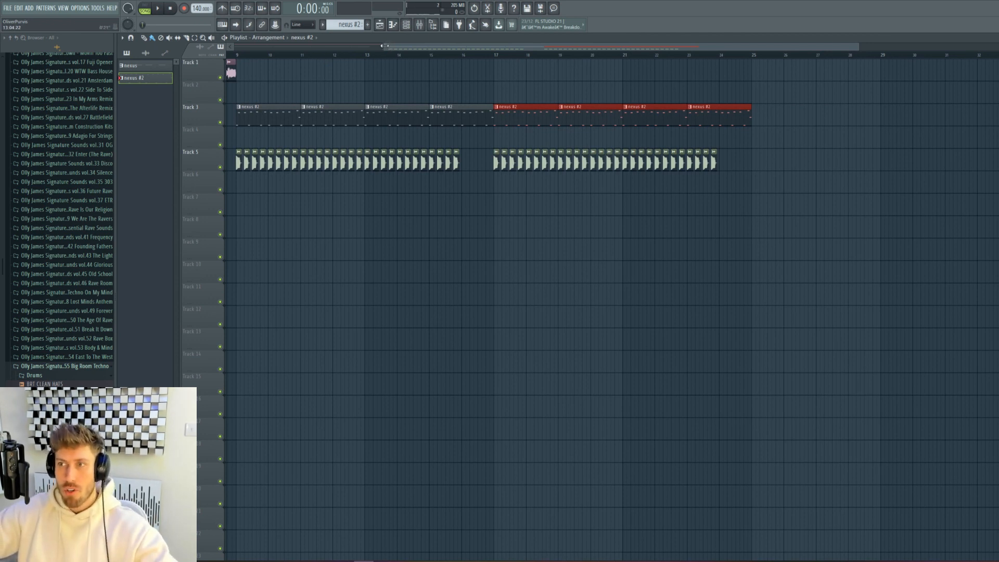
pyautogui.moveTo(384, 46); pyautogui.dragTo(352, 46)
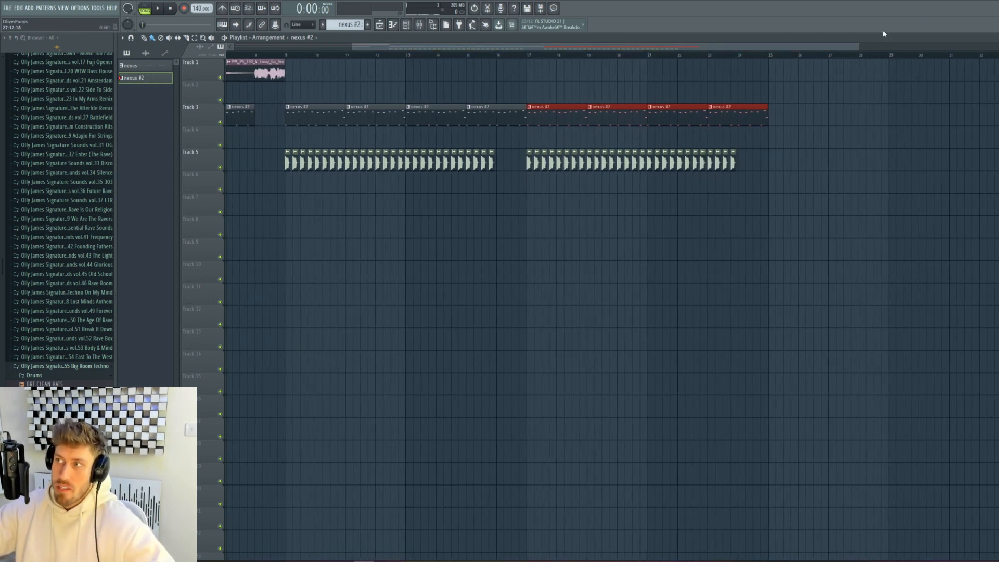
pyautogui.moveTo(858, 46); pyautogui.dragTo(759, 47)
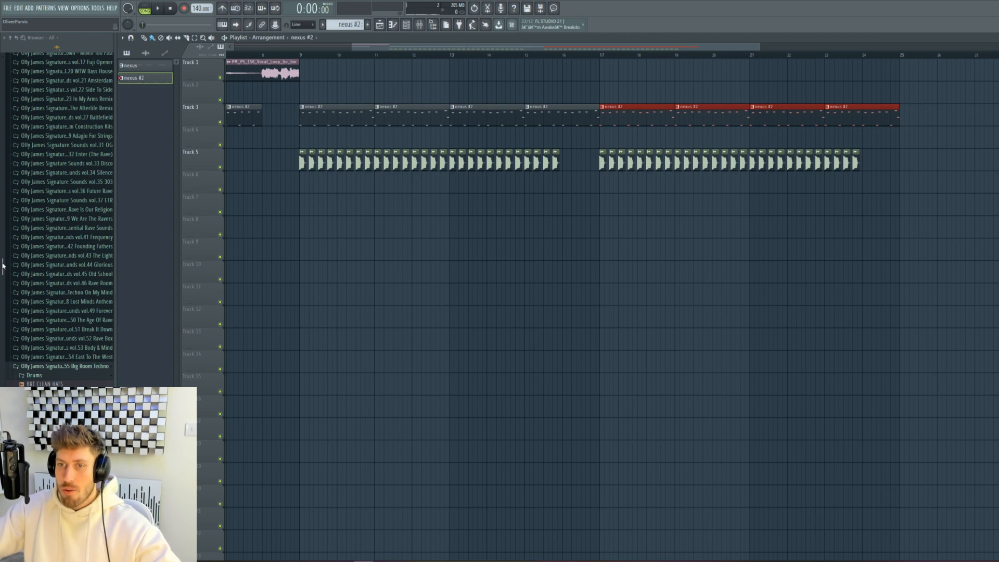
# - Find the Big Kicks samples in the EDM Kicks folder of the KSHMR Vol.4 drums and audition them
pyautogui.moveTo(2, 265); pyautogui.dragTo(4, 229)
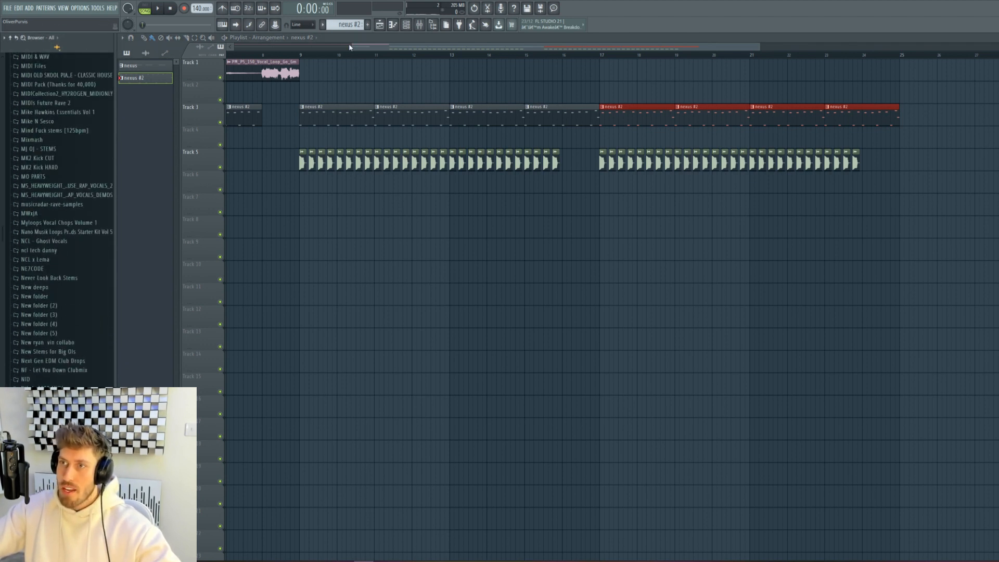
pyautogui.moveTo(350, 47); pyautogui.dragTo(375, 47)
pyautogui.moveTo(757, 47); pyautogui.dragTo(567, 48)
pyautogui.moveTo(3, 237); pyautogui.dragTo(7, 195)
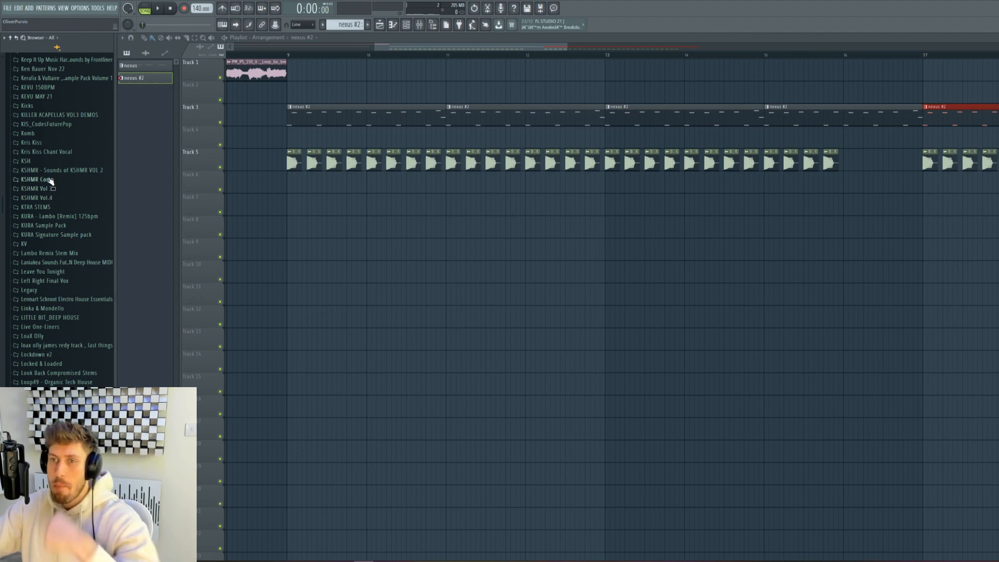
pyautogui.click(46, 199)
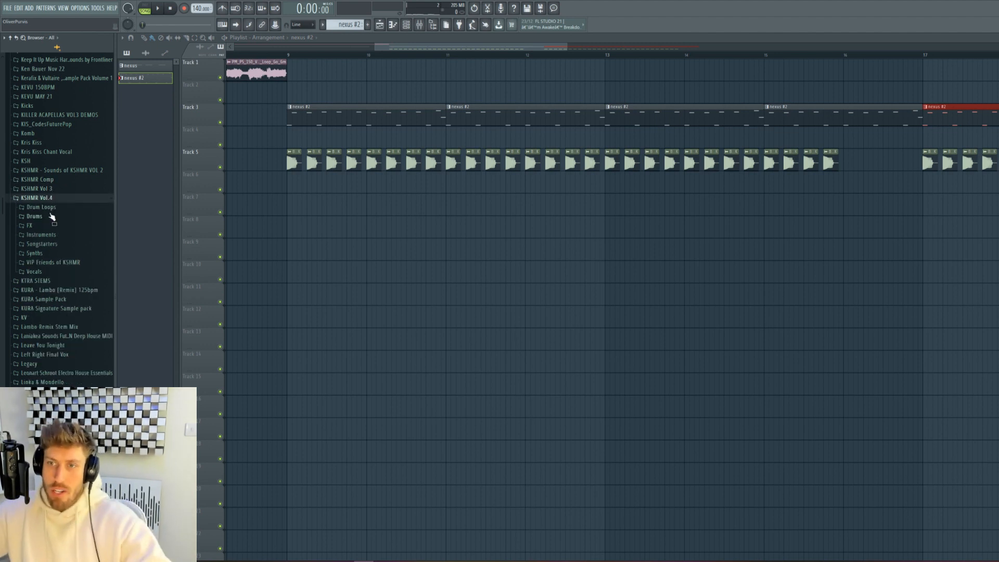
pyautogui.click(49, 216)
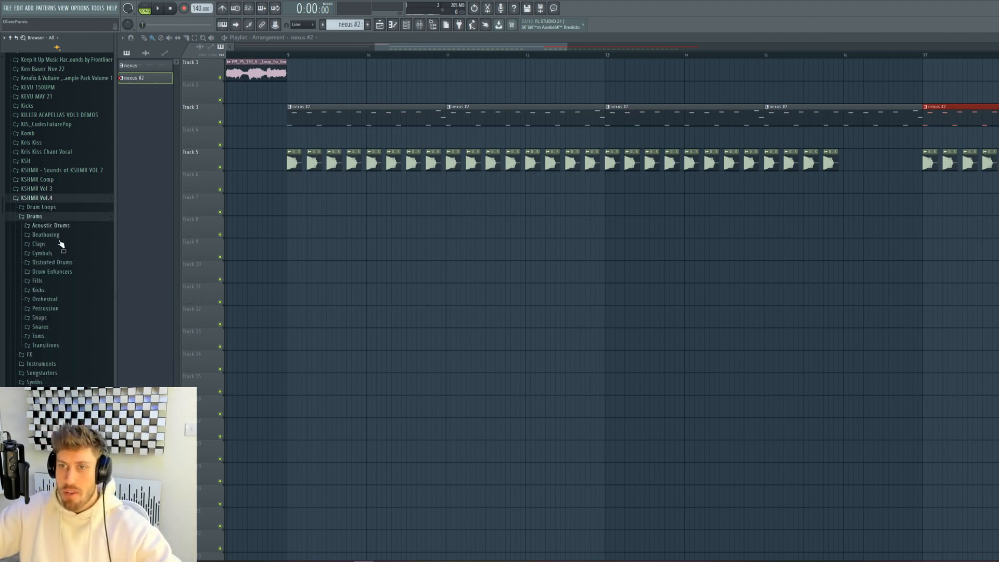
pyautogui.click(55, 307)
pyautogui.click(67, 326)
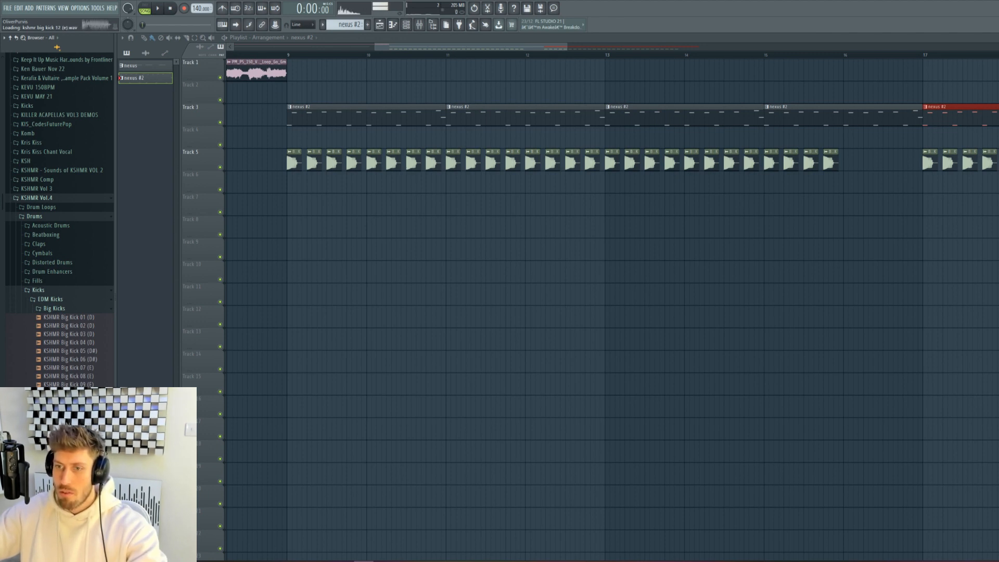
# - Place KSHMR Big Kick 12 (E) on every beat of track 7 from bar 9 into bar 13, and loop bars 9–10 with track 3 muted
pyautogui.moveTo(304, 212); pyautogui.dragTo(307, 206)
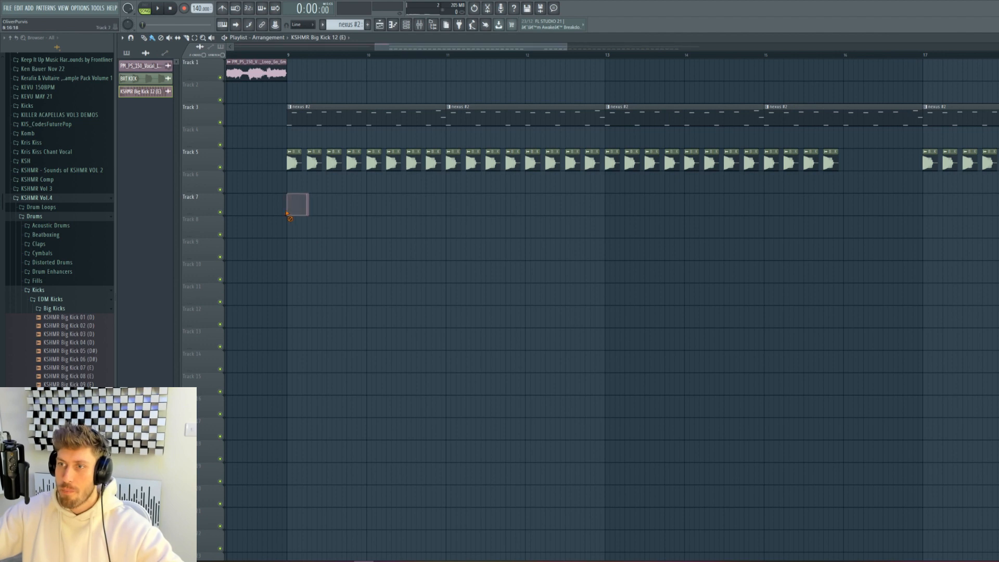
pyautogui.moveTo(287, 213); pyautogui.dragTo(664, 196)
pyautogui.click(220, 122)
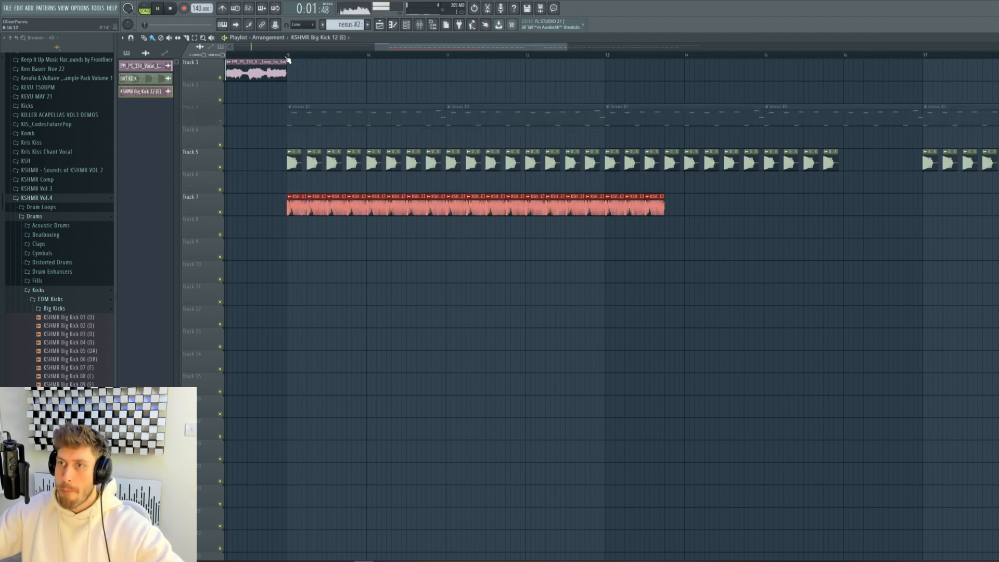
pyautogui.moveTo(287, 60); pyautogui.dragTo(451, 58)
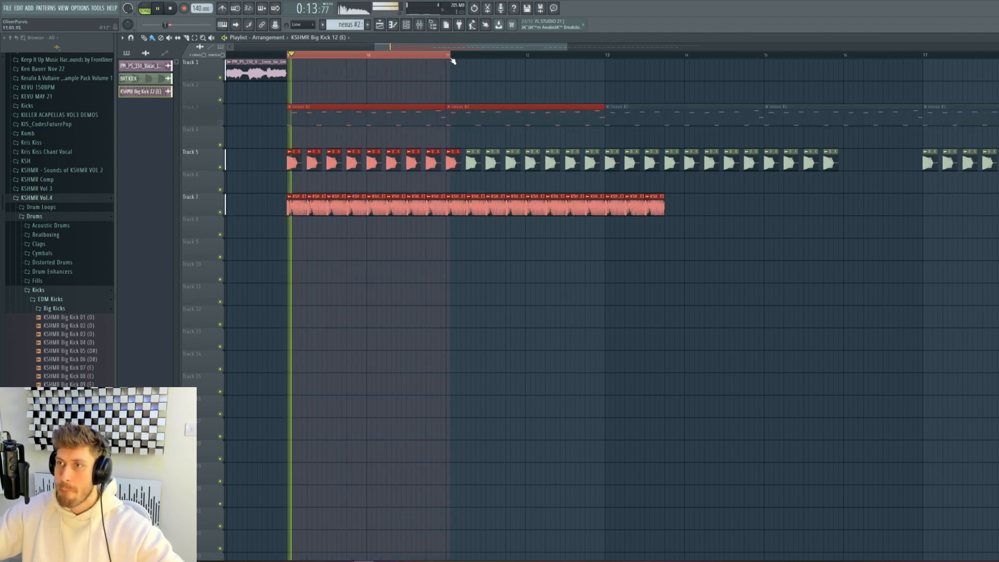
# - Route the KSHMR Big Kick 12 (E) channel to mixer insert 6 and load LFOTool_x64 in its effect slot 9
pyautogui.doubleClick(422, 202)
pyautogui.hotkey('ctrl', 'l')
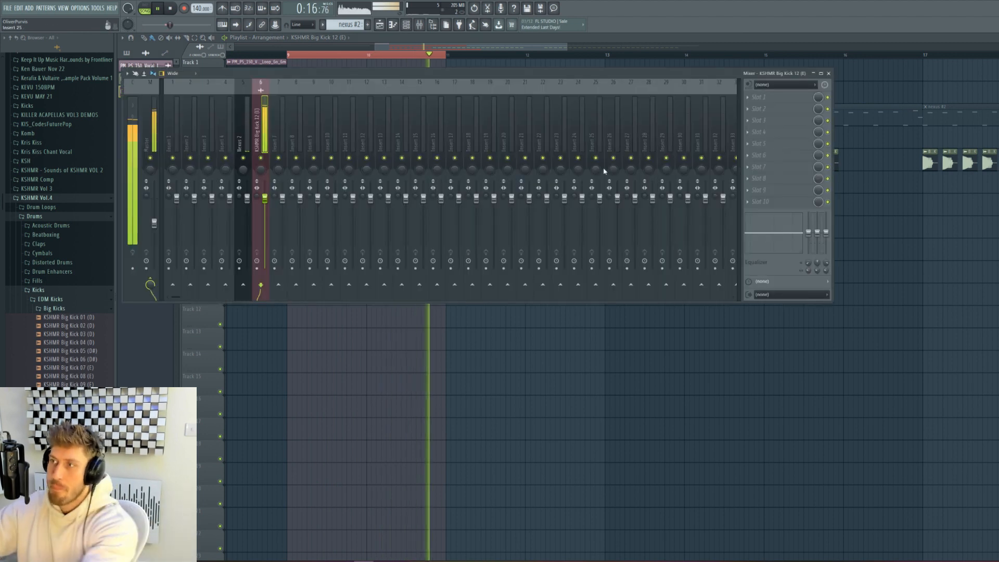
pyautogui.click(758, 166)
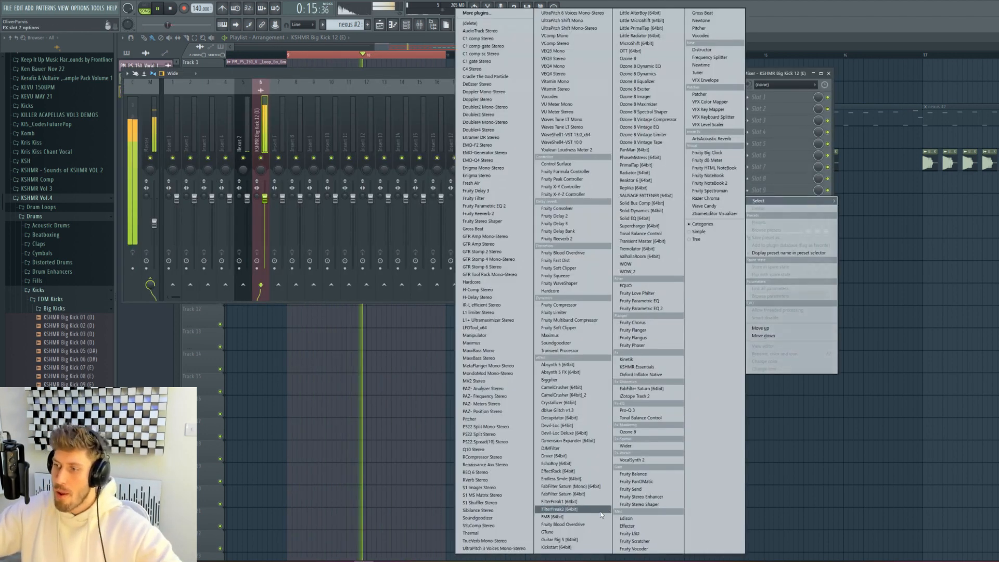
pyautogui.click(491, 328)
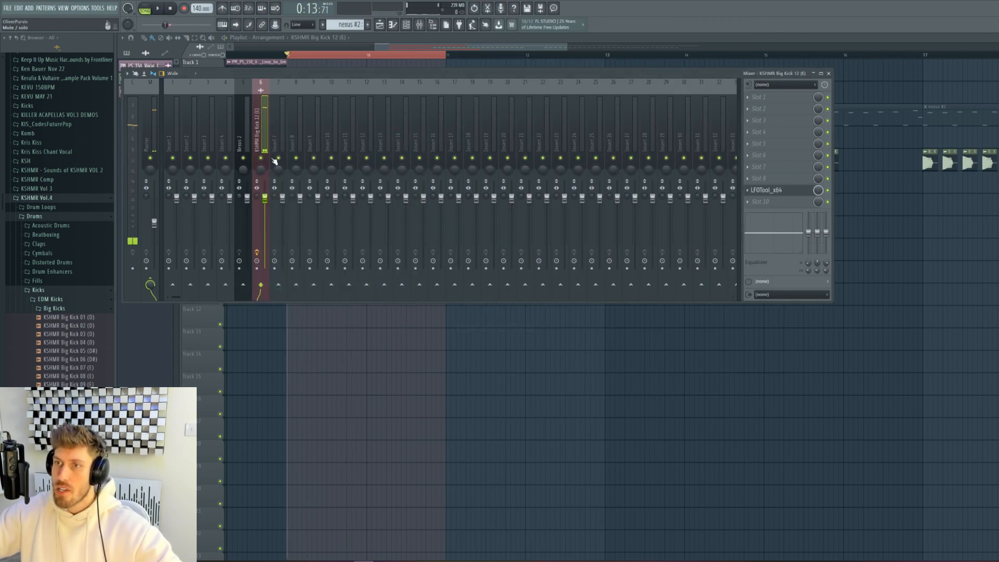
# - With track 5 muted, reshape the kick's LFOTool volume curve to start at zero and stay low before its steep rise
pyautogui.moveTo(388, 48); pyautogui.dragTo(395, 48)
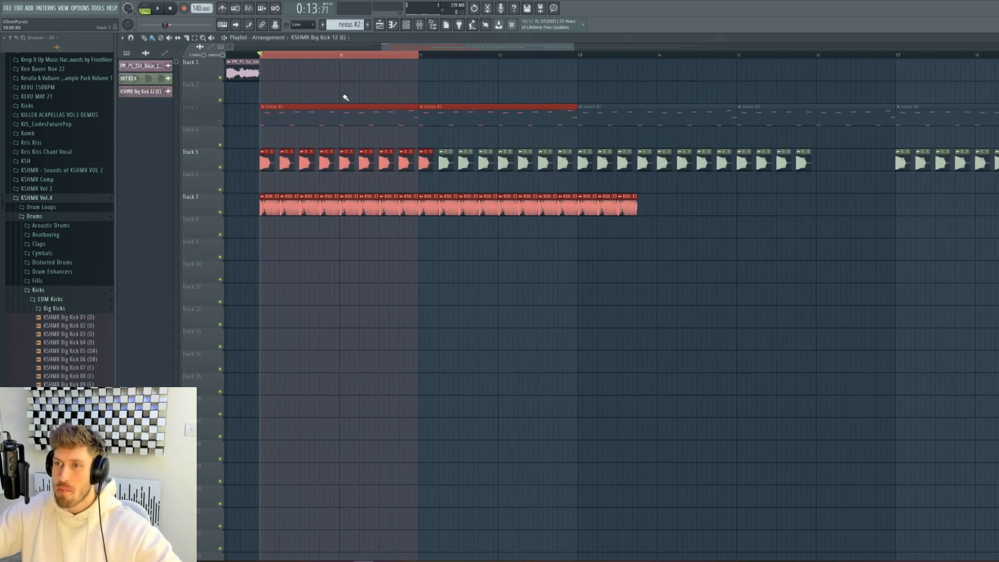
pyautogui.press('space')
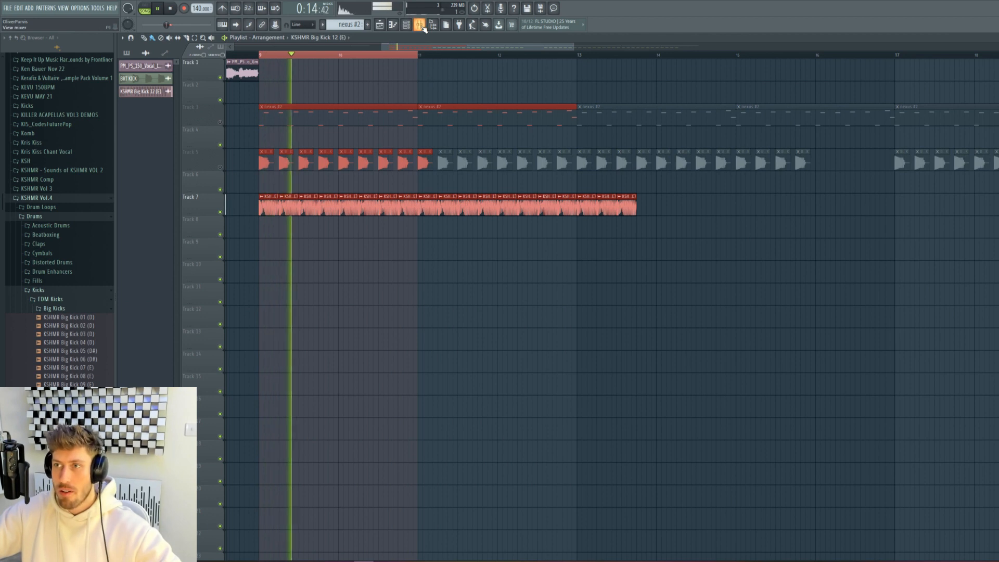
pyautogui.press('F9')
pyautogui.click(789, 193)
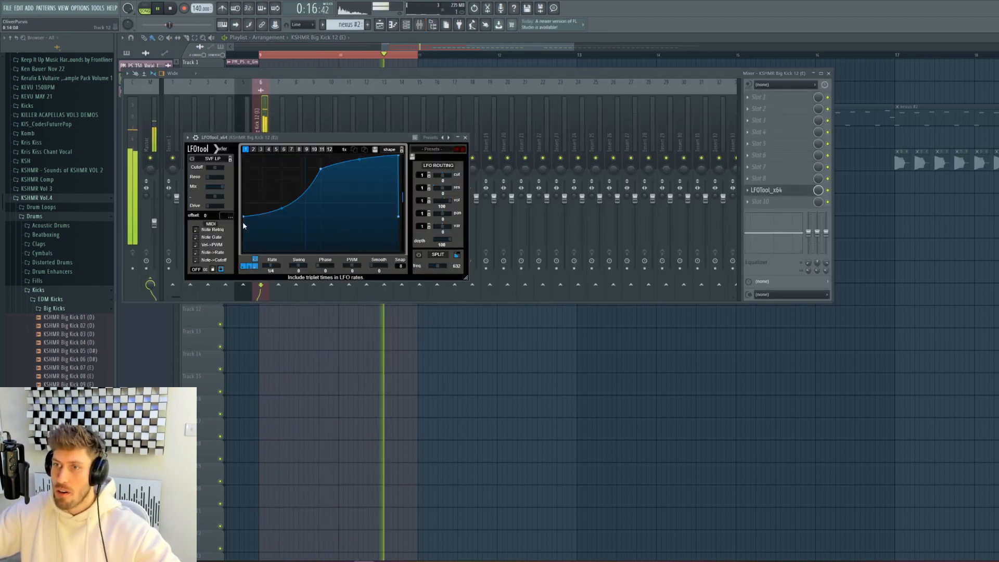
pyautogui.moveTo(243, 221); pyautogui.dragTo(231, 351)
pyautogui.moveTo(285, 242); pyautogui.dragTo(281, 251)
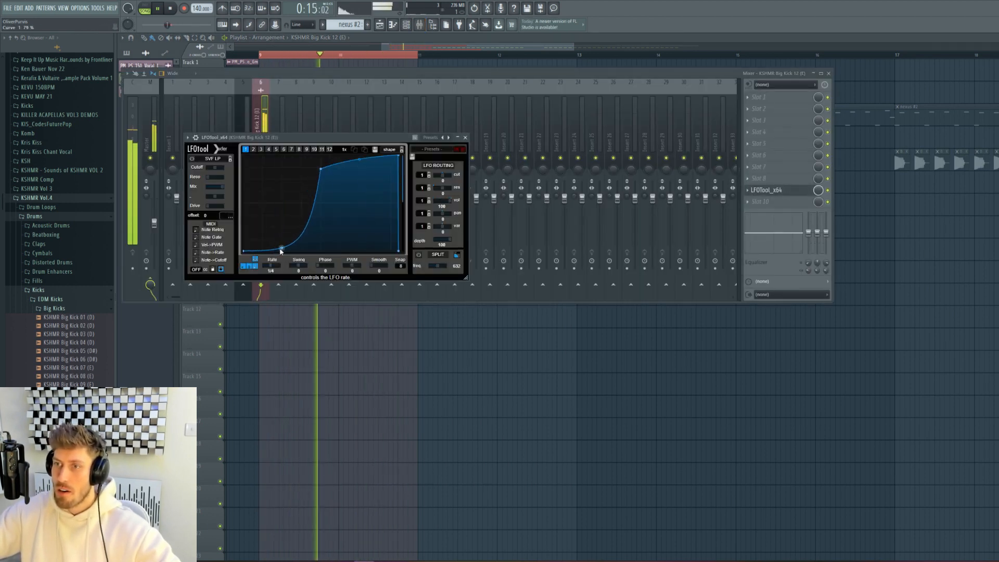
# - Unmute track 5 and lower the KSHMR Big Kick 12 (E) channel volume while both kicks play together
pyautogui.press('F5')
pyautogui.press('space')
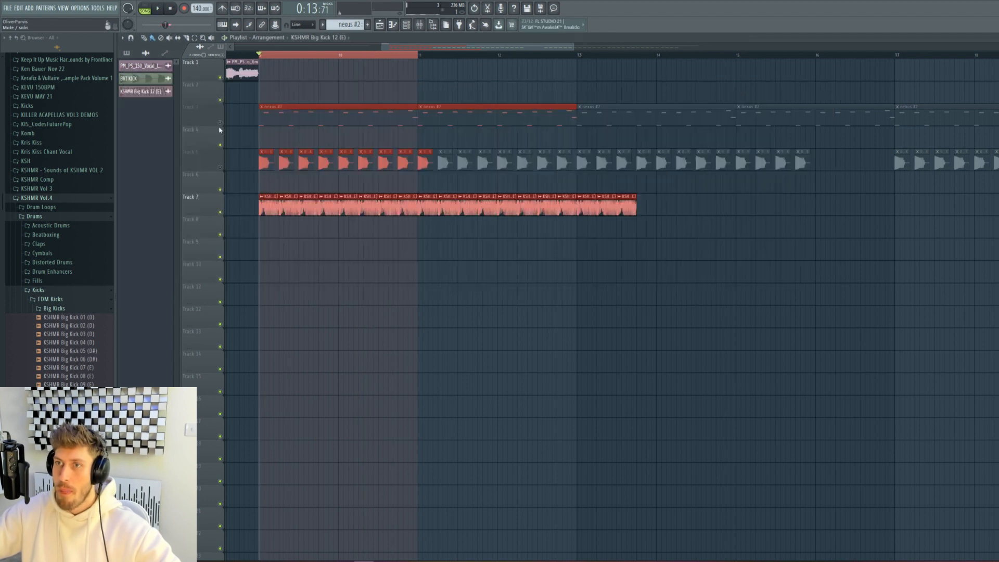
pyautogui.press('space')
pyautogui.click(220, 167)
pyautogui.doubleClick(282, 207)
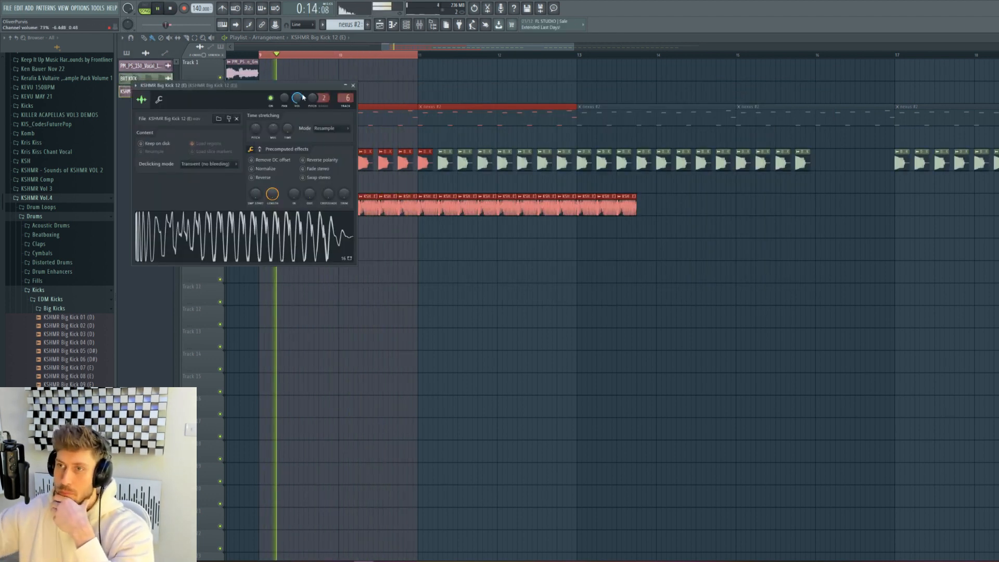
# - Recheck the LFOTool curve and load Pro-Q 3 in effect slot 4 of the KSHMR kick's mixer insert
pyautogui.click(427, 24)
pyautogui.click(780, 191)
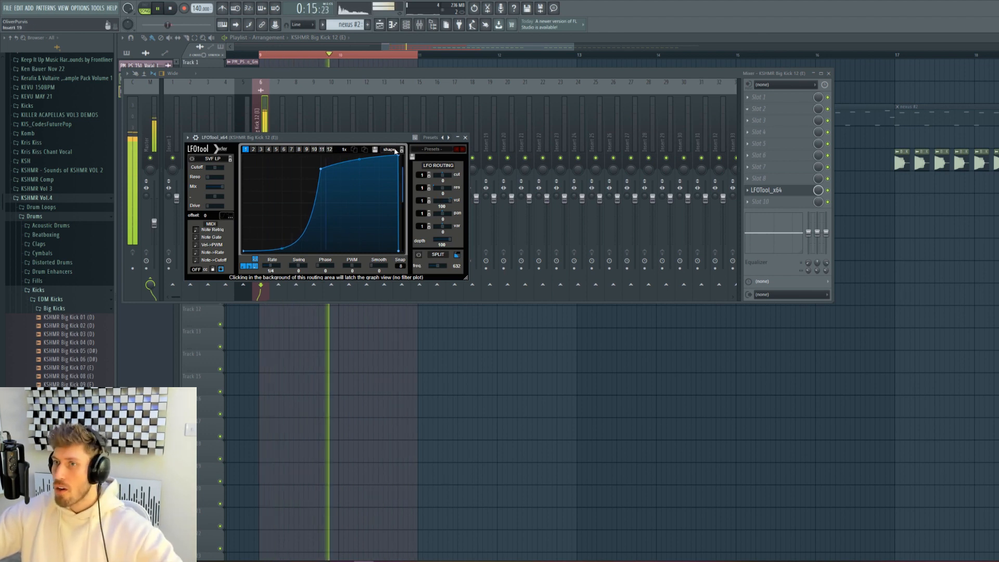
pyautogui.click(834, 131)
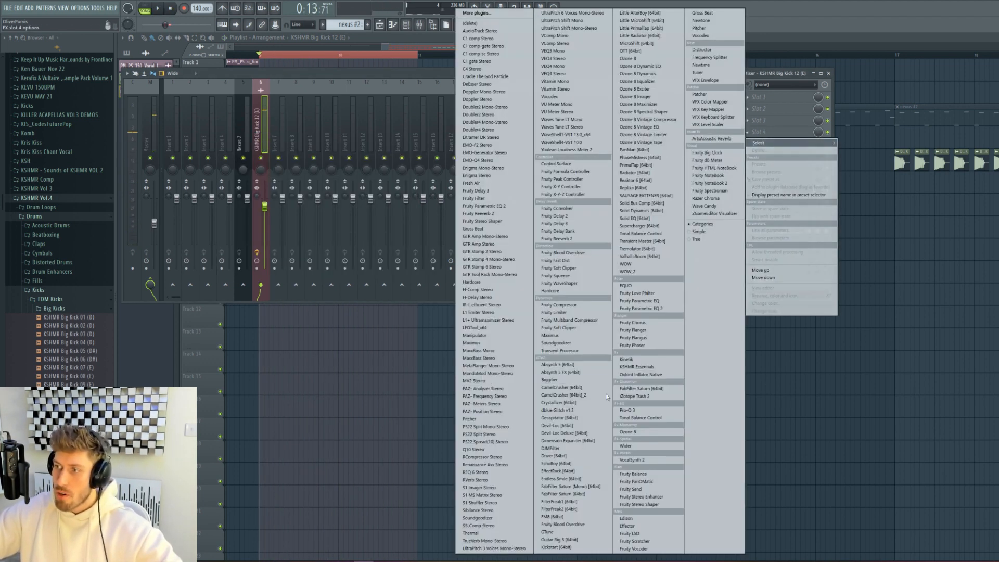
pyautogui.click(654, 410)
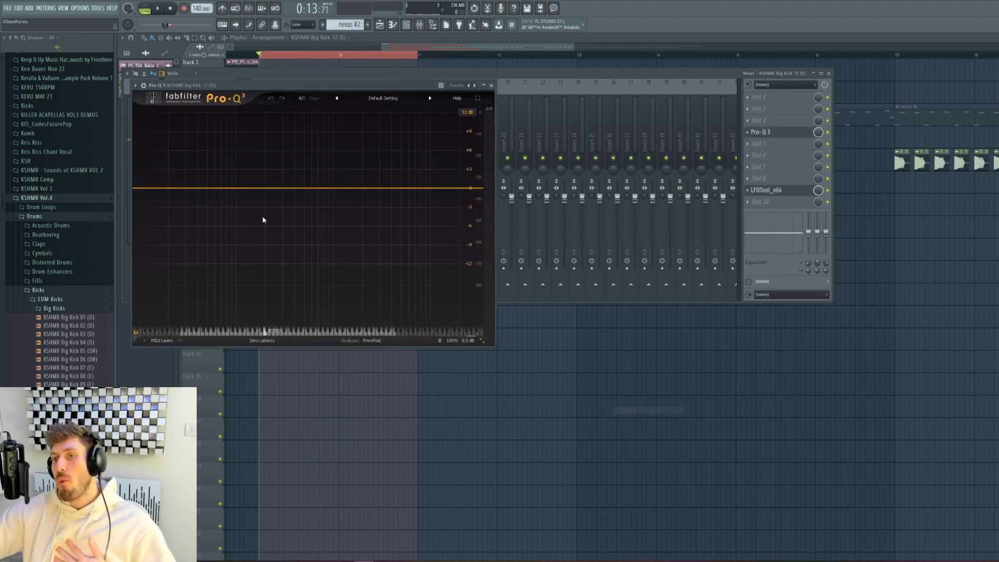
# - In Pro-Q 3, add a bell boost of about 2.4 dB near 42 Hz and a high-shelf cut of about 26 dB near 1.6 kHz
pyautogui.moveTo(234, 191); pyautogui.dragTo(206, 174)
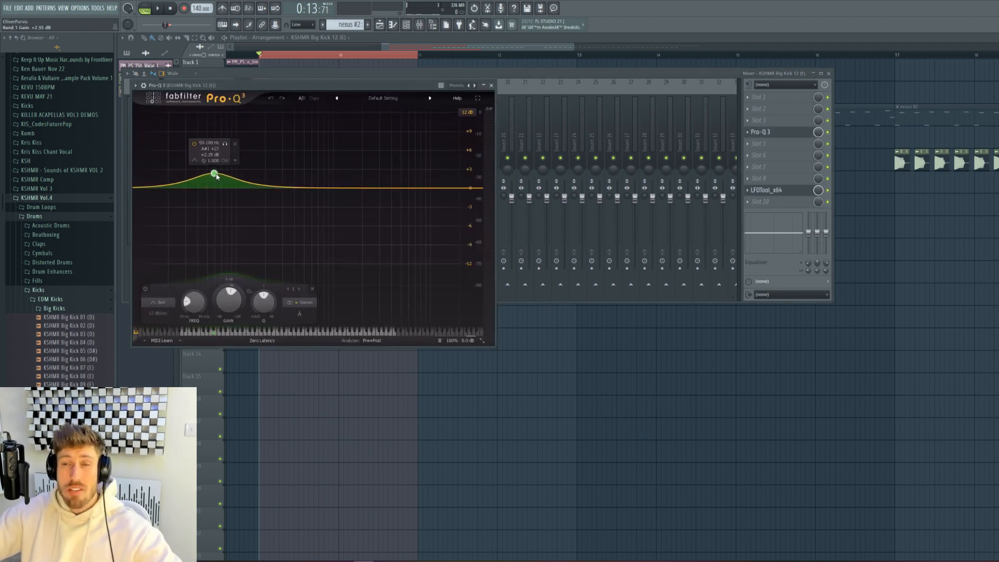
pyautogui.press('space')
pyautogui.moveTo(219, 173)
pyautogui.mouseDown()
pyautogui.moveTo(208, 165)
pyautogui.moveTo(201, 175)
pyautogui.mouseUp()
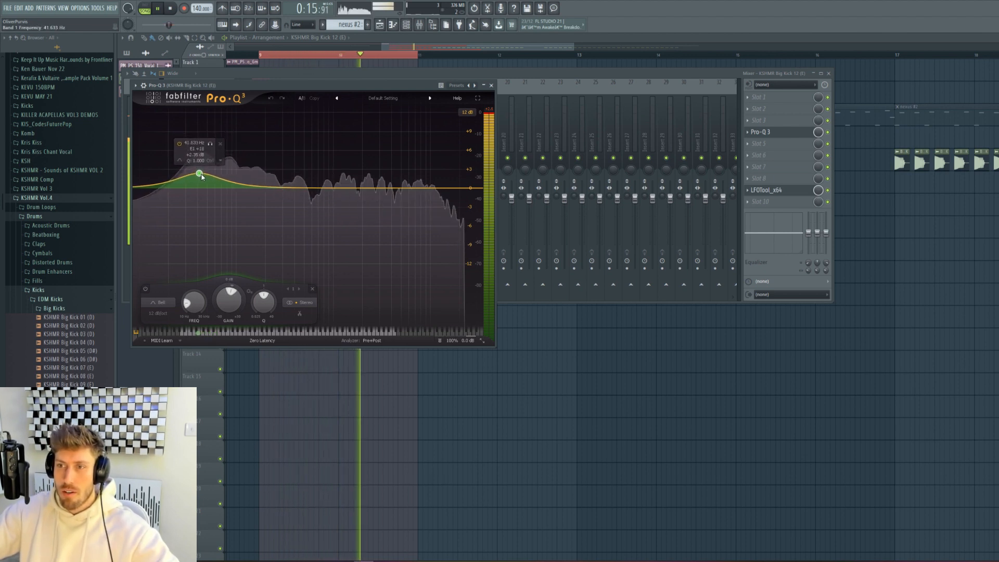
pyautogui.scroll(7, 202, 175)
pyautogui.press('space')
pyautogui.moveTo(447, 188); pyautogui.dragTo(350, 219)
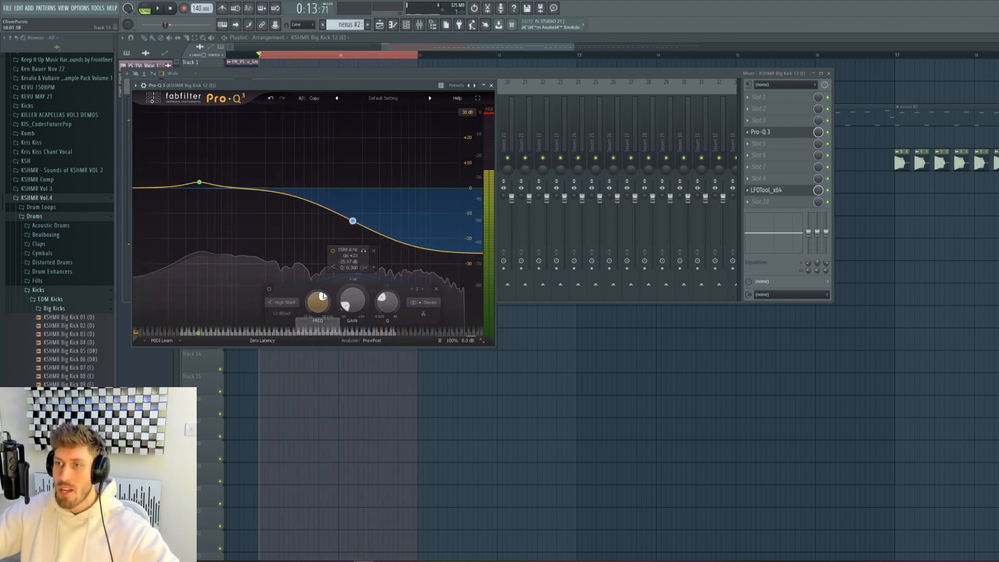
# - Change the Pro-Q 3 high-shelf band to a High Cut at about 656 Hz while auditioning the kick
pyautogui.click(285, 302)
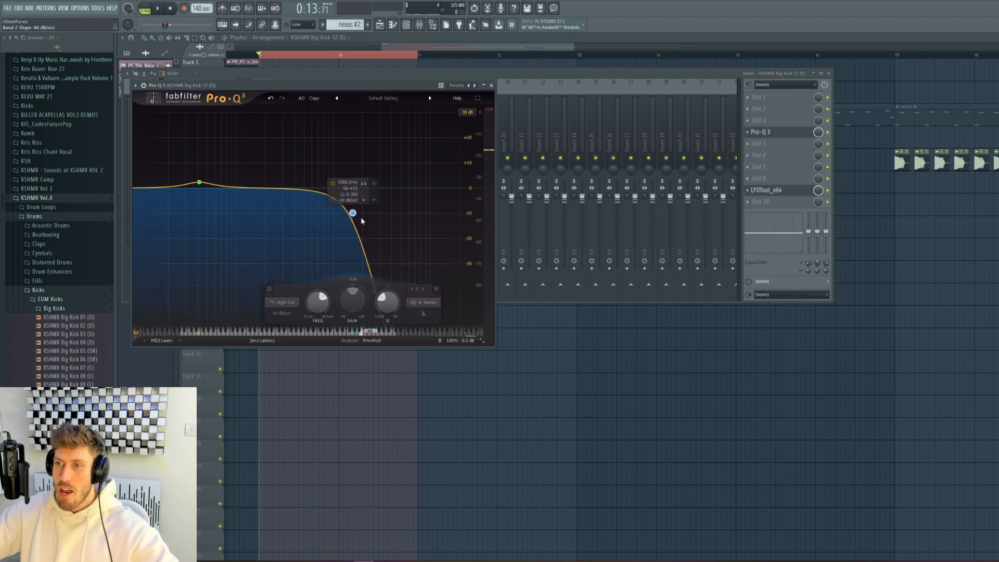
pyautogui.moveTo(353, 213); pyautogui.dragTo(314, 189)
pyautogui.press('space')
pyautogui.press('space')
pyautogui.press('space')
pyautogui.scroll(2, 323, 189)
pyautogui.press('space')
pyautogui.scroll(-1, 322, 190)
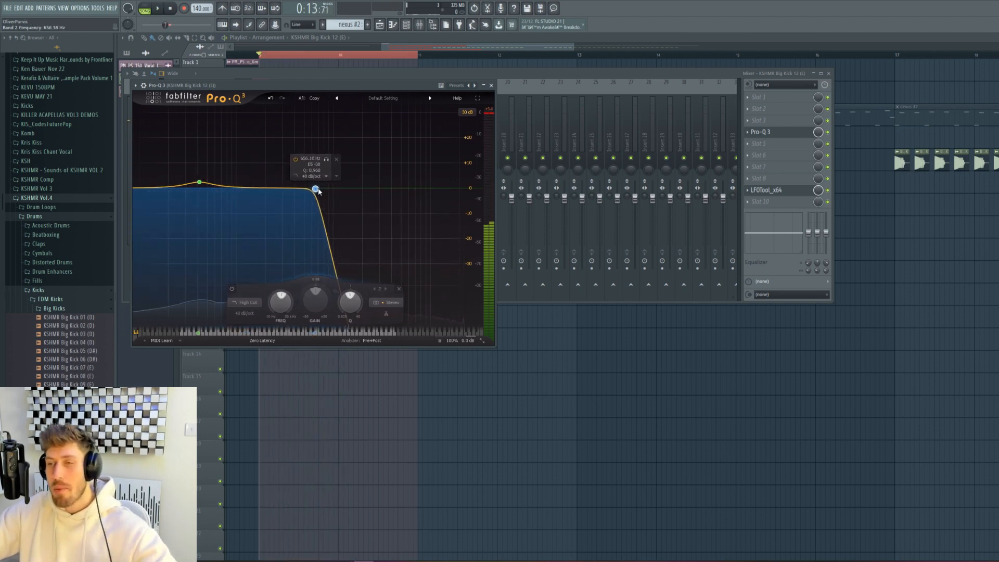
pyautogui.press('space')
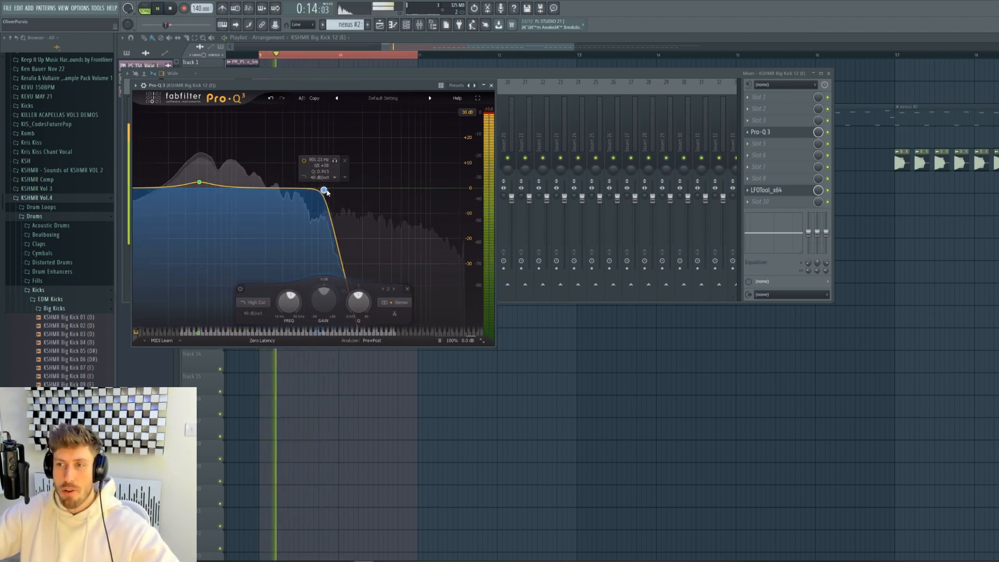
# - Move the Pro-Q 3 high cut to about 873 Hz with a 96 dB/oct slope and return to the playlist
pyautogui.moveTo(324, 191)
pyautogui.mouseDown()
pyautogui.moveTo(408, 189)
pyautogui.moveTo(328, 190)
pyautogui.mouseUp()
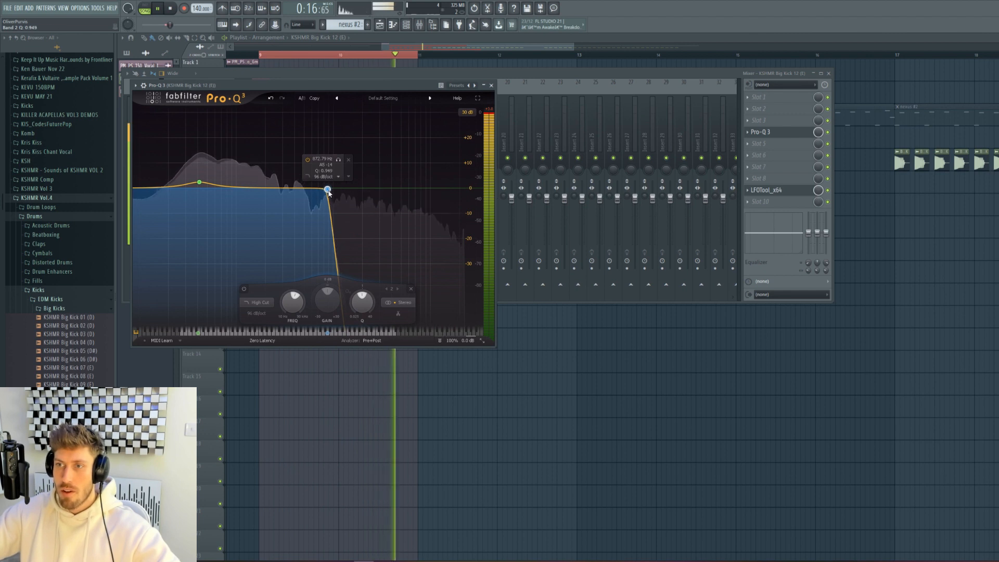
pyautogui.moveTo(265, 187); pyautogui.dragTo(226, 183)
pyautogui.scroll(4, 228, 185)
pyautogui.click(400, 49)
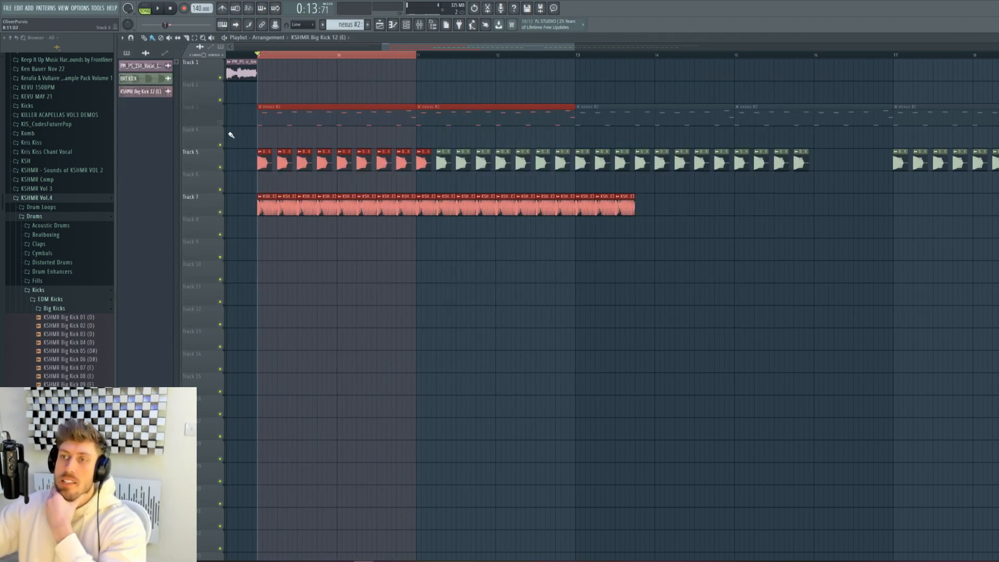
# - Review the nexus #2 melody notes in the Piano roll and return to the playlist
pyautogui.doubleClick(381, 120)
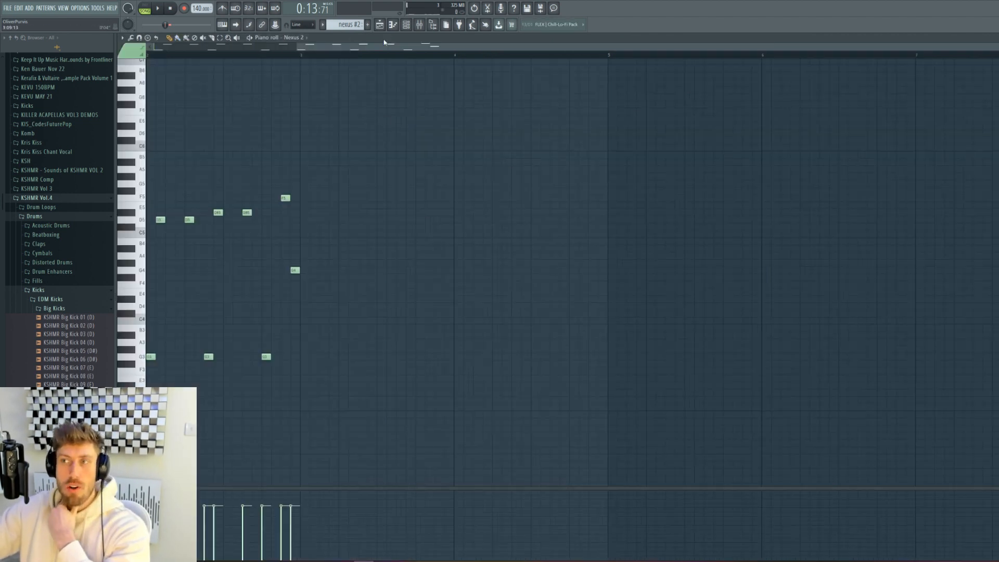
pyautogui.moveTo(330, 54); pyautogui.dragTo(12, 120)
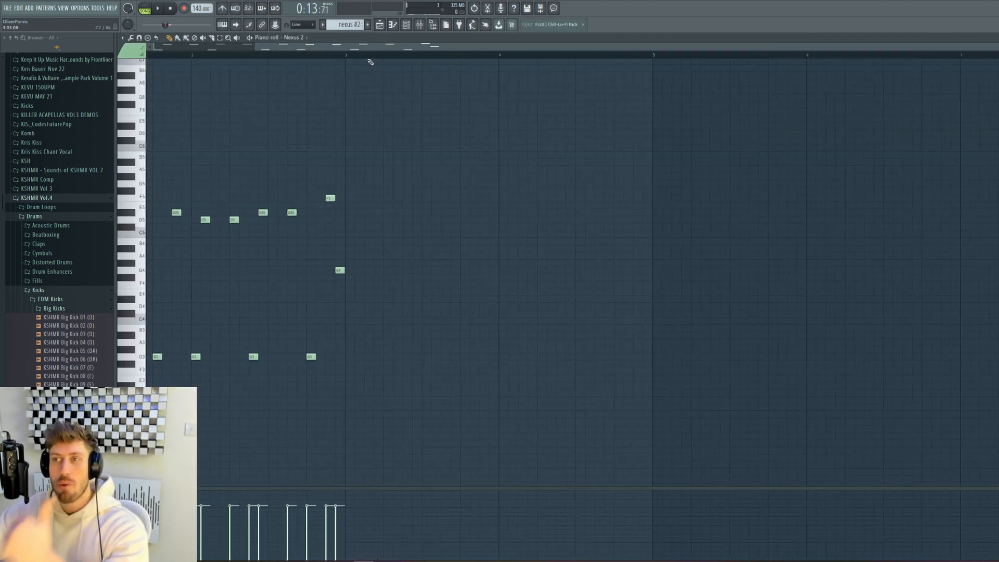
pyautogui.hscroll(-3, 299, 71)
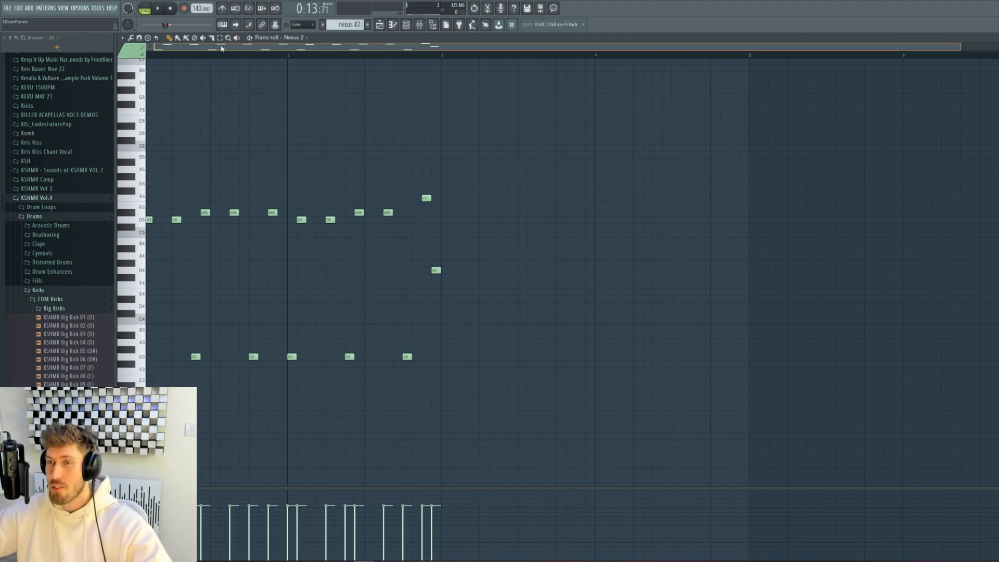
pyautogui.hscroll(-1, 357, 183)
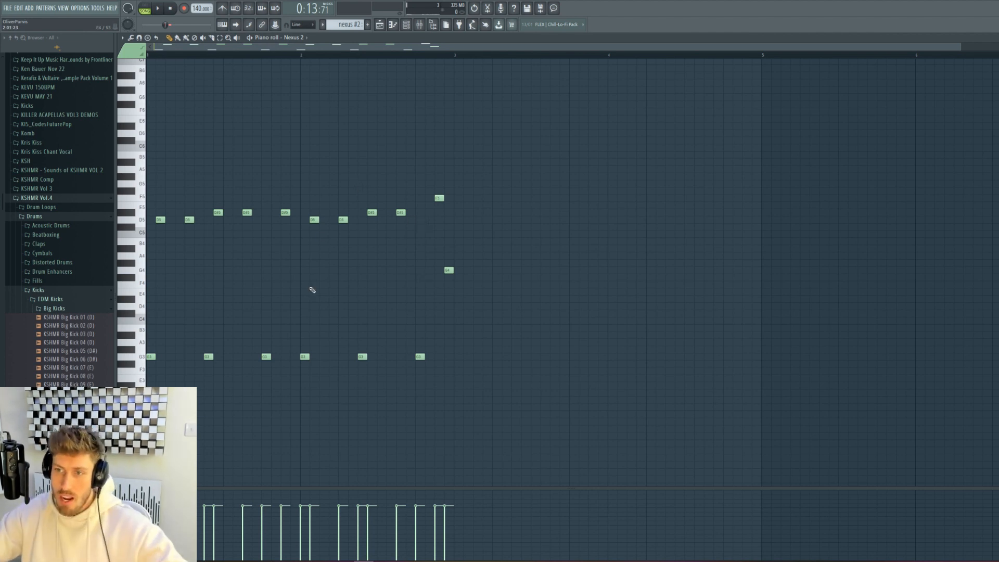
pyautogui.click(379, 24)
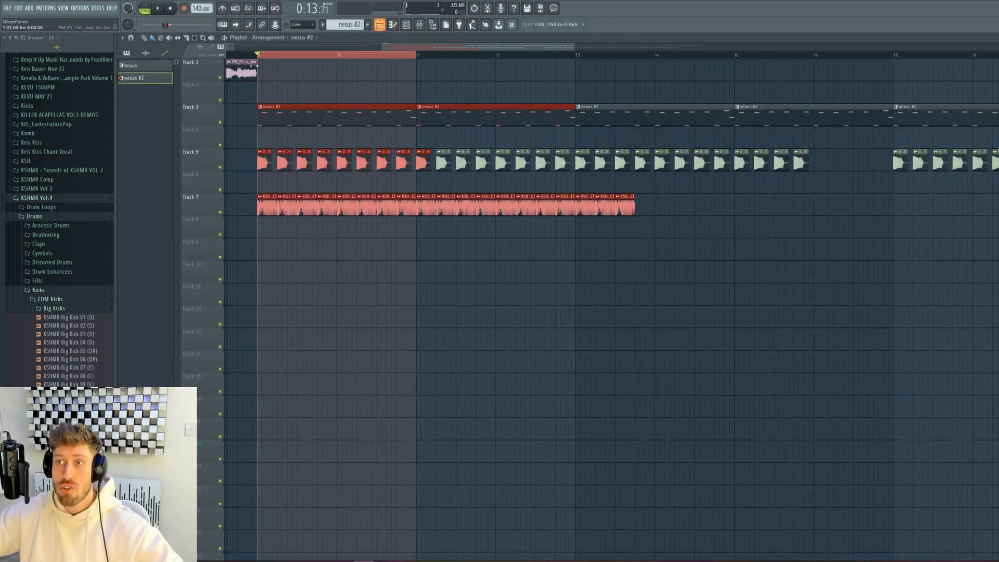
# - Play the melody with both kicks and set the KSHMR Big Kick 12 (E) channel volume to 75%
pyautogui.press('space')
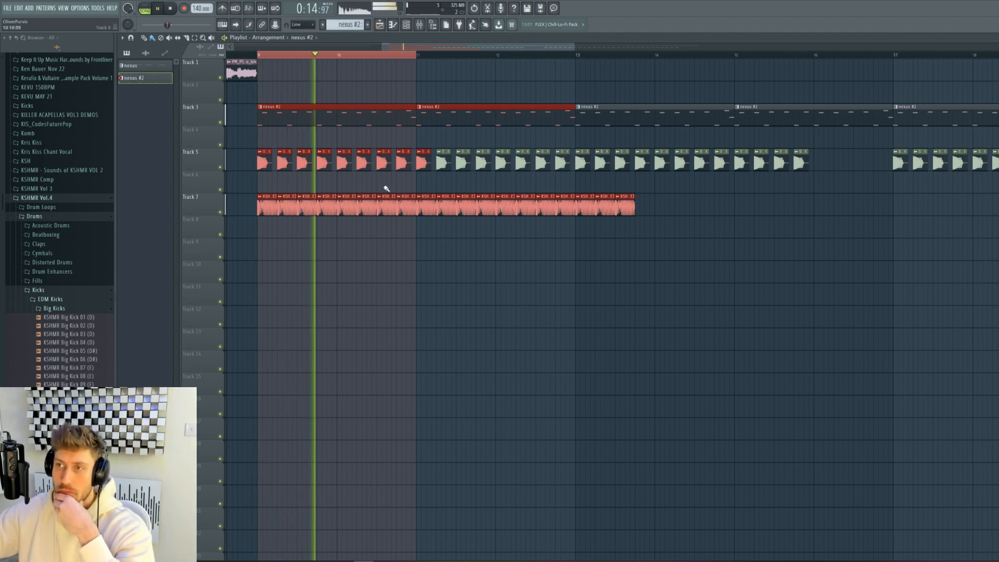
pyautogui.doubleClick(389, 206)
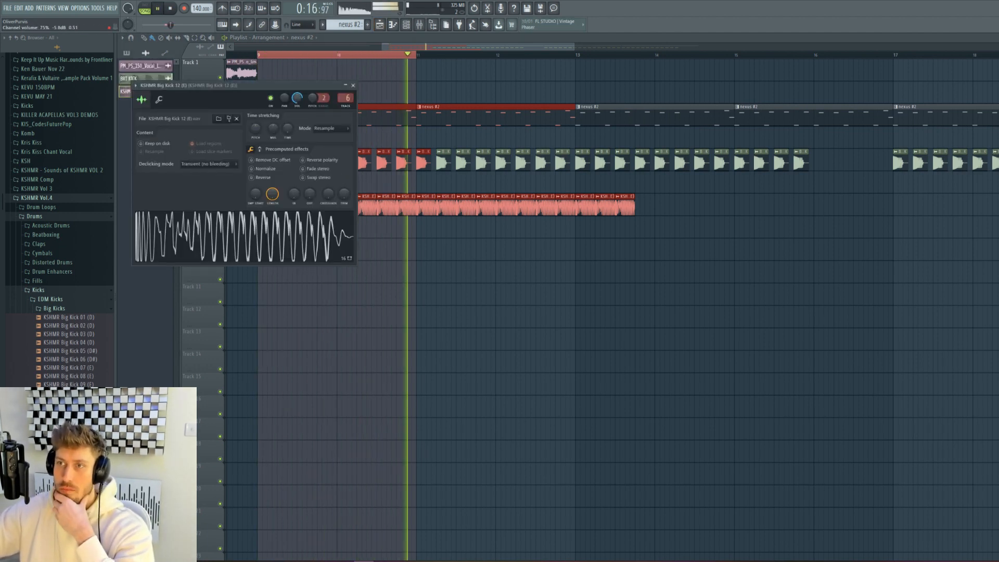
pyautogui.moveTo(461, 47); pyautogui.dragTo(404, 57)
pyautogui.press('space')
# - Play the arrangement from the vocal intro and set the PM_PS_150_Vocal_Loop_Go_Gm channel volume to 72%
pyautogui.doubleClick(404, 60)
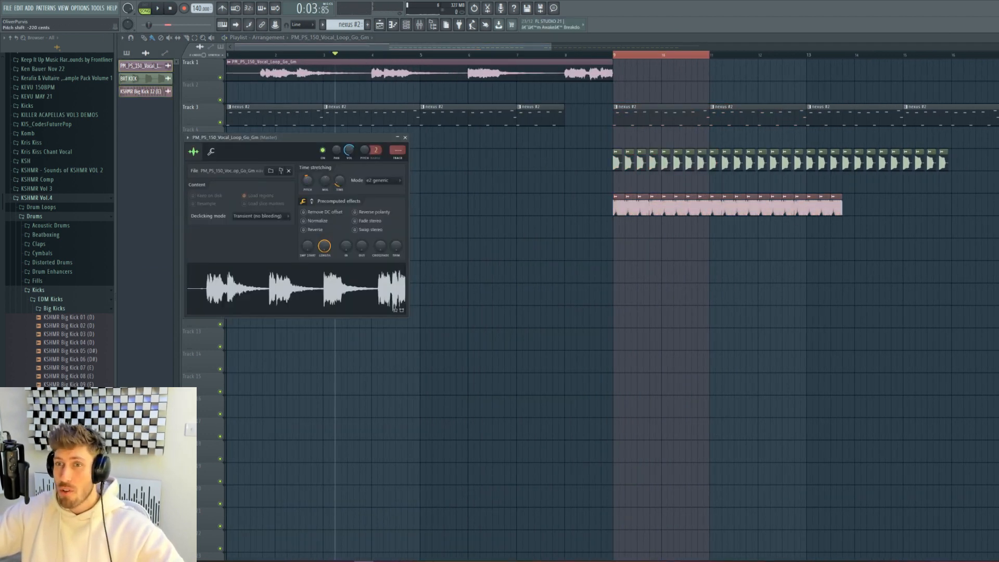
pyautogui.click(370, 55)
pyautogui.press('space')
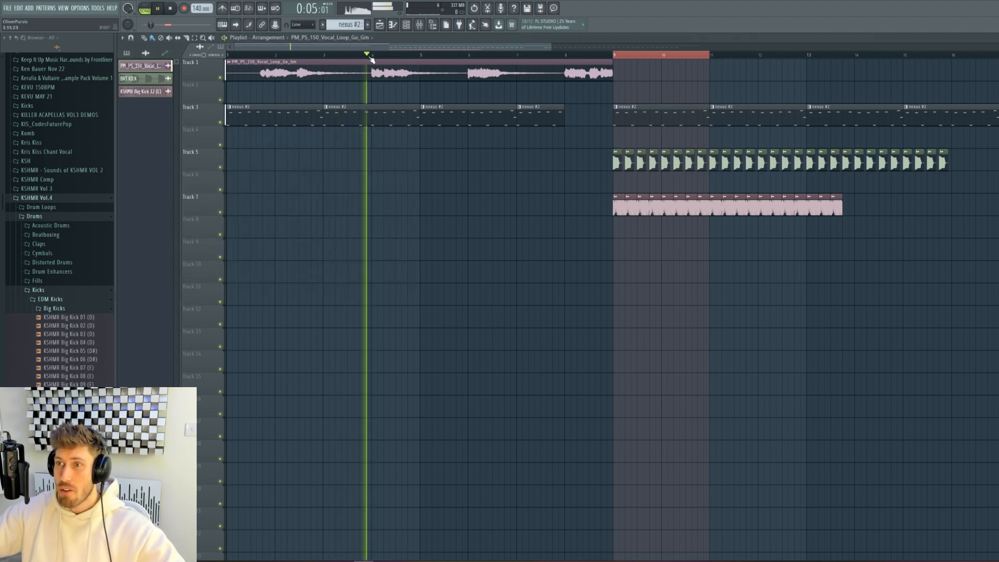
pyautogui.moveTo(550, 45); pyautogui.dragTo(966, 48)
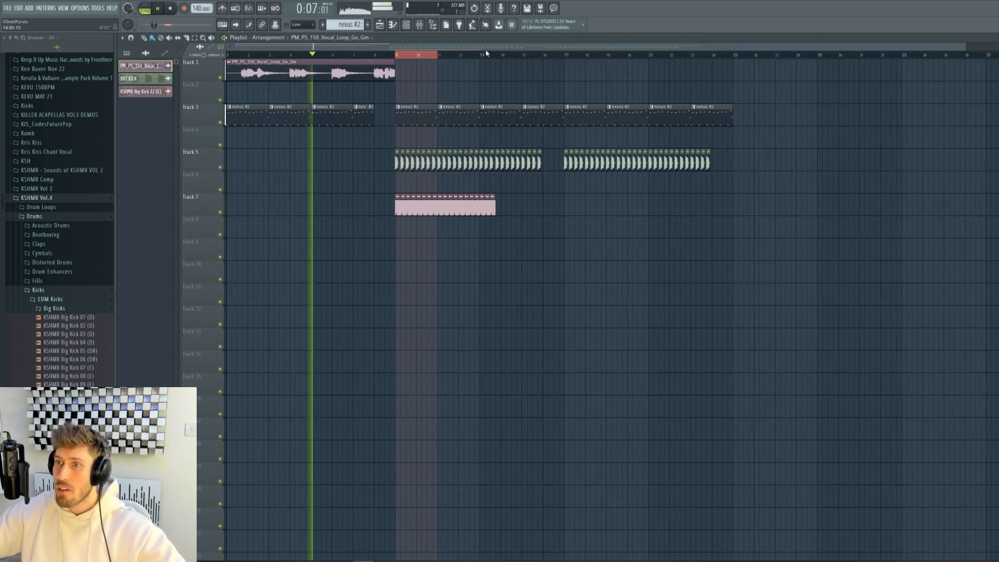
pyautogui.doubleClick(360, 61)
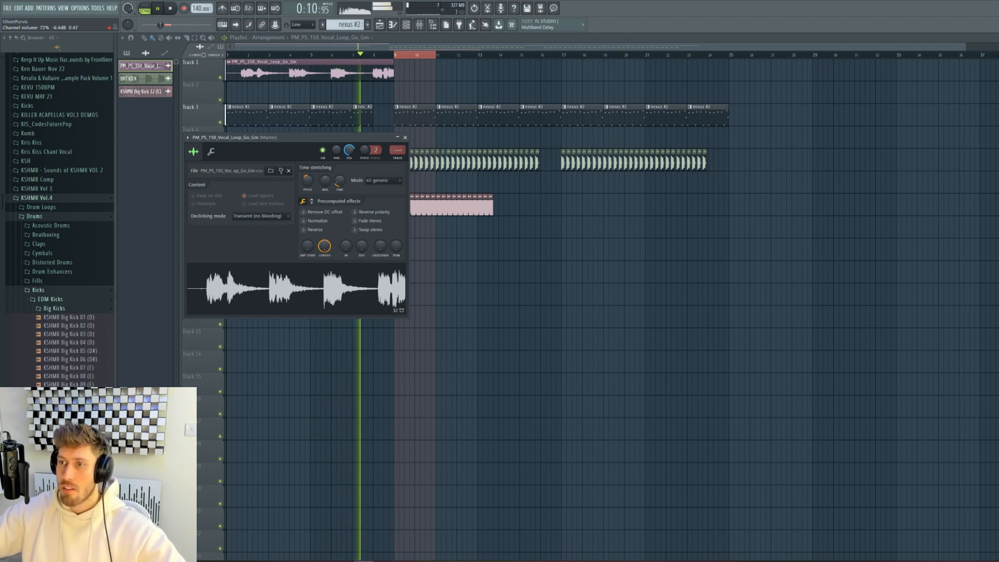
pyautogui.moveTo(350, 152); pyautogui.dragTo(350, 151)
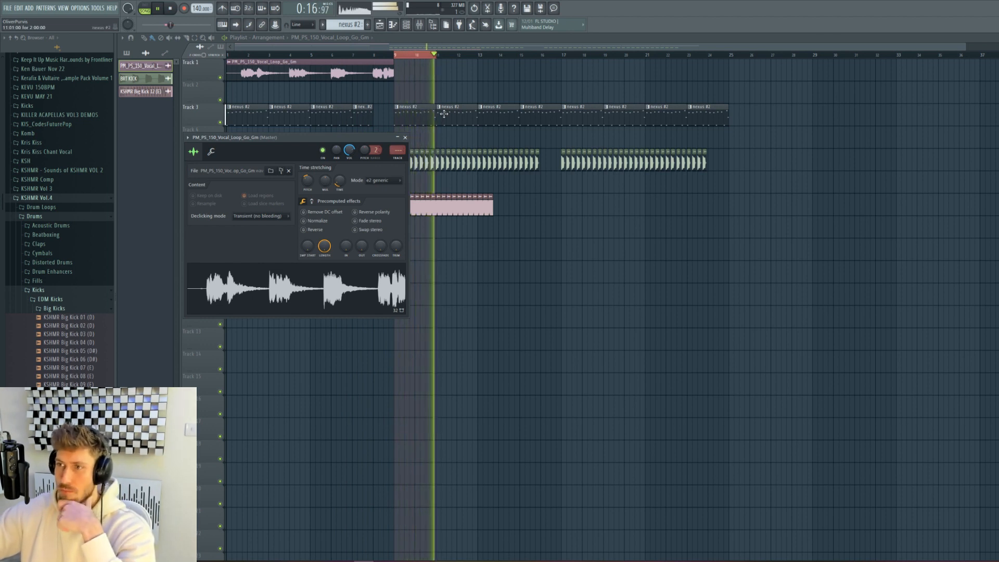
# - Extend the KSHMR kicks on track 7 to match track 5's first kick section and copy them to bar 17
pyautogui.moveTo(442, 54); pyautogui.dragTo(564, 59)
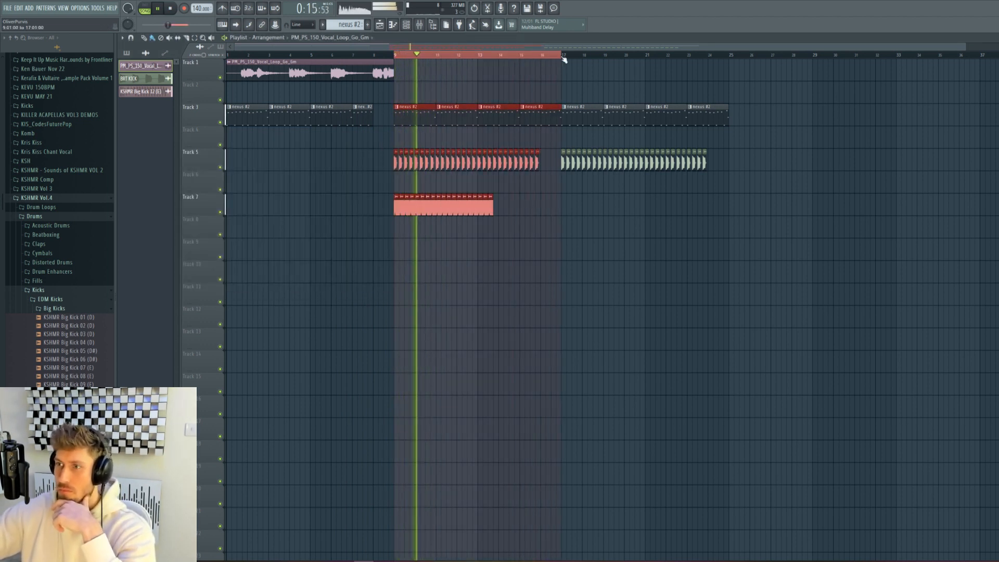
pyautogui.click(497, 210)
pyautogui.rightClick(503, 209)
pyautogui.click(490, 209)
pyautogui.moveTo(497, 210); pyautogui.dragTo(705, 219)
pyautogui.rightClick(544, 210)
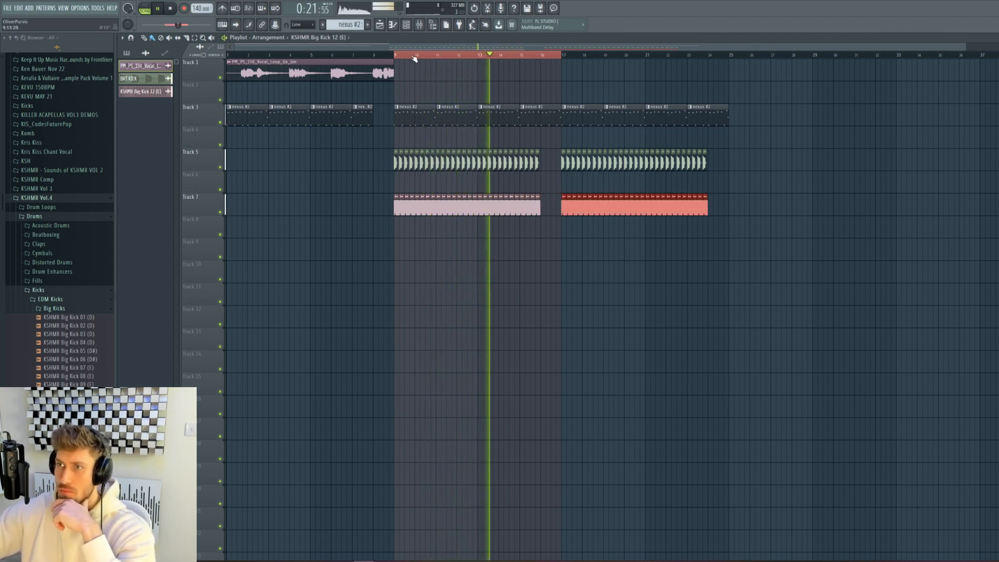
pyautogui.moveTo(414, 58); pyautogui.dragTo(562, 74)
pyautogui.moveTo(235, 50); pyautogui.dragTo(382, 62)
pyautogui.moveTo(956, 48); pyautogui.dragTo(713, 70)
pyautogui.press('space')
# - Create a new pattern named Pattern 2 and add a Serum_x64 instrument channel
pyautogui.click(264, 109)
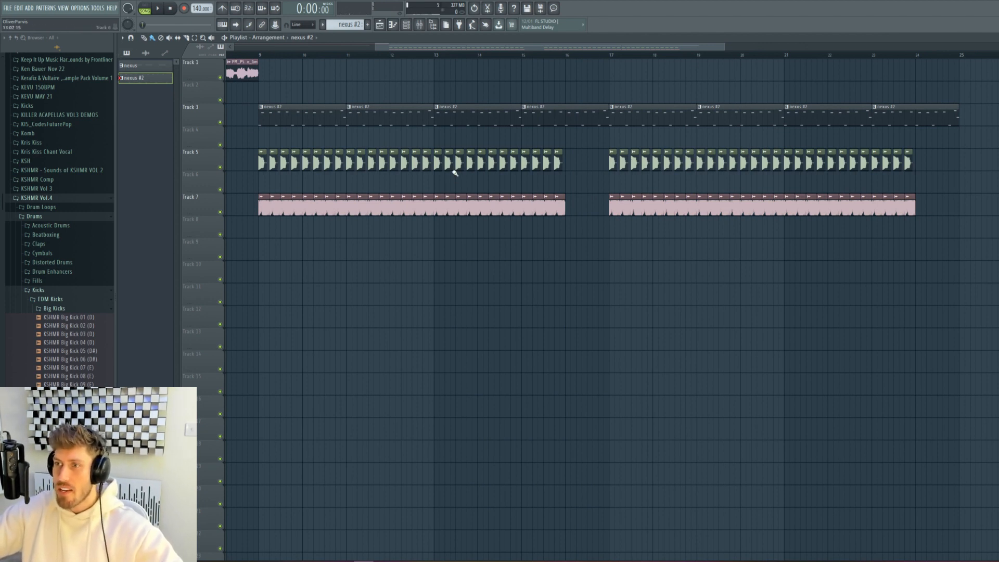
pyautogui.rightClick(341, 24)
pyautogui.click(386, 105)
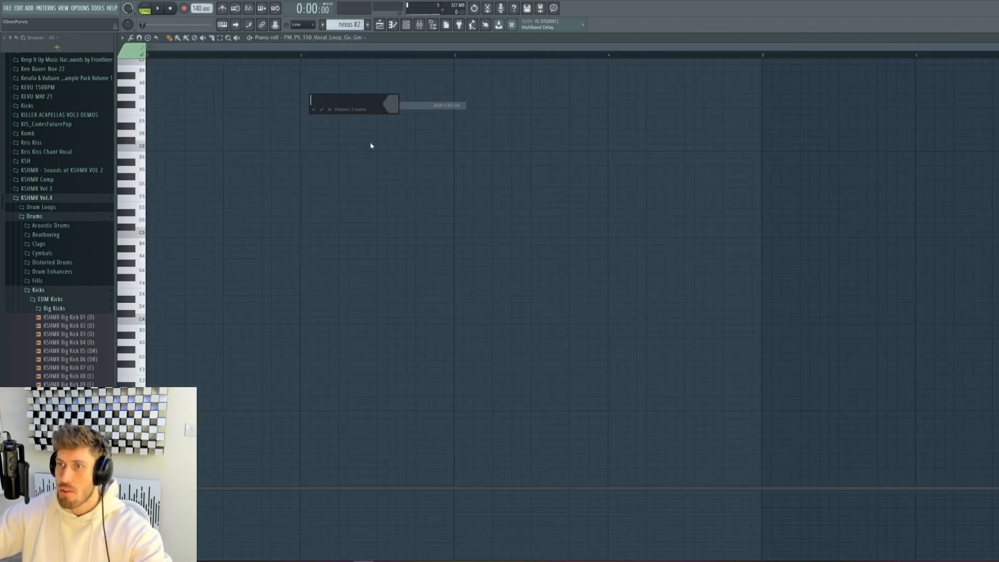
pyautogui.click(31, 8)
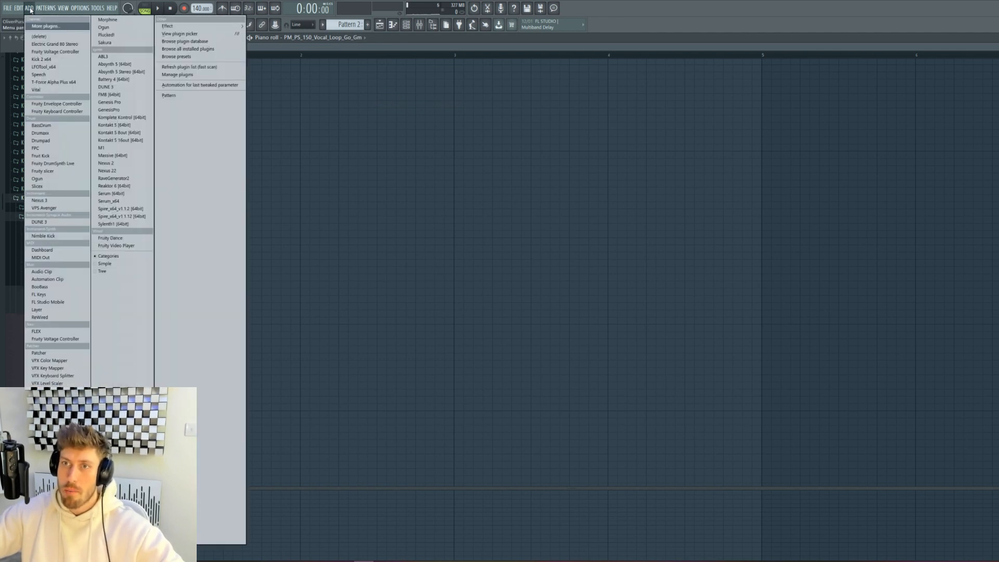
pyautogui.click(127, 201)
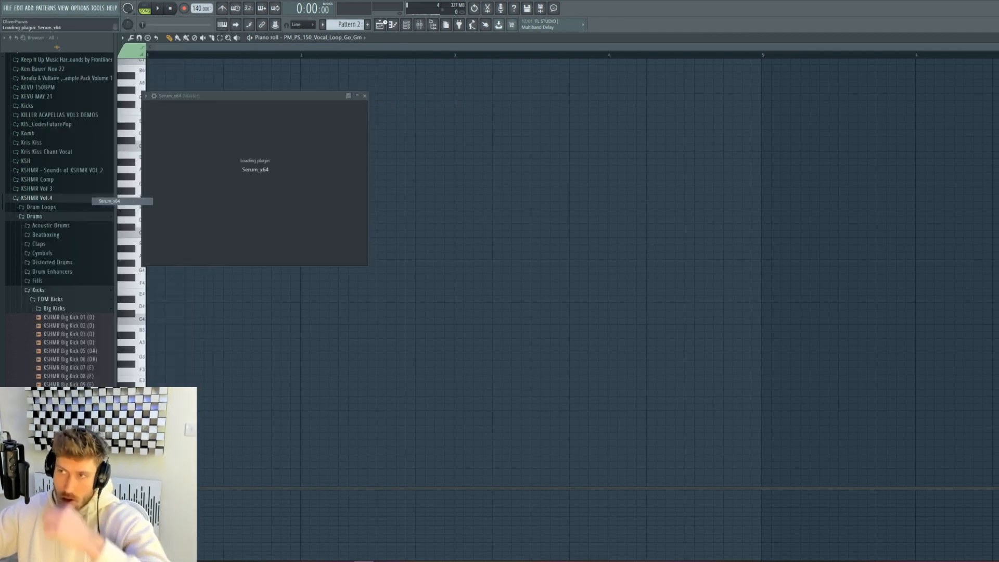
# - Place Pattern 2 on track 9 at bar 9, select bars 9 to 10 for looping, and mute tracks 5 and 7
pyautogui.click(379, 24)
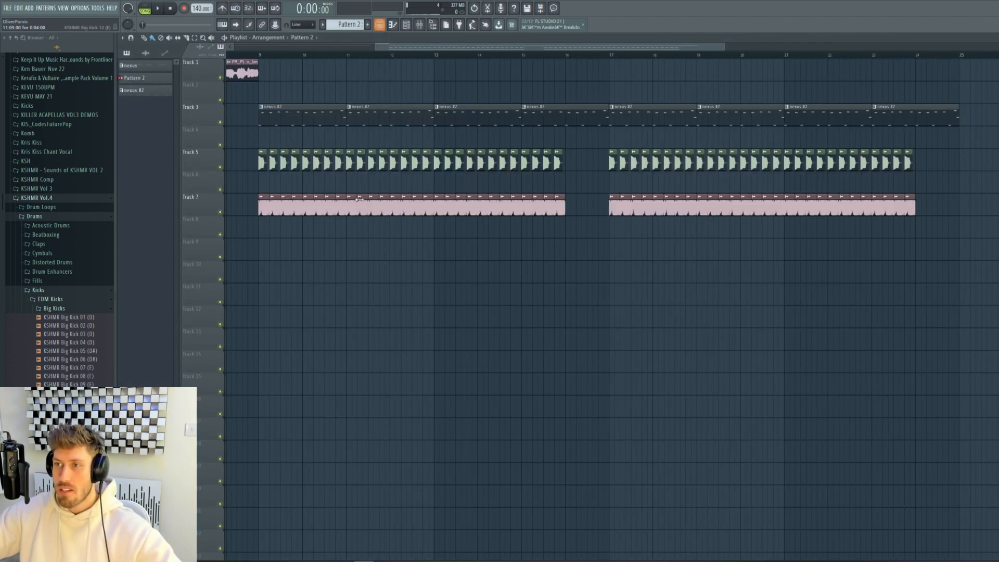
pyautogui.moveTo(734, 50); pyautogui.dragTo(546, 67)
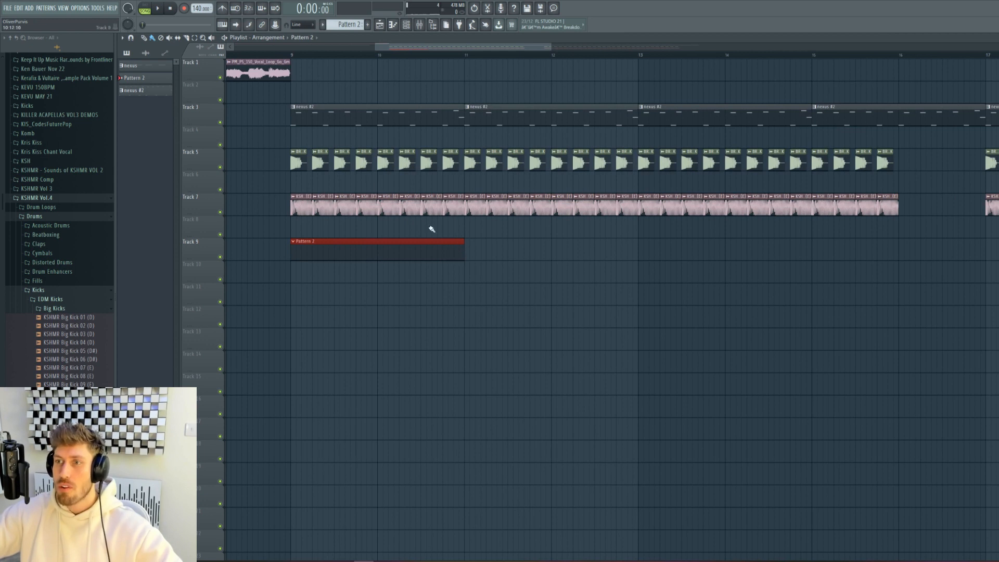
pyautogui.moveTo(293, 58); pyautogui.dragTo(460, 61)
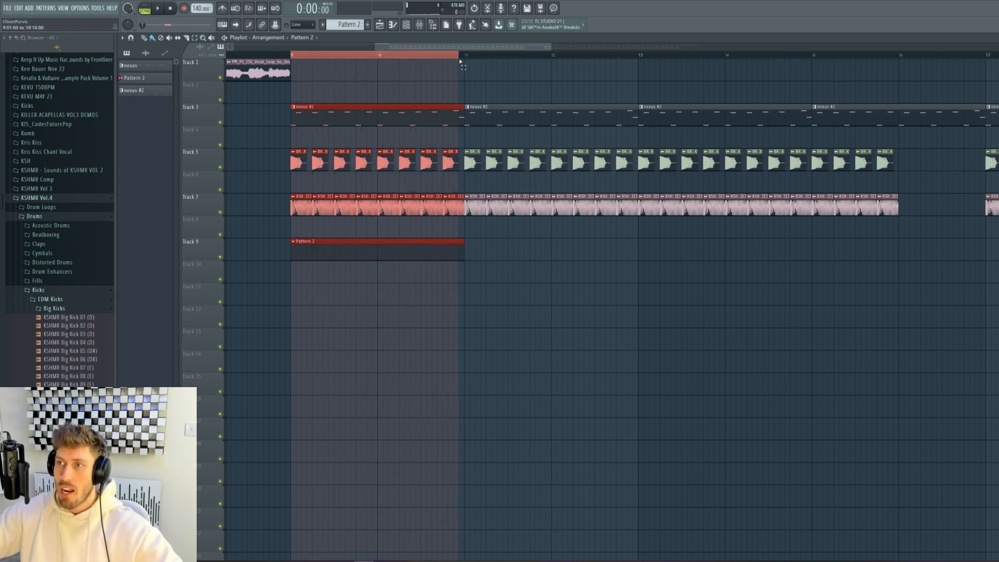
pyautogui.click(220, 212)
pyautogui.click(221, 168)
# - Open Serum_x64's Piano roll in Pattern 2 and paint a row of short E4 sixteenth notes across bar 1
pyautogui.doubleClick(326, 254)
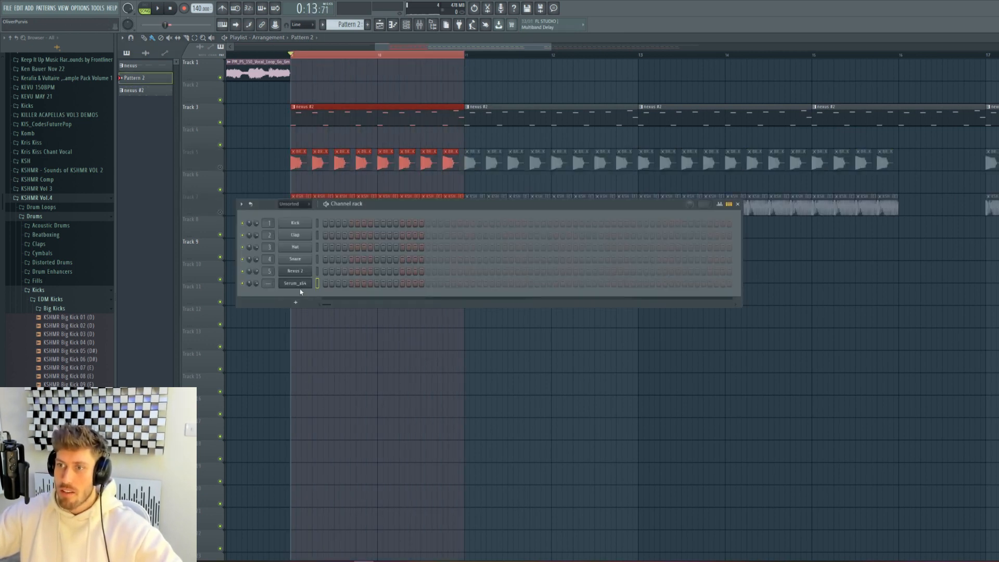
pyautogui.rightClick(311, 279)
pyautogui.click(325, 283)
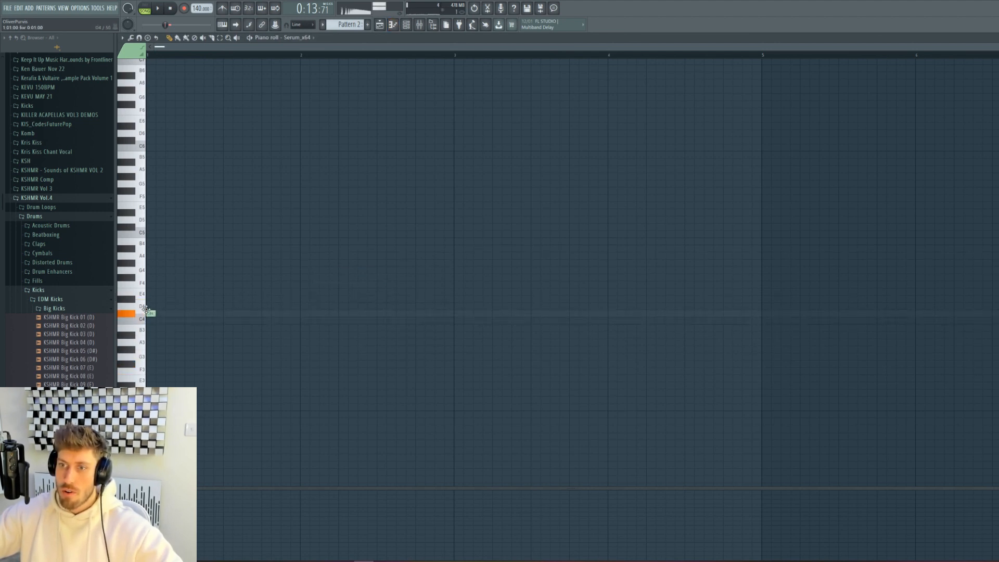
pyautogui.click(302, 24)
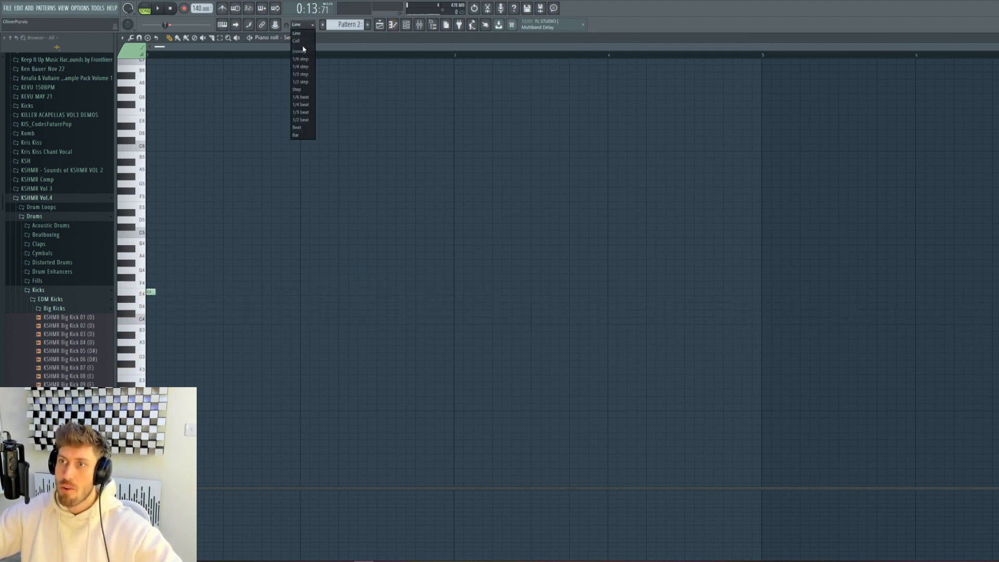
pyautogui.click(301, 51)
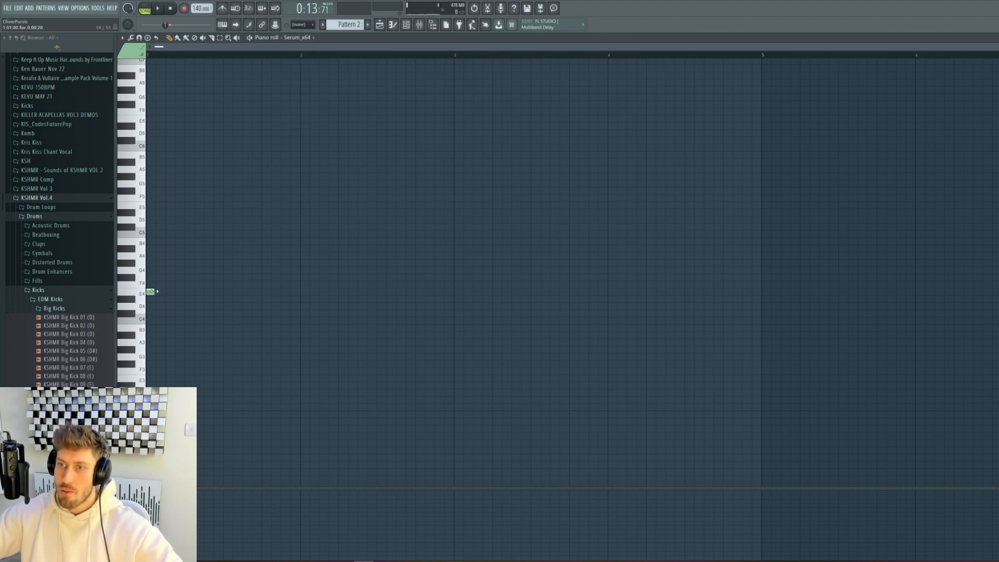
pyautogui.click(301, 24)
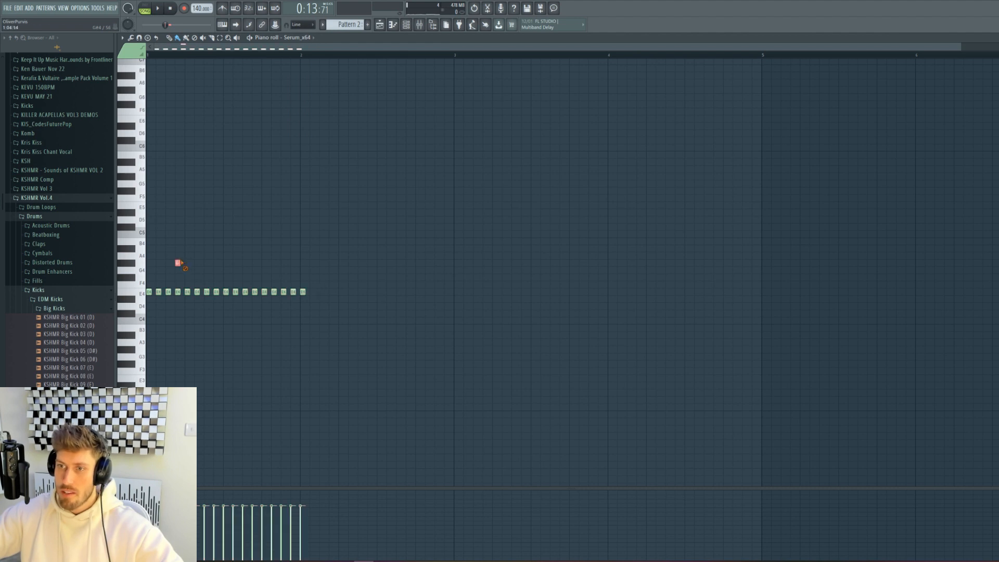
# - During playback, raise the third of every four E4 notes to E5 and delete the extra note past bar 1
pyautogui.press('space')
pyautogui.press('space')
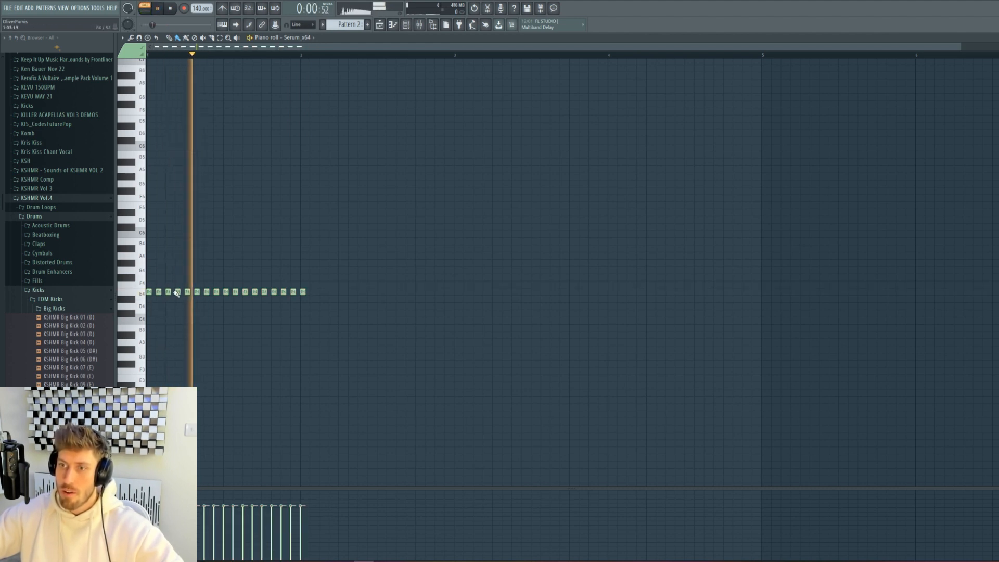
pyautogui.moveTo(168, 292); pyautogui.dragTo(168, 205)
pyautogui.moveTo(206, 291); pyautogui.dragTo(207, 205)
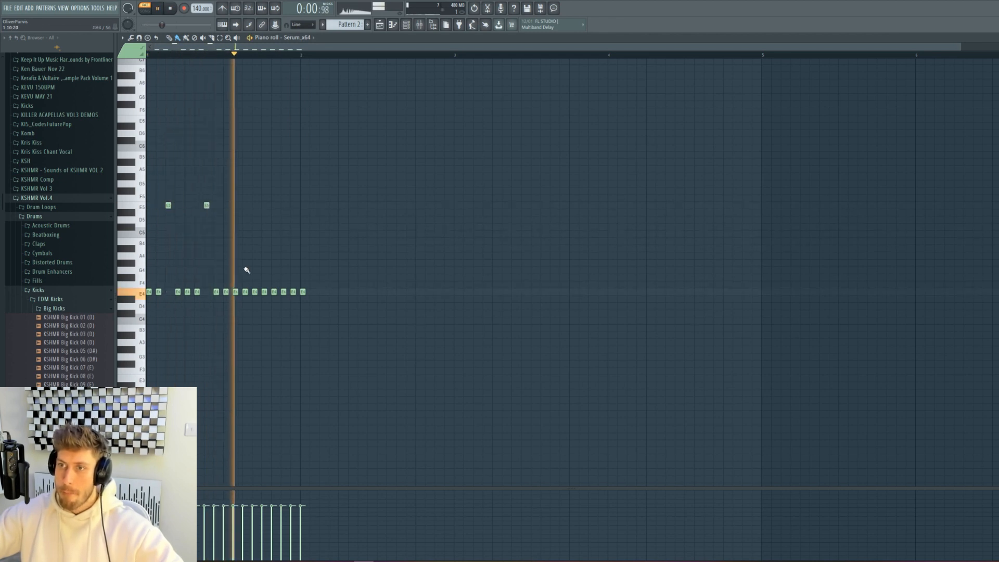
pyautogui.moveTo(247, 292); pyautogui.dragTo(246, 205)
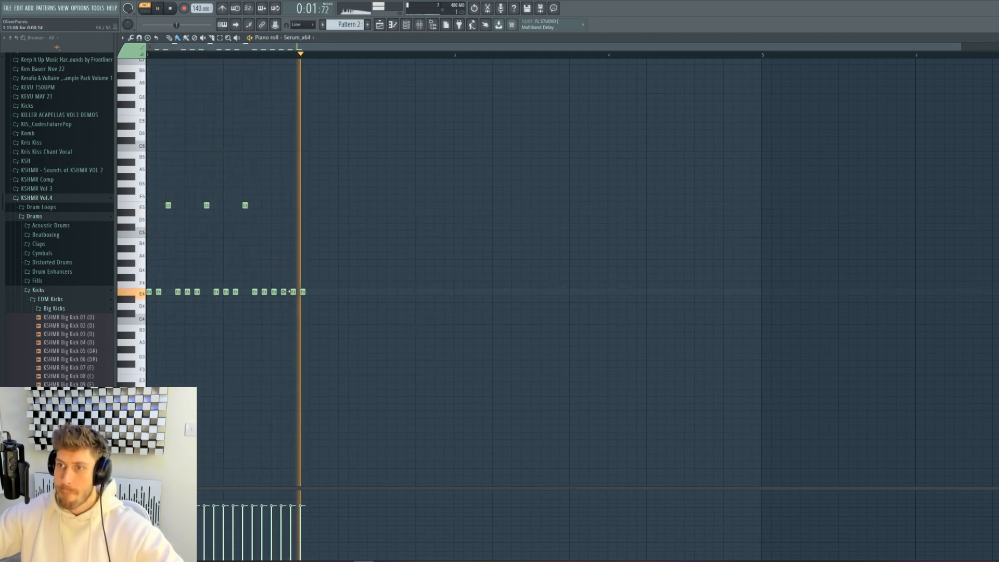
pyautogui.rightClick(304, 292)
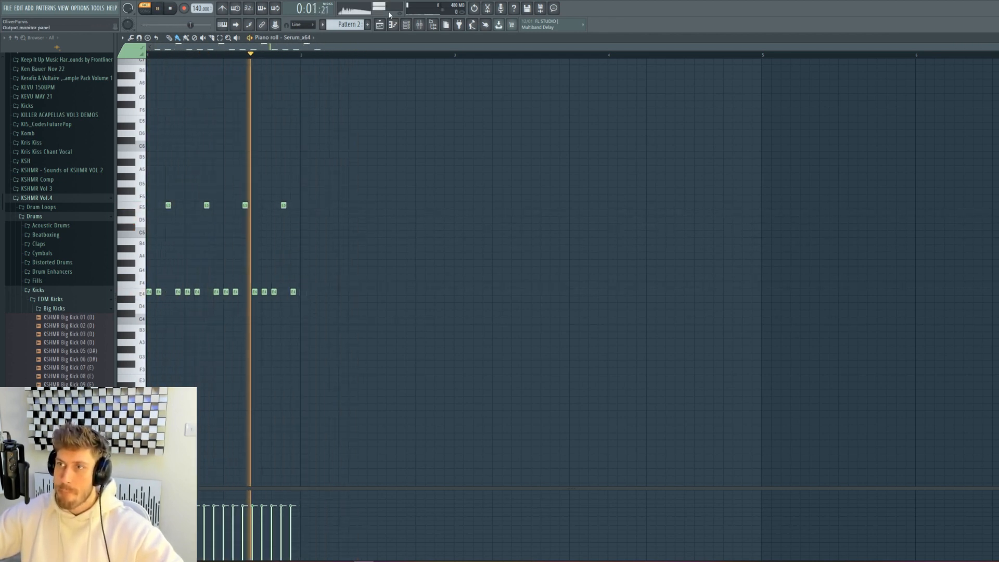
# - Shorten the Pattern 2 clip on track 9 to one bar and repeat it from bar 9 through bar 14
pyautogui.click(406, 25)
pyautogui.click(388, 26)
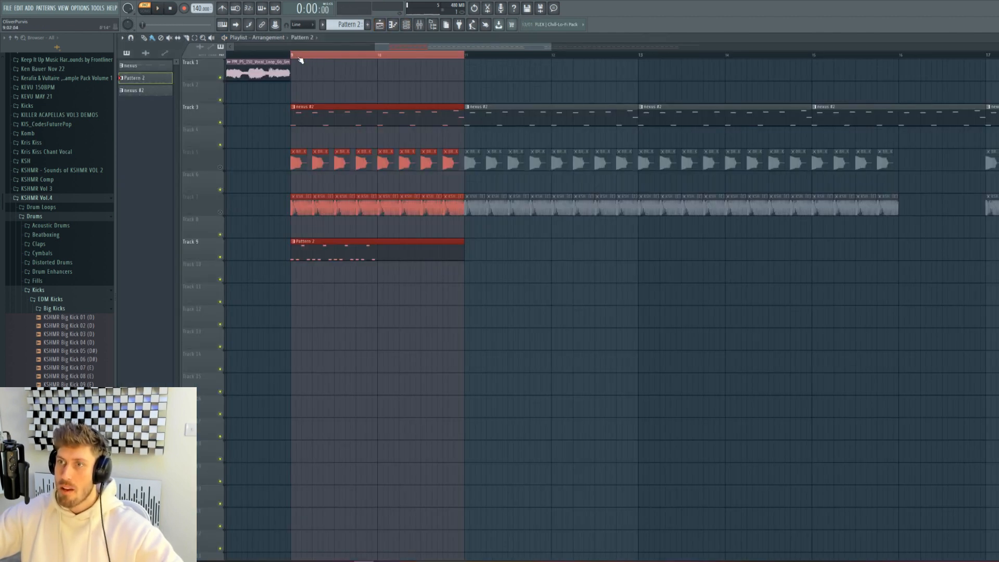
pyautogui.press('space')
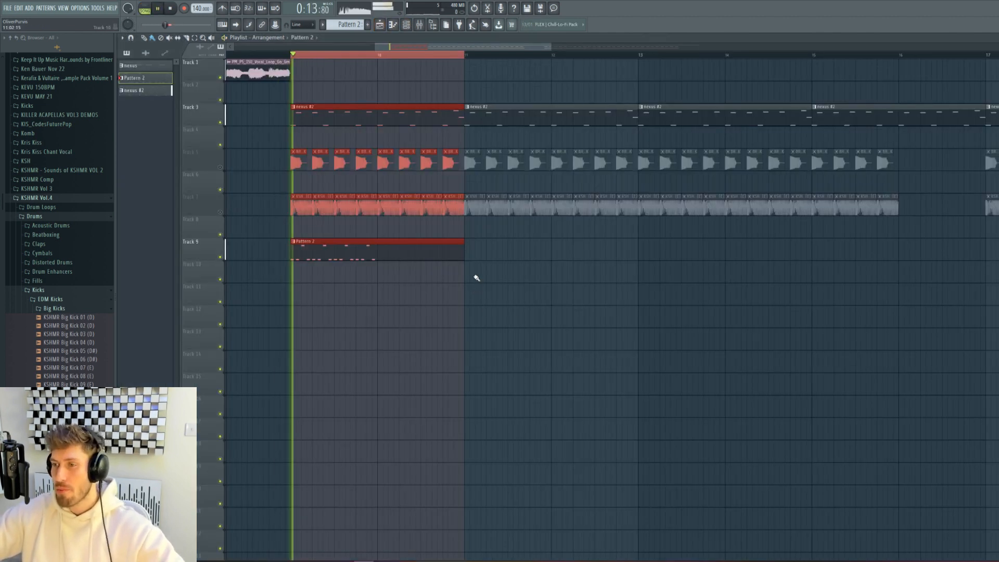
pyautogui.click(475, 277)
pyautogui.rightClick(484, 273)
pyautogui.moveTo(462, 248)
pyautogui.mouseDown()
pyautogui.moveTo(379, 249)
pyautogui.moveTo(736, 240)
pyautogui.mouseUp()
pyautogui.press('space')
pyautogui.press('space')
pyautogui.click(381, 249)
pyautogui.press('space')
pyautogui.press('space')
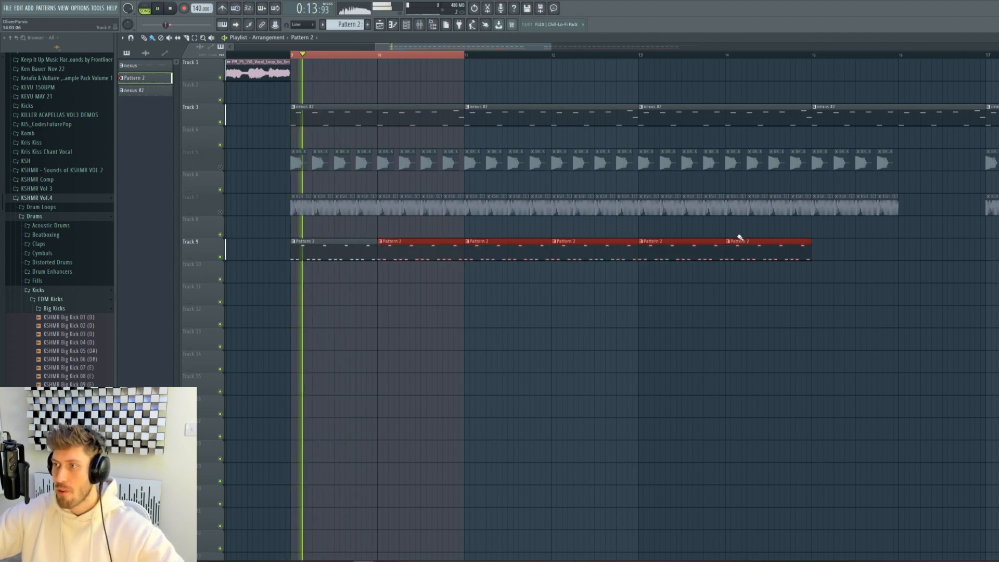
# - Transpose Pattern 2's Serum notes down one octave and the nexus #2 melody up one octave, and play the loop
pyautogui.doubleClick(736, 244)
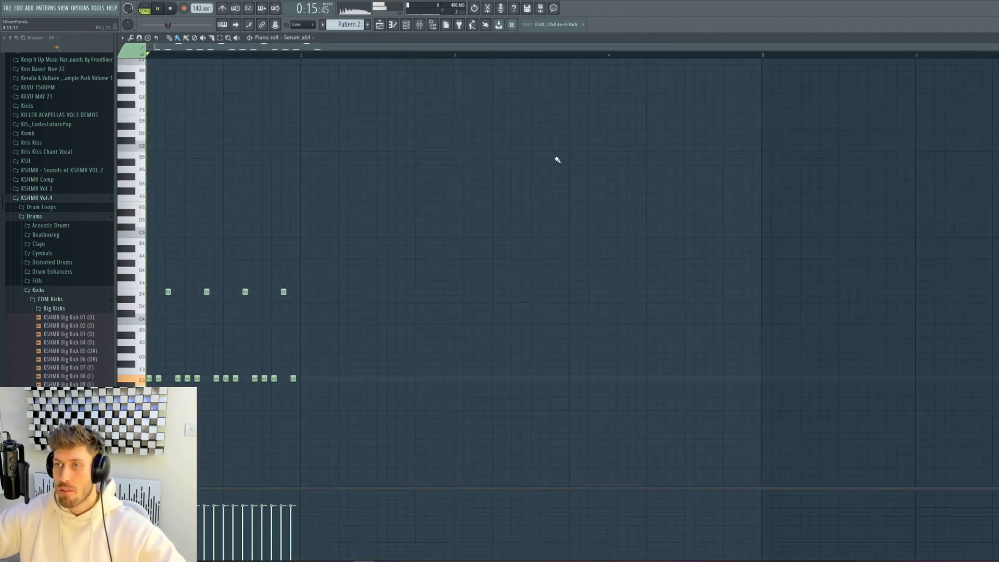
pyautogui.click(380, 25)
pyautogui.doubleClick(332, 117)
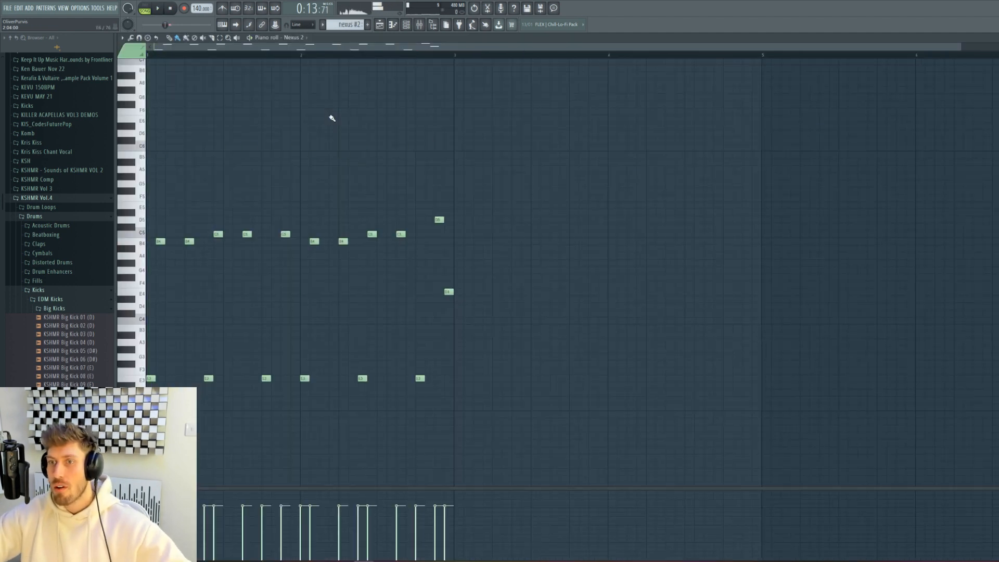
pyautogui.hotkey('ctrl', 'Up')
pyautogui.click(380, 26)
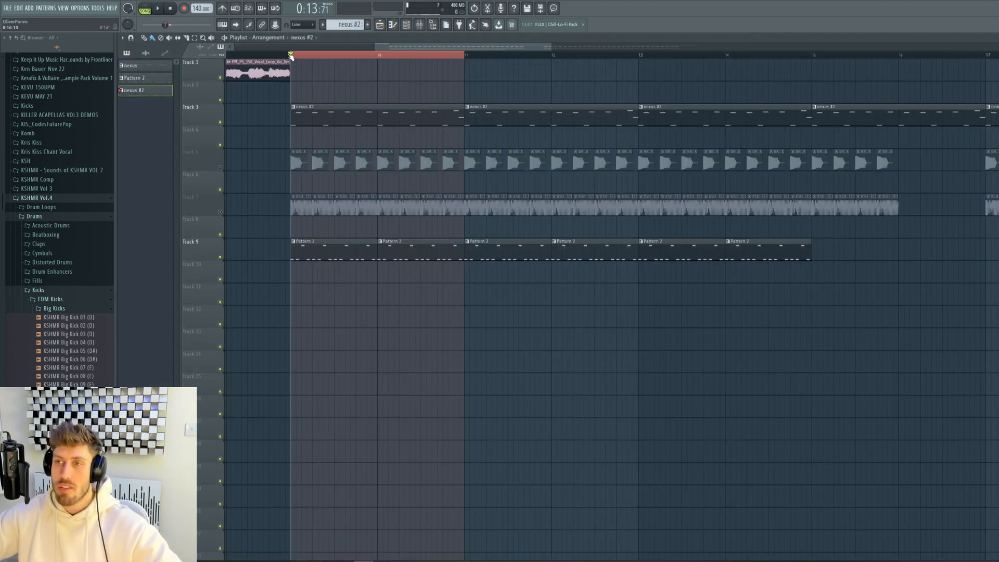
pyautogui.press('space')
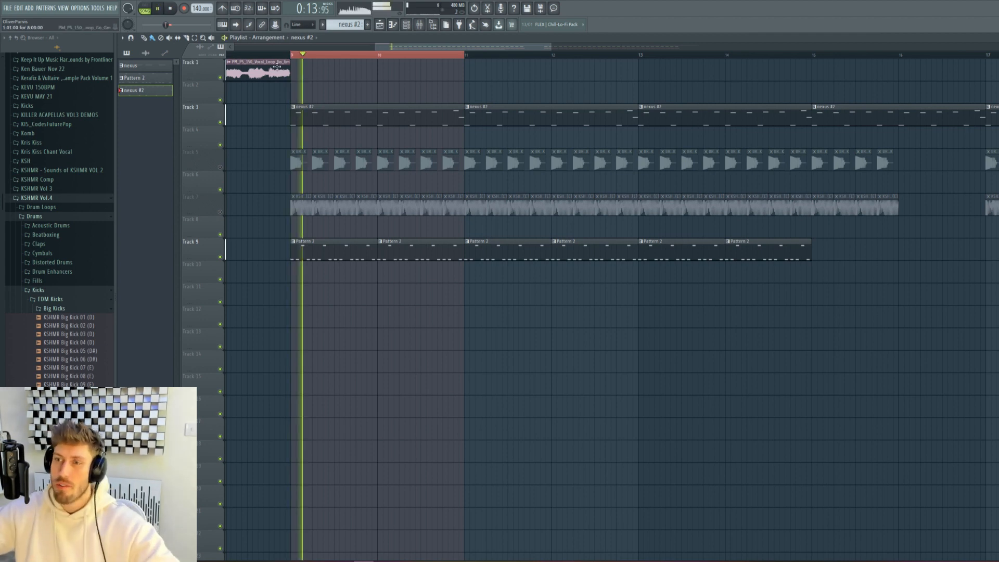
# - Inspect the nexus #2 notes and the Nexus 2 instrument in the Channel rack during playback
pyautogui.doubleClick(389, 122)
pyautogui.click(407, 25)
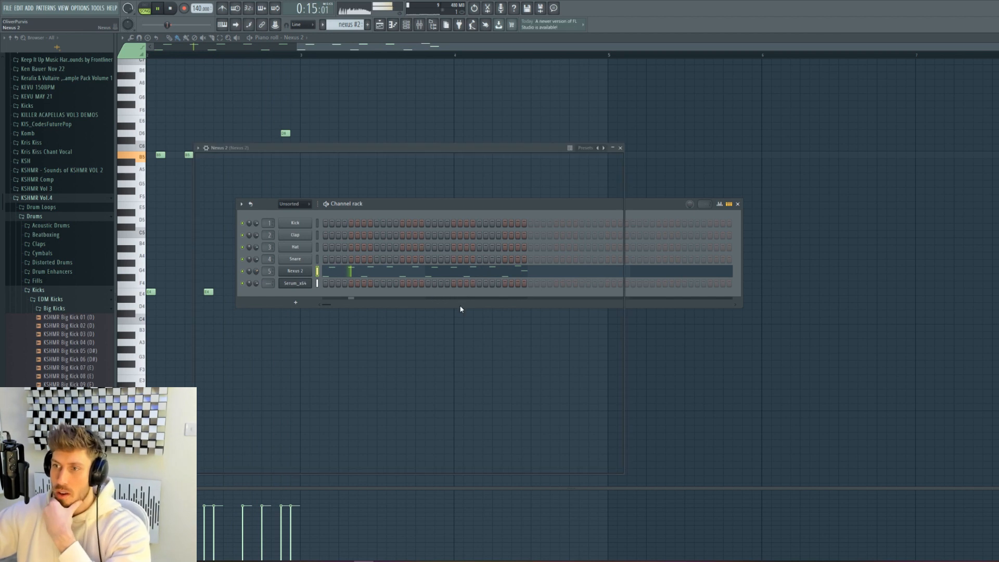
pyautogui.click(667, 212)
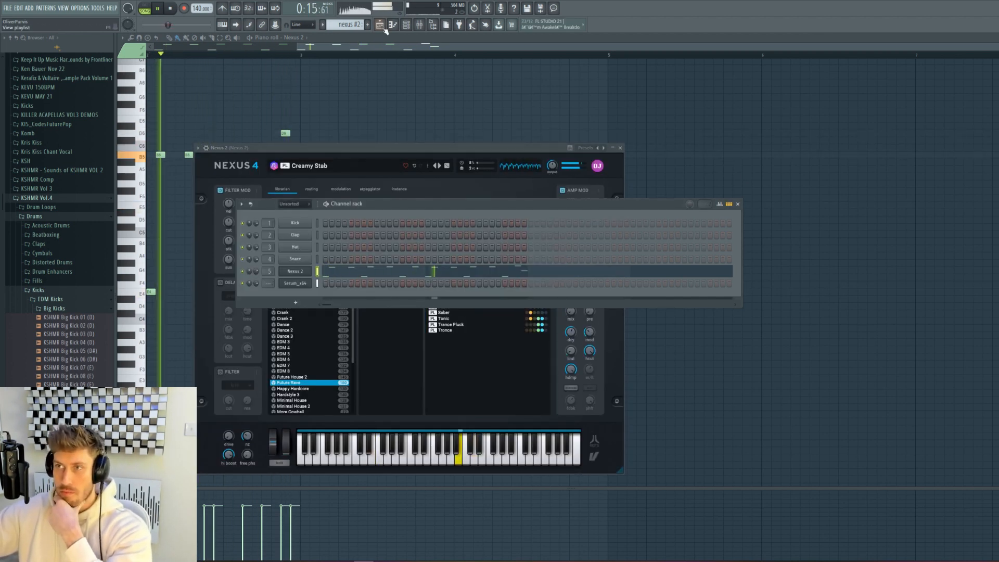
# - Compare the kicks on tracks 5 and 7 in loop playback, leaving track 7 unmuted and track 5 muted
pyautogui.press('F5')
pyautogui.press('space')
pyautogui.press('space')
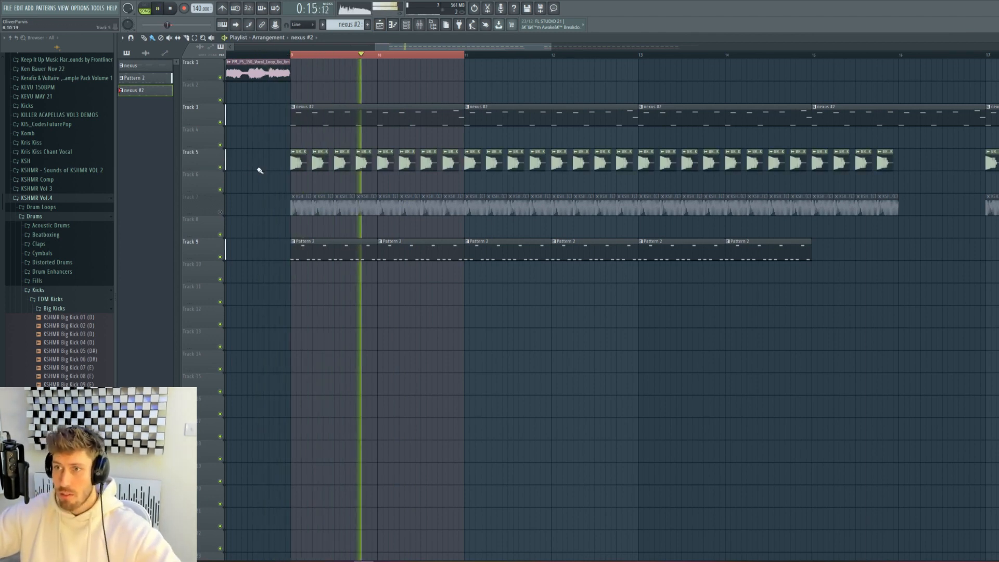
pyautogui.click(220, 212)
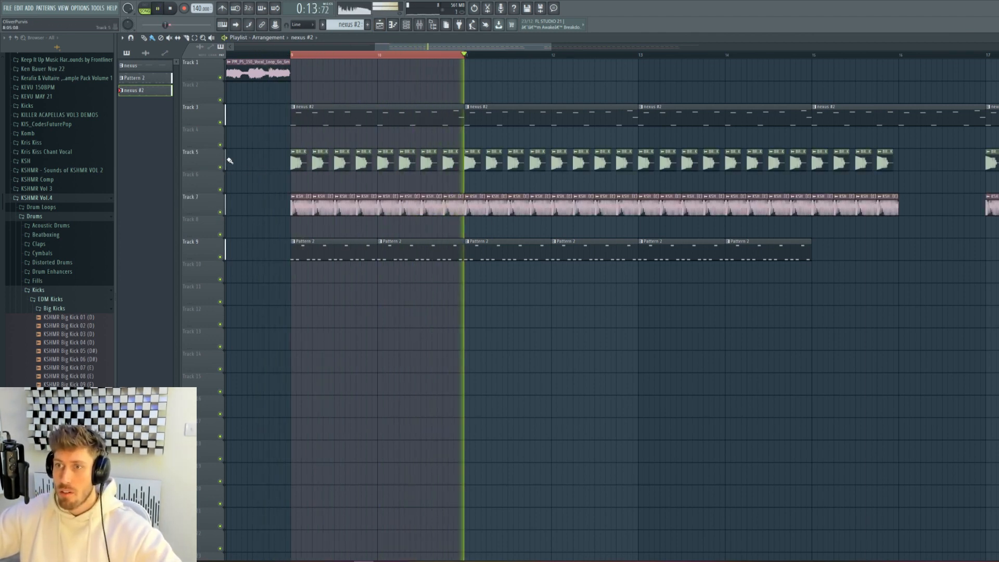
pyautogui.click(220, 167)
pyautogui.press('space')
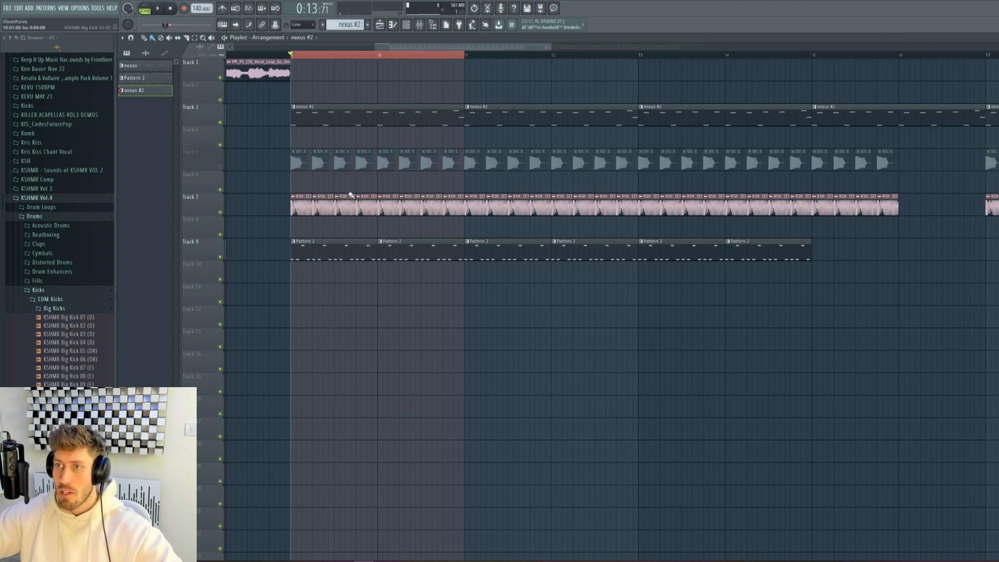
# - Place KSHMR Punchy Kick 01 (No Key) from the Punchy Kicks folder on track 11, on every beat of bars 9 to 12
pyautogui.click(57, 308)
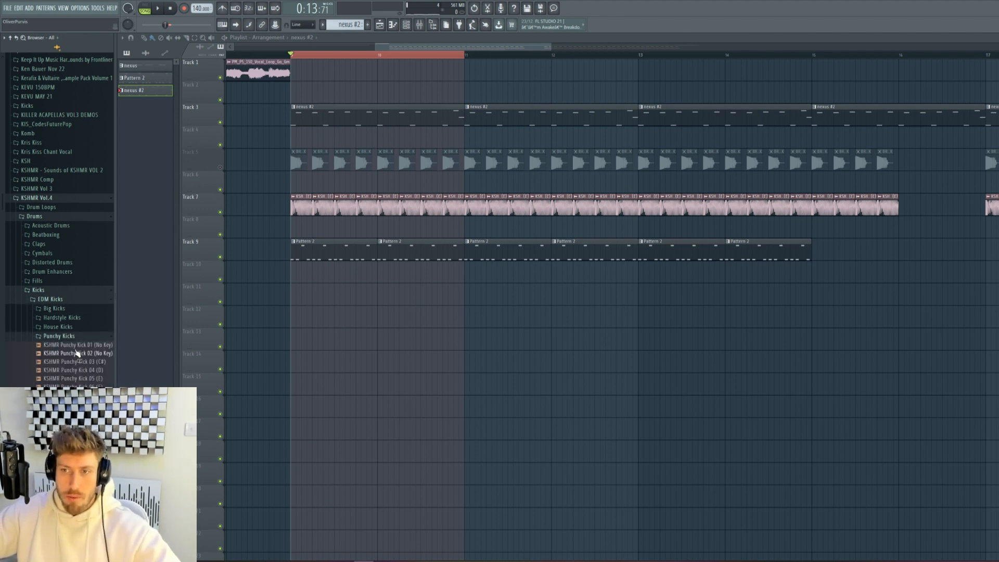
pyautogui.moveTo(289, 302); pyautogui.dragTo(291, 300)
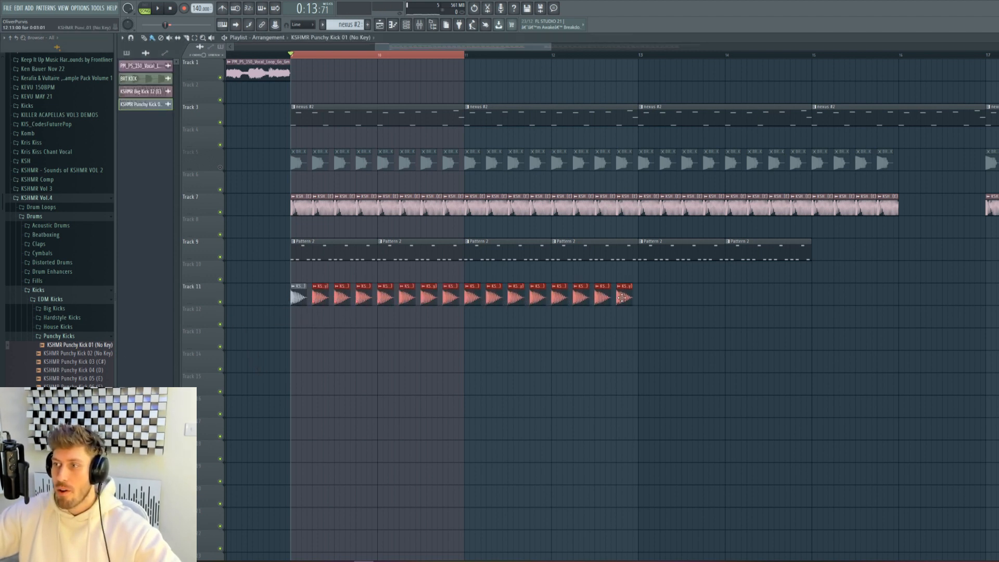
pyautogui.doubleClick(622, 297)
pyautogui.moveTo(309, 150); pyautogui.dragTo(308, 146)
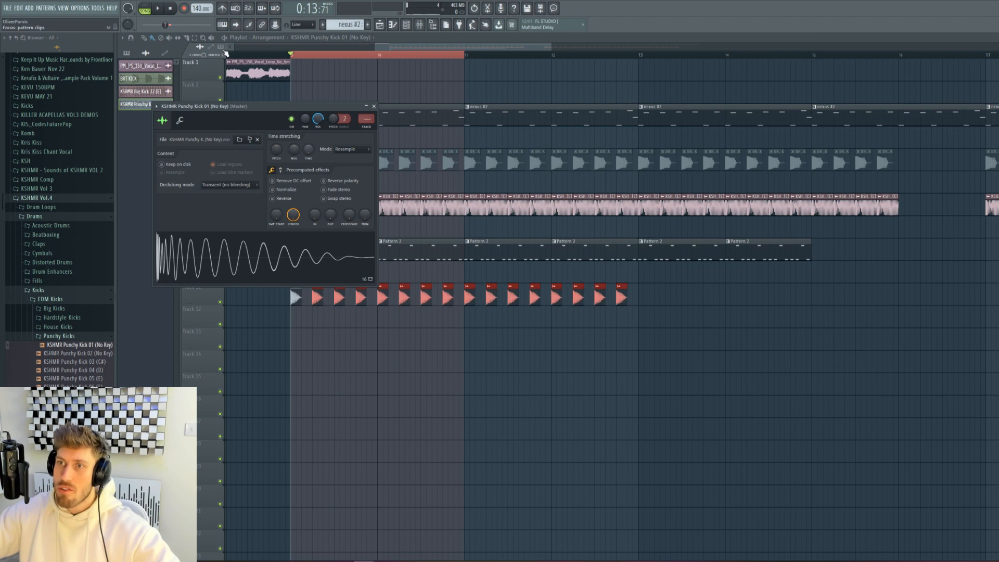
pyautogui.press('Escape')
# - Mute tracks 3 and 9 and play the loop to hear the kicks on tracks 7 and 11 together
pyautogui.doubleClick(337, 294)
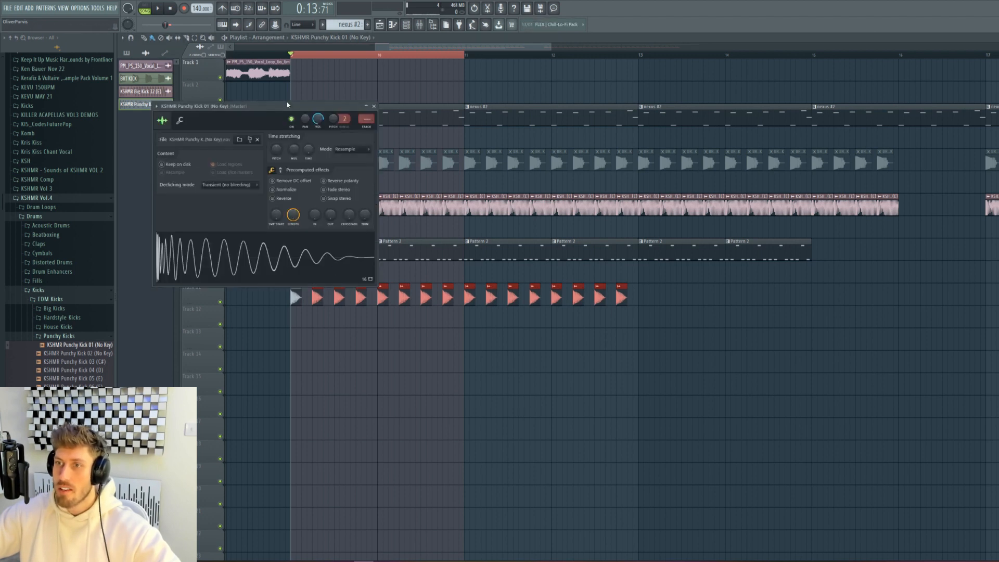
pyautogui.press('space')
pyautogui.press('Escape')
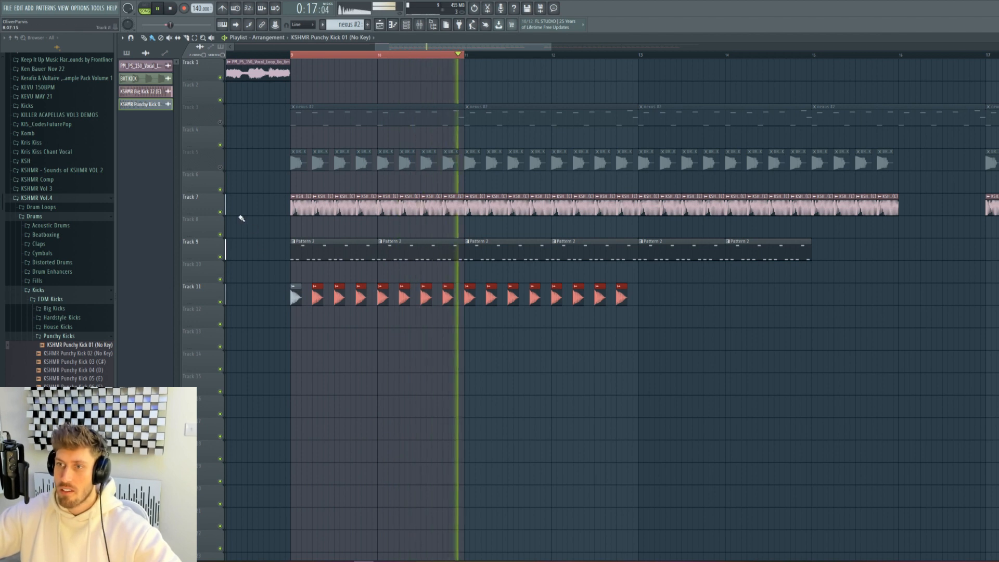
pyautogui.click(220, 257)
pyautogui.press('space')
pyautogui.press('space')
# - Try KSHMR Punchy Kick 02 (No Key) and Punchy Kick 03 (C#) as the track 11 kick sample during playback
pyautogui.doubleClick(337, 296)
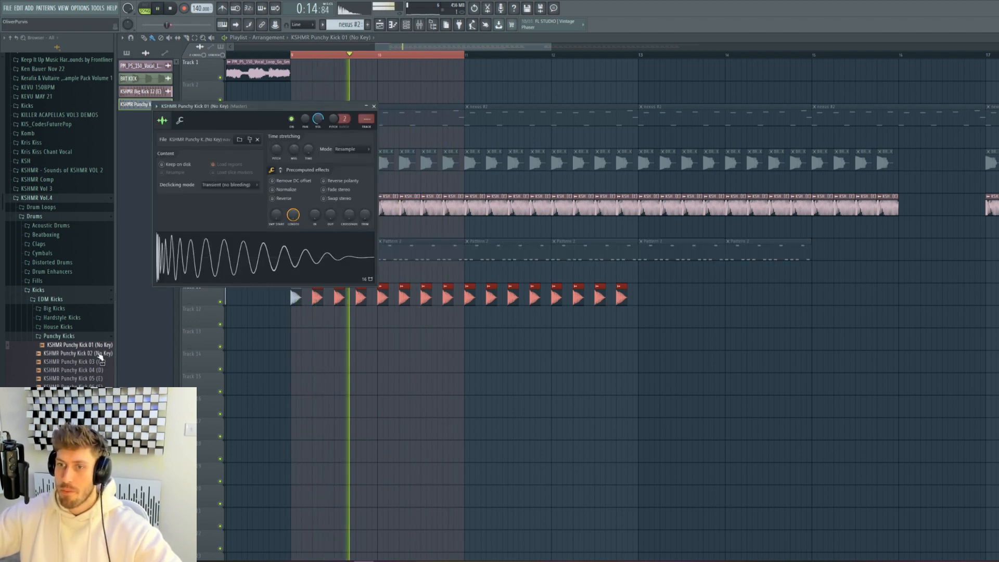
pyautogui.press('space')
pyautogui.moveTo(97, 354); pyautogui.dragTo(373, 305)
pyautogui.press('space')
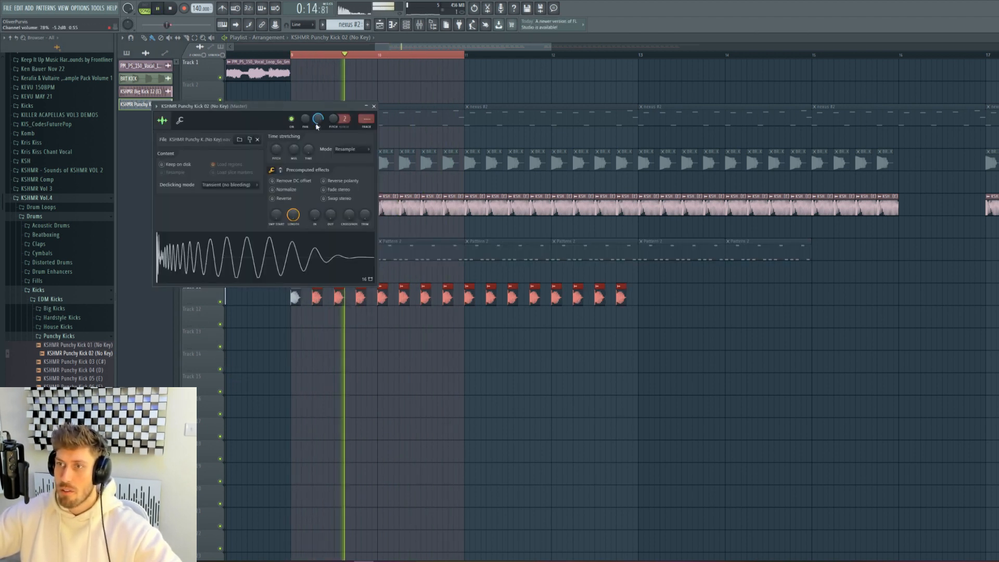
pyautogui.press('space')
pyautogui.moveTo(96, 363); pyautogui.dragTo(384, 300)
pyautogui.press('space')
# - Audition the remaining Punchy Kicks samples one by one on track 11, from Punchy Kick 04 (D) through 21 (G#)
pyautogui.hotkey('ctrl', 'shift', 'Down')
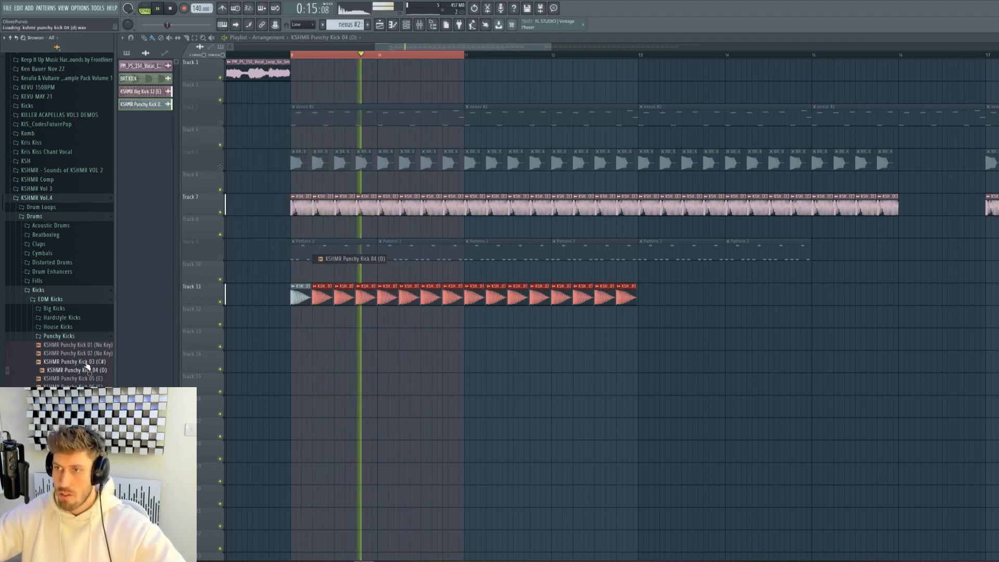
pyautogui.hotkey('ctrl', 'shift', 'Down')
pyautogui.hotkey('ctrl', 'shift', 'Down')
pyautogui.hotkey('ctrl', 'shift', 'Down')
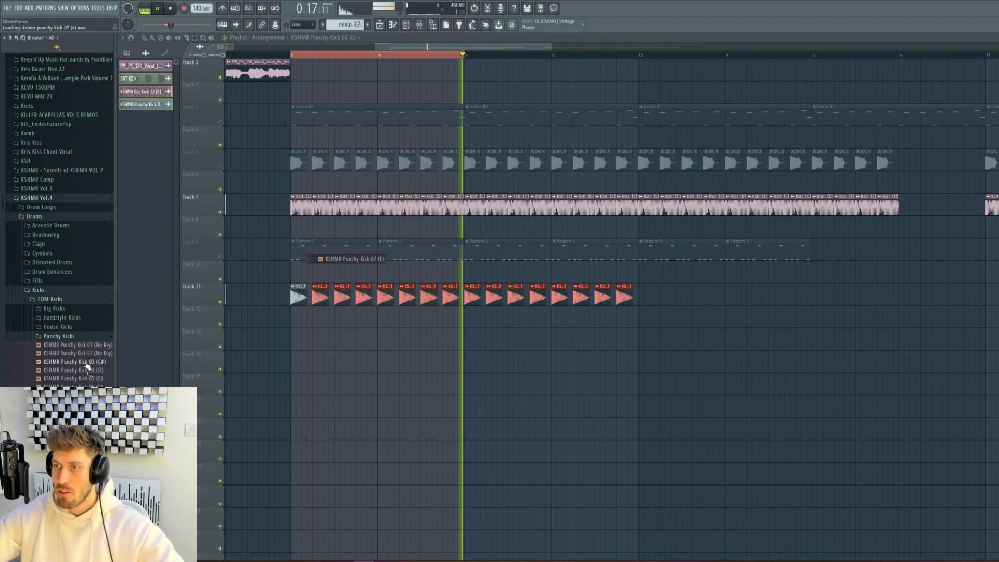
pyautogui.hotkey('ctrl', 'shift', 'Down')
pyautogui.hotkey('ctrl', 'shift', 'Down')
pyautogui.hotkey('ctrl', 'shift', 'Down')
pyautogui.hotkey('ctrl', 'shift', 'Down')
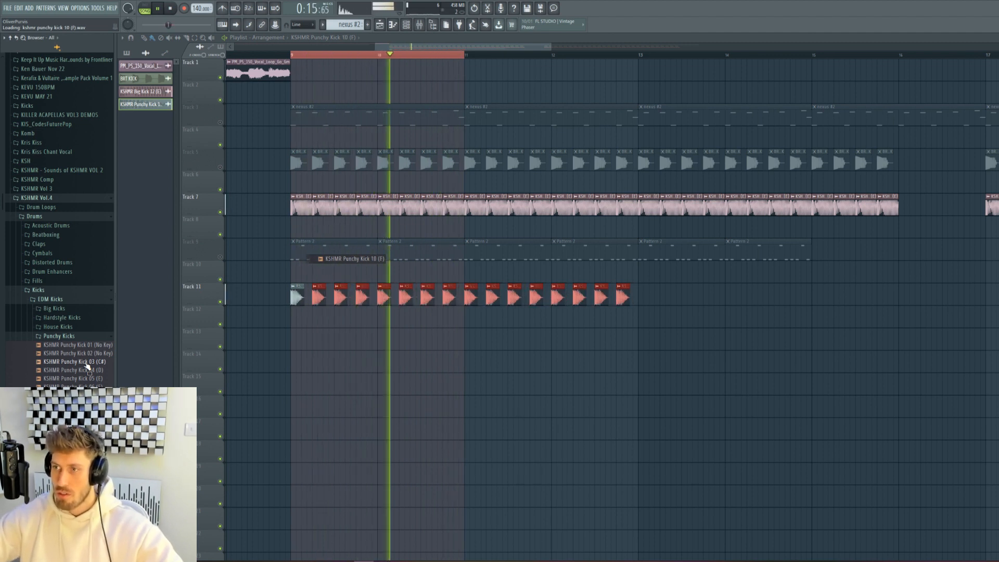
pyautogui.hotkey('ctrl', 'shift', 'Down')
pyautogui.hotkey('ctrl', 'shift', 'Down')
pyautogui.hotkey('ctrl', 'shift', 'Down')
pyautogui.hotkey('ctrl', 'shift', 'Down')
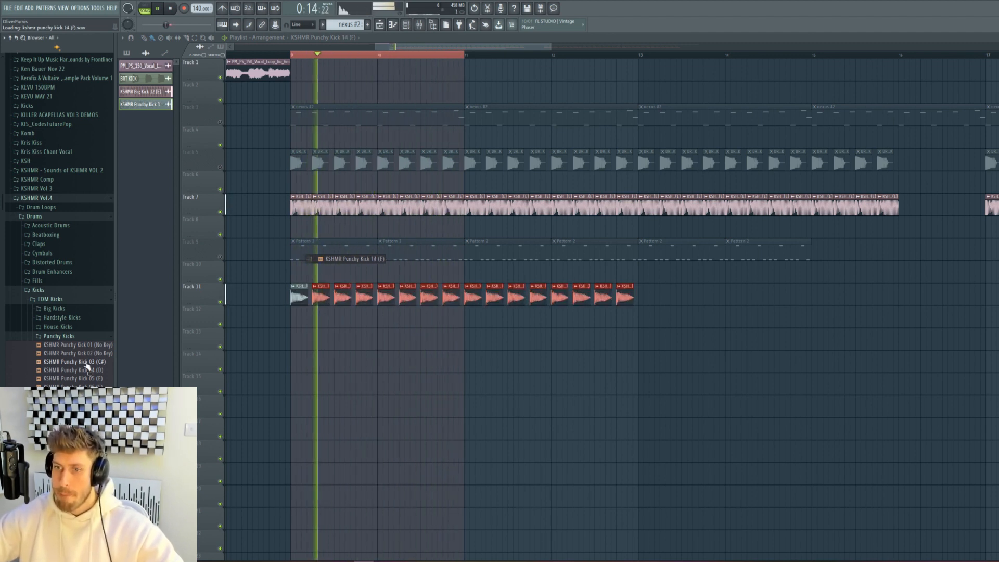
pyautogui.hotkey('ctrl', 'shift', 'Down')
pyautogui.hotkey('ctrl', 'shift', 'Down')
pyautogui.hotkey('ctrl', 'shift', 'Down')
pyautogui.hotkey('ctrl', 'shift', 'Down')
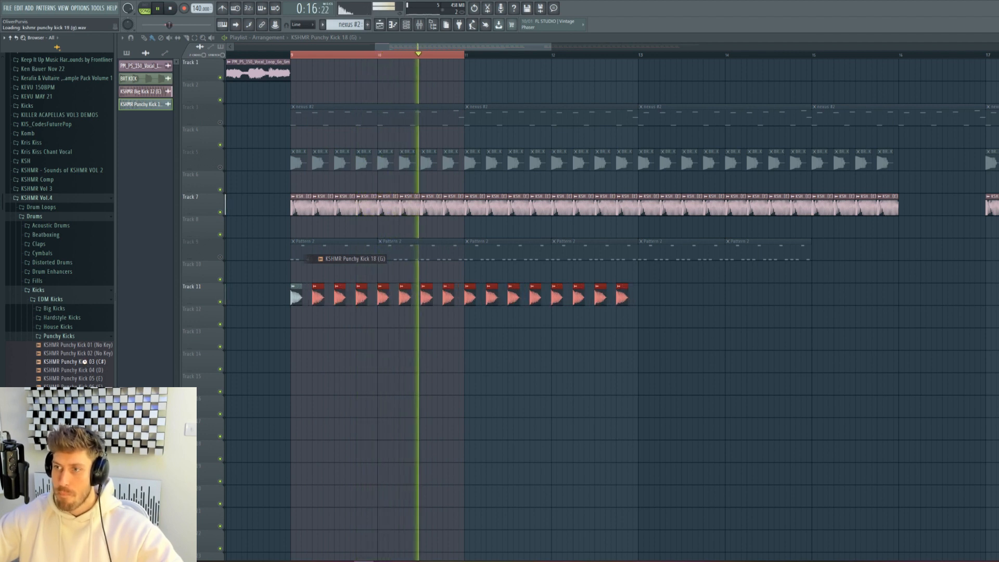
pyautogui.hotkey('ctrl', 'shift', 'Down')
pyautogui.hotkey('shift', 'Down')
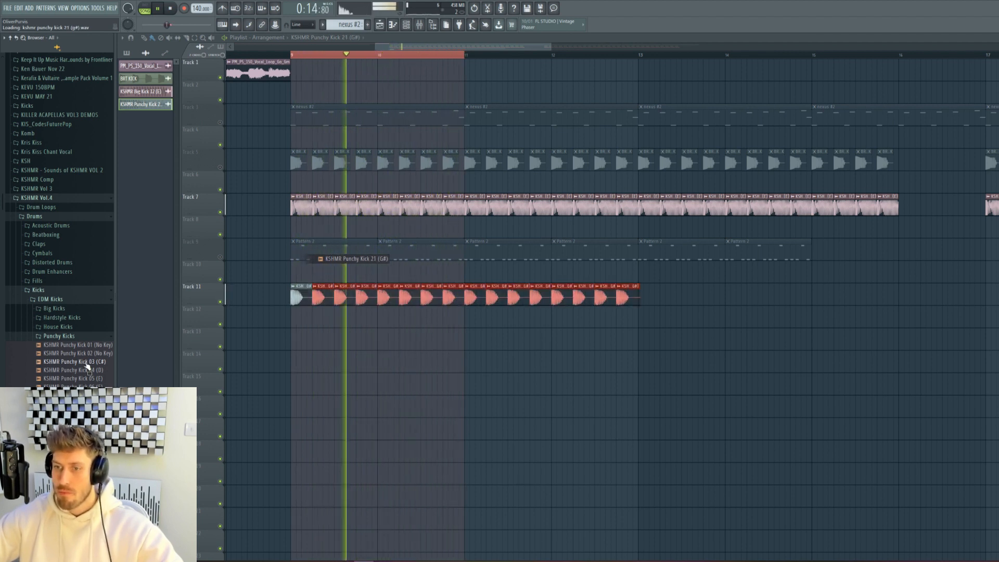
pyautogui.hotkey('shift', 'Down')
pyautogui.press('space')
# - Load KSHMR Punchy Kick 01 (No Key) back into the track 11 kick channel and set its volume to about 76%
pyautogui.moveTo(89, 345); pyautogui.dragTo(339, 300)
pyautogui.press('space')
pyautogui.doubleClick(338, 298)
pyautogui.moveTo(319, 118); pyautogui.dragTo(318, 120)
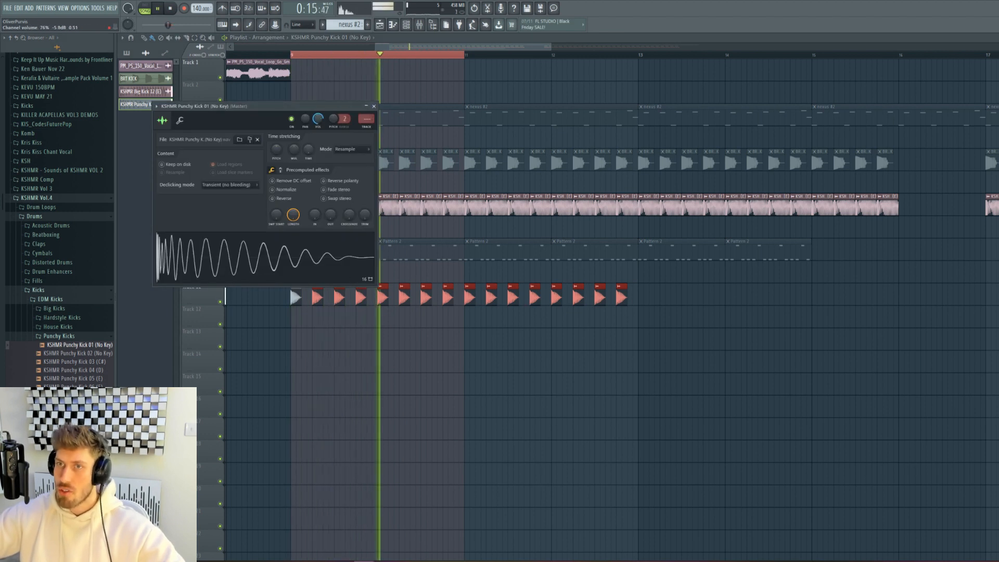
pyautogui.press('space')
pyautogui.press('Escape')
# - Normalize the Punchy Kick 01 sample, set its channel volume to about 79%, and route it to mixer track 7
pyautogui.click(245, 55)
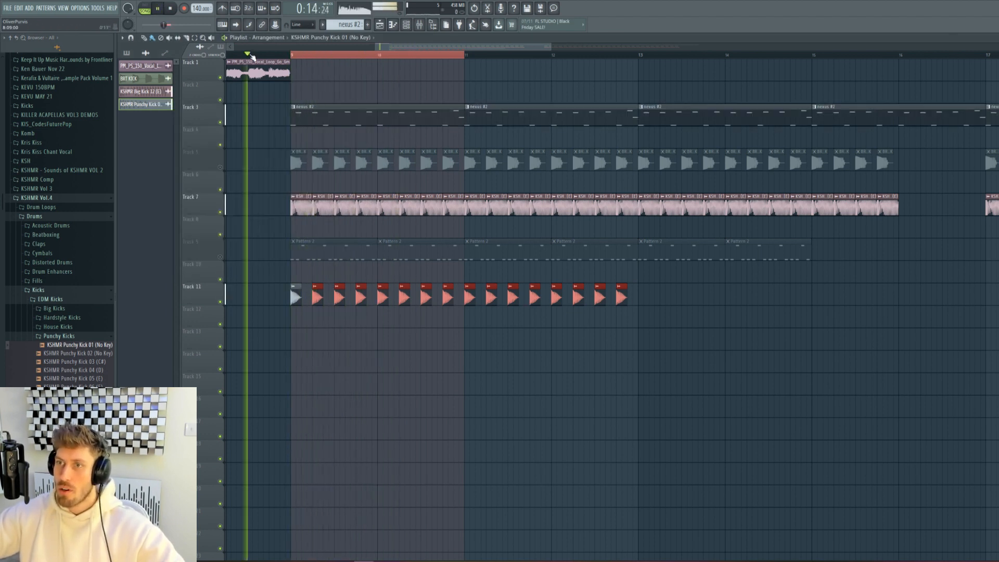
pyautogui.doubleClick(359, 299)
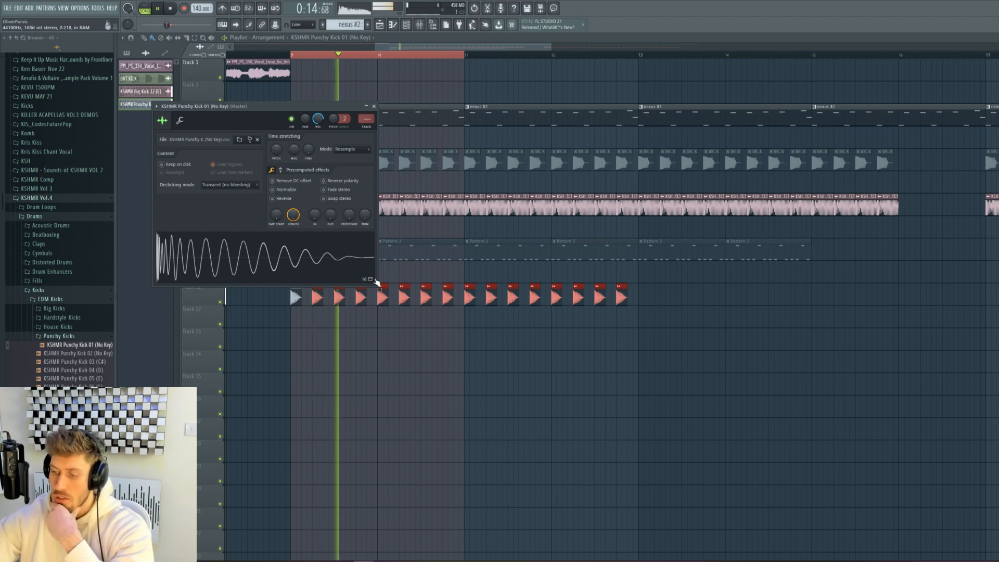
pyautogui.click(292, 192)
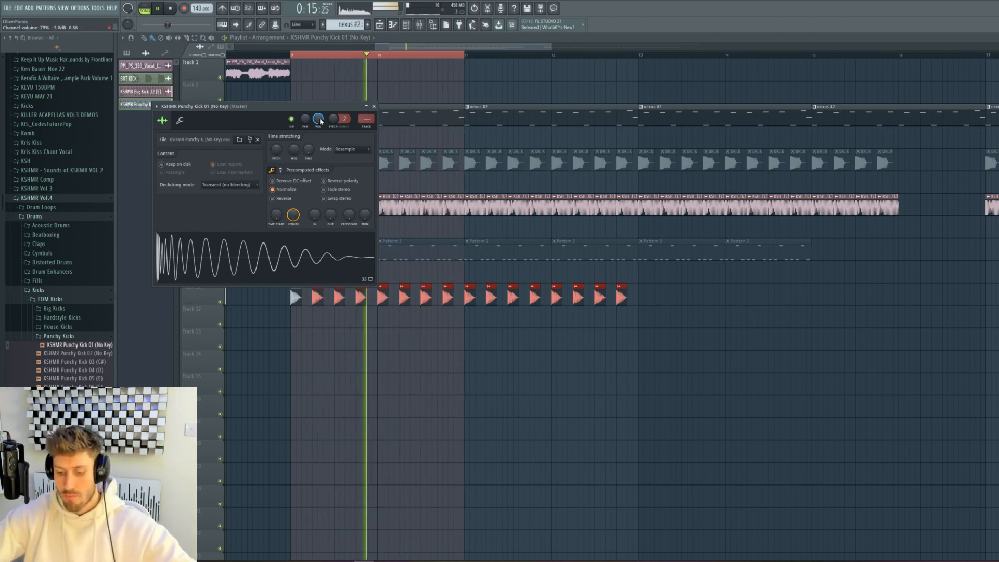
pyautogui.press('F9')
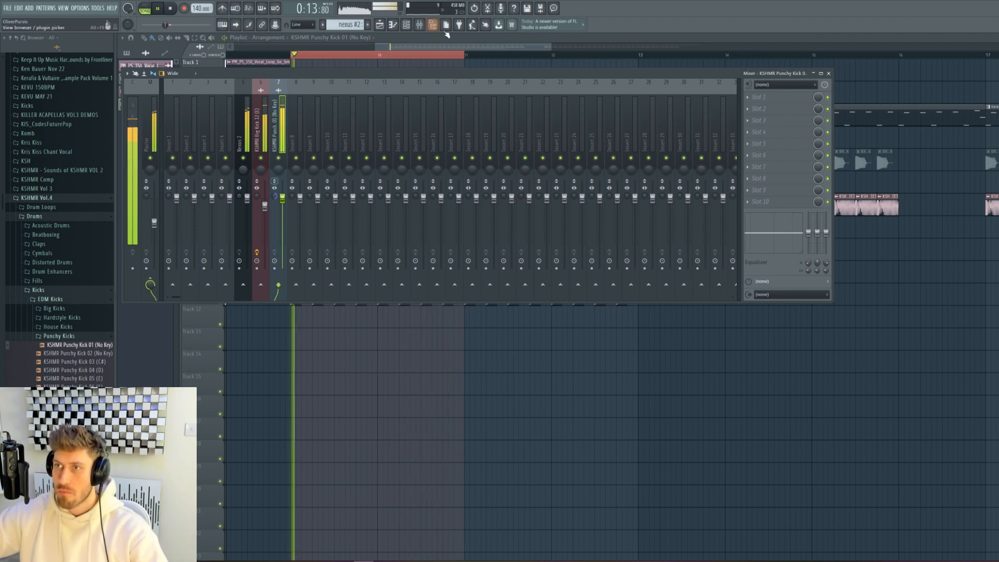
# - Play the loop with track 11 muted and unmuted for comparison, and open the Punchy Kick 01 channel settings
pyautogui.moveTo(552, 46); pyautogui.dragTo(688, 47)
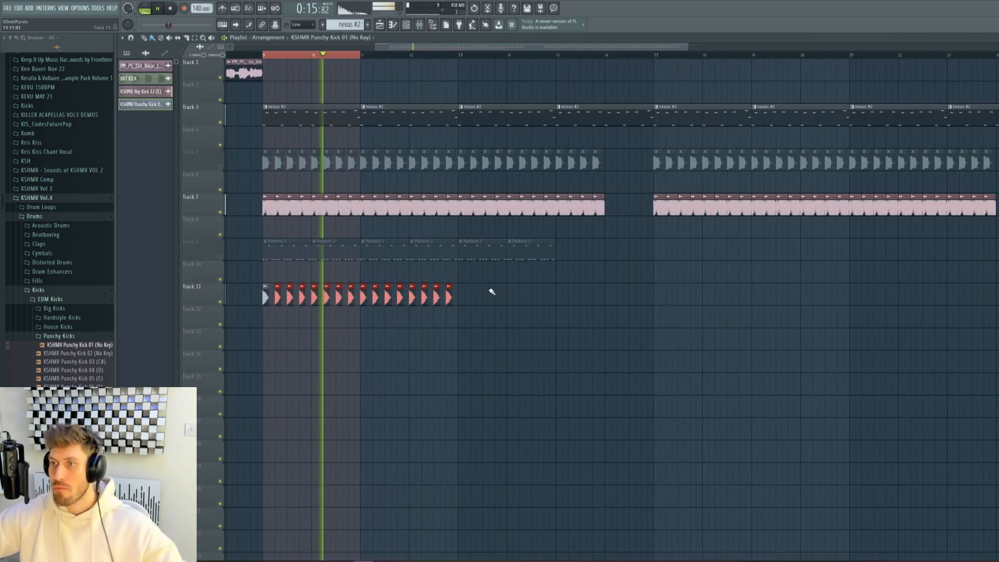
pyautogui.press('space')
pyautogui.click(497, 317)
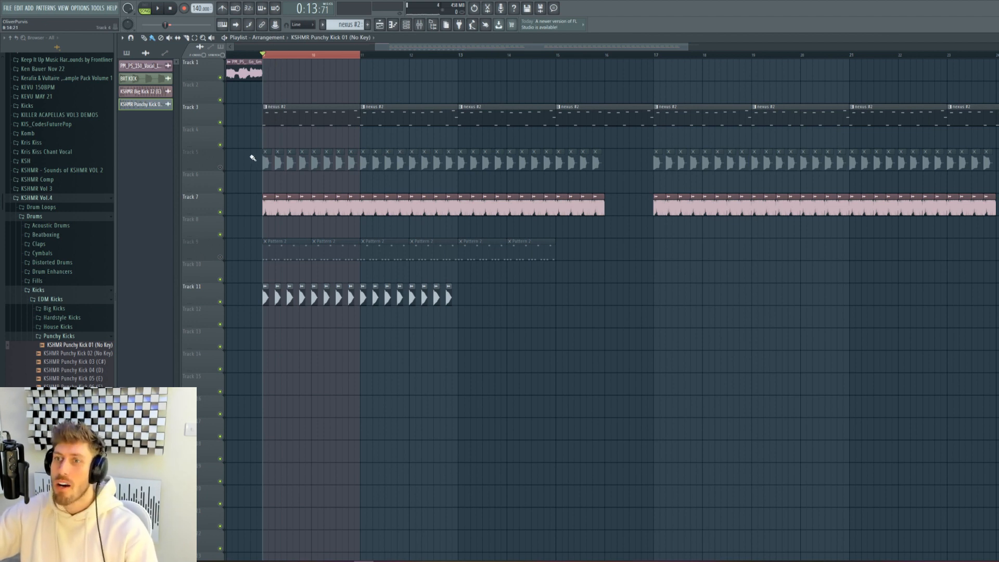
pyautogui.click(221, 302)
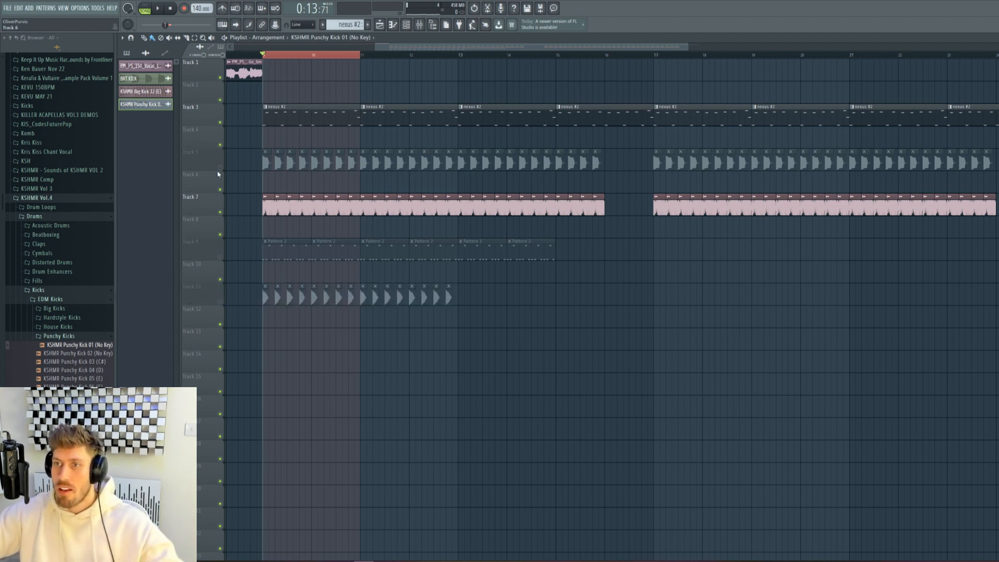
pyautogui.press('space')
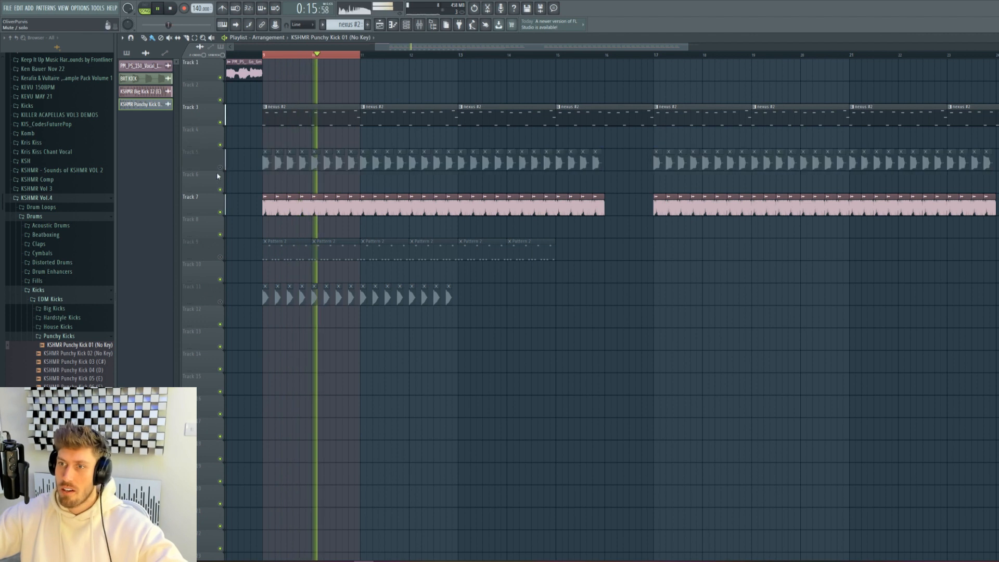
pyautogui.doubleClick(276, 298)
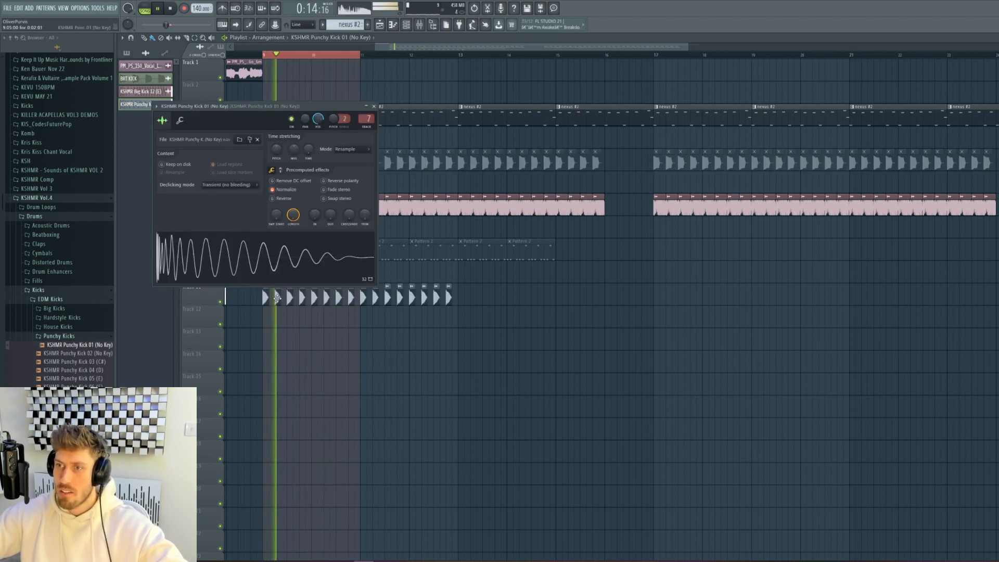
# - Close the Punchy Kick 01 settings, unmute track 9 and mute the Nexus melody on track 3, and play the loop
pyautogui.press('space')
pyautogui.press('Escape')
pyautogui.click(221, 257)
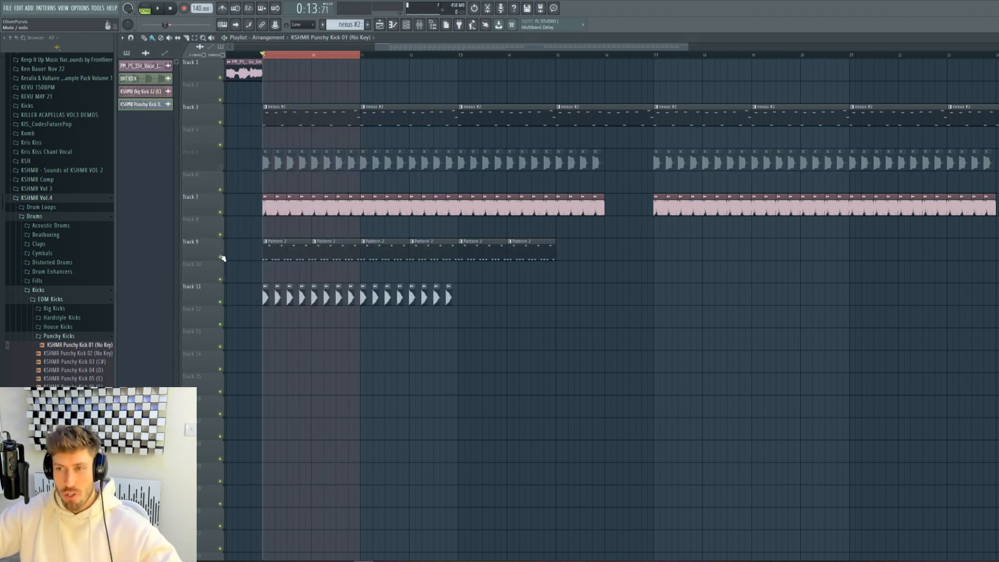
pyautogui.click(221, 123)
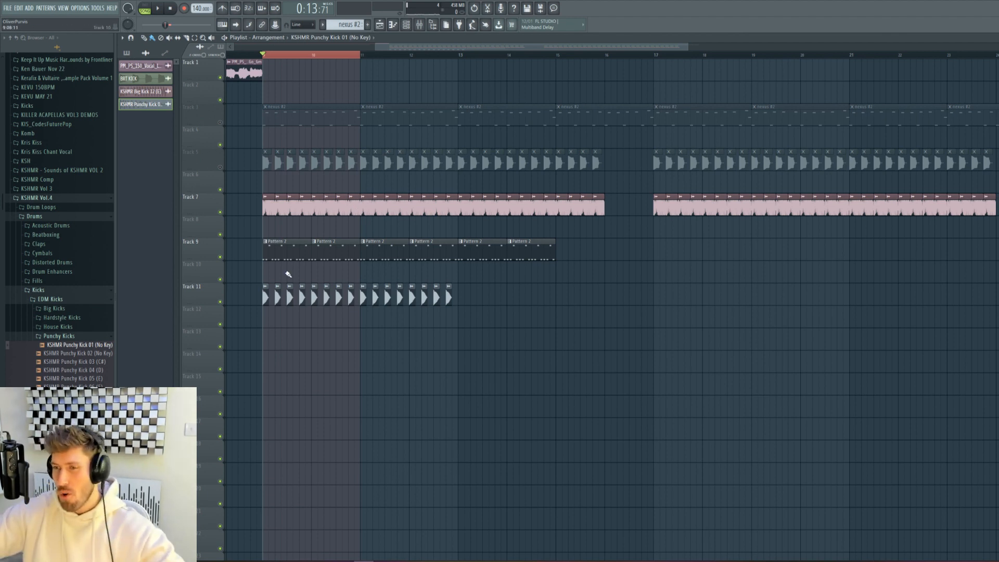
pyautogui.press('space')
# - Open Pattern 2's notes and route its Serum channel to mixer track 8
pyautogui.doubleClick(289, 250)
pyautogui.click(405, 24)
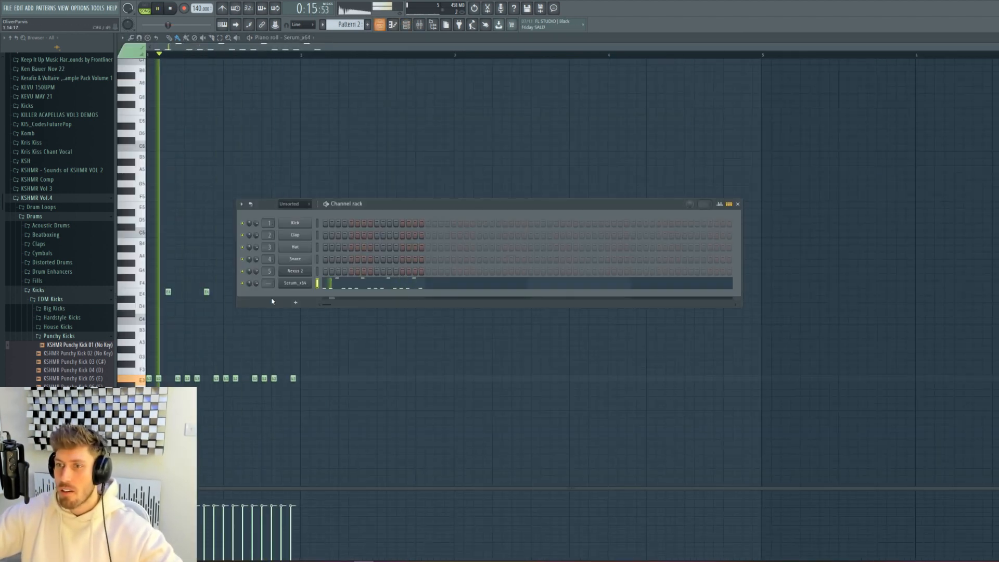
pyautogui.press('space')
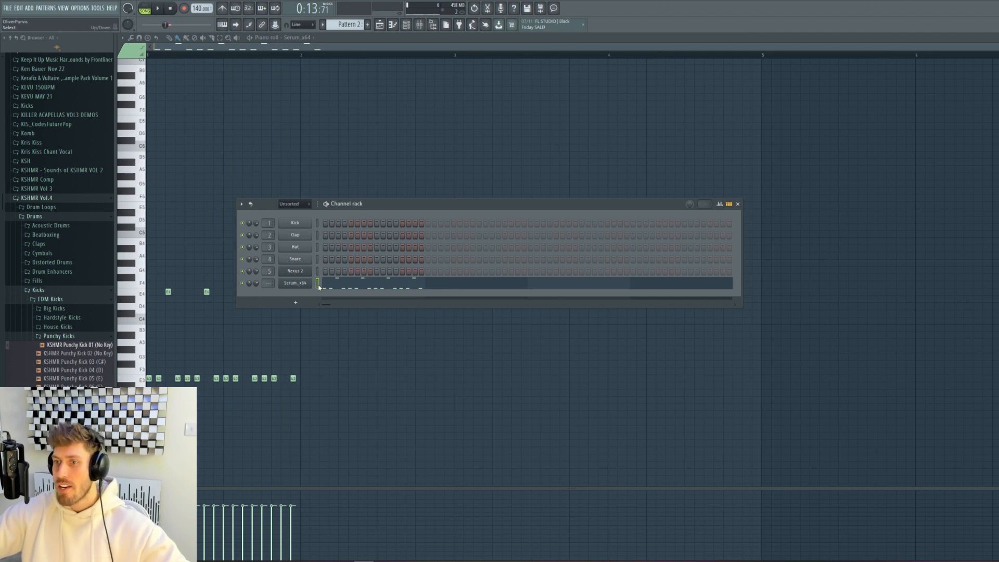
pyautogui.hotkey('ctrl', 'l')
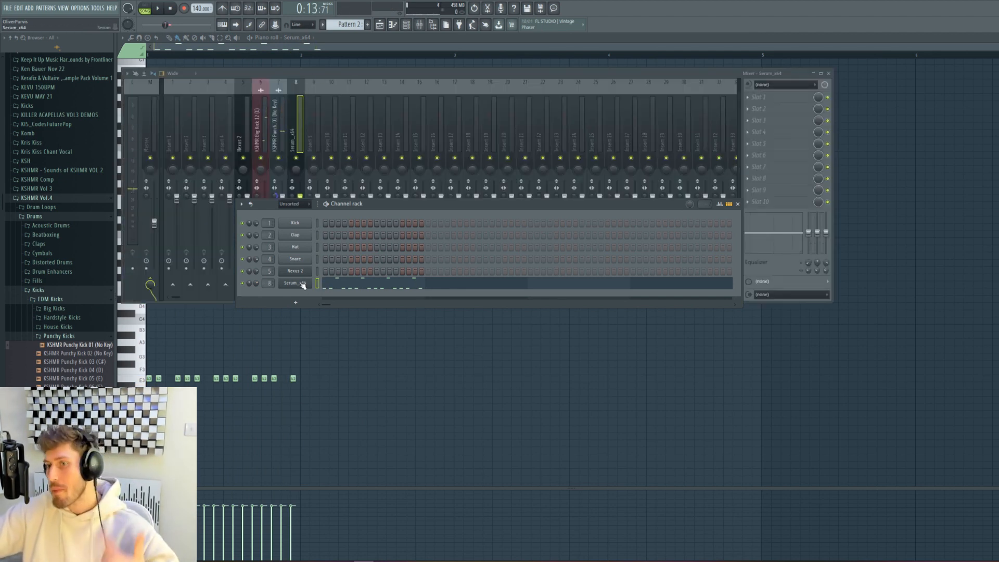
# - Set Serum's oscillator A to 2 unison voices with a detune of about 0.24 while playing the bass pattern
pyautogui.click(379, 25)
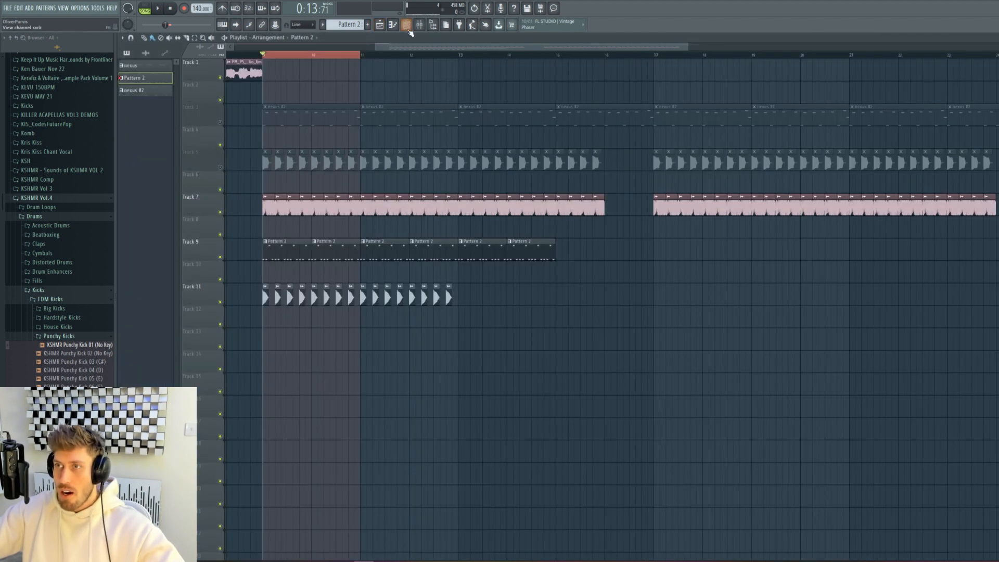
pyautogui.click(408, 29)
pyautogui.click(295, 284)
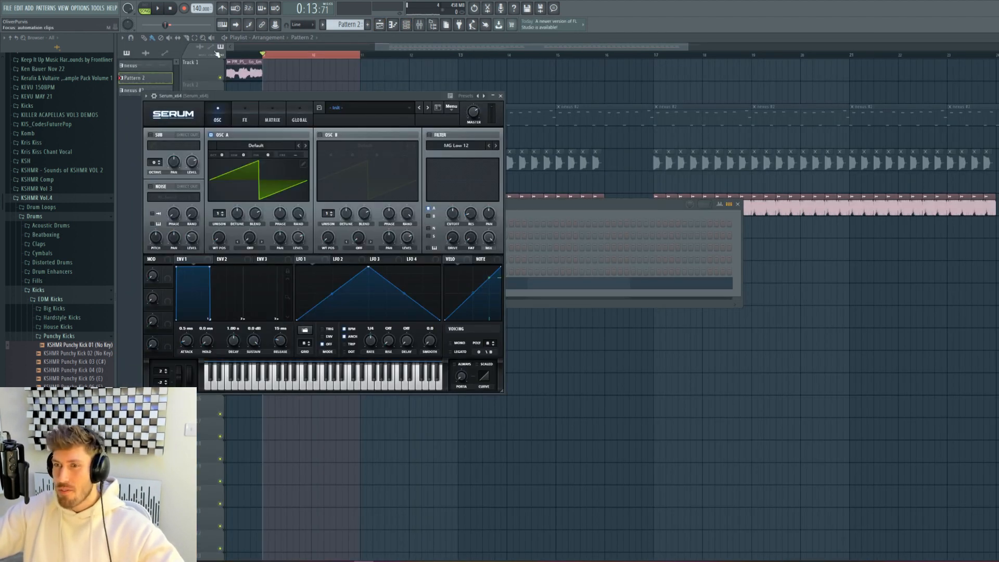
pyautogui.click(155, 7)
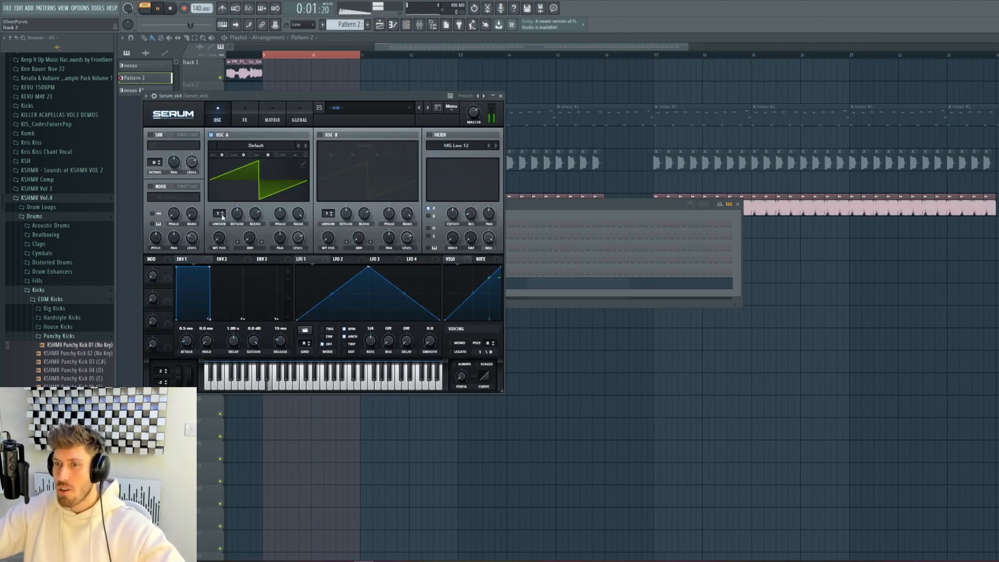
pyautogui.click(223, 217)
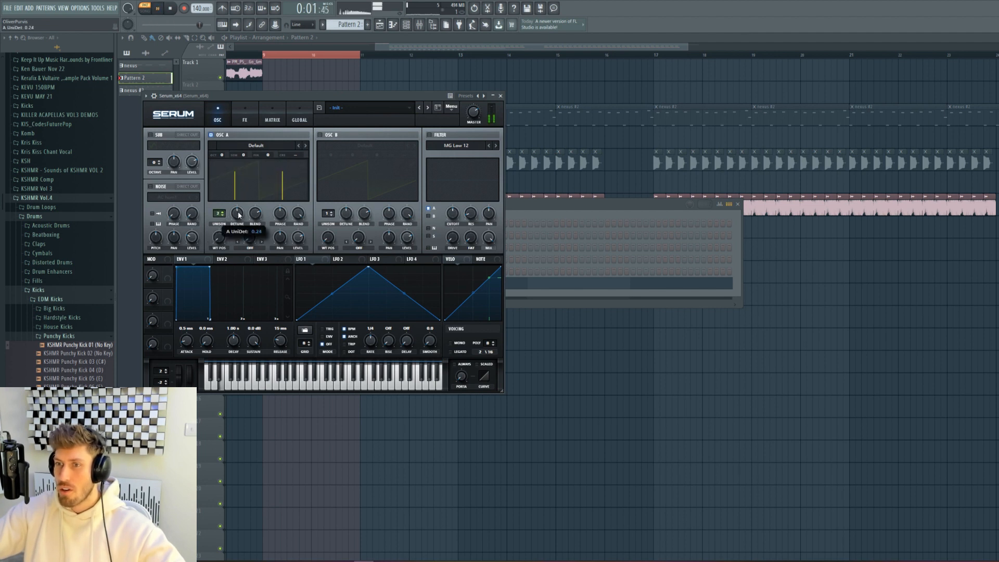
pyautogui.press('space')
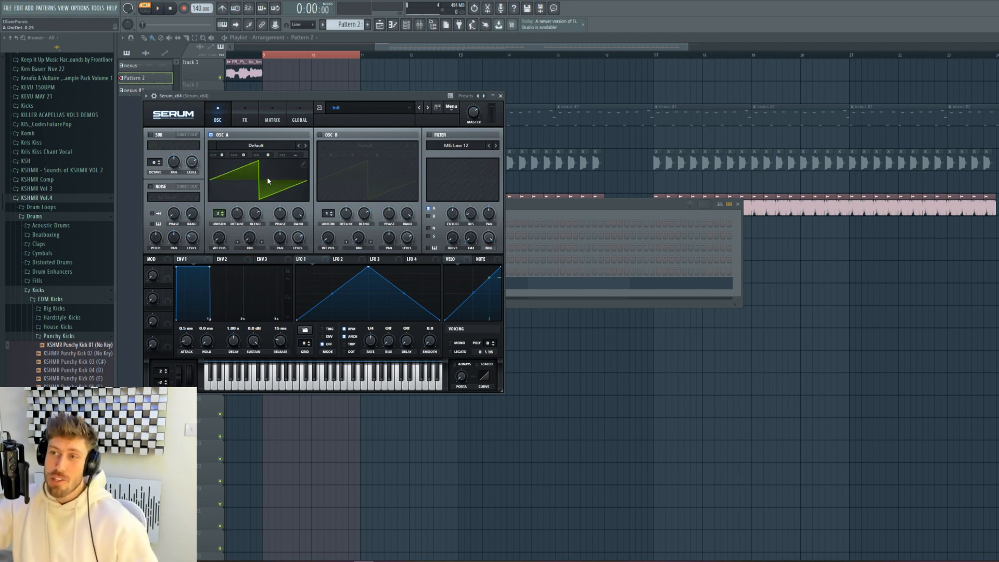
# - Enable Serum's distortion effect, lower its mix to about 50%, and try modes from Diode 2 onward, settling on Asym
pyautogui.click(245, 115)
pyautogui.click(153, 148)
pyautogui.press('space')
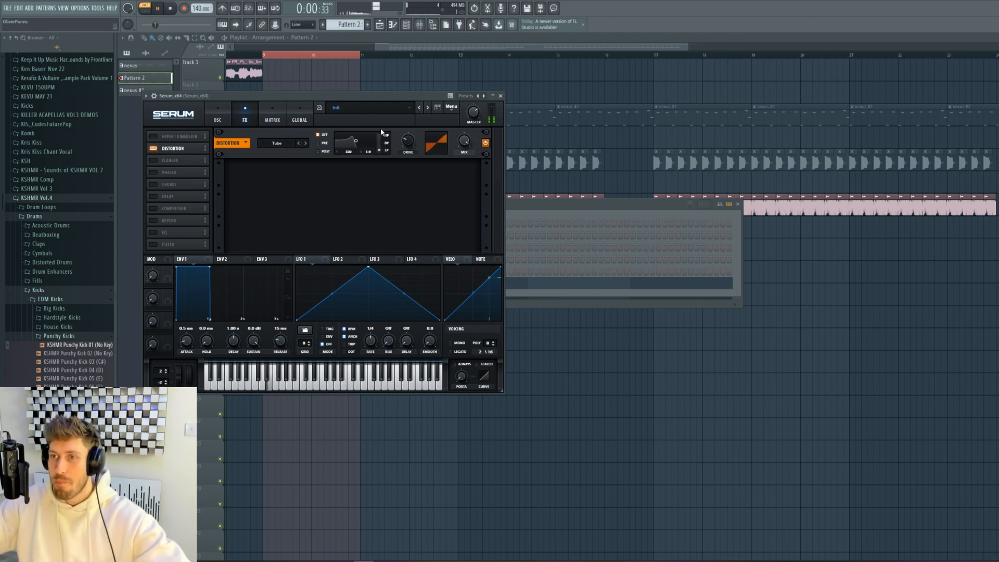
pyautogui.moveTo(463, 142); pyautogui.dragTo(454, 166)
pyautogui.click(292, 144)
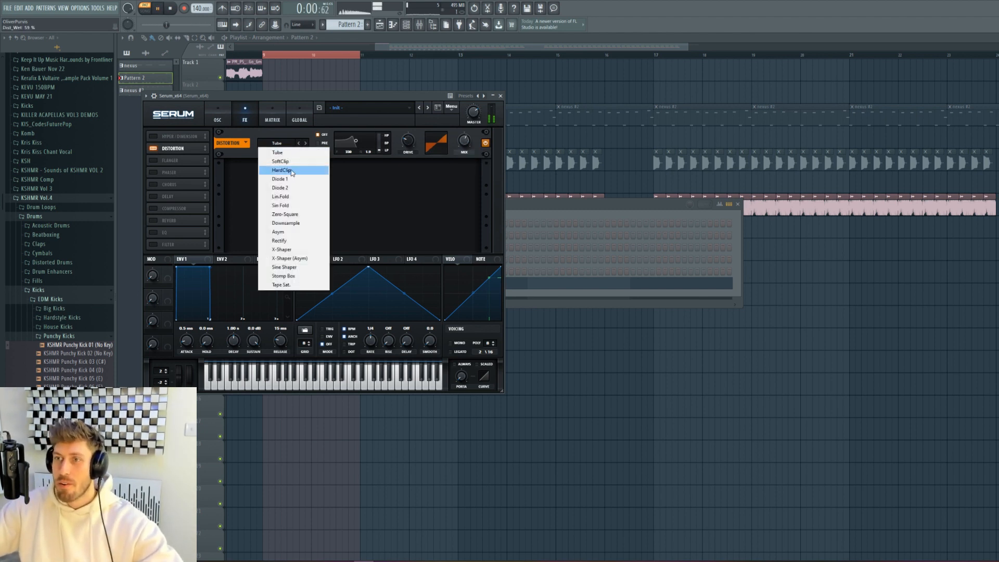
pyautogui.click(287, 187)
pyautogui.click(306, 145)
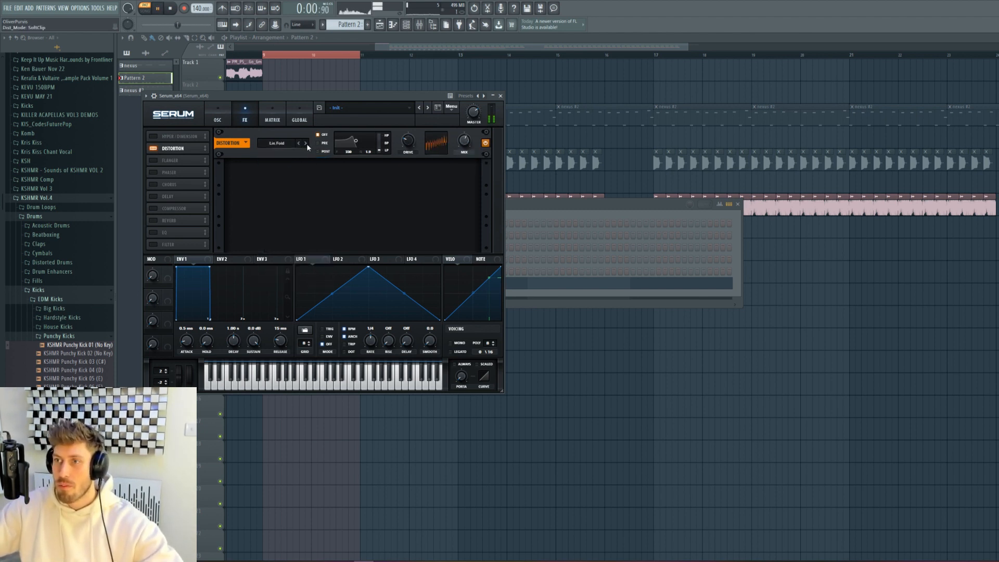
pyautogui.click(307, 144)
pyautogui.click(305, 143)
pyautogui.click(305, 144)
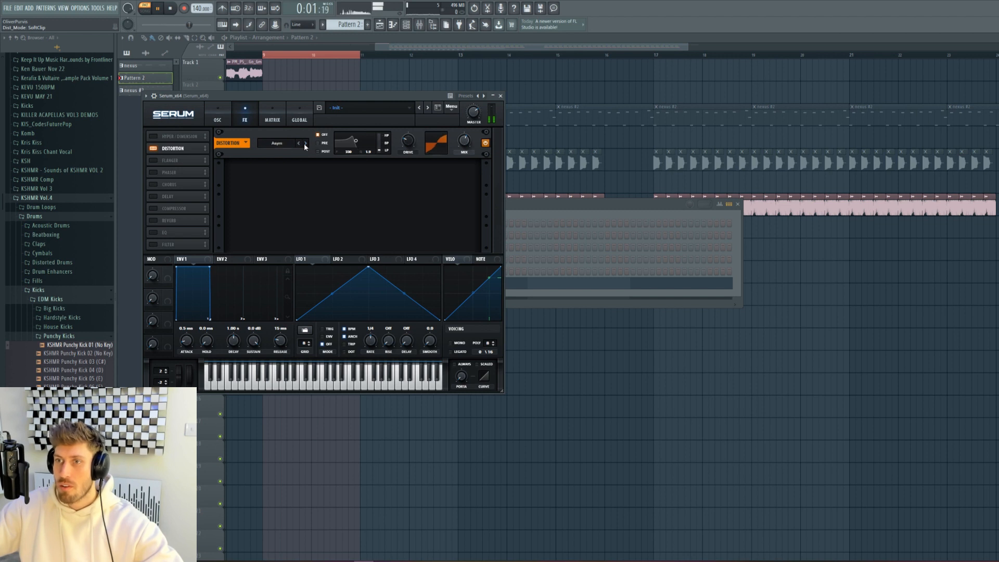
# - Play the arrangement and load Kickstart into slot 10 of the Serum mixer track
pyautogui.click(263, 59)
pyautogui.click(407, 25)
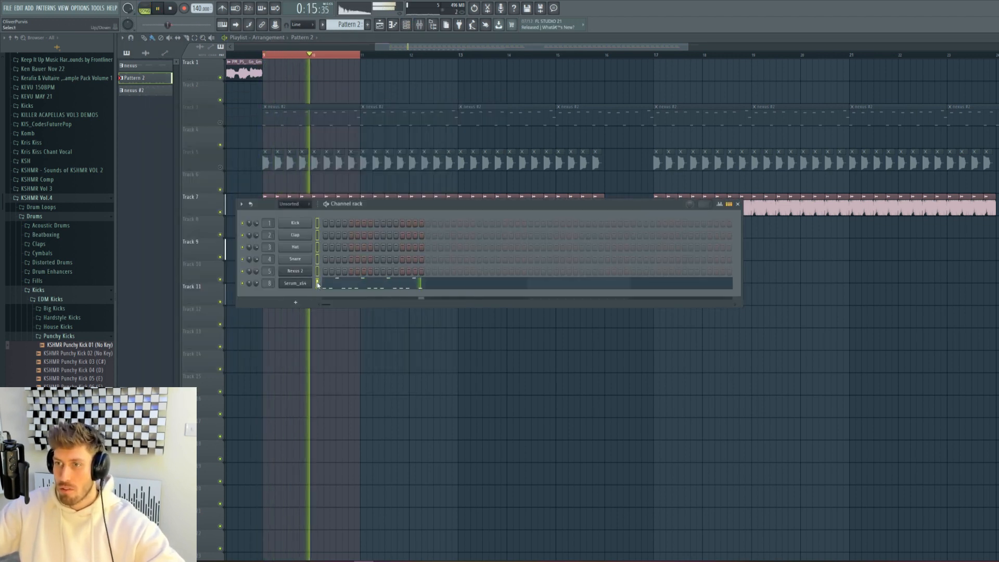
pyautogui.press('F9')
pyautogui.click(748, 202)
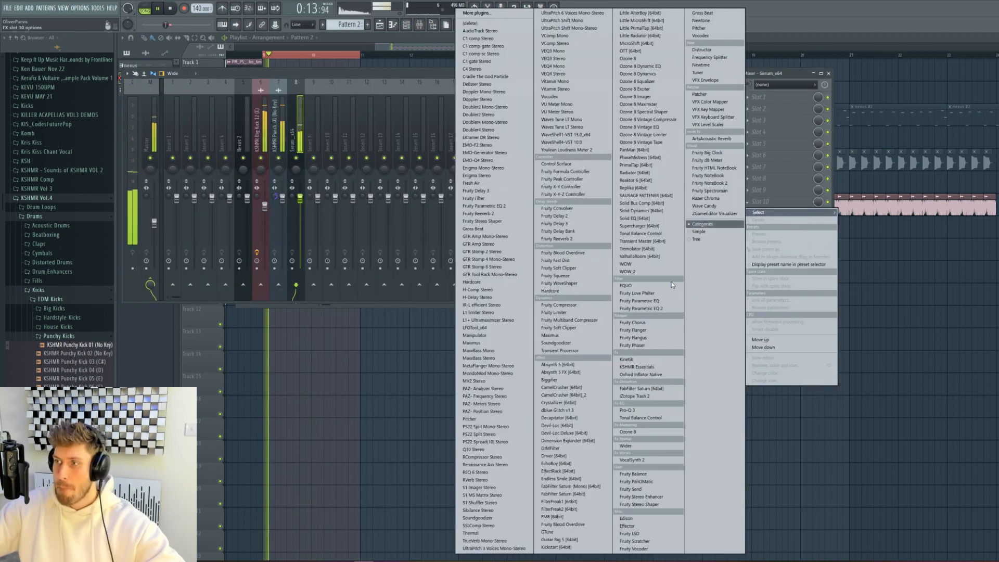
pyautogui.click(555, 547)
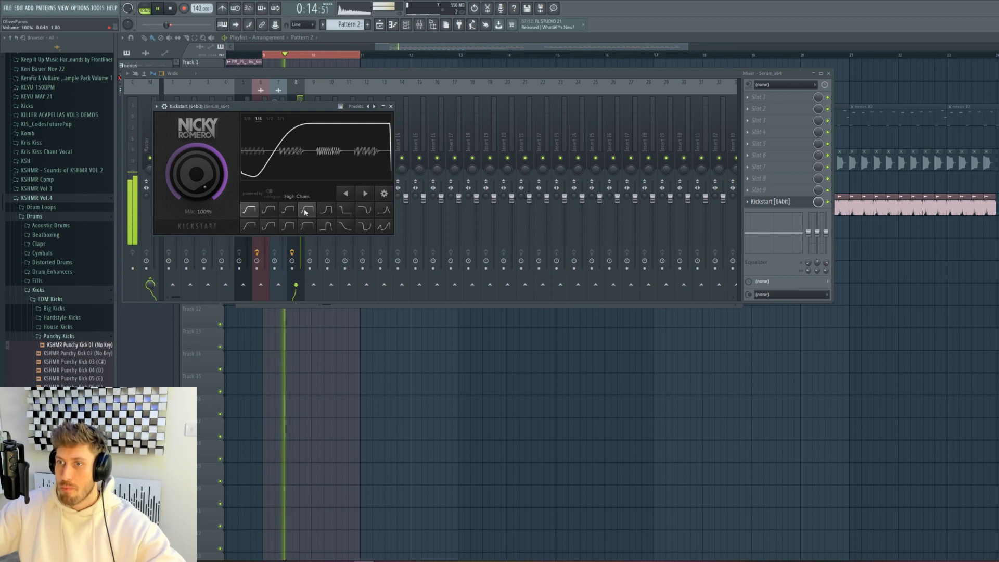
# - Lower the Serum mixer track volume to about 98% and play the loop to check the balance
pyautogui.press('space')
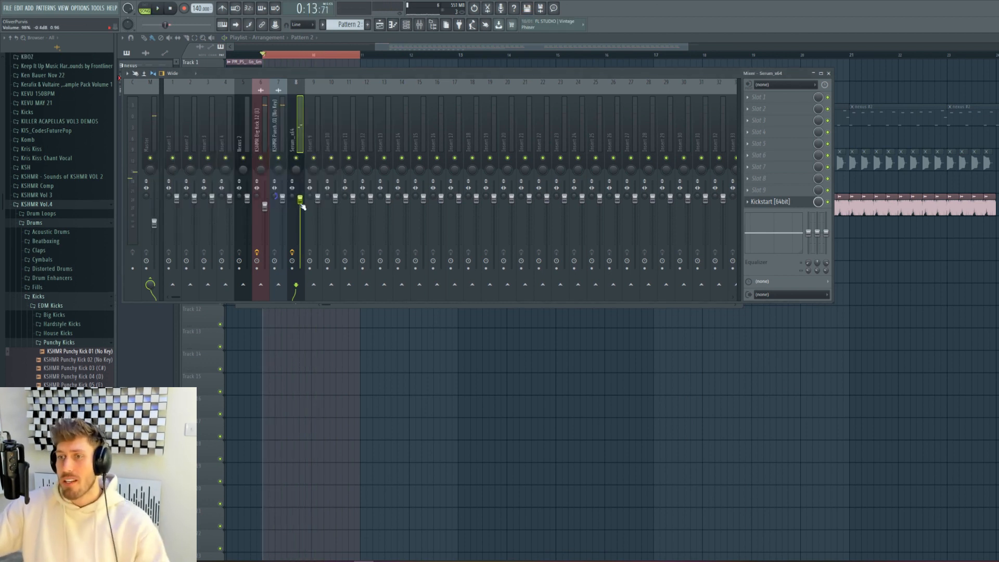
pyautogui.moveTo(300, 199); pyautogui.dragTo(300, 200)
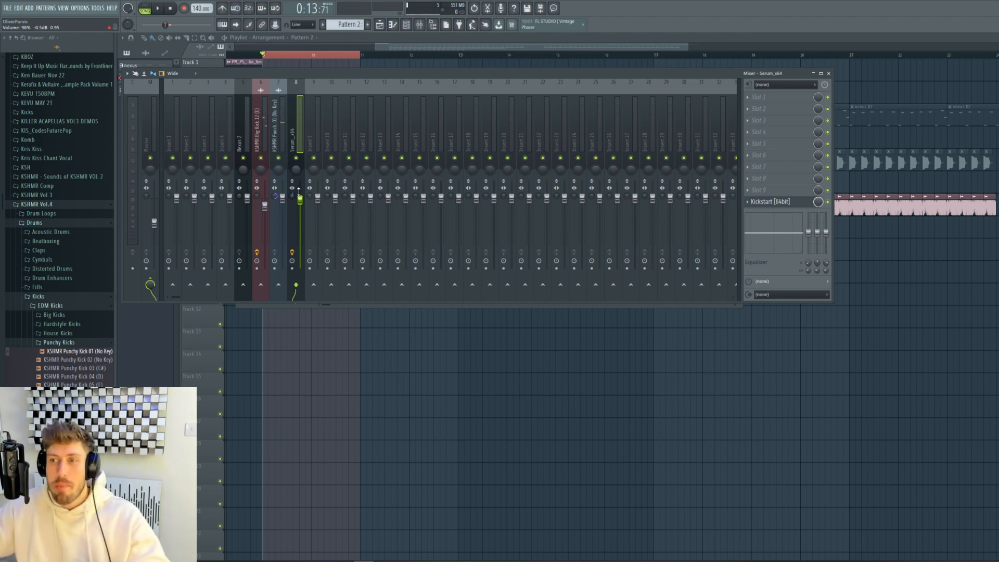
pyautogui.press('space')
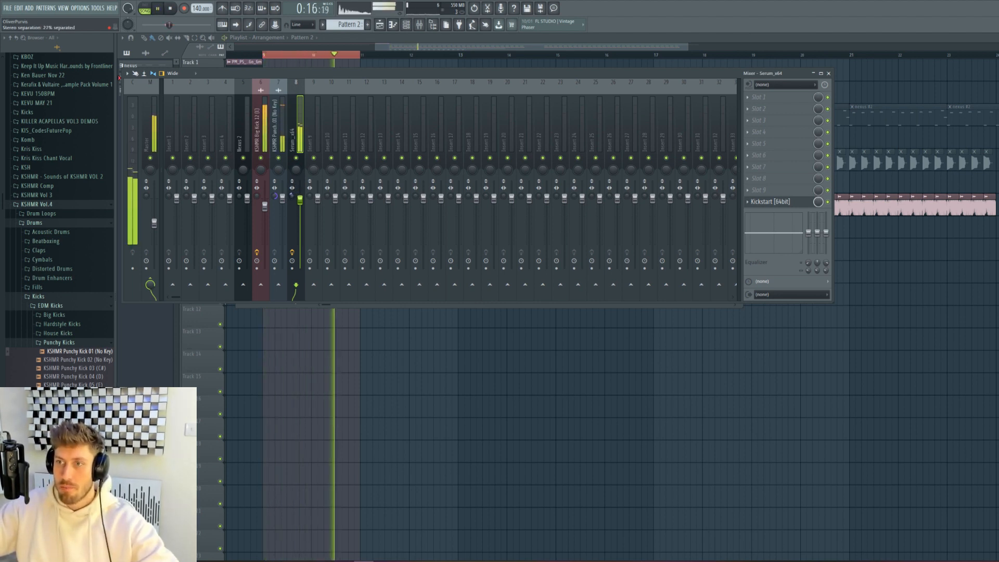
pyautogui.press('space')
# - Route mixer Insert 1 only to Insert 2 and select Insert 2
pyautogui.click(249, 121)
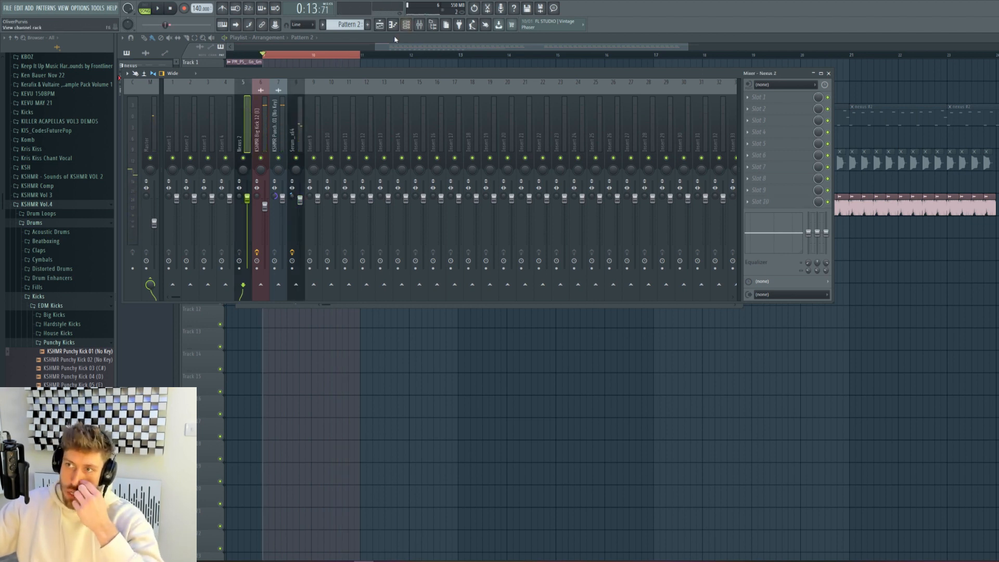
pyautogui.click(411, 24)
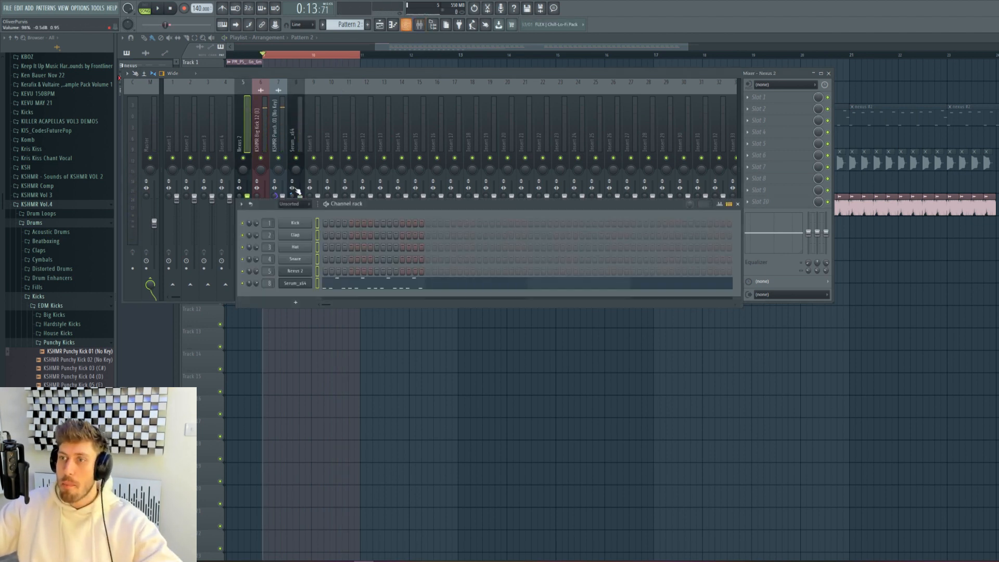
pyautogui.scroll(-4, 270, 271)
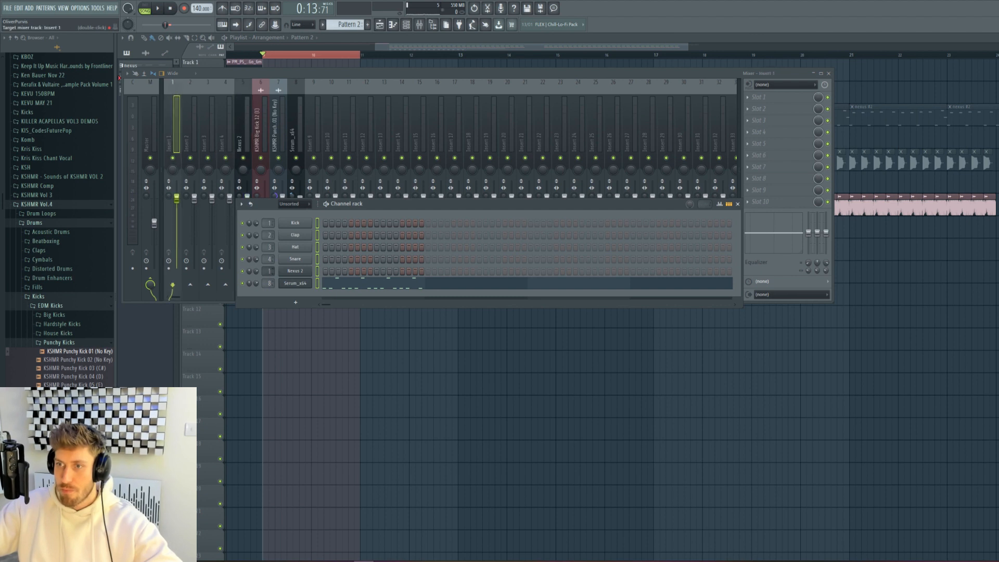
pyautogui.rightClick(193, 285)
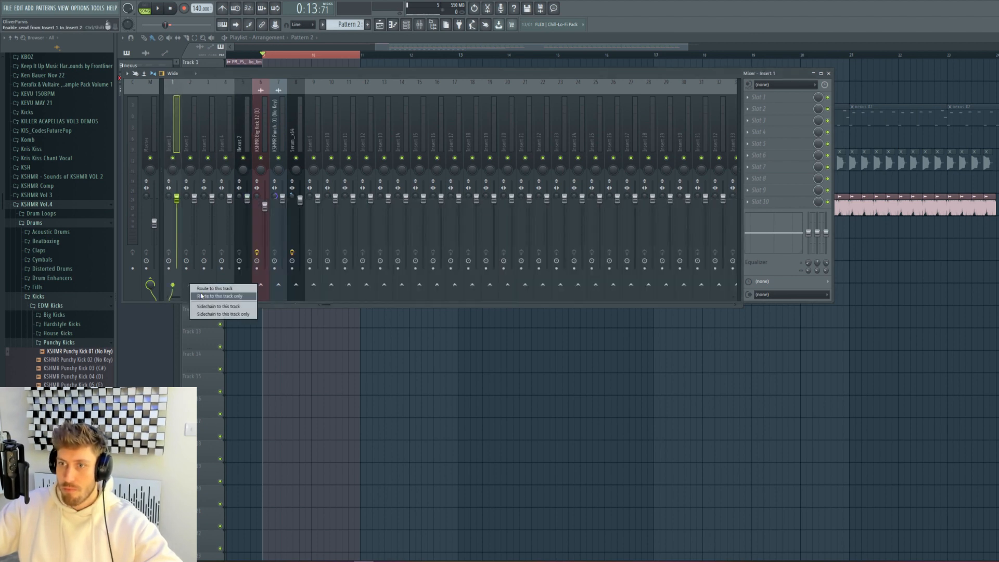
pyautogui.click(219, 295)
pyautogui.click(189, 200)
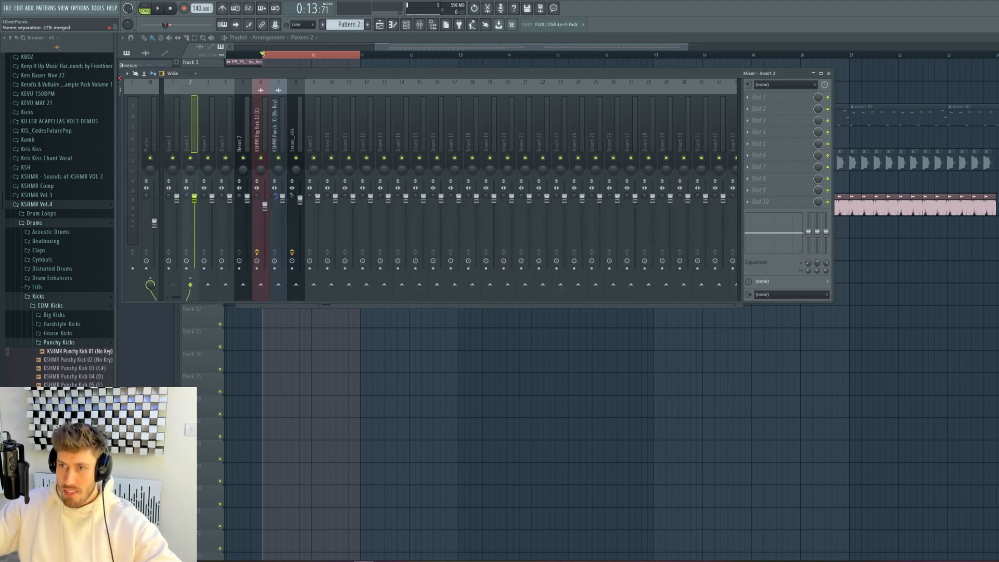
# - Clear the playlist loop selection and play only the Nexus melody on track 3 with the Serum bass on track 9
pyautogui.moveTo(265, 54); pyautogui.dragTo(363, 60)
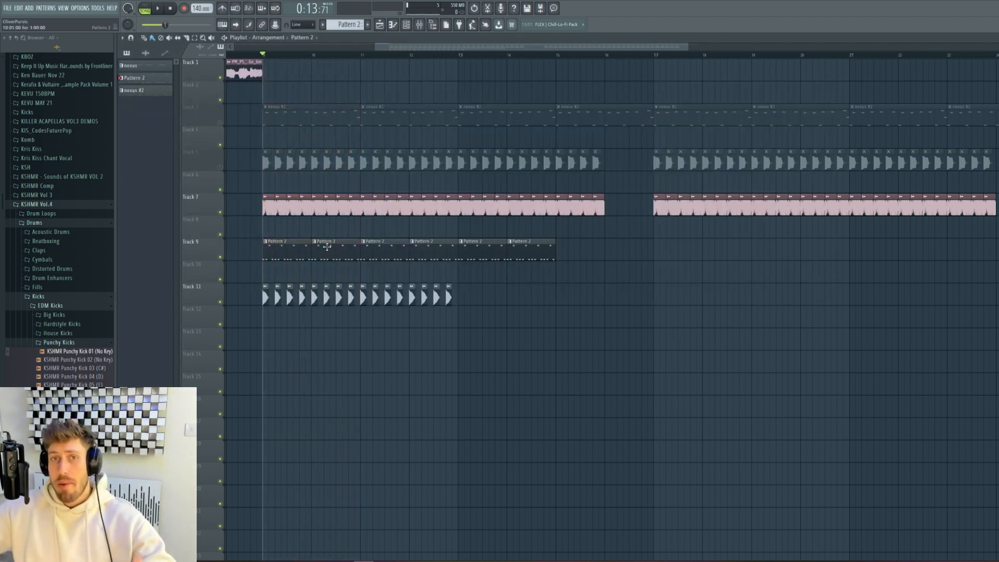
pyautogui.keyDown('ctrl'); pyautogui.click(219, 122); pyautogui.keyUp('ctrl')
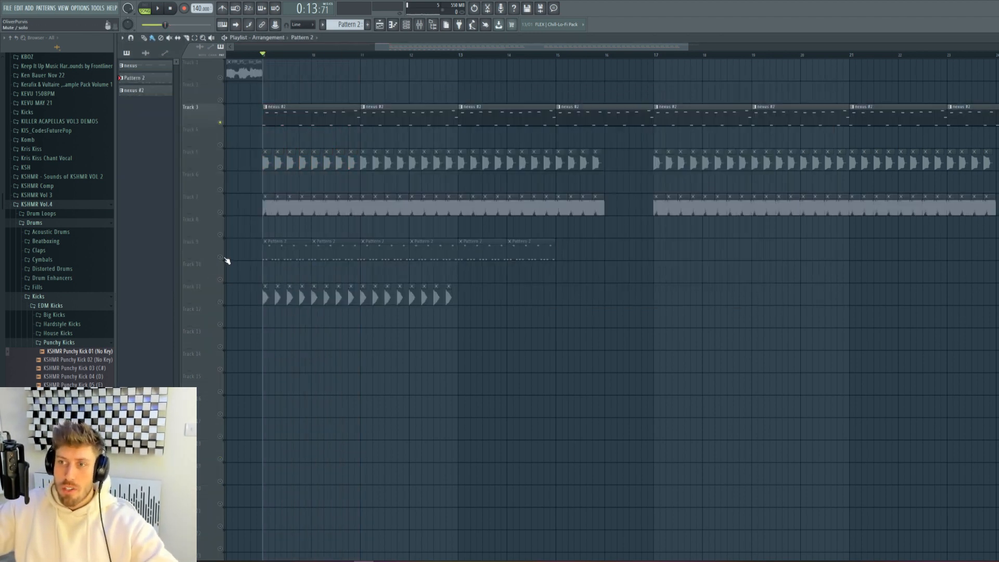
pyautogui.click(220, 257)
pyautogui.press('space')
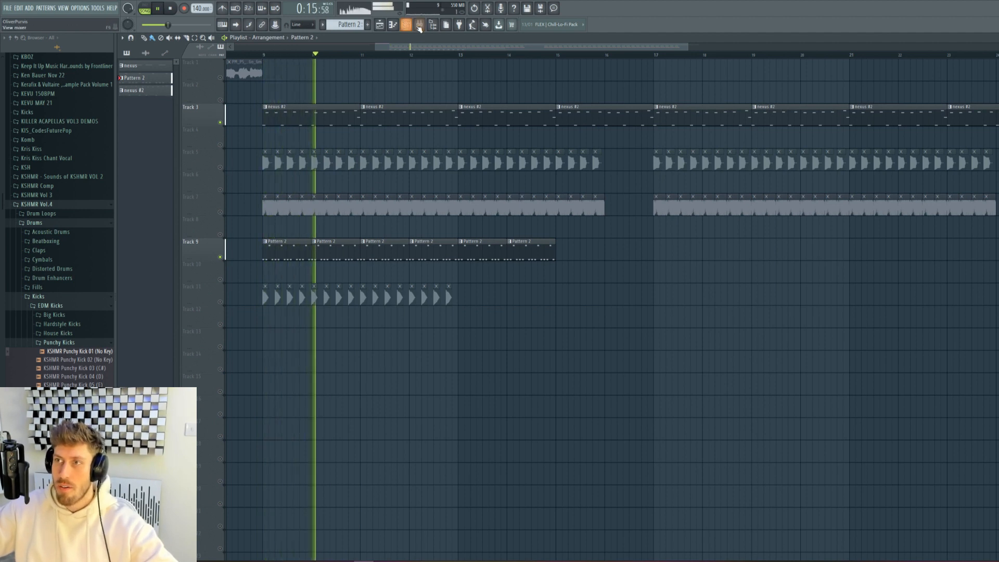
pyautogui.press('space')
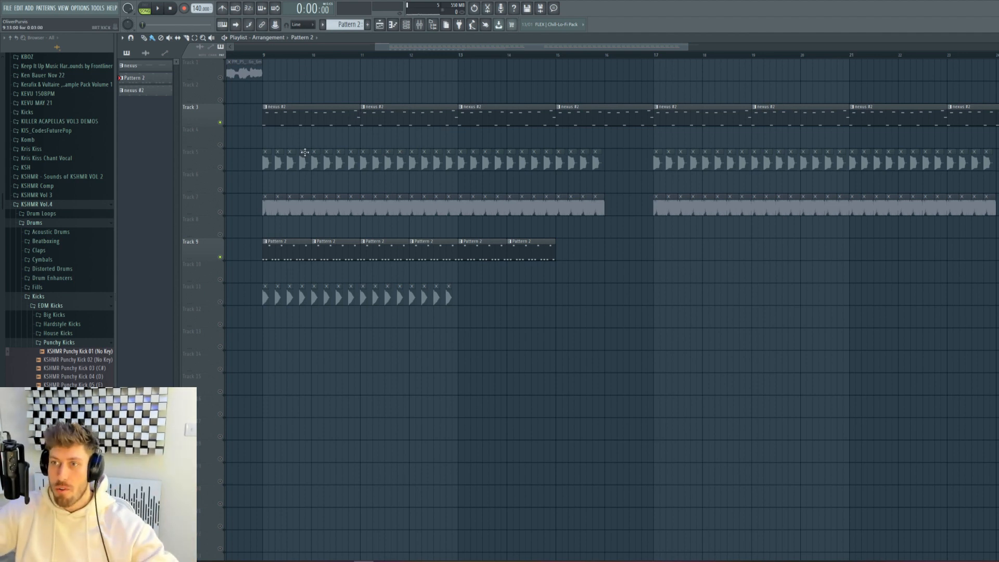
# - Delete the kick clips on track 5 and play from the vocal loop with tracks 1 and 11 unmuted
pyautogui.moveTo(225, 171); pyautogui.dragTo(993, 171)
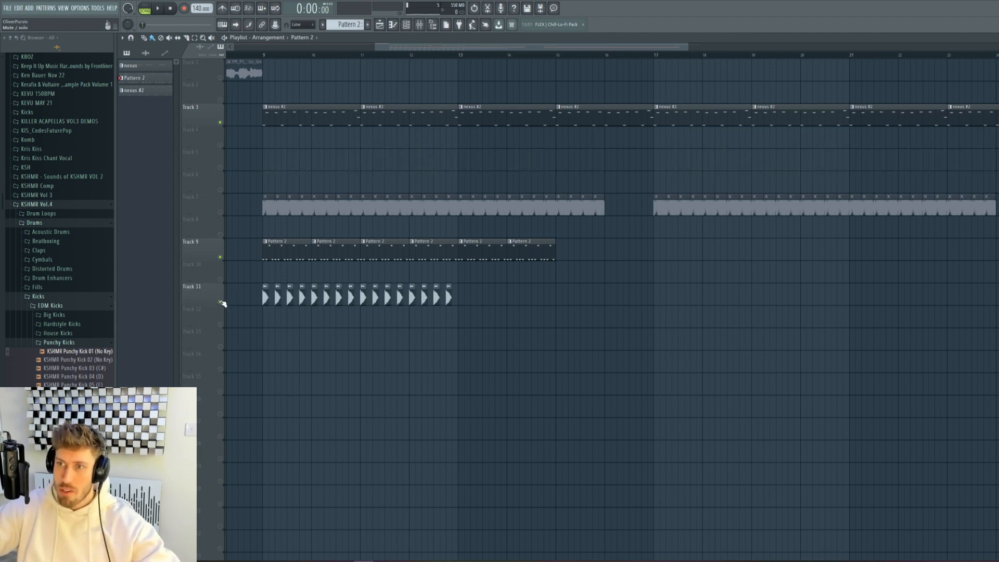
pyautogui.click(240, 55)
pyautogui.press('space')
pyautogui.moveTo(237, 55); pyautogui.dragTo(226, 55)
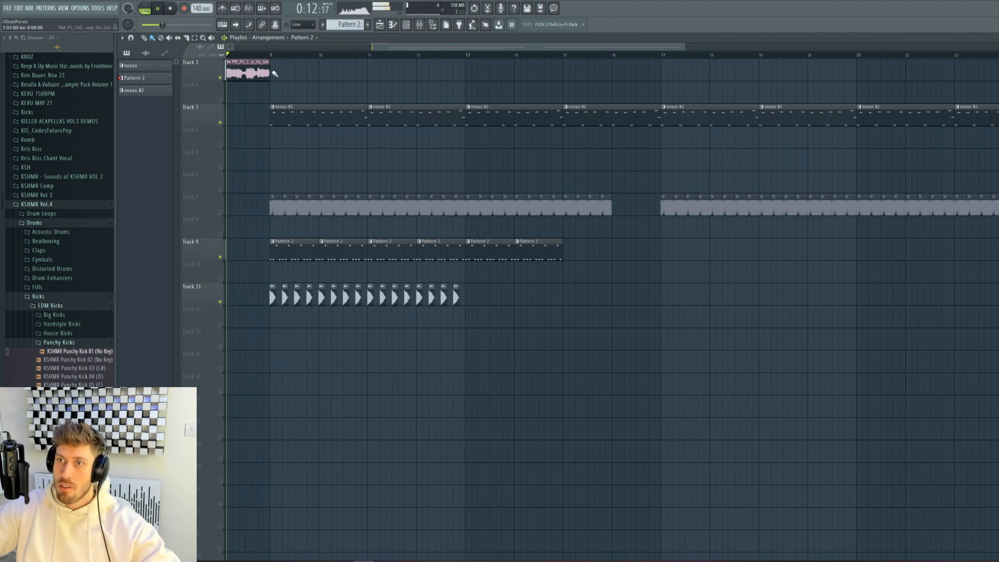
pyautogui.click(266, 72)
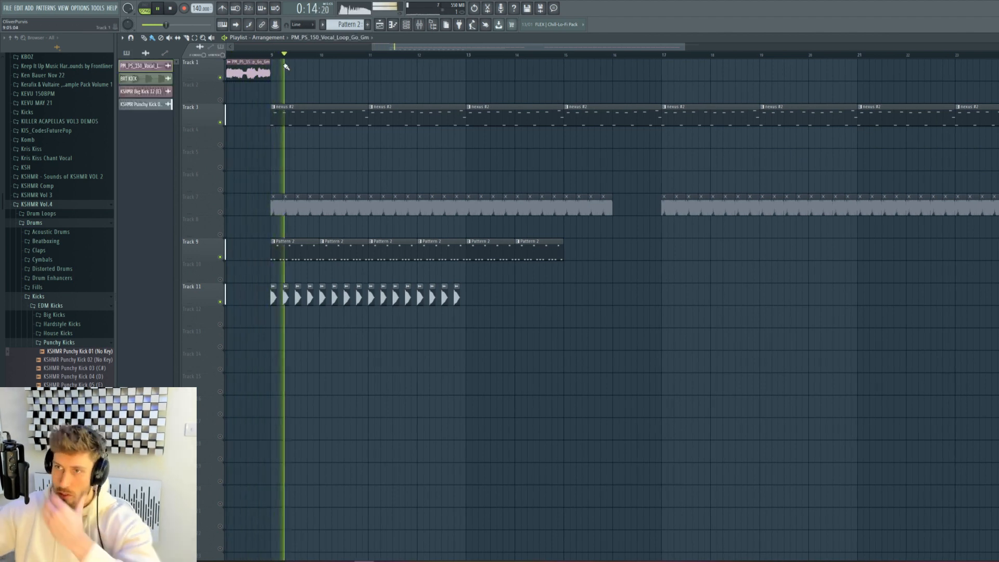
# - Extend the Punchy Kick clips on track 11 and the Pattern 2 clips on track 9 to bar 16
pyautogui.click(457, 299)
pyautogui.moveTo(469, 298); pyautogui.dragTo(605, 295)
pyautogui.click(554, 254)
pyautogui.click(571, 257)
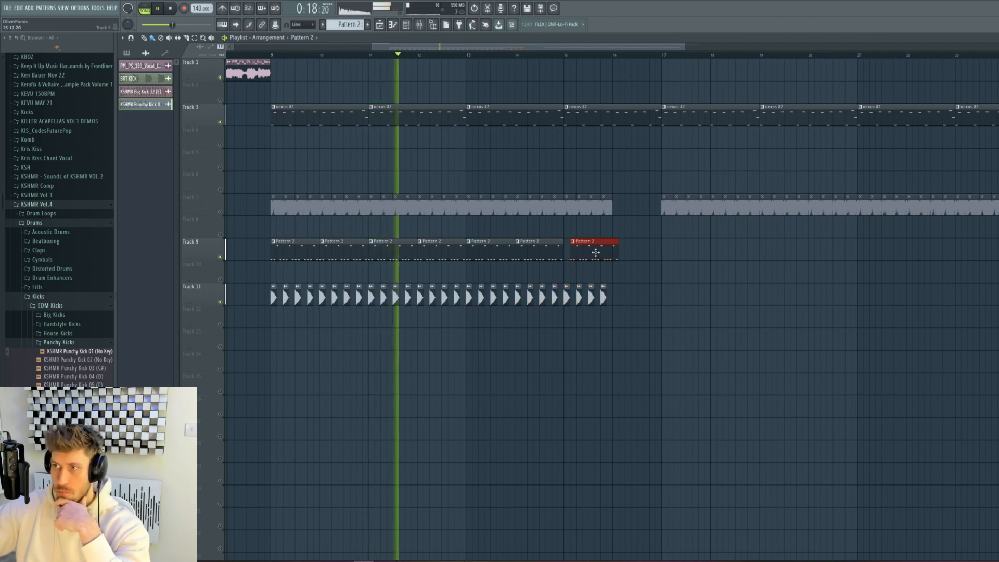
pyautogui.moveTo(595, 253); pyautogui.dragTo(589, 252)
# - Select all Pattern 2 and Punchy Kick clips on tracks 9 and 11 and duplicate them starting at bar 17
pyautogui.click(194, 38)
pyautogui.moveTo(272, 234); pyautogui.dragTo(624, 390)
pyautogui.press('space')
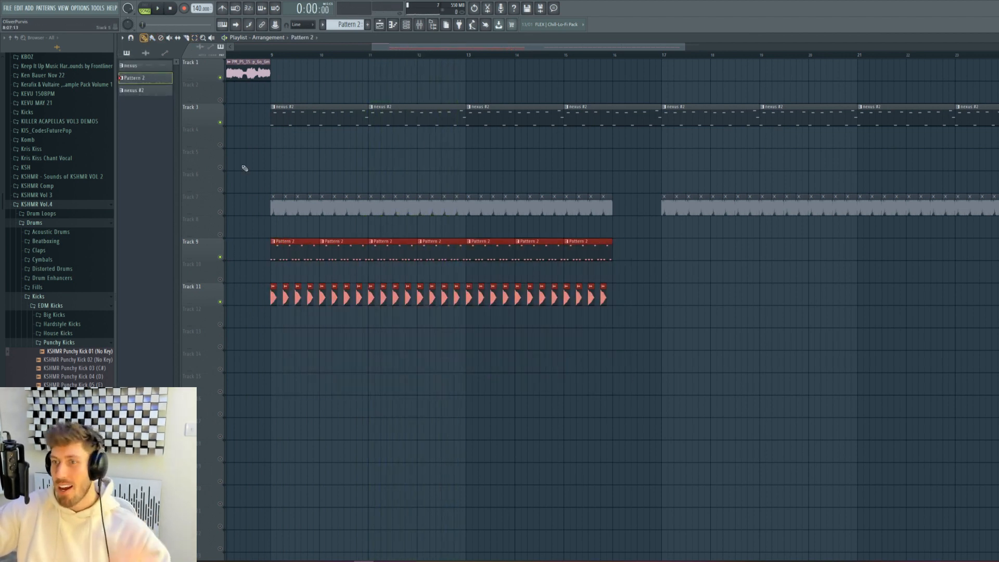
pyautogui.keyDown('shift'); pyautogui.moveTo(290, 253); pyautogui.dragTo(682, 245); pyautogui.keyUp('shift')
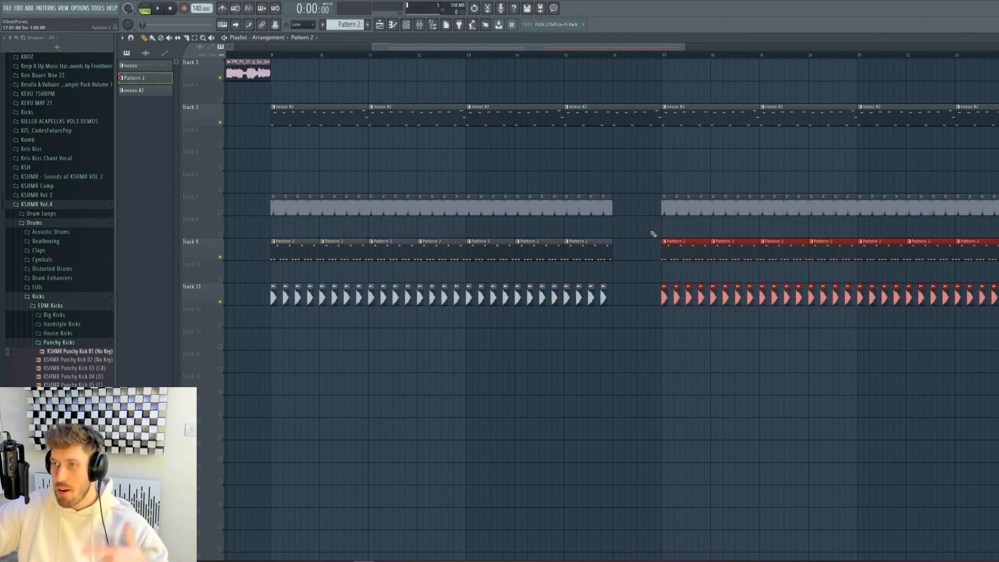
# - Add the STCR2_MFT_128_Kit_Loop_Forever_Claps sample to the playlist and place it on track 13 at 12:13 while the arrangement plays from bar 9
pyautogui.moveTo(370, 48); pyautogui.dragTo(404, 48)
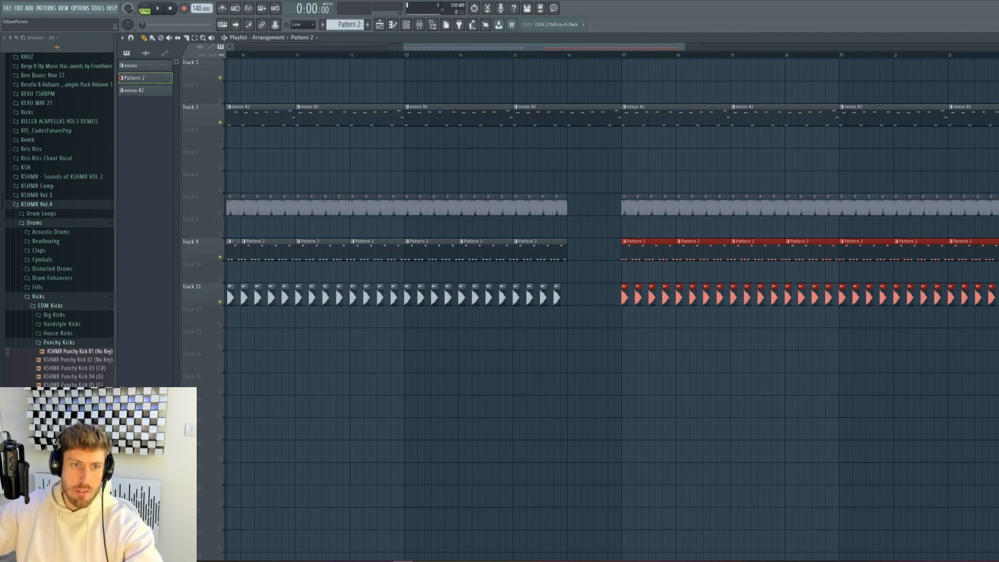
pyautogui.moveTo(317, 384); pyautogui.dragTo(379, 364)
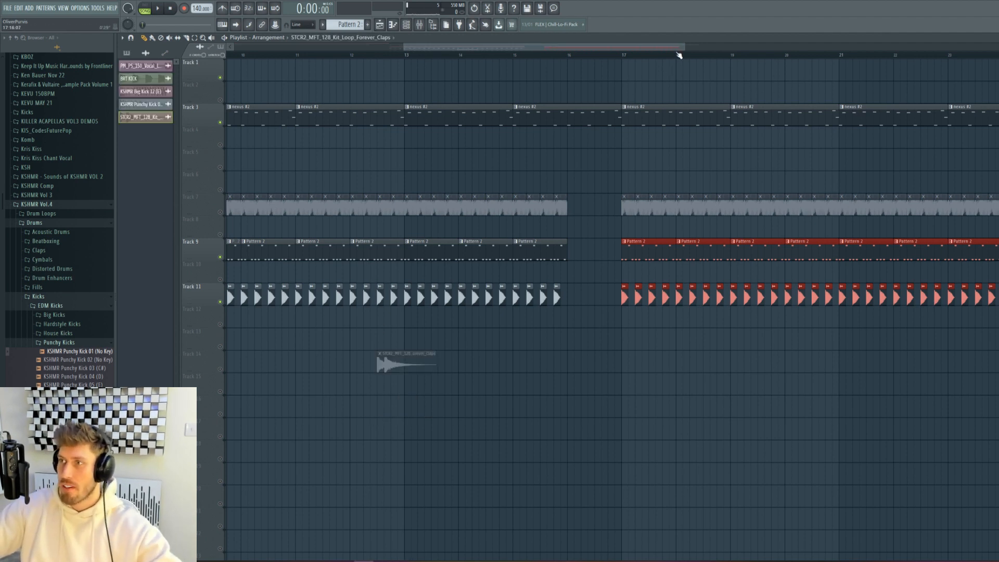
pyautogui.moveTo(681, 47); pyautogui.dragTo(609, 46)
pyautogui.click(245, 55)
pyautogui.press('space')
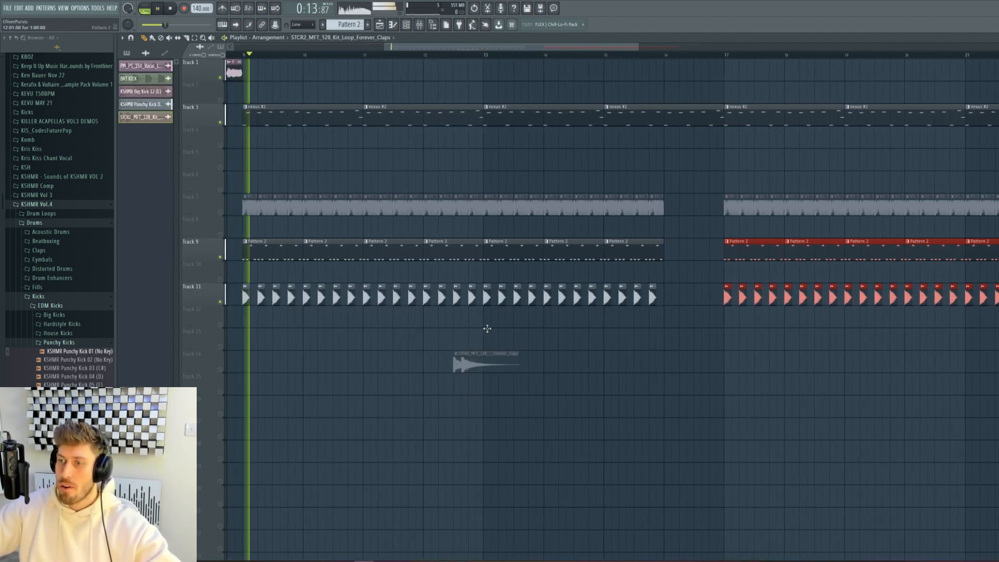
pyautogui.moveTo(488, 328)
pyautogui.mouseDown()
pyautogui.moveTo(477, 346)
pyautogui.moveTo(427, 333)
pyautogui.moveTo(500, 338)
pyautogui.mouseUp()
pyautogui.click(471, 331)
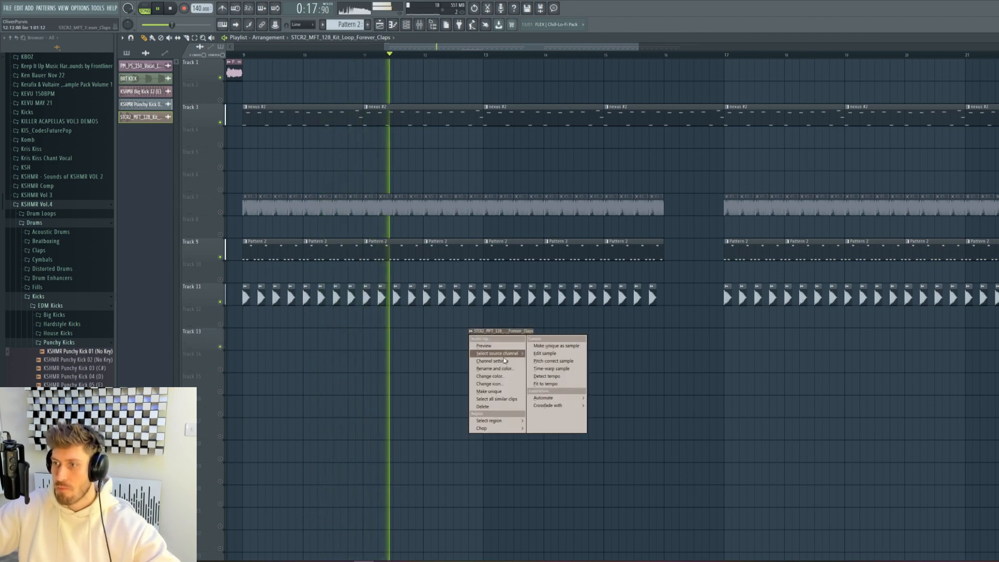
pyautogui.click(503, 360)
pyautogui.click(513, 292)
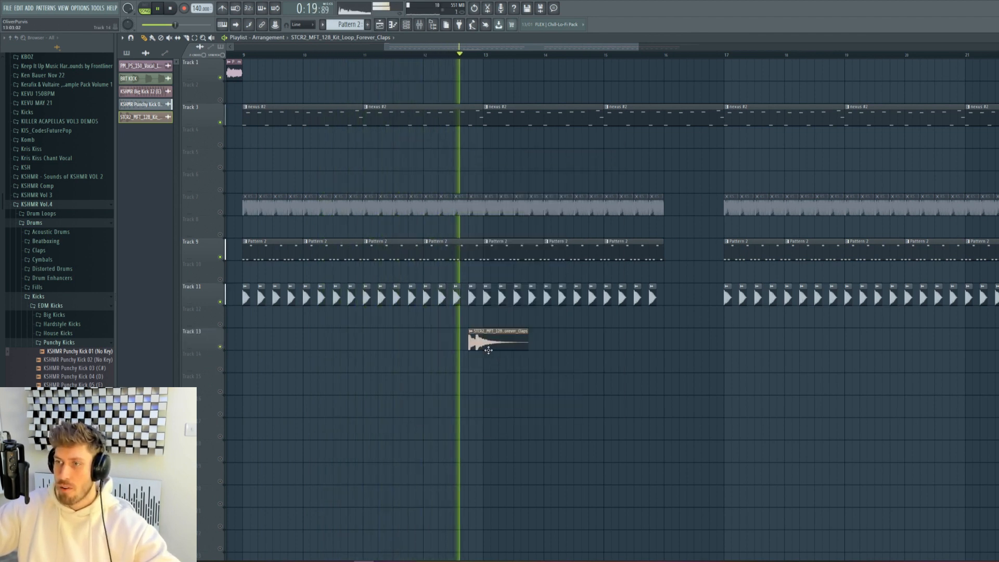
# - Slice the clap clip on track 13 between its two hits, shift the second part to 12:16 and play the result
pyautogui.moveTo(385, 47); pyautogui.dragTo(428, 48)
pyautogui.press('space')
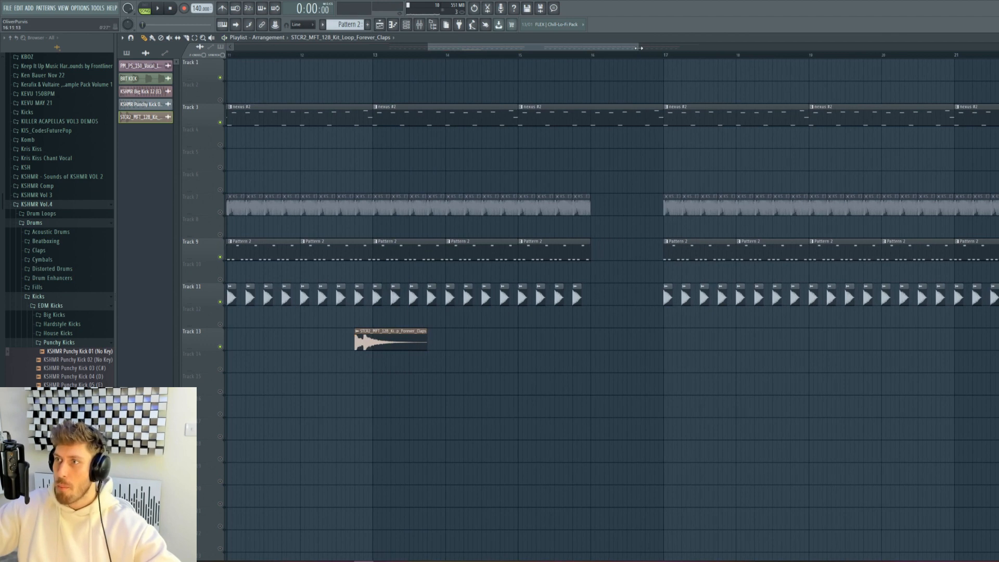
pyautogui.moveTo(639, 47); pyautogui.dragTo(527, 48)
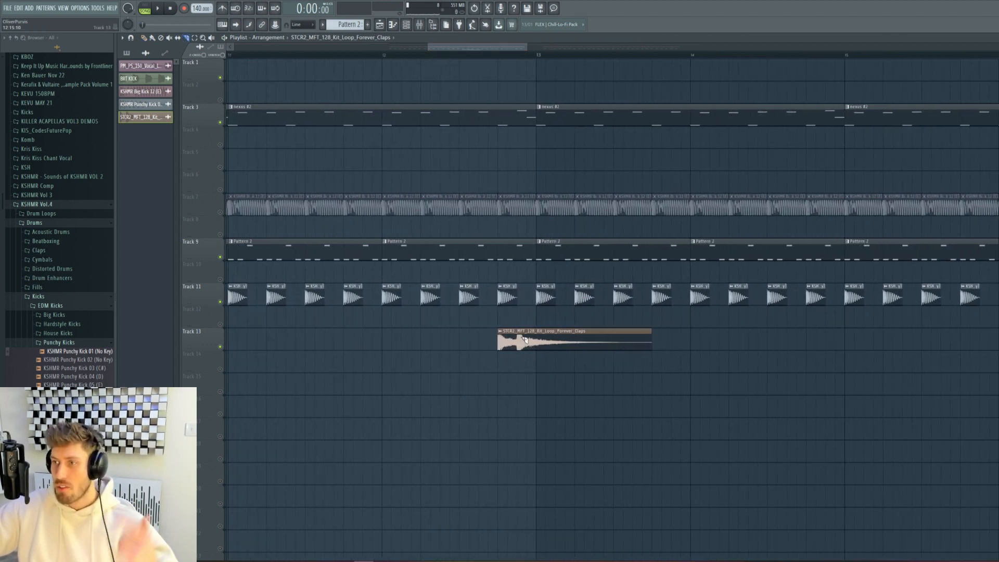
pyautogui.moveTo(549, 344); pyautogui.dragTo(559, 344)
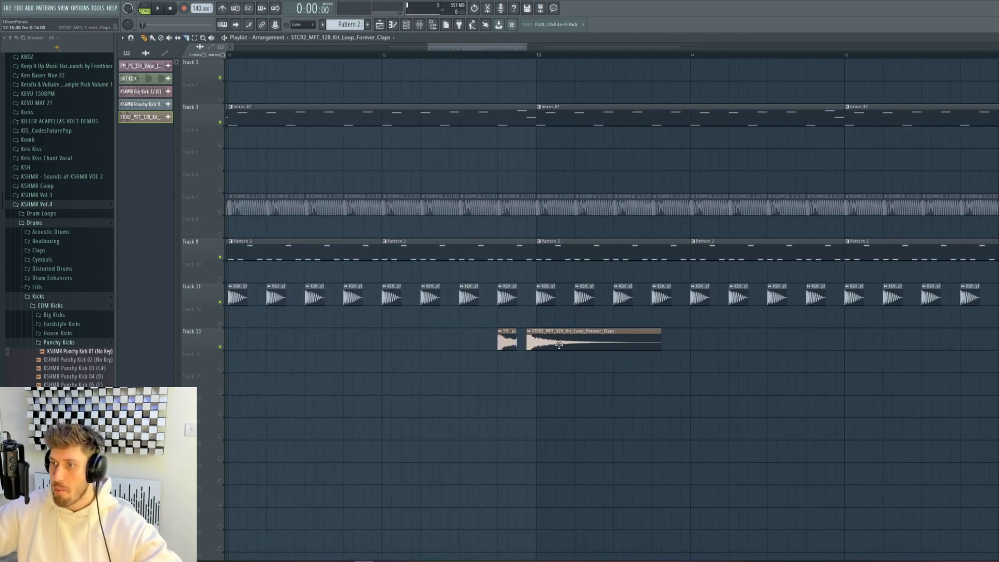
pyautogui.click(468, 53)
pyautogui.press('space')
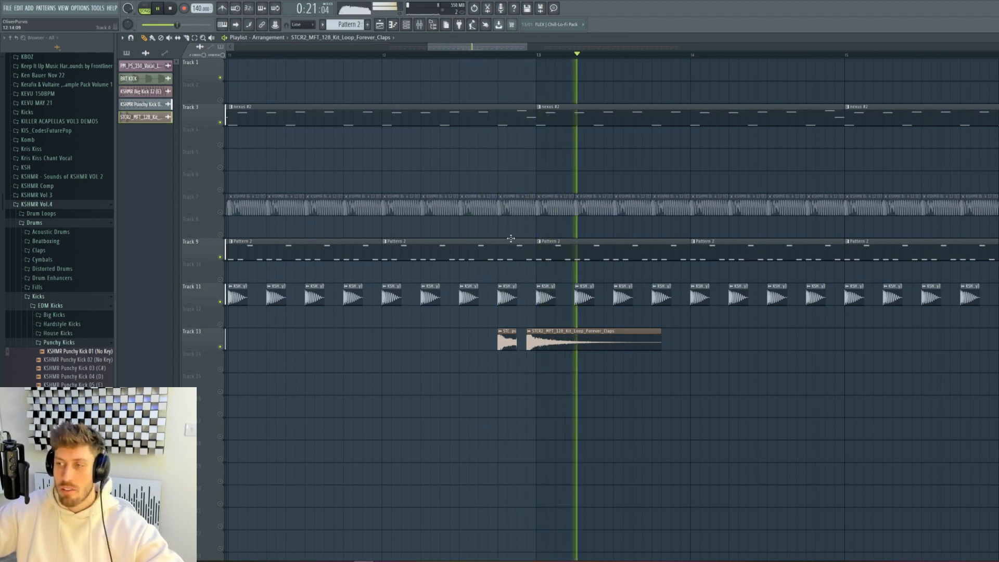
pyautogui.click(479, 54)
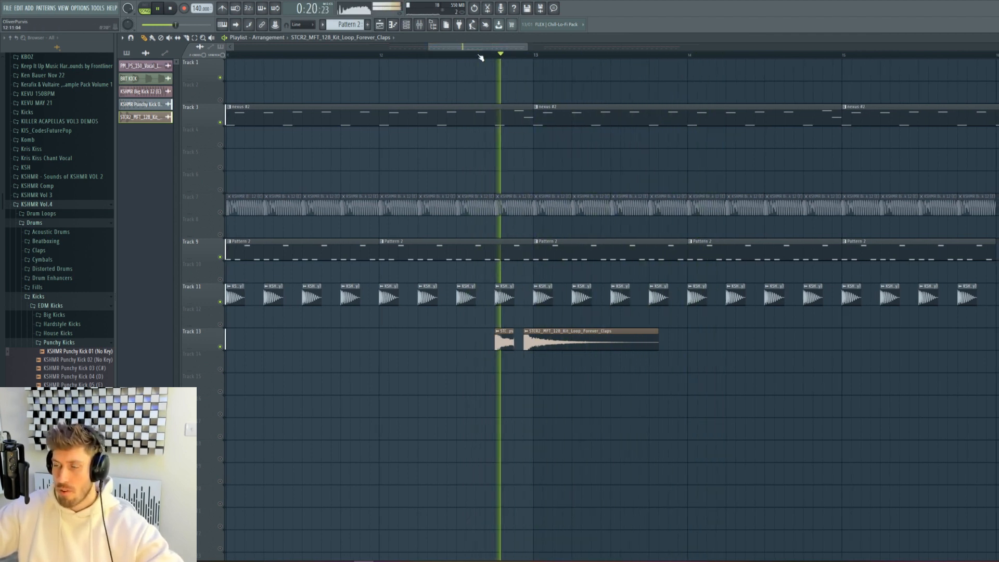
# - Set the clap sample's time-stretching mode to Resample and its channel volume to 73%
pyautogui.doubleClick(576, 337)
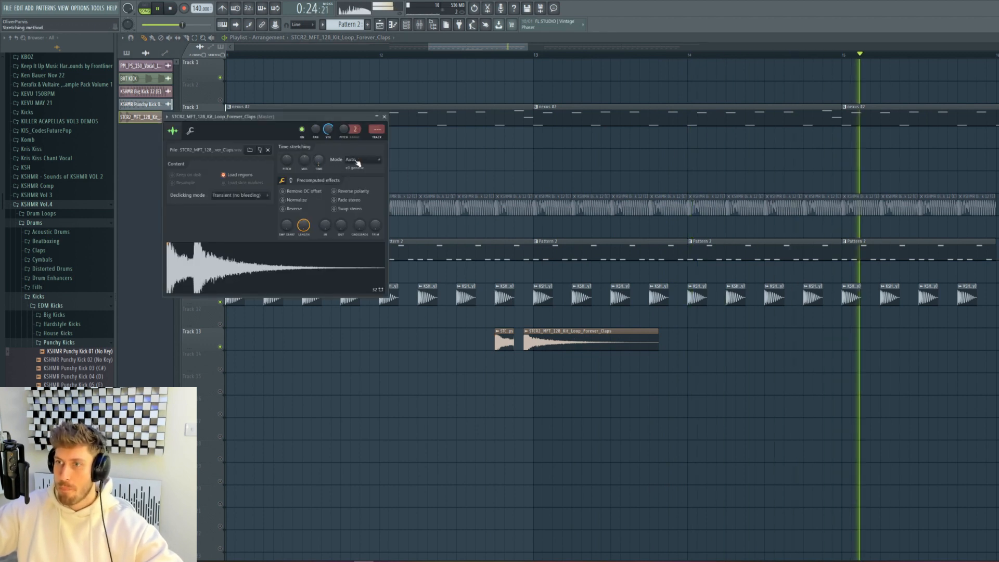
pyautogui.click(363, 159)
pyautogui.click(359, 175)
pyautogui.click(475, 56)
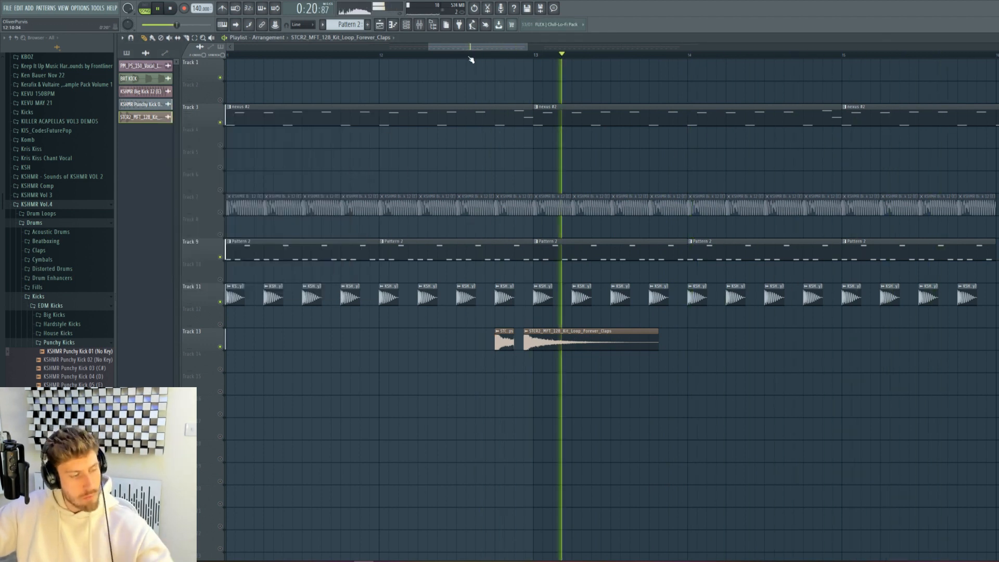
pyautogui.doubleClick(587, 337)
pyautogui.press('space')
pyautogui.moveTo(328, 130); pyautogui.dragTo(330, 135)
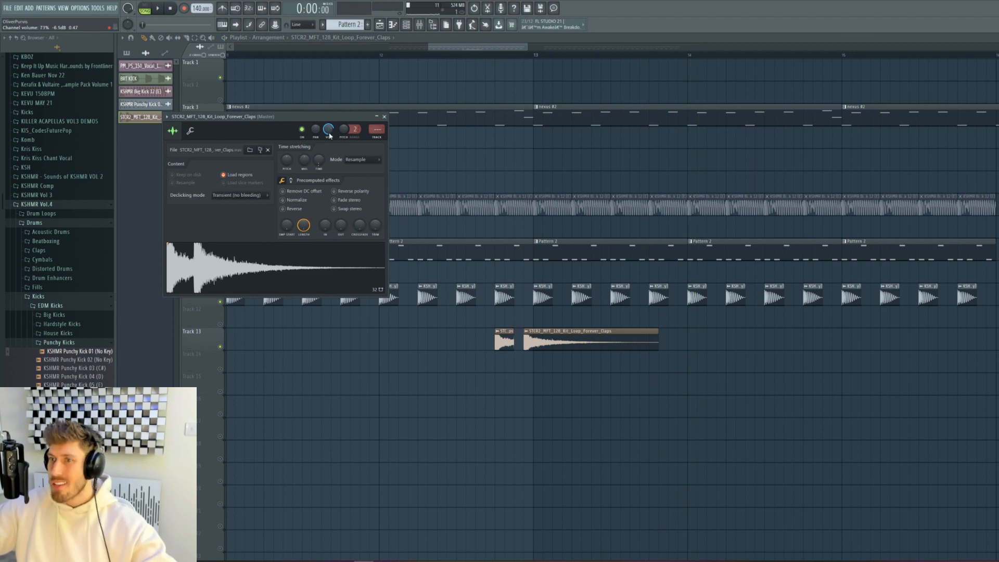
# - Mute the Nexus melody on track 3 and unmute the KSHMR Big Kick clips on track 7
pyautogui.moveTo(532, 48); pyautogui.dragTo(660, 51)
pyautogui.press('space')
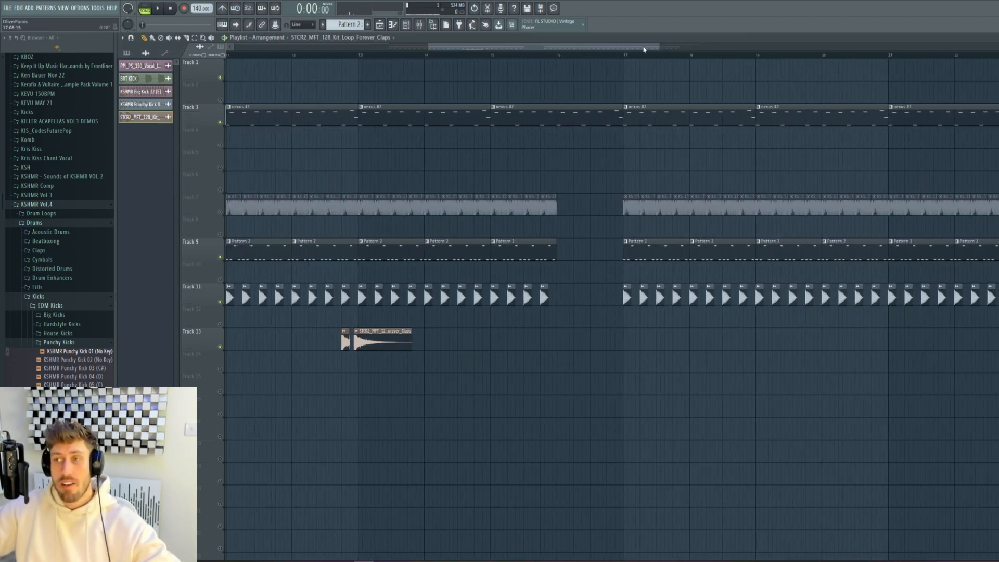
pyautogui.doubleClick(383, 344)
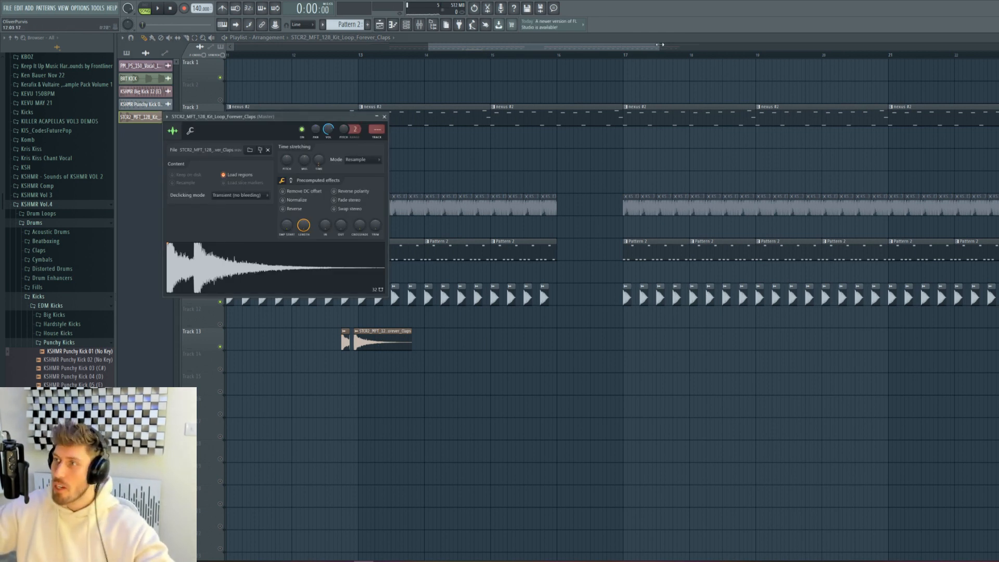
pyautogui.moveTo(660, 44); pyautogui.dragTo(591, 47)
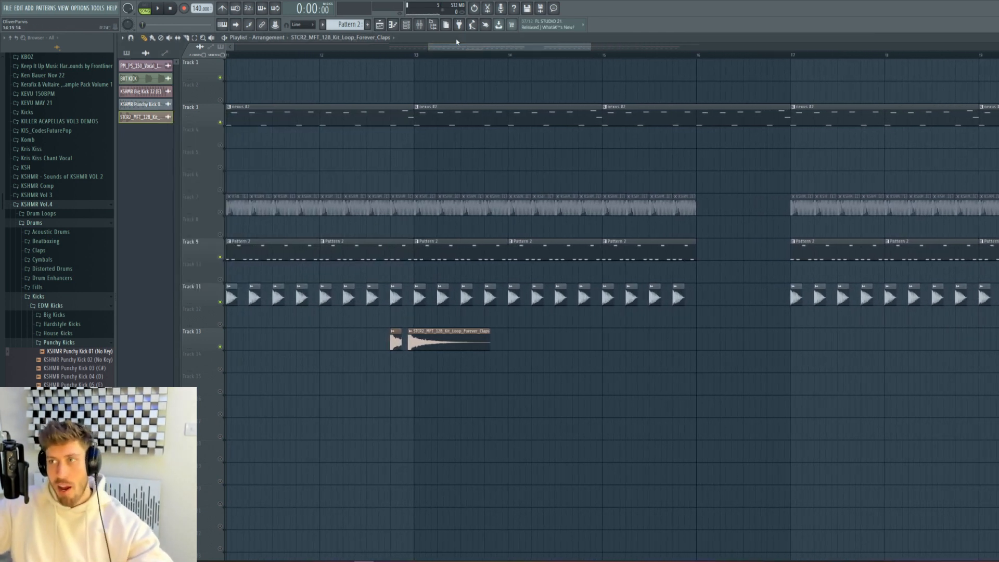
pyautogui.moveTo(431, 44); pyautogui.dragTo(418, 46)
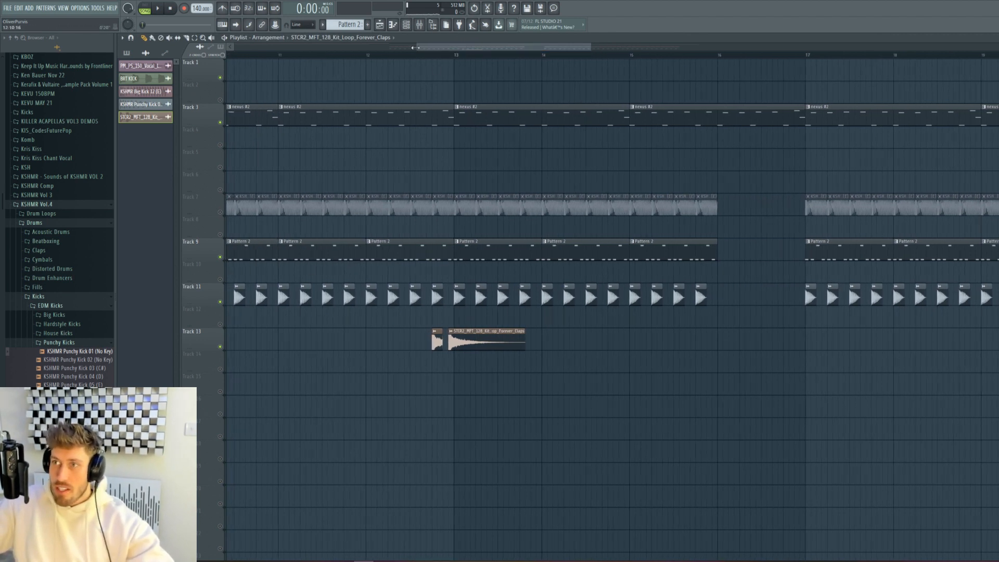
pyautogui.moveTo(505, 47); pyautogui.dragTo(455, 52)
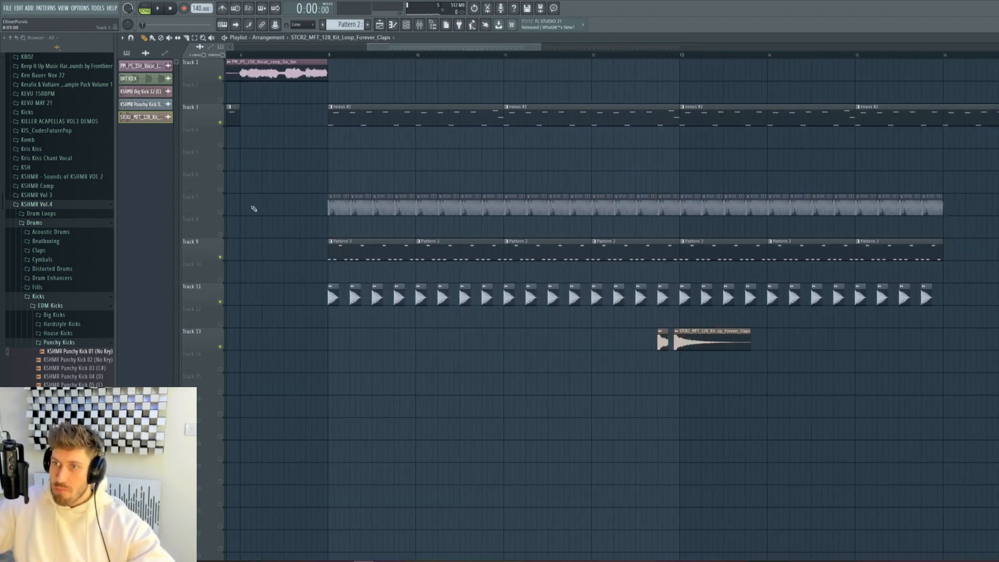
pyautogui.click(220, 123)
# - Loop bars 9 and 10 and set the KSHMR Big Kick 12 (E) channel volume to 75% during playback
pyautogui.moveTo(329, 55); pyautogui.dragTo(506, 62)
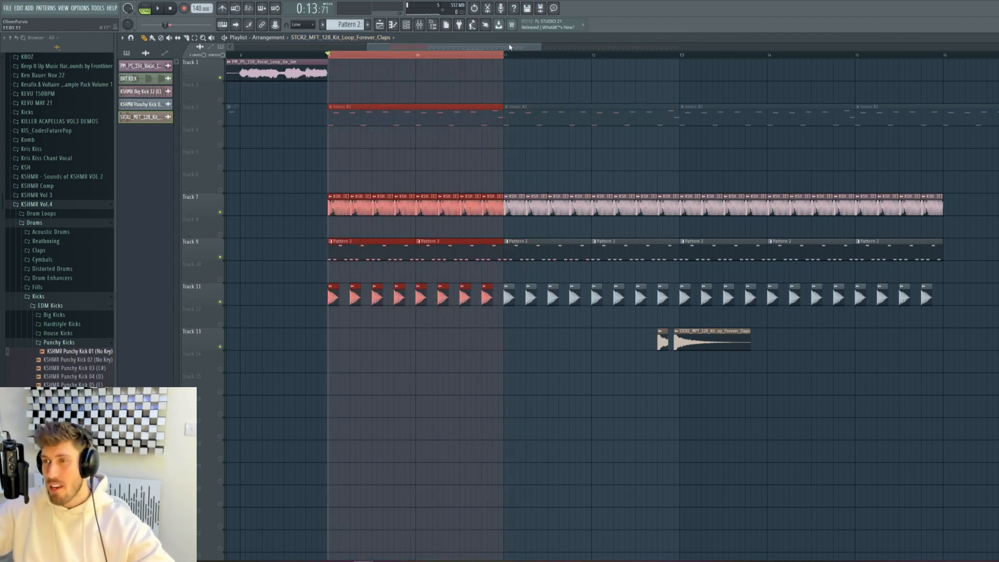
pyautogui.press('space')
pyautogui.doubleClick(376, 205)
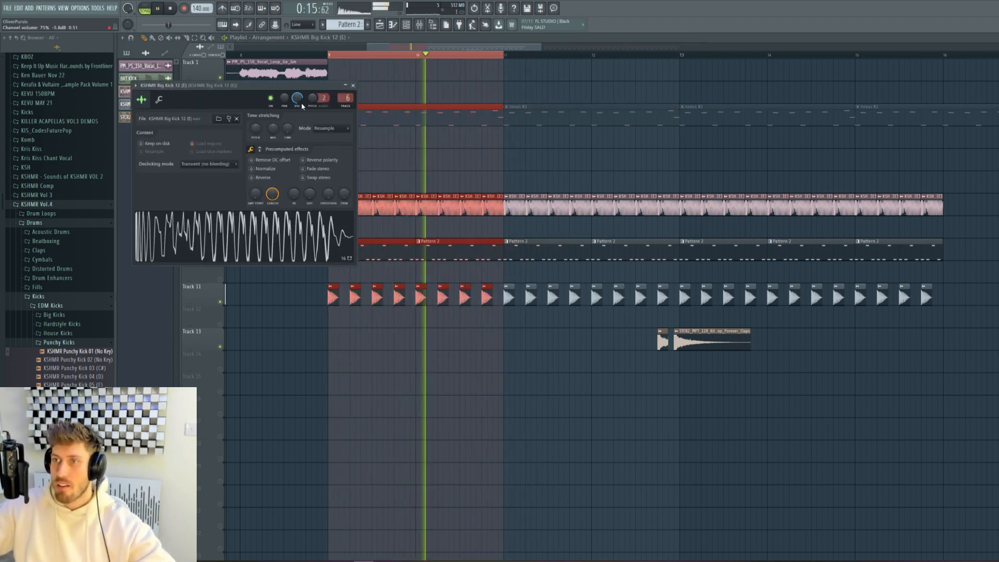
pyautogui.press('space')
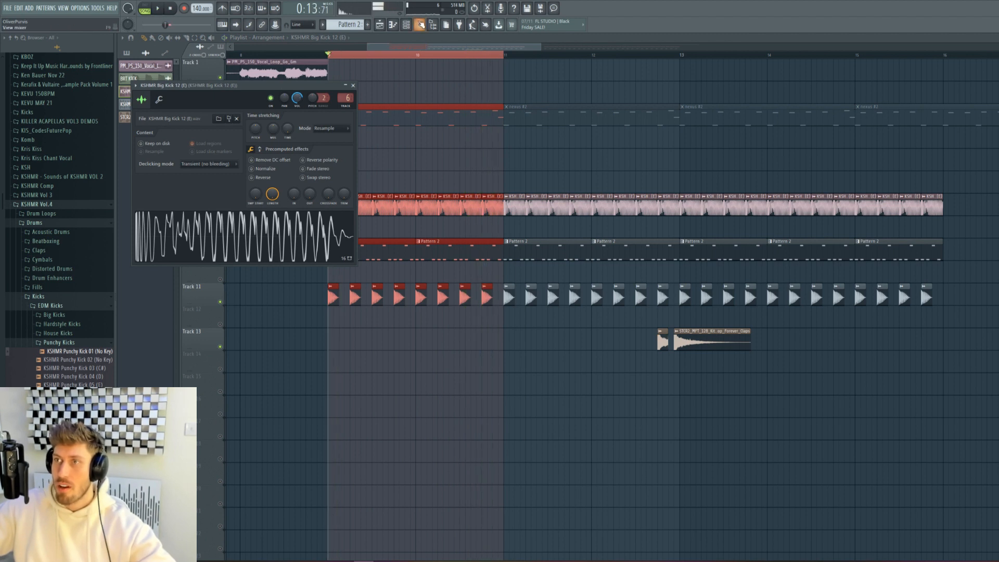
# - Load the PuigTec EQP1A Mono from WaveShell1-VST 13.0_x64 into slot 1 of the Big Kick mixer track and set its gain to -0.6 dB
pyautogui.click(420, 24)
pyautogui.click(767, 99)
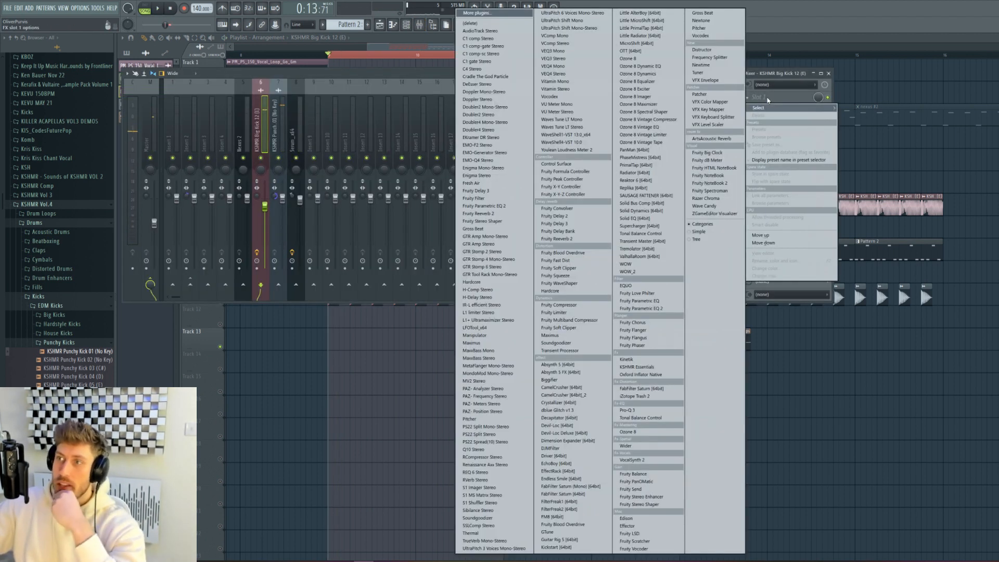
pyautogui.click(565, 135)
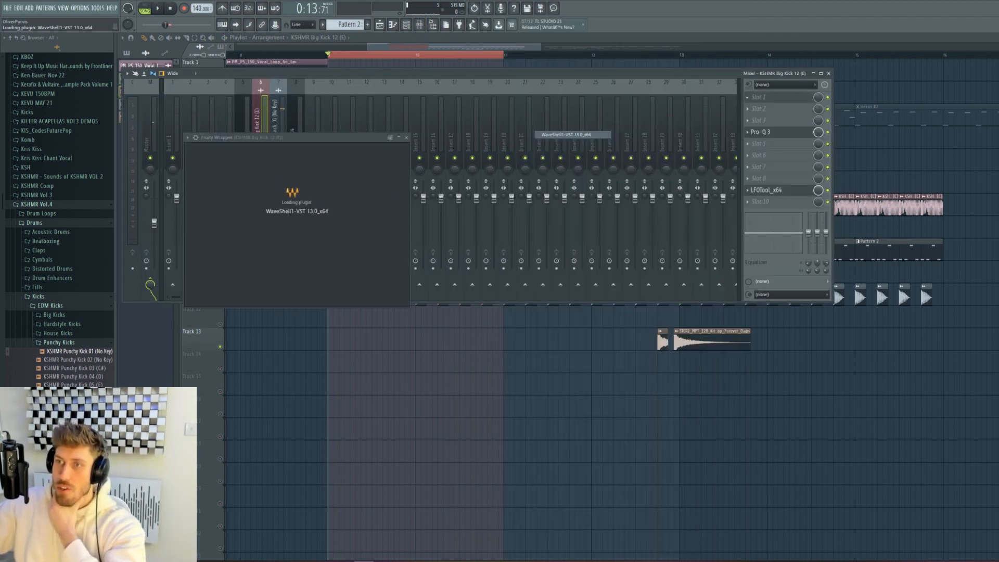
pyautogui.click(266, 186)
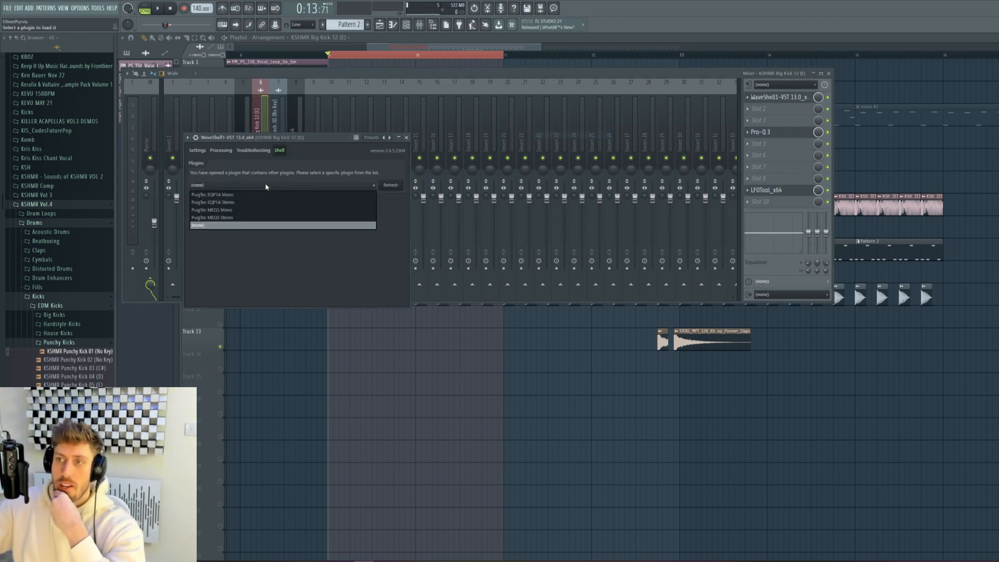
pyautogui.click(249, 194)
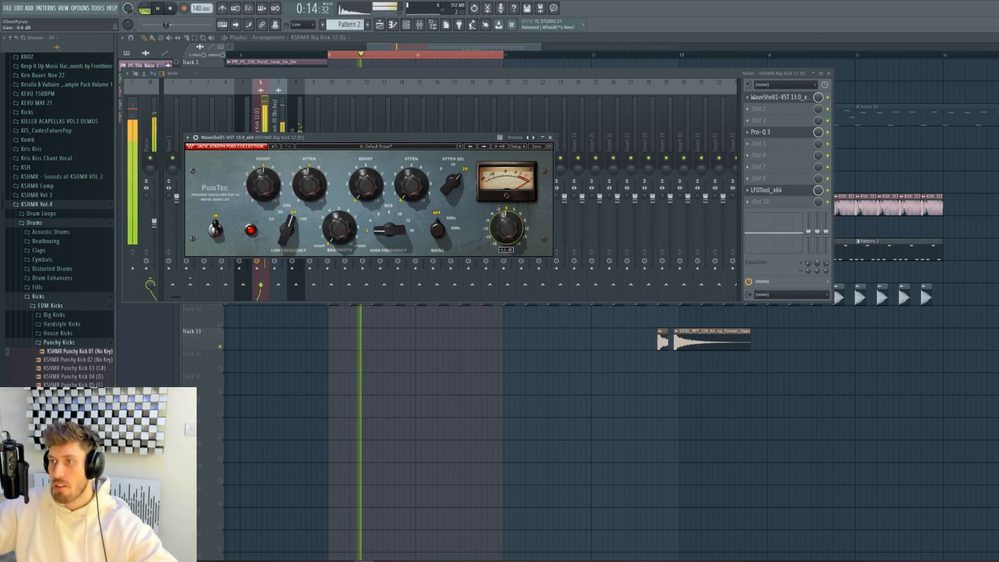
pyautogui.press('space')
pyautogui.press('F9')
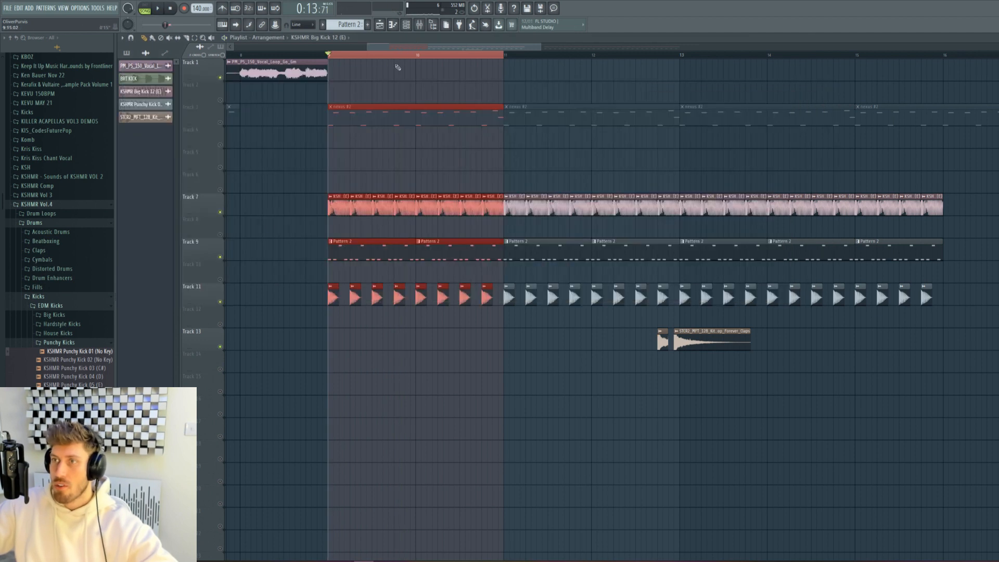
# - Mute the bass on track 9 and play the two kick layers alone with the mixer open
pyautogui.click(220, 256)
pyautogui.click(431, 26)
pyautogui.press('space')
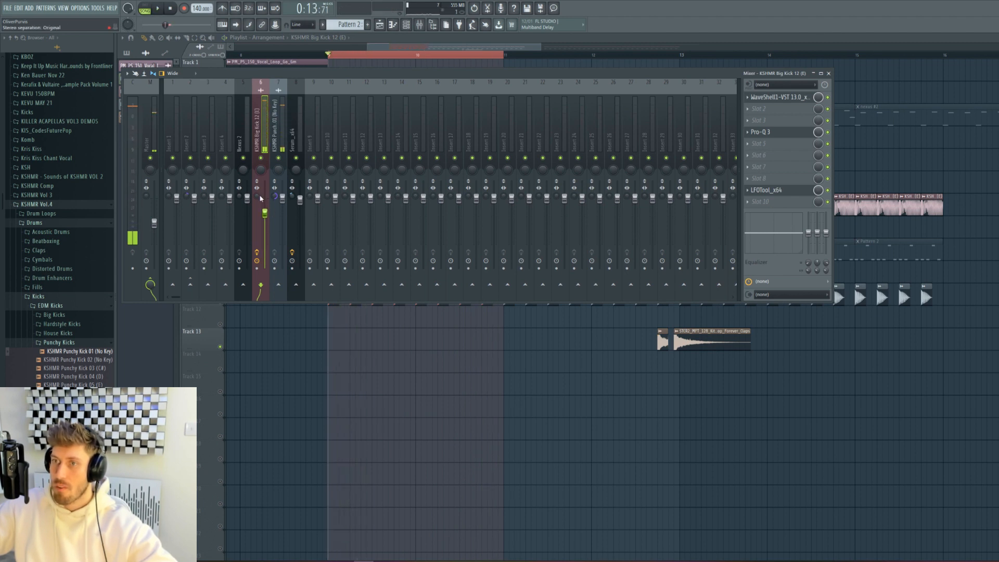
pyautogui.press('space')
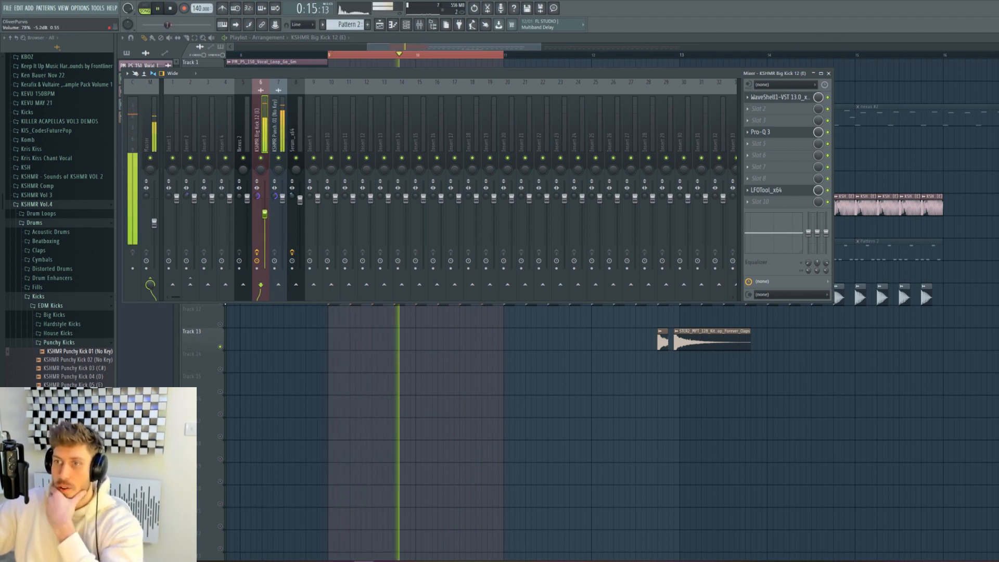
pyautogui.press('space')
# - Load a second Pro-Q 3 into slot 7 of the Big Kick mixer track and add a gentle bell boost near 40 Hz with a Q of about 1.6
pyautogui.click(770, 166)
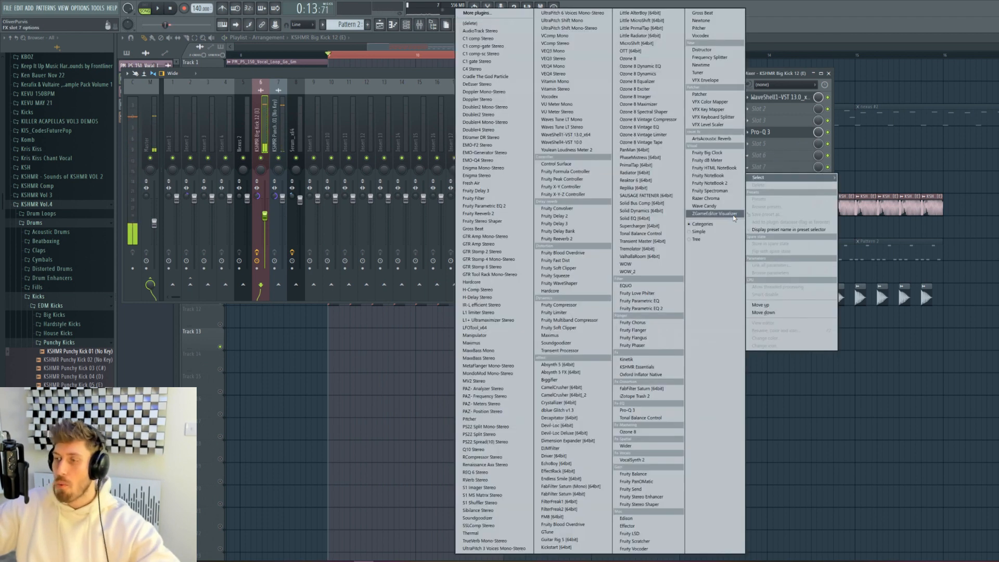
pyautogui.click(627, 411)
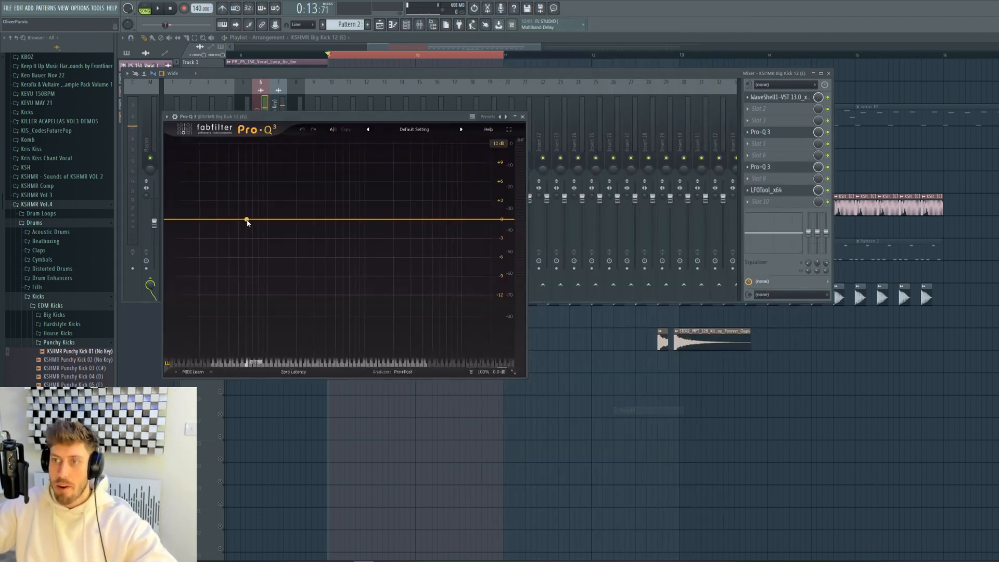
pyautogui.moveTo(245, 218)
pyautogui.mouseDown()
pyautogui.moveTo(230, 186)
pyautogui.moveTo(231, 208)
pyautogui.mouseUp()
pyautogui.press('space')
pyautogui.scroll(3, 231, 208)
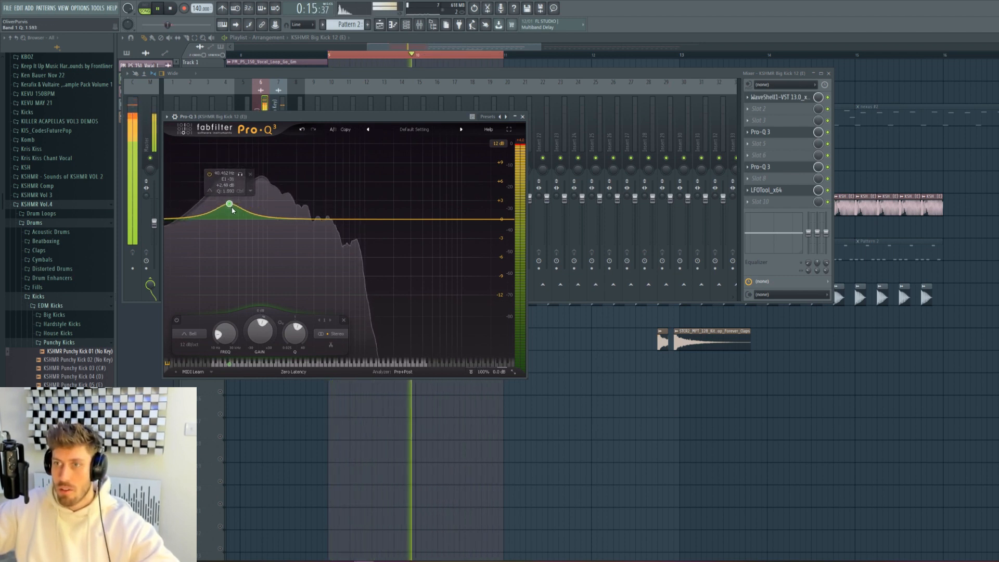
pyautogui.press('space')
# - Add a High Cut band to the new Pro-Q 3 at about 590 Hz with a 72 dB/oct slope
pyautogui.moveTo(423, 224); pyautogui.dragTo(397, 294)
pyautogui.click(337, 334)
pyautogui.click(336, 292)
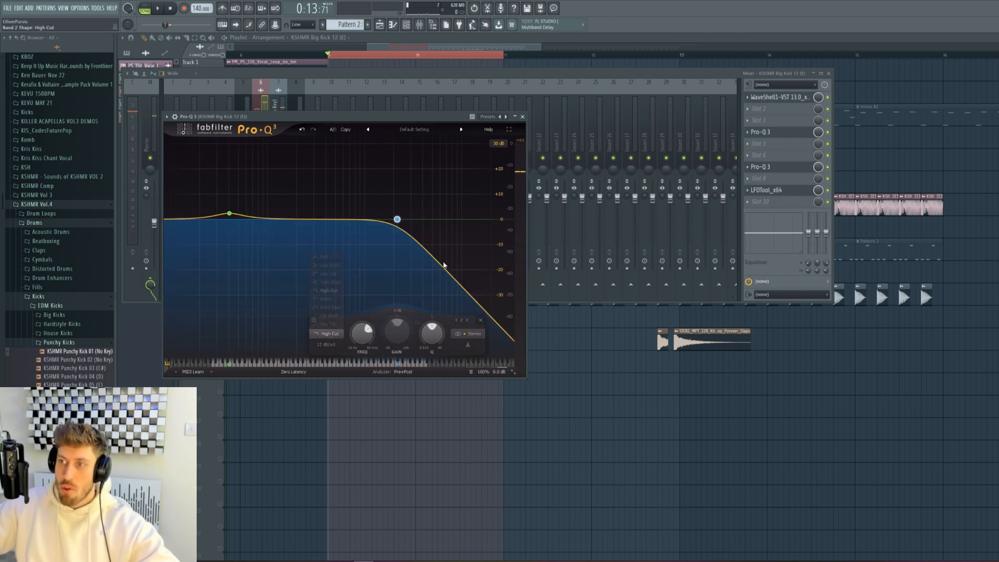
pyautogui.scroll(3, 396, 222)
pyautogui.press('space')
pyautogui.moveTo(396, 222); pyautogui.dragTo(342, 228)
pyautogui.scroll(2, 339, 226)
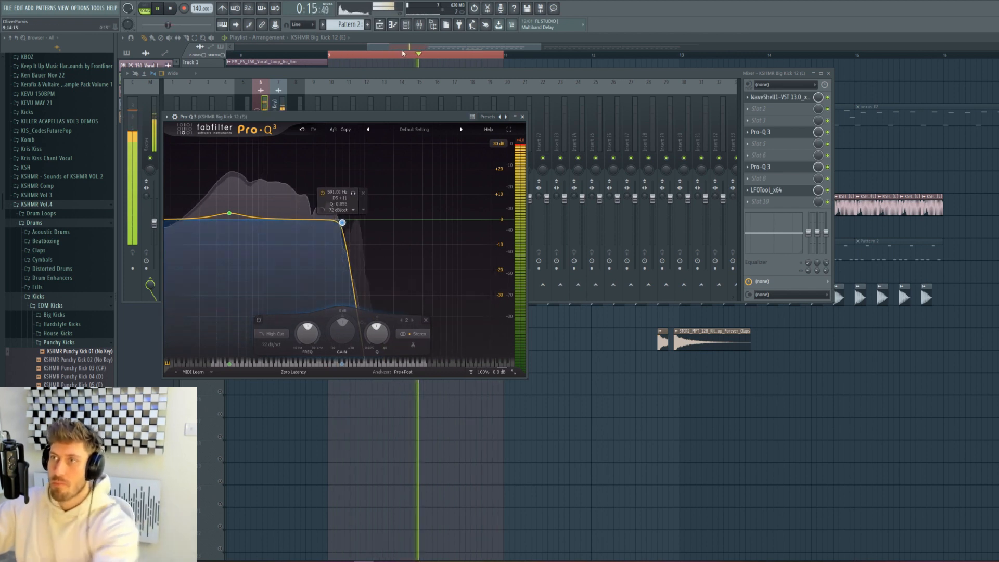
# - Return to the playlist, unmute the bass on track 9 and play the looped bars to check the kick against the bass
pyautogui.press('F12')
pyautogui.press('space')
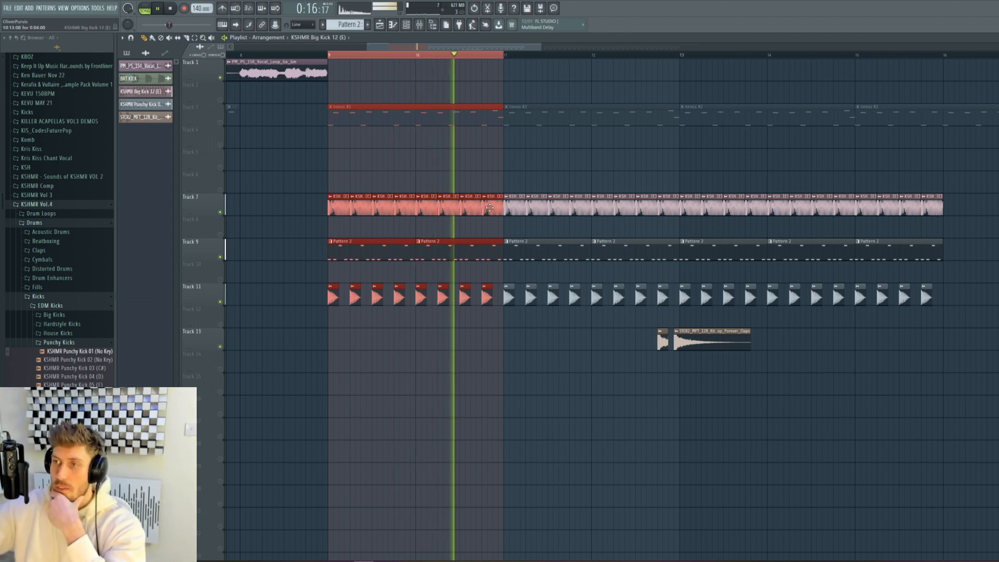
pyautogui.doubleClick(376, 207)
pyautogui.press('F9')
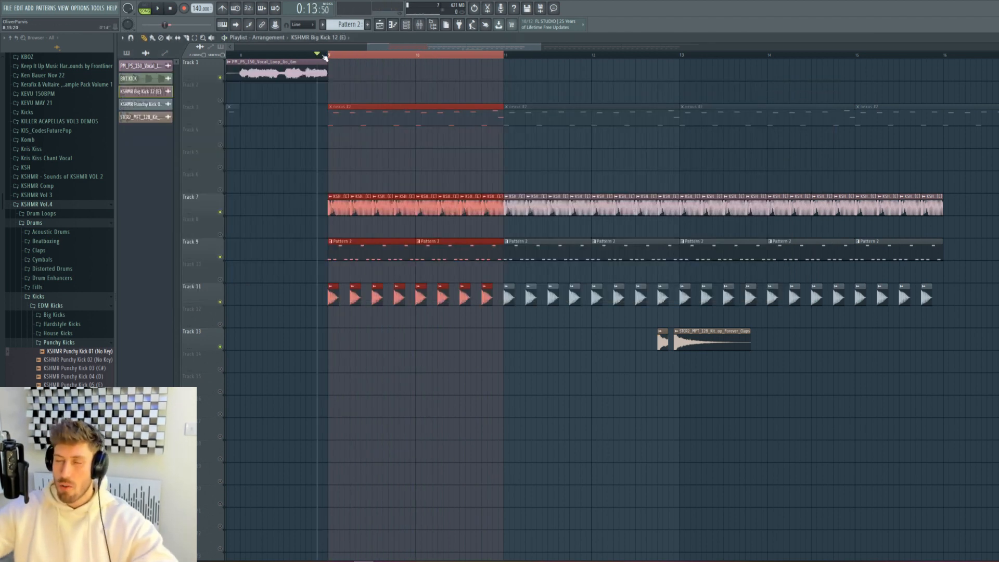
# - Unmute the Nexus melody on track 3 and play it together with the kicks and bass
pyautogui.click(220, 122)
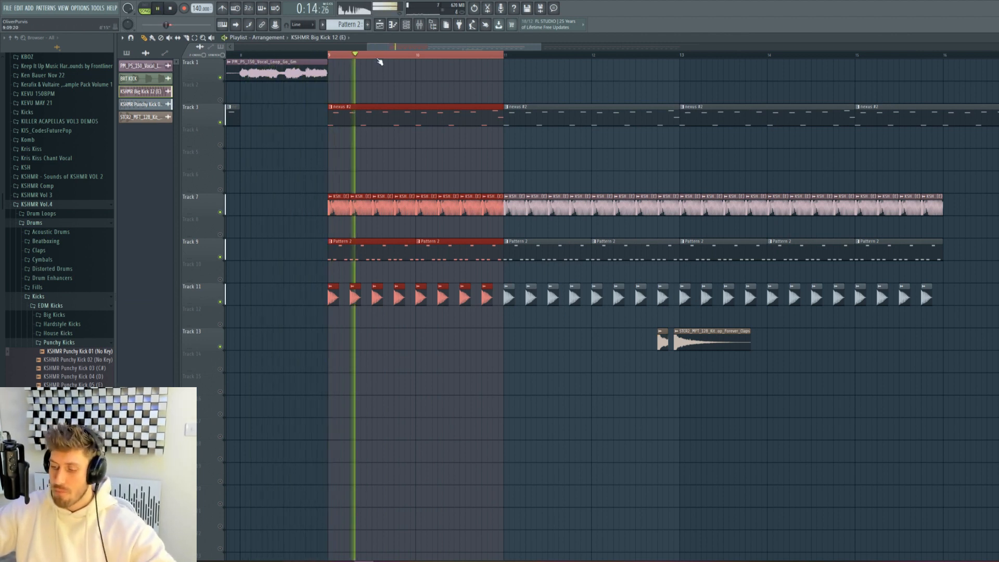
pyautogui.moveTo(384, 56); pyautogui.dragTo(660, 48)
# - Load Fruity Blood Overdrive into slot 4 of the KSHMR Punchy Kick 01 mixer track and stop playback
pyautogui.doubleClick(383, 291)
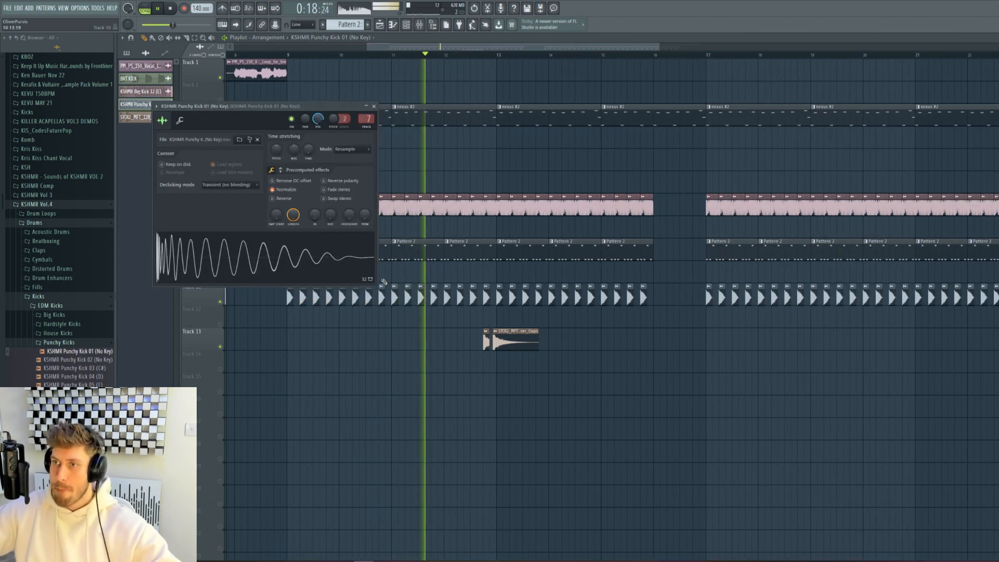
pyautogui.press('F9')
pyautogui.click(761, 131)
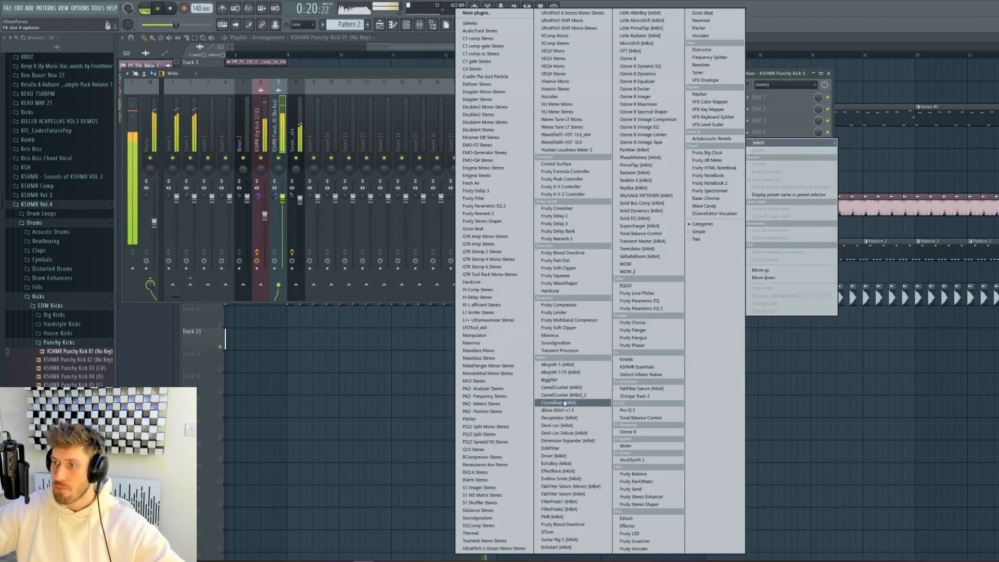
pyautogui.click(588, 254)
pyautogui.press('space')
# - Solo the punchy kick on track 11 over a one-bar loop at bar 9 and raise Fruity Blood Overdrive's PreAmp slightly
pyautogui.moveTo(288, 56); pyautogui.dragTo(335, 61)
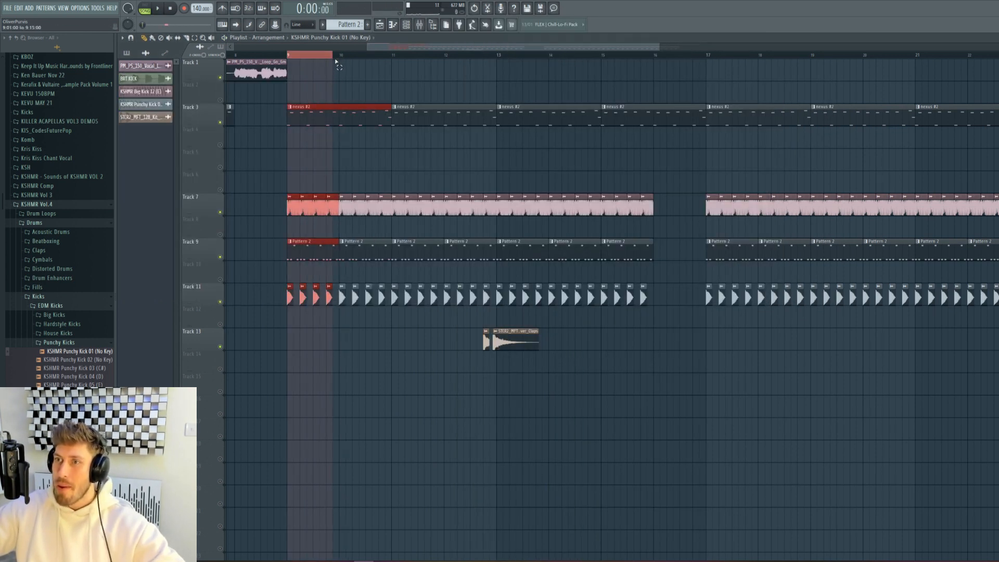
pyautogui.rightClick(221, 303)
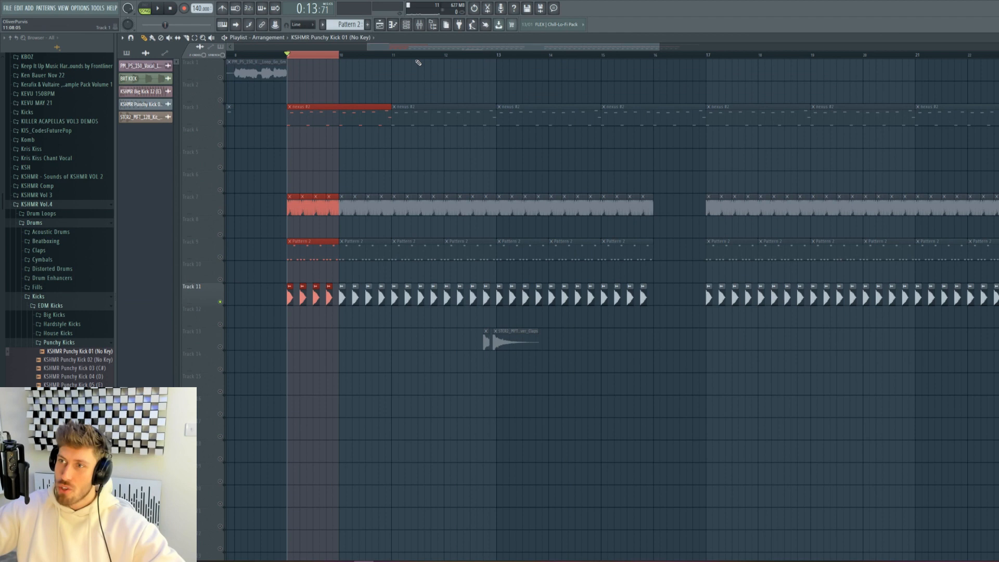
pyautogui.click(420, 26)
pyautogui.click(801, 133)
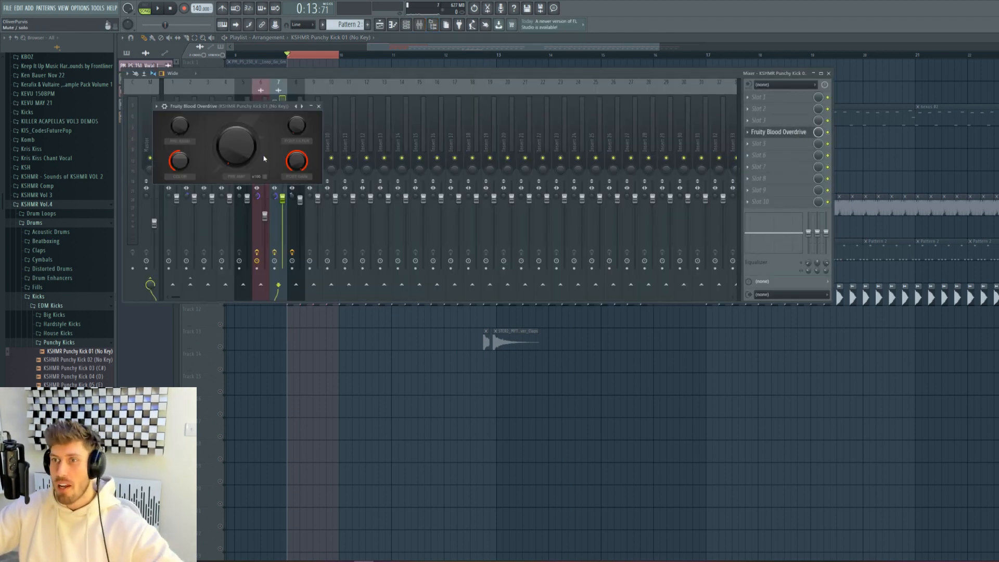
pyautogui.press('space')
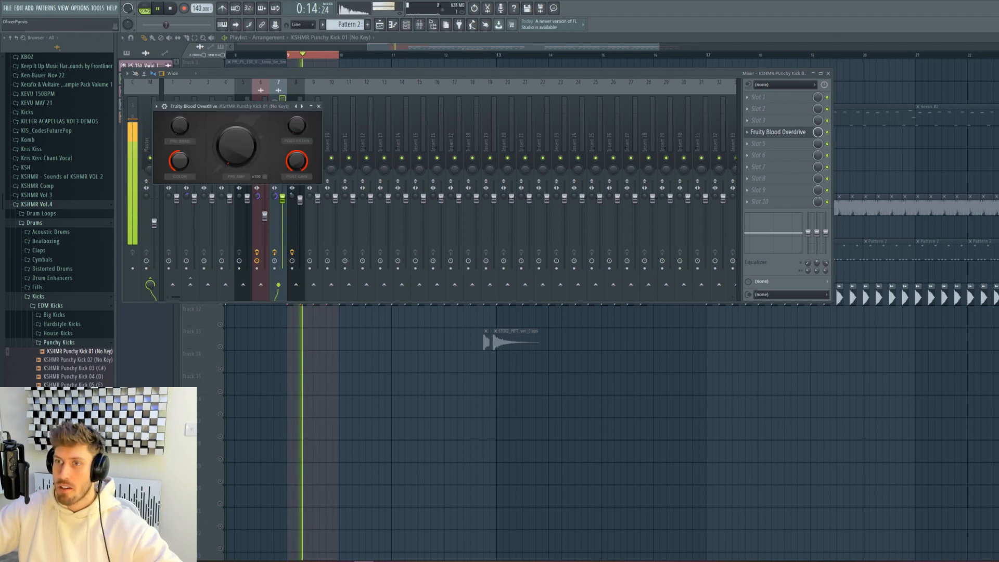
pyautogui.moveTo(235, 146)
pyautogui.mouseDown()
pyautogui.moveTo(235, 131)
pyautogui.moveTo(237, 166)
pyautogui.mouseUp()
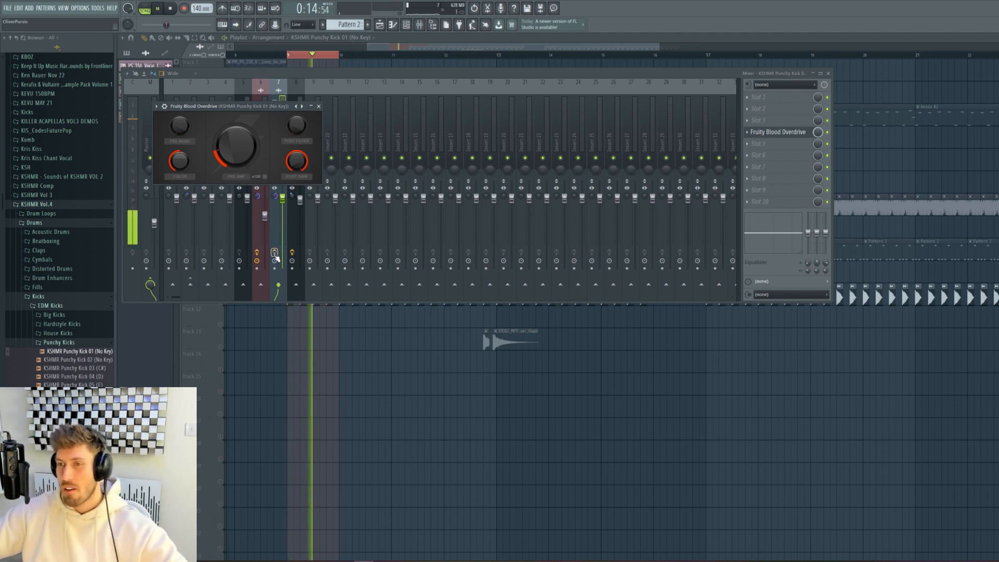
# - Load Pro-Q 3 into slot 6 of the Punchy Kick track and add a bell boost of about 2.9 dB near 5 kHz, Q about 3.7
pyautogui.click(765, 167)
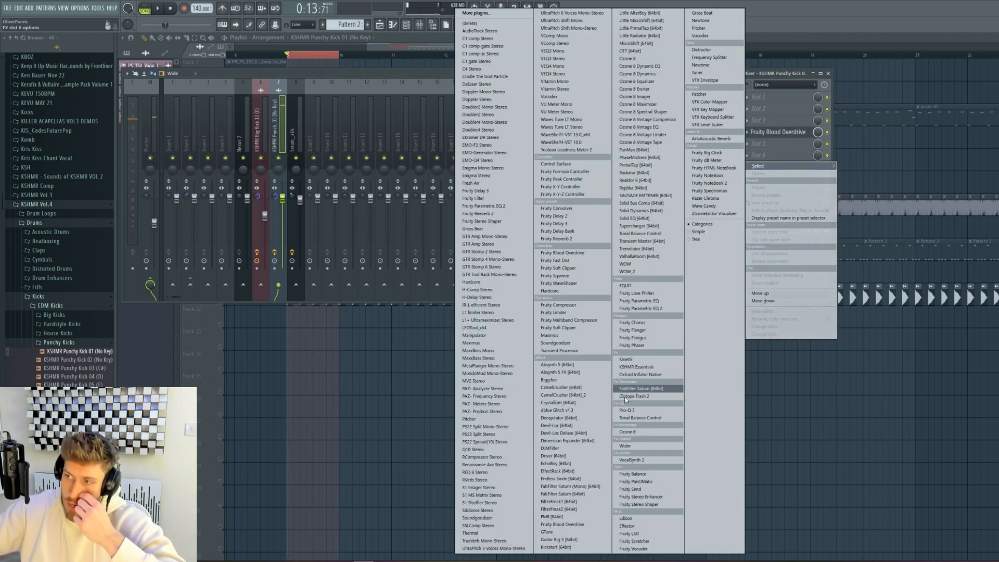
pyautogui.click(638, 413)
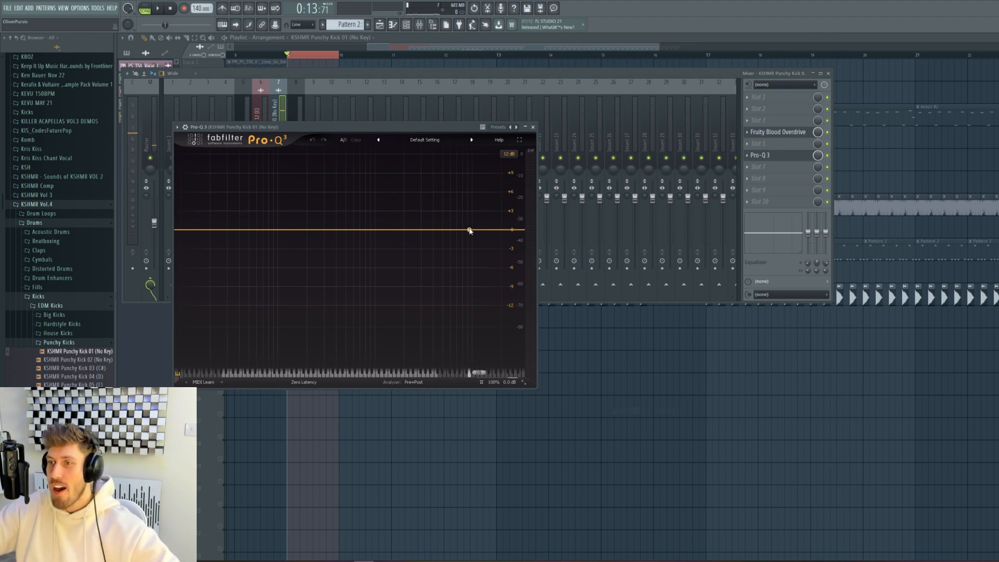
pyautogui.moveTo(470, 230); pyautogui.dragTo(445, 214)
pyautogui.press('space')
pyautogui.scroll(3, 444, 214)
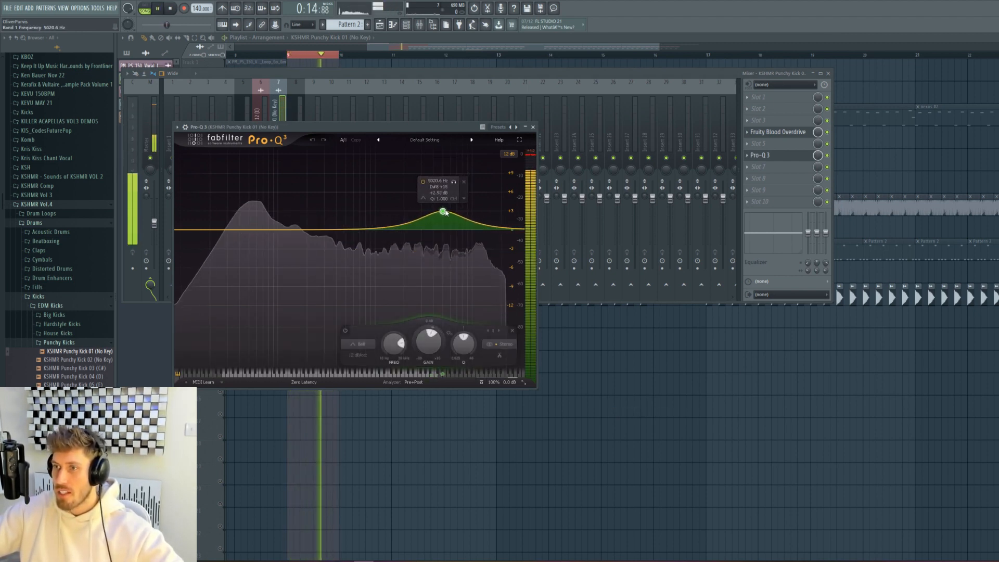
pyautogui.scroll(4, 443, 212)
pyautogui.press('space')
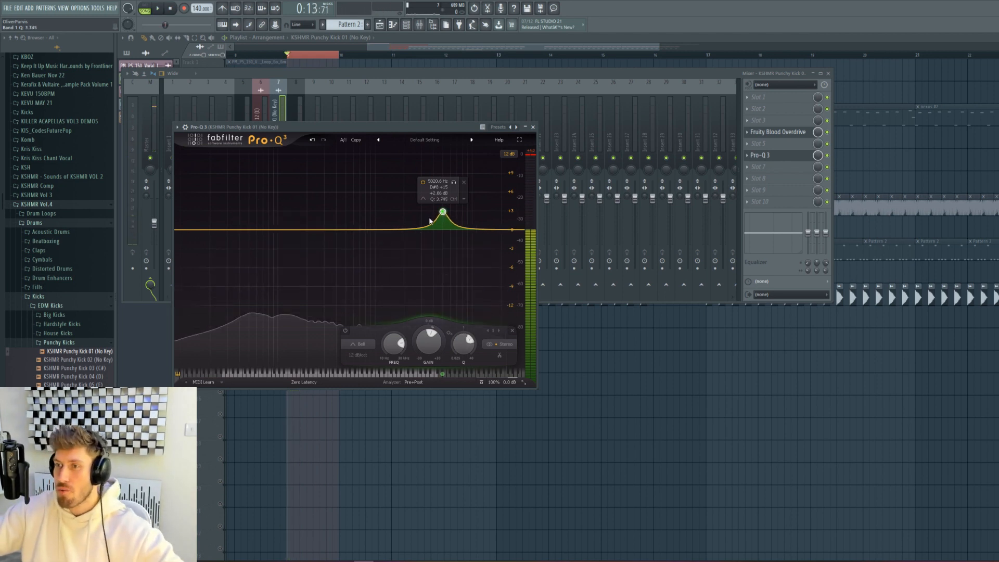
# - Add a second bell band to the punchy kick's Pro-Q 3 near 97 Hz with about 1.1 dB gain and a Q of about 2.8
pyautogui.moveTo(267, 244); pyautogui.dragTo(282, 214)
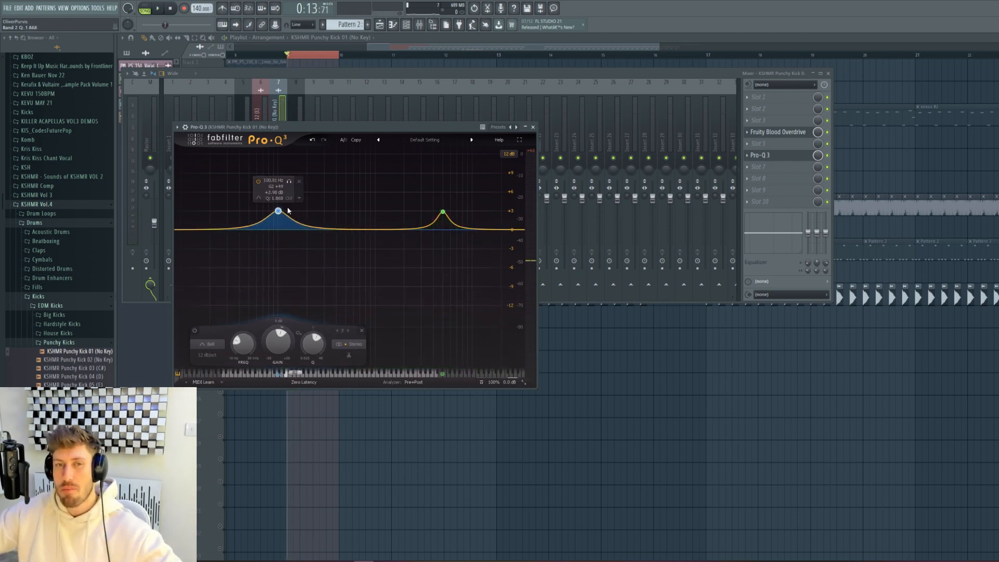
pyautogui.press('space')
pyautogui.moveTo(279, 211); pyautogui.dragTo(277, 223)
pyautogui.scroll(2, 278, 225)
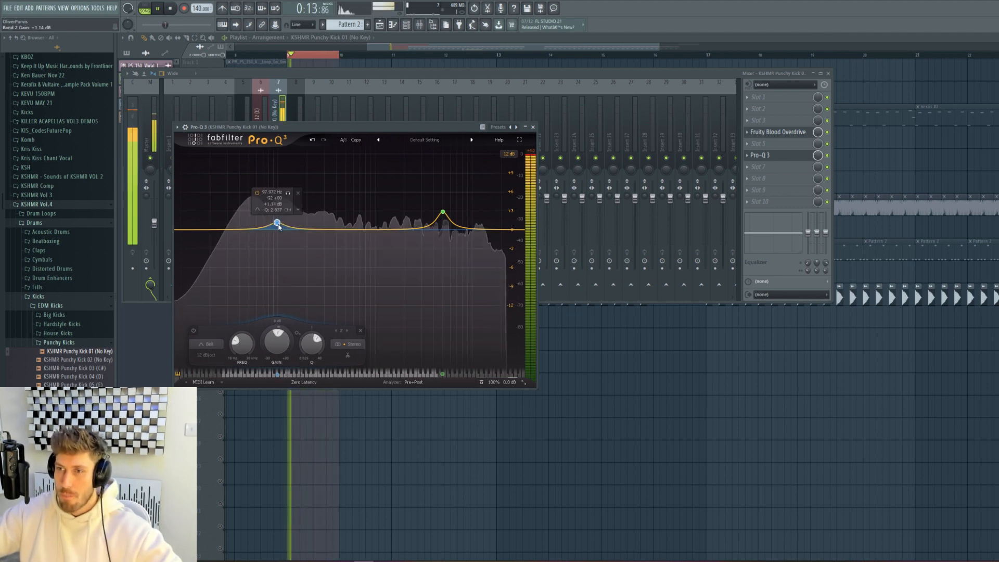
pyautogui.press('space')
# - Unmute the big kick on track 7, play both kick layers together, and reopen the punchy kick's Fruity Blood Overdrive
pyautogui.press('F12')
pyautogui.press('space')
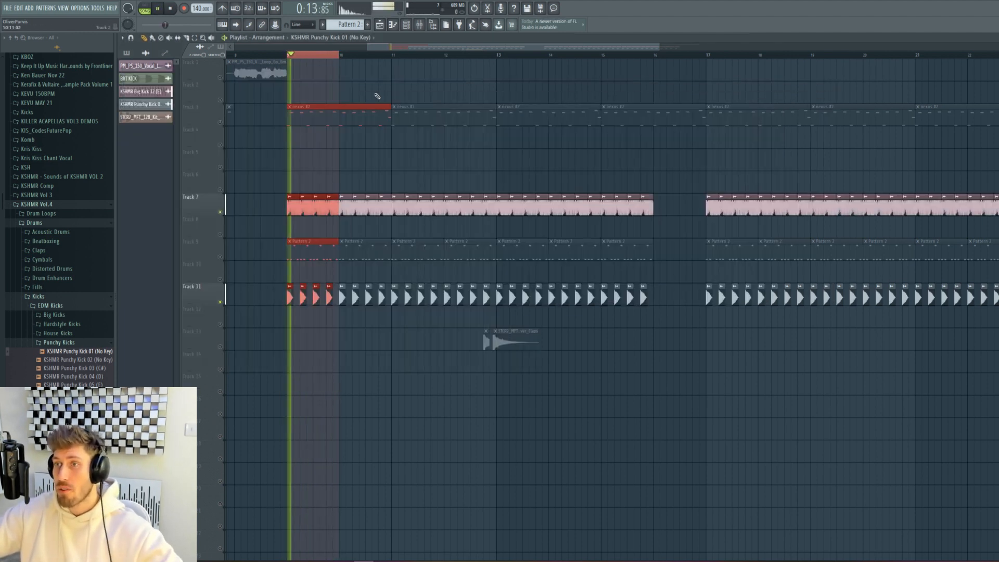
pyautogui.press('F9')
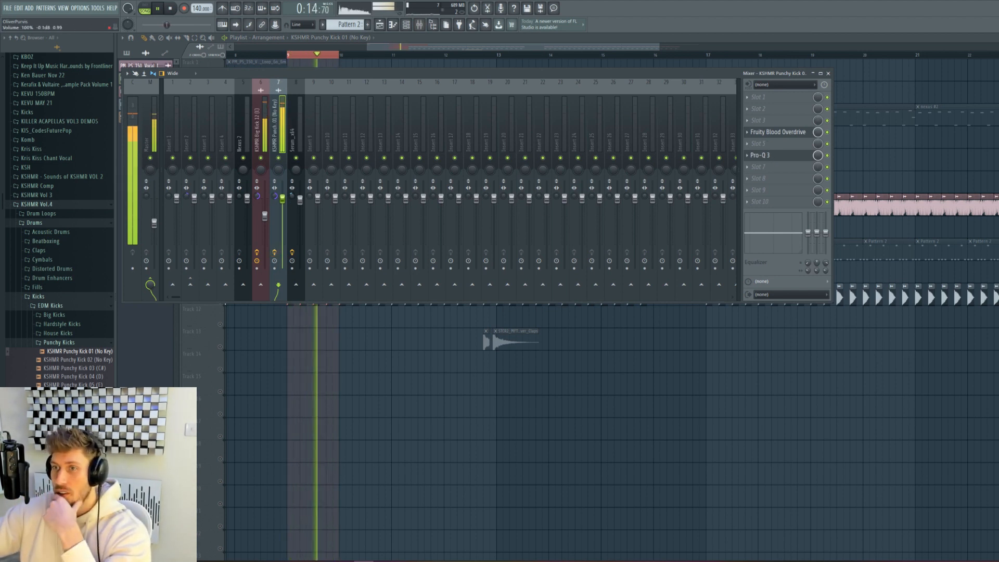
pyautogui.press('space')
pyautogui.click(780, 132)
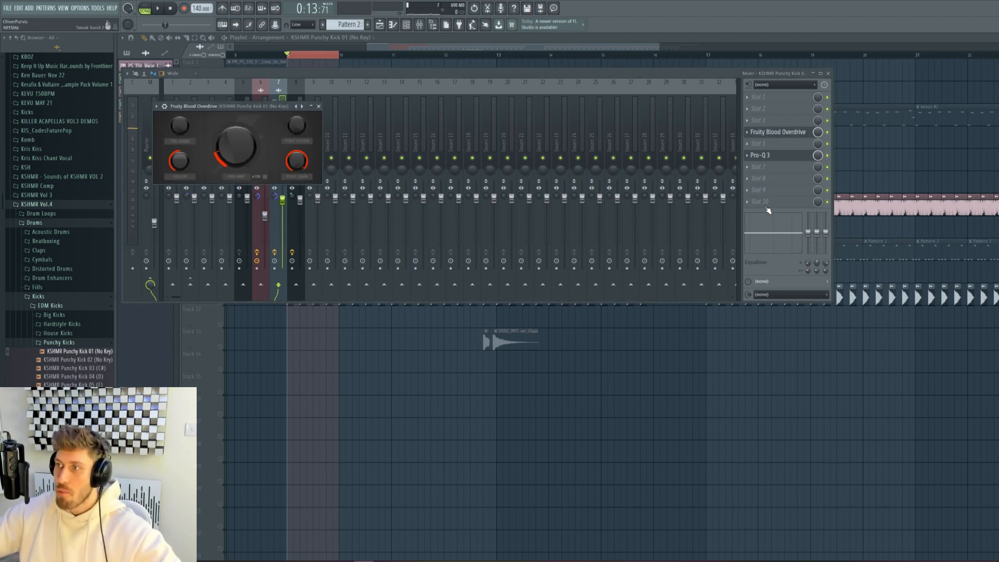
# - Load Transient Processor into slot 8 of the Punchy Kick track and set its Attack to 32.5% and Release to 15%
pyautogui.click(759, 178)
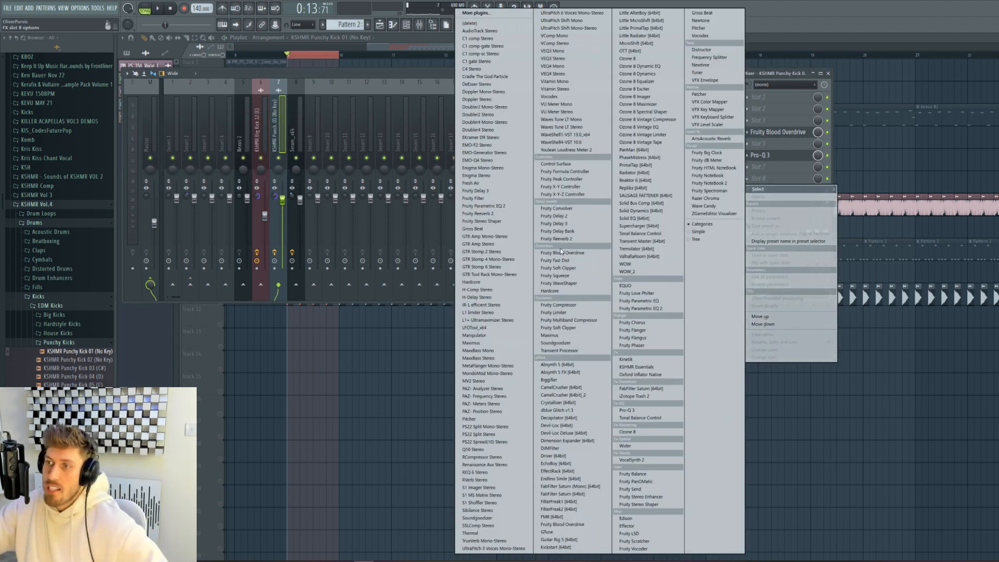
pyautogui.click(559, 350)
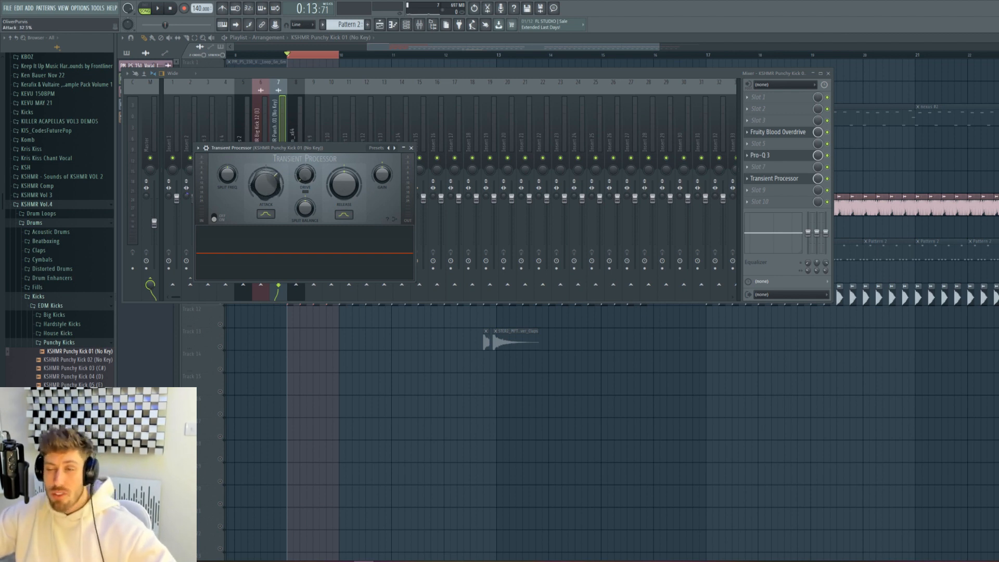
pyautogui.press('space')
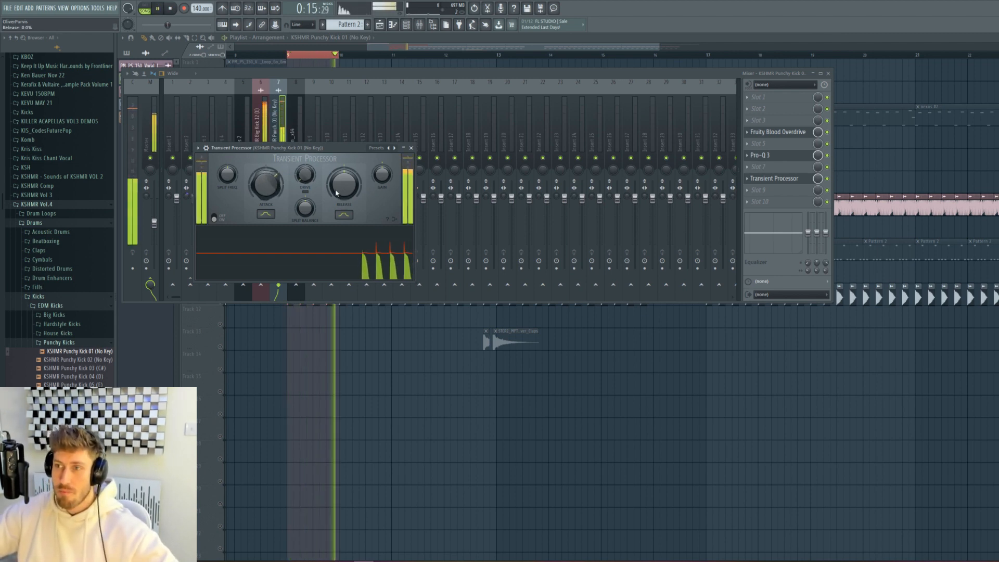
pyautogui.moveTo(336, 193); pyautogui.dragTo(348, 183)
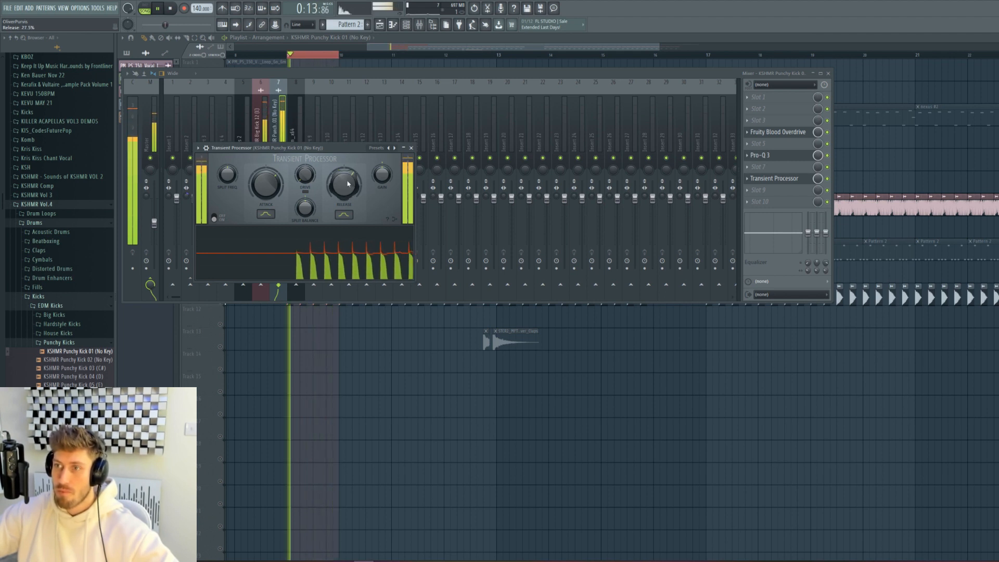
pyautogui.scroll(-5, 347, 184)
pyautogui.press('space')
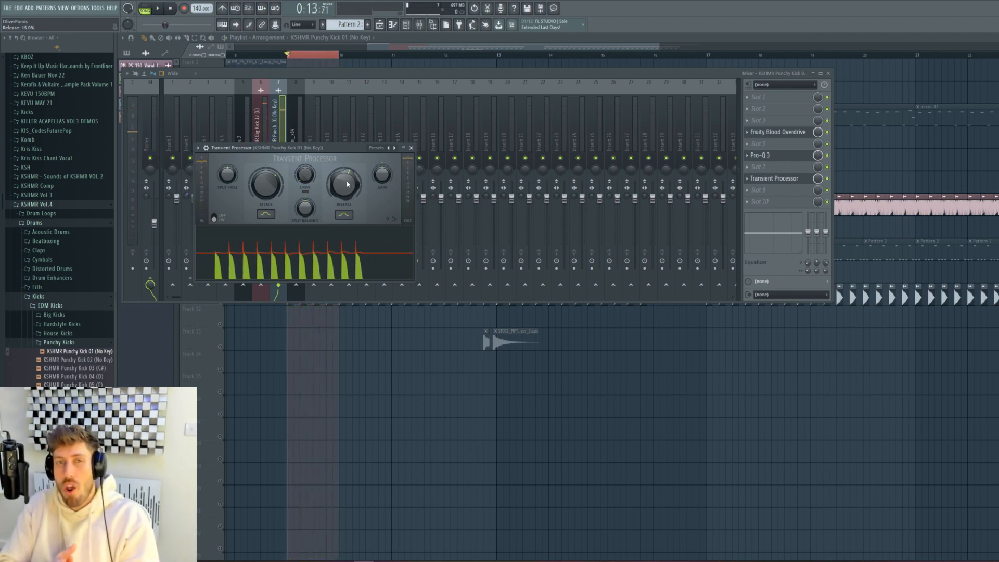
# - Lower the KSHMR Big Kick mixer fader slightly while playing both kick layers, and return to the playlist
pyautogui.click(390, 46)
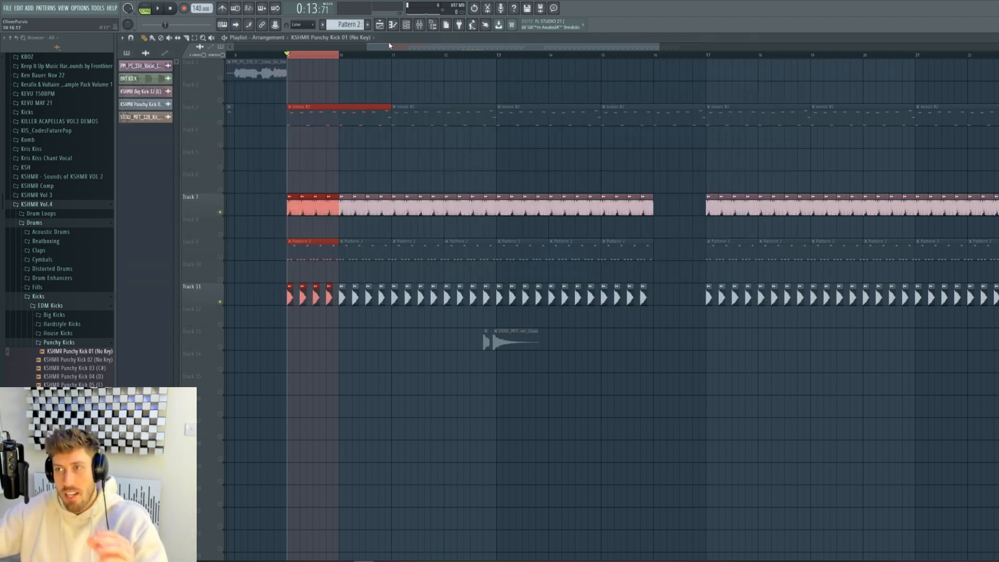
pyautogui.doubleClick(330, 206)
pyautogui.click(420, 26)
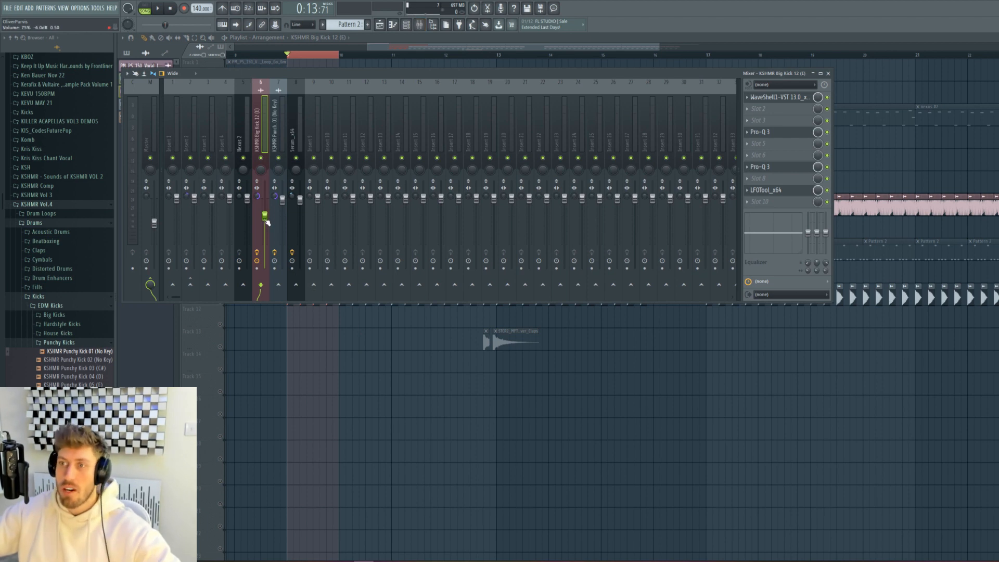
pyautogui.press('space')
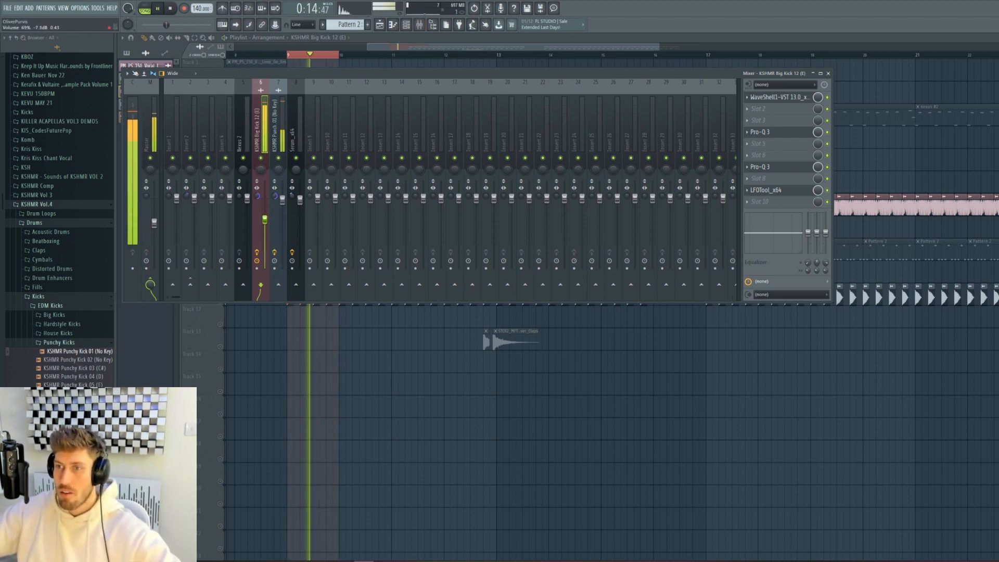
pyautogui.click(420, 24)
pyautogui.press('space')
# - Unmute the Nexus melody on track 3, play it with the kicks, and open its pattern and the channel rack
pyautogui.click(221, 123)
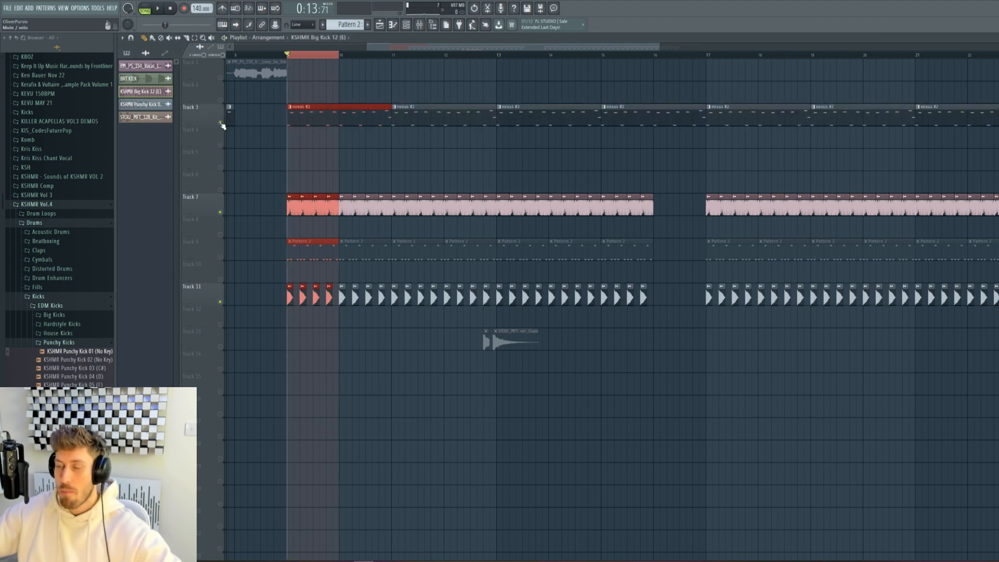
pyautogui.press('space')
pyautogui.doubleClick(334, 114)
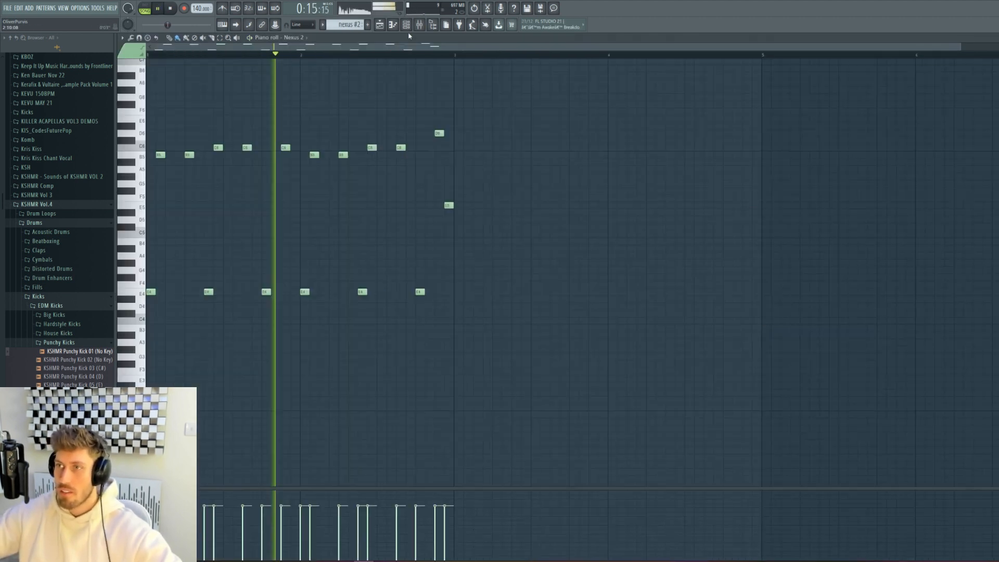
pyautogui.click(410, 27)
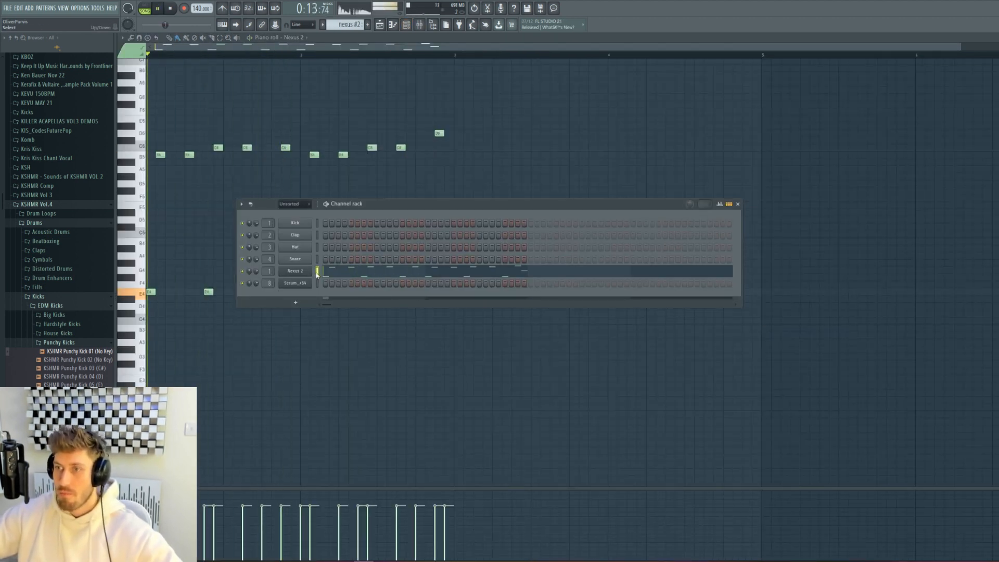
# - Load CamelCrusher into slot 1 of mixer Insert 1 and set its Master Mix to 78% during playback
pyautogui.click(419, 26)
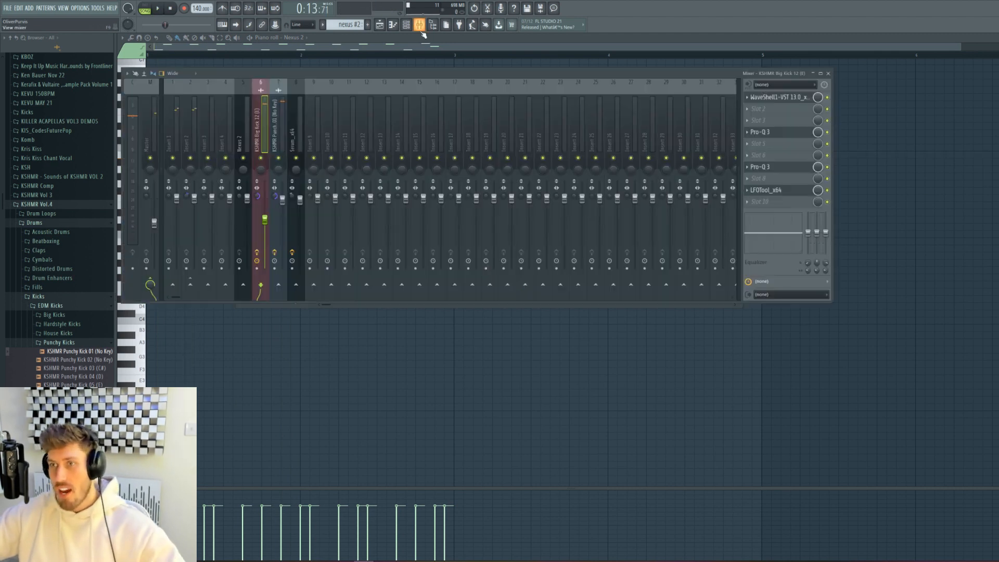
pyautogui.click(172, 136)
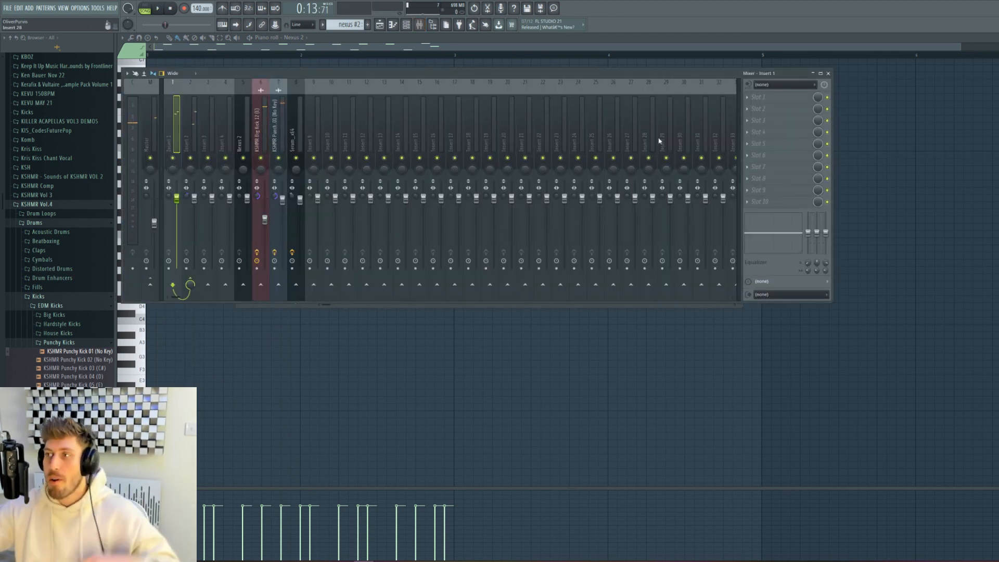
pyautogui.click(768, 98)
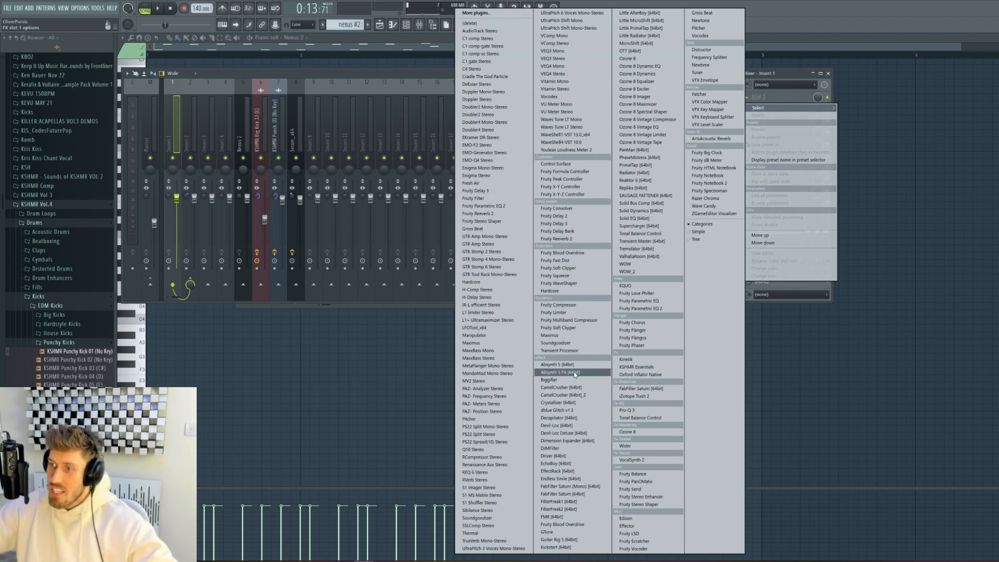
pyautogui.click(576, 388)
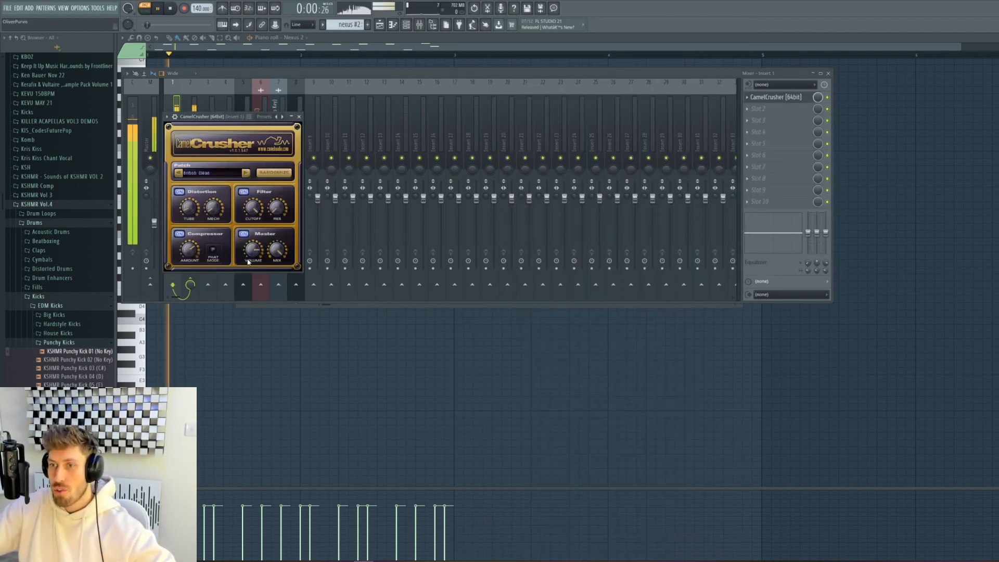
pyautogui.moveTo(277, 262); pyautogui.dragTo(278, 255)
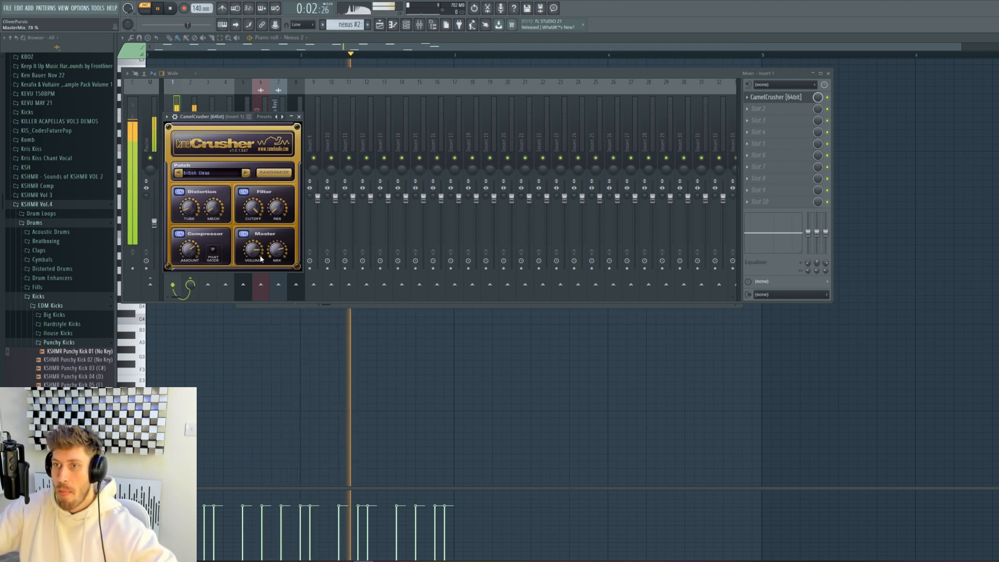
pyautogui.moveTo(212, 209); pyautogui.dragTo(213, 210)
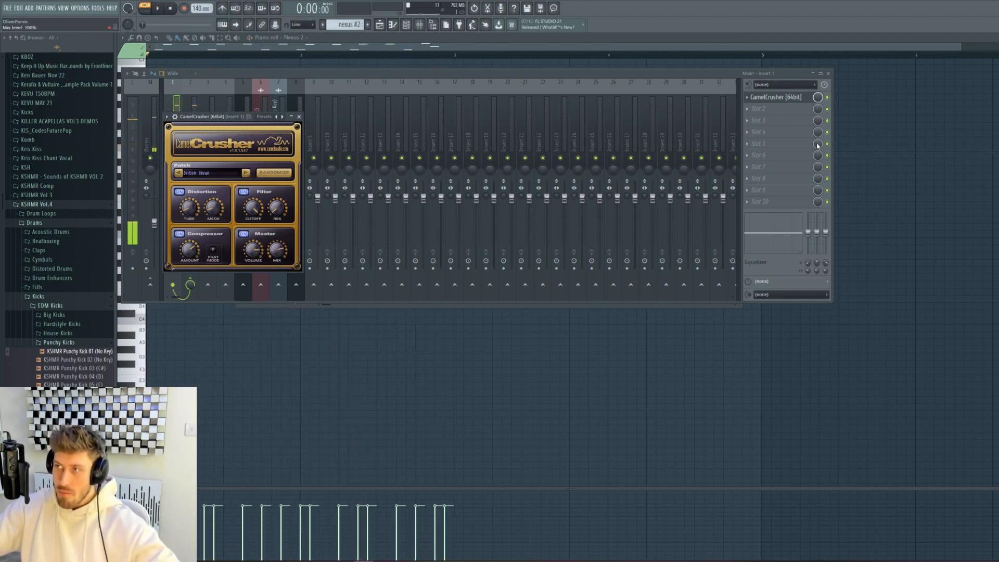
# - Load Fruity Blood Overdrive into slot 2 and FabFilter Pro-Q 3 into slot 3 of mixer Insert 1 during playback
pyautogui.click(775, 112)
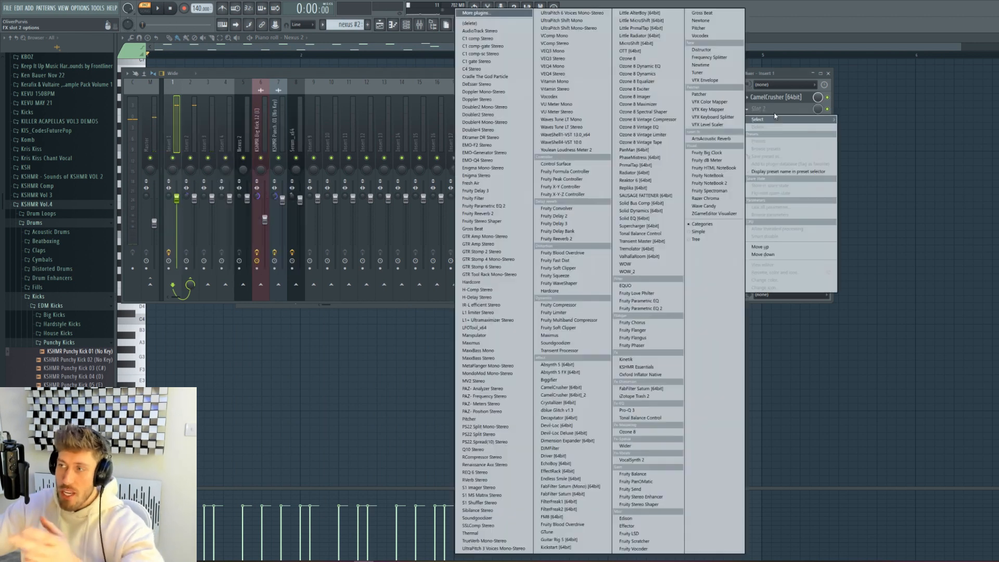
pyautogui.click(590, 256)
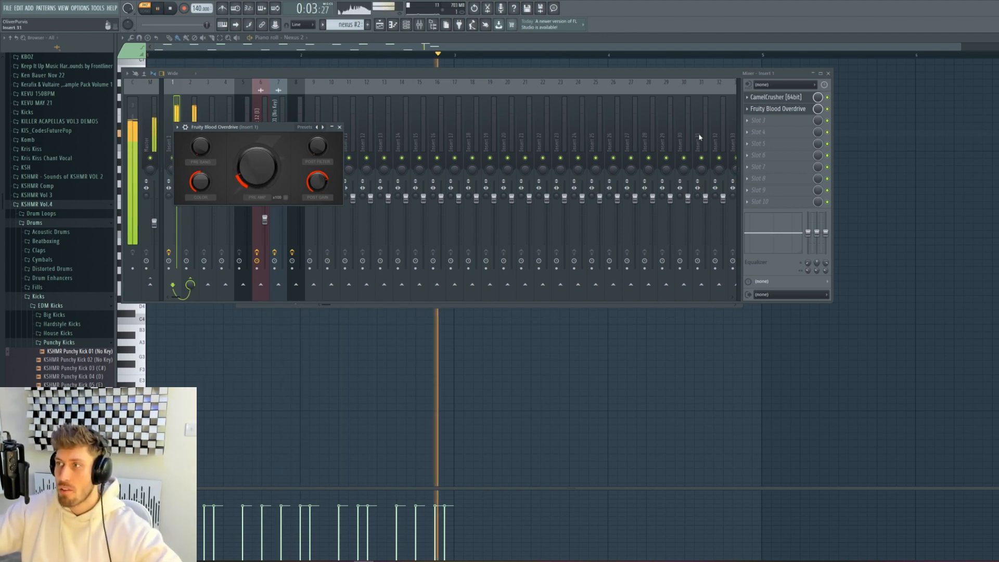
pyautogui.click(775, 121)
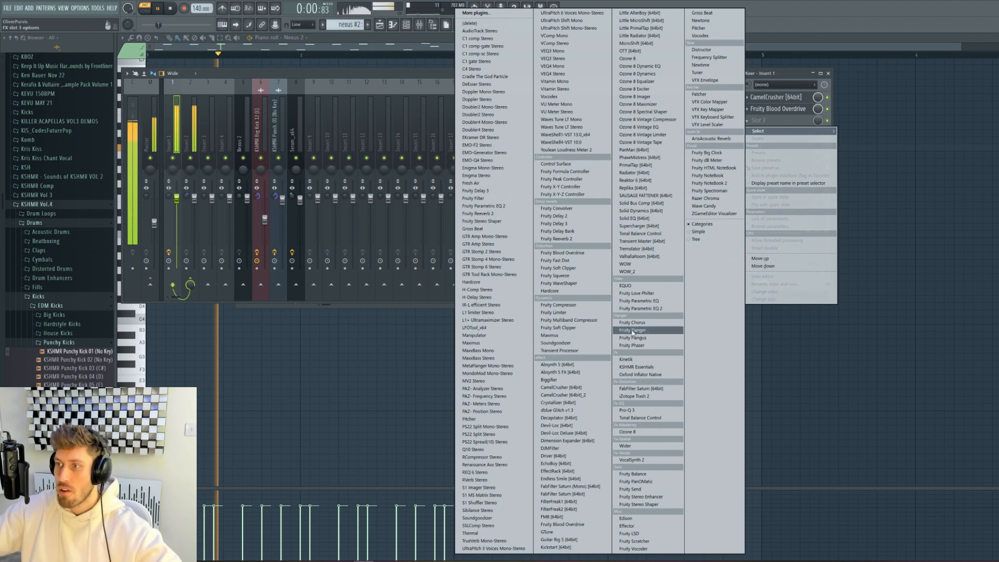
pyautogui.click(631, 410)
pyautogui.press('space')
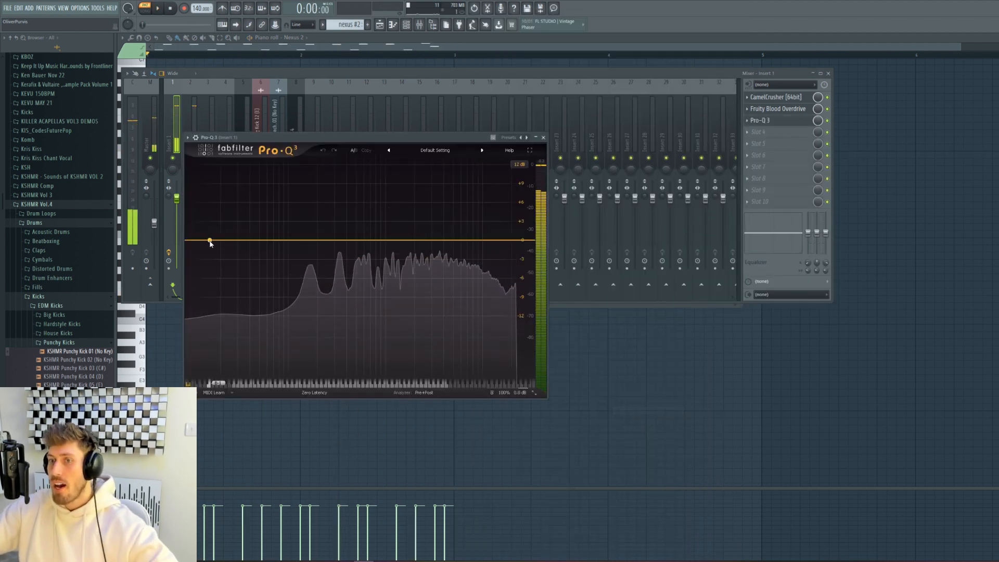
# - Add a low cut in Pro-Q 3 with a Brickwall slope and set it to about 70 Hz while playing the playlist section
pyautogui.moveTo(209, 240); pyautogui.dragTo(227, 271)
pyautogui.click(211, 355)
pyautogui.click(212, 295)
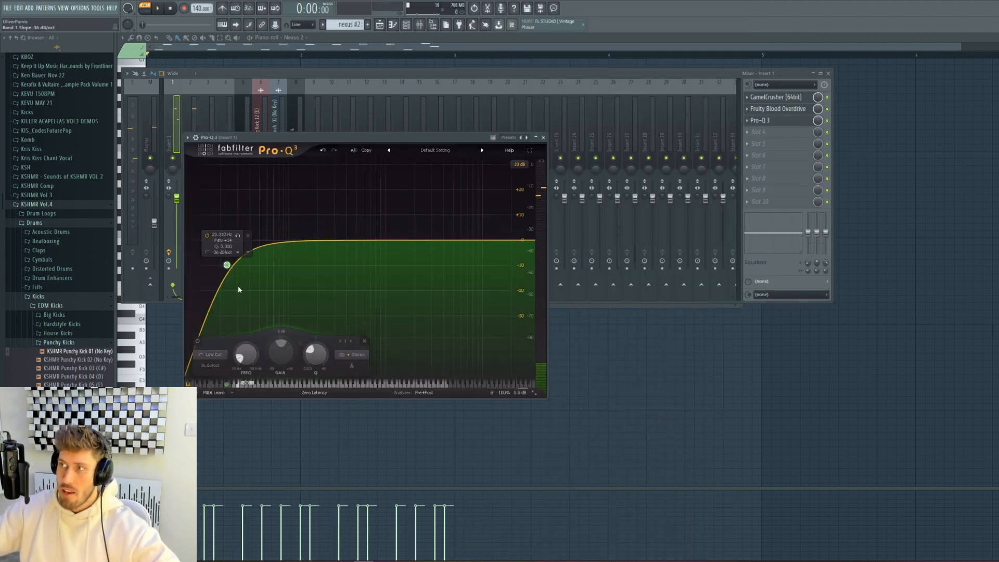
pyautogui.moveTo(225, 262); pyautogui.dragTo(284, 245)
pyautogui.press('space')
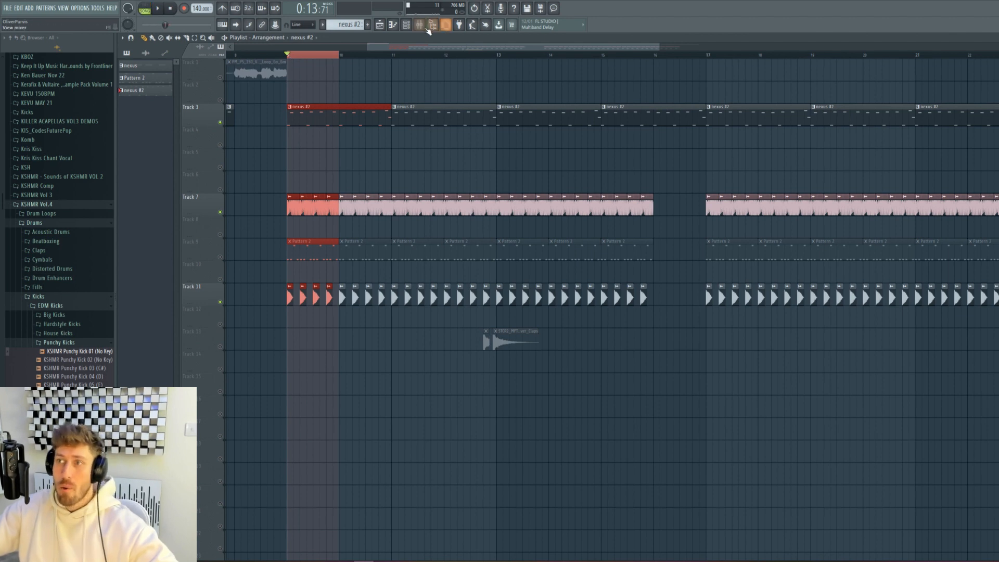
pyautogui.click(419, 25)
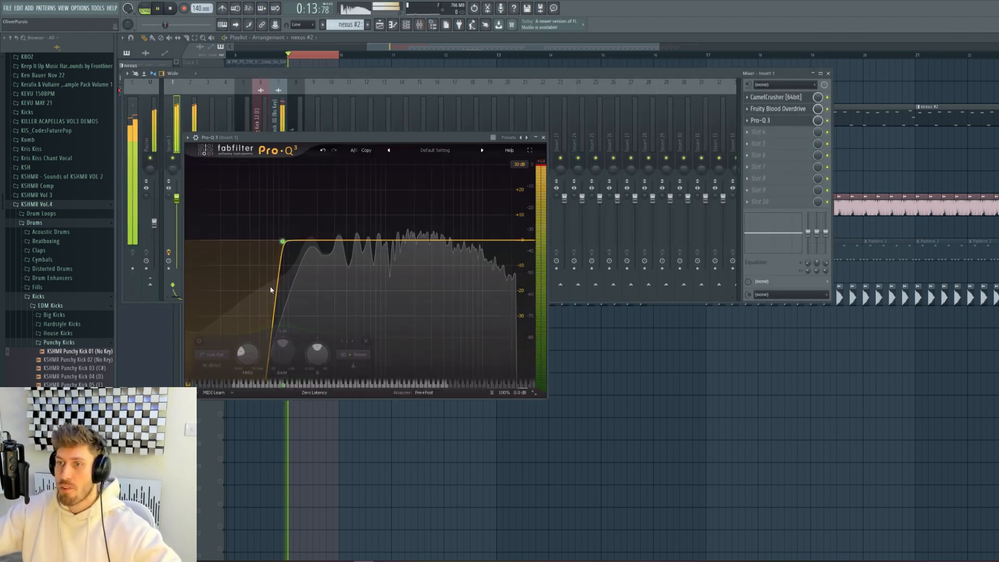
pyautogui.moveTo(283, 242)
pyautogui.mouseDown()
pyautogui.moveTo(245, 241)
pyautogui.moveTo(273, 240)
pyautogui.mouseUp()
pyautogui.keyDown('alt'); pyautogui.keyDown('shift'); pyautogui.click(290, 241); pyautogui.keyUp('shift'); pyautogui.keyUp('alt')
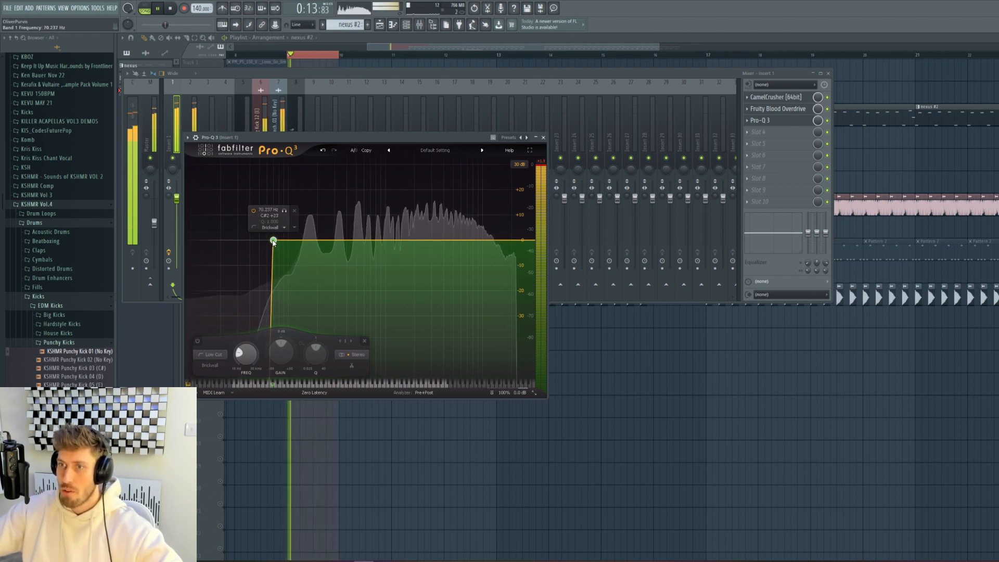
pyautogui.press('space')
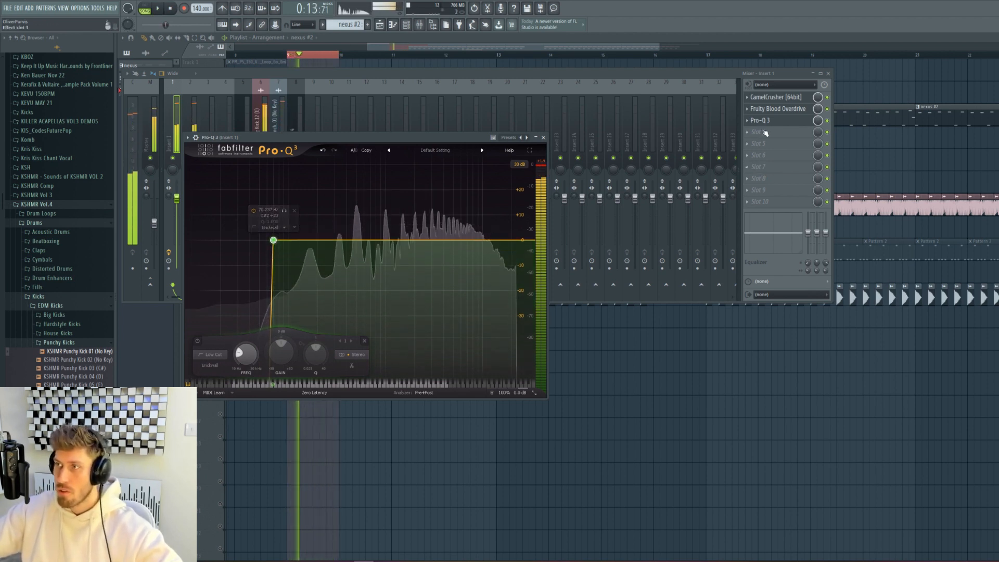
# - Add a gentle midrange bell boost in Pro-Q 3 and a second bell at about 149 Hz with +1.9 dB gain
pyautogui.moveTo(366, 239)
pyautogui.mouseDown()
pyautogui.moveTo(366, 222)
pyautogui.moveTo(352, 226)
pyautogui.mouseUp()
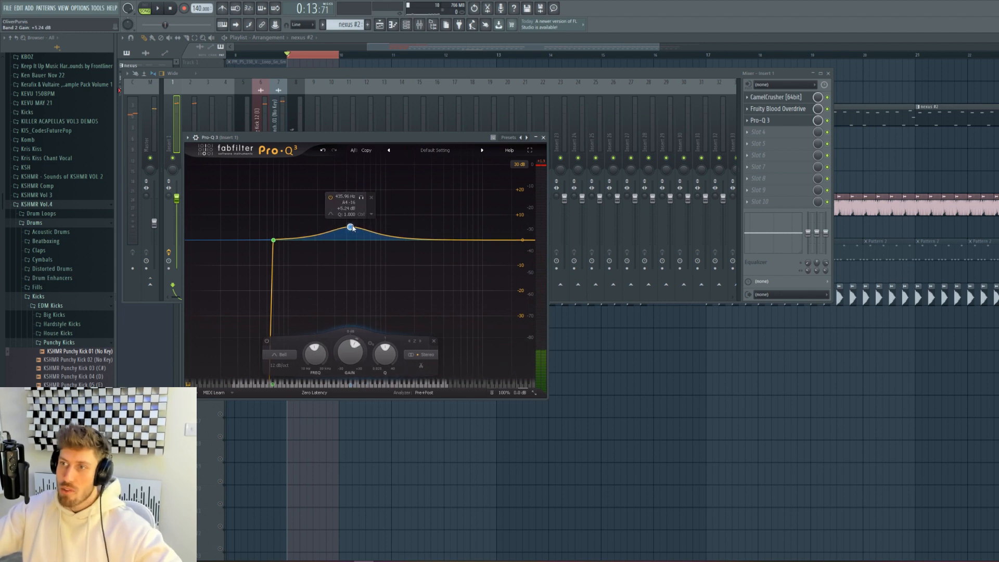
pyautogui.press('space')
pyautogui.click(144, 8)
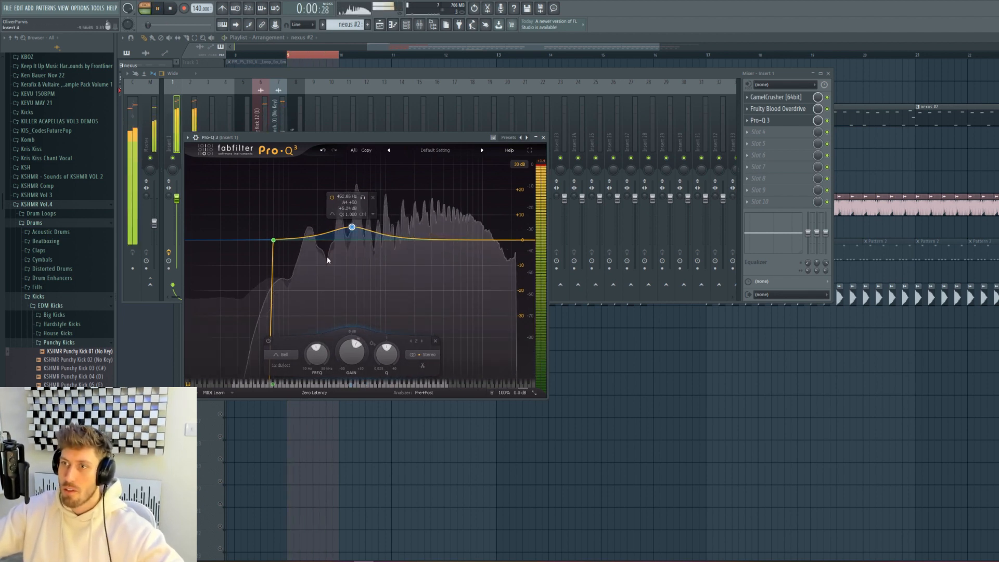
pyautogui.moveTo(352, 227); pyautogui.dragTo(318, 213)
pyautogui.press('space')
pyautogui.moveTo(312, 225)
pyautogui.mouseDown()
pyautogui.moveTo(298, 222)
pyautogui.moveTo(303, 207)
pyautogui.moveTo(306, 225)
pyautogui.mouseUp()
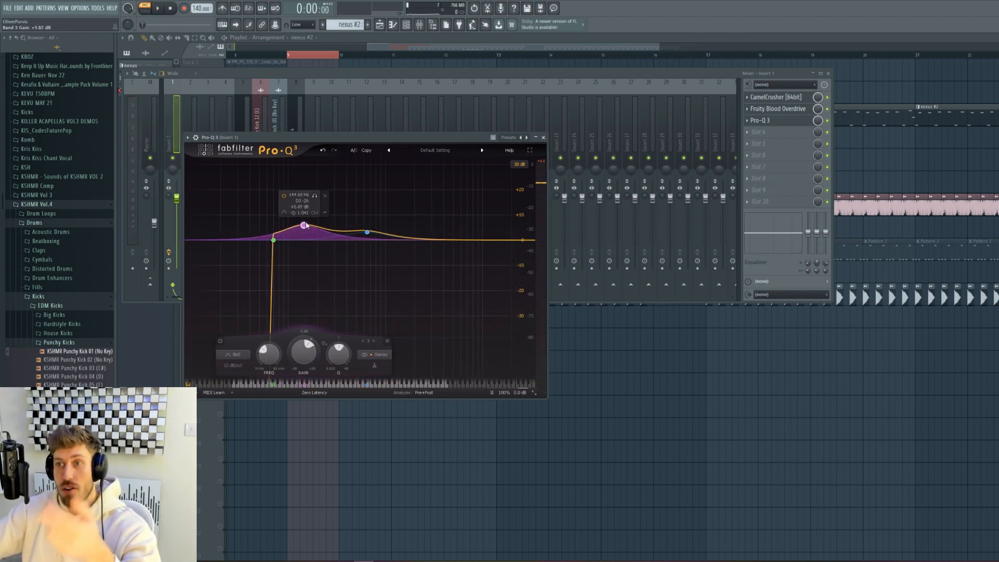
pyautogui.click(284, 204)
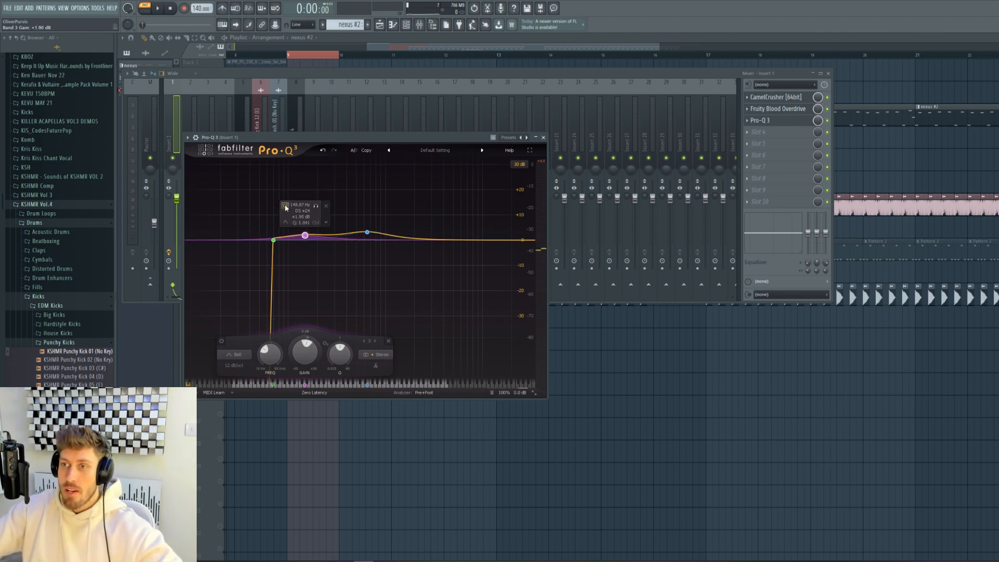
# - Refine the midrange bell in Pro-Q 3 and add a slight high-shelf boost at the top end during playback
pyautogui.moveTo(368, 233)
pyautogui.moveTo(368, 233)
pyautogui.mouseDown()
pyautogui.moveTo(409, 224)
pyautogui.moveTo(391, 233)
pyautogui.moveTo(399, 236)
pyautogui.moveTo(369, 234)
pyautogui.mouseUp()
pyautogui.scroll(4, 369, 228)
pyautogui.press('space')
pyautogui.moveTo(506, 241); pyautogui.dragTo(485, 236)
# - Load Fruity Delay 3 into slot 4 of Insert 1 and apply the vocal delay preset
pyautogui.click(787, 165)
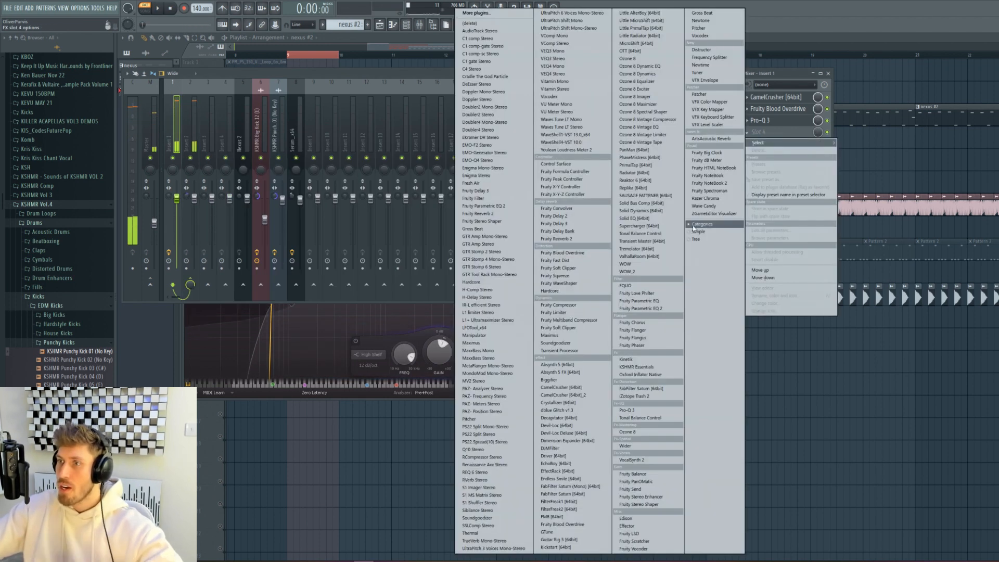
pyautogui.click(485, 195)
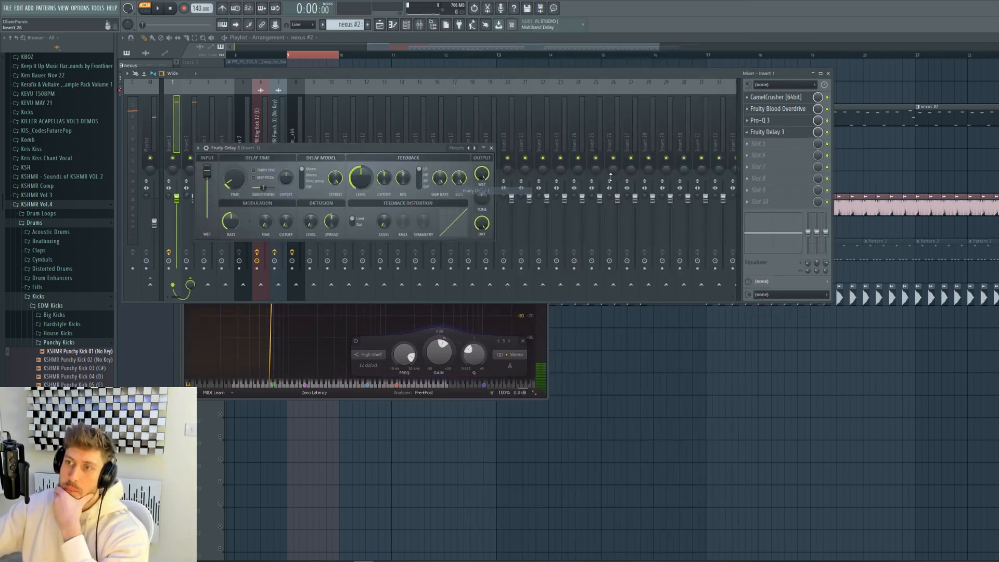
pyautogui.click(198, 148)
pyautogui.moveTo(239, 178)
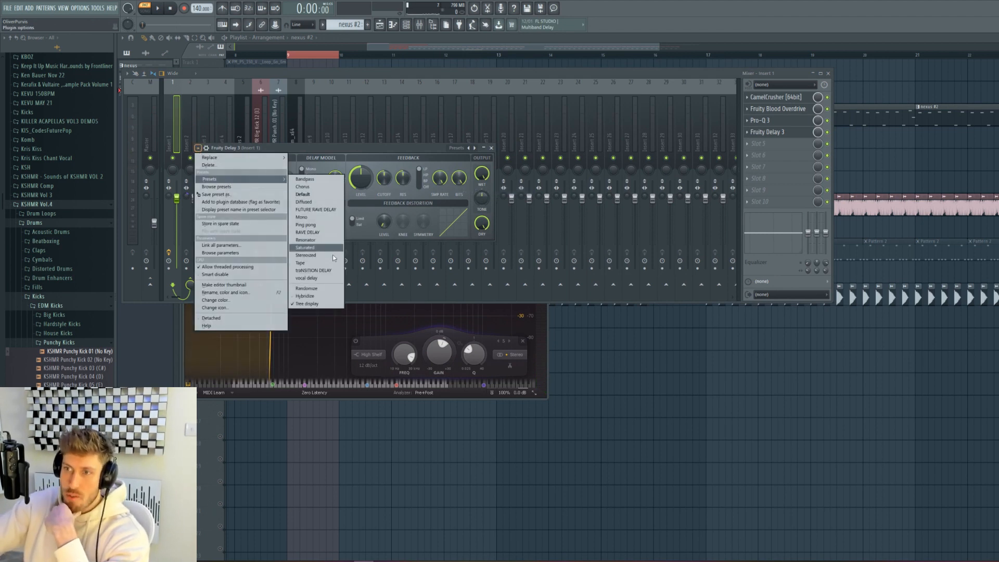
pyautogui.click(326, 277)
# - Set the delay time to 2:0 and reduce Fruity Delay 3's wet output and feedback level while playing the melody
pyautogui.press('space')
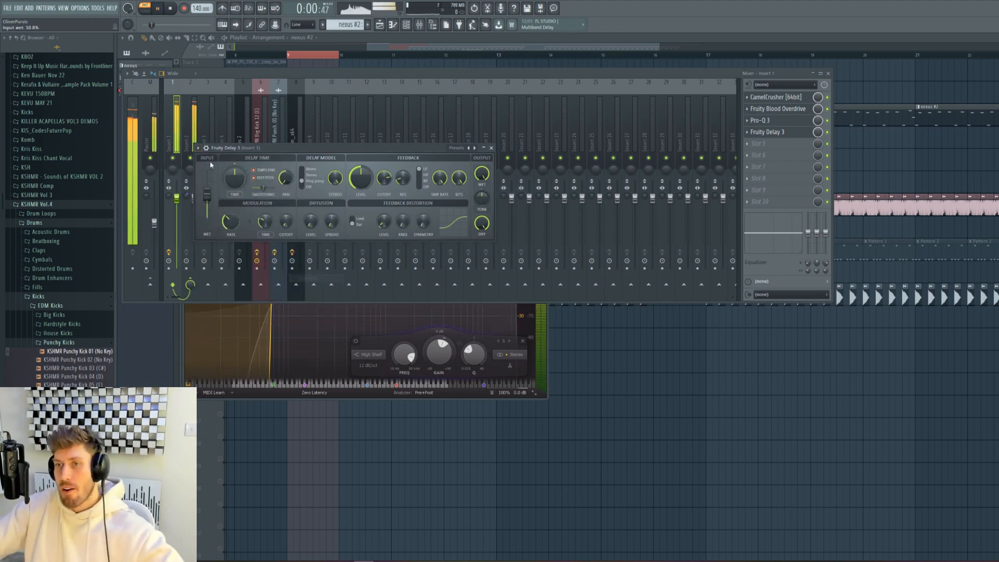
pyautogui.click(198, 148)
pyautogui.moveTo(223, 180)
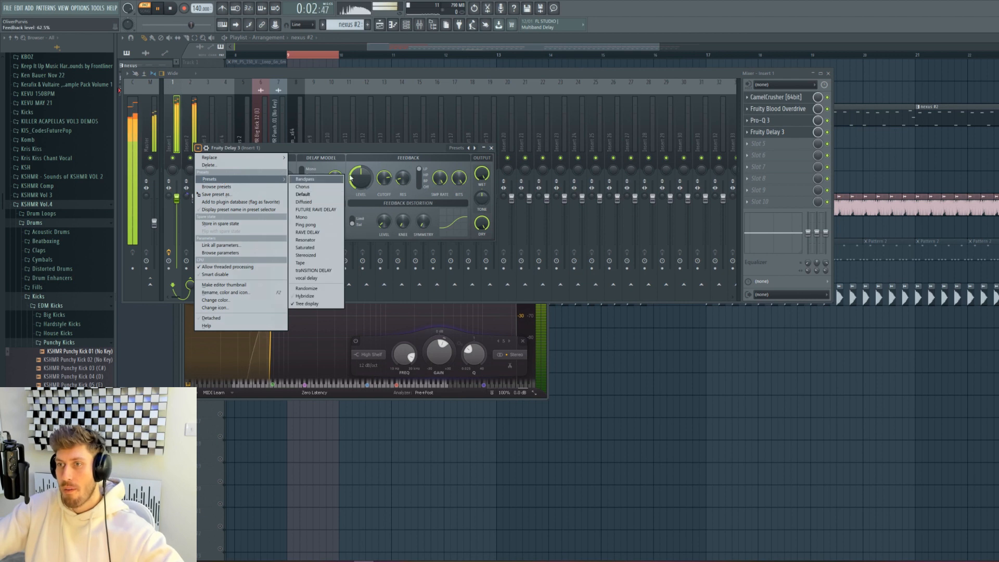
pyautogui.click(312, 195)
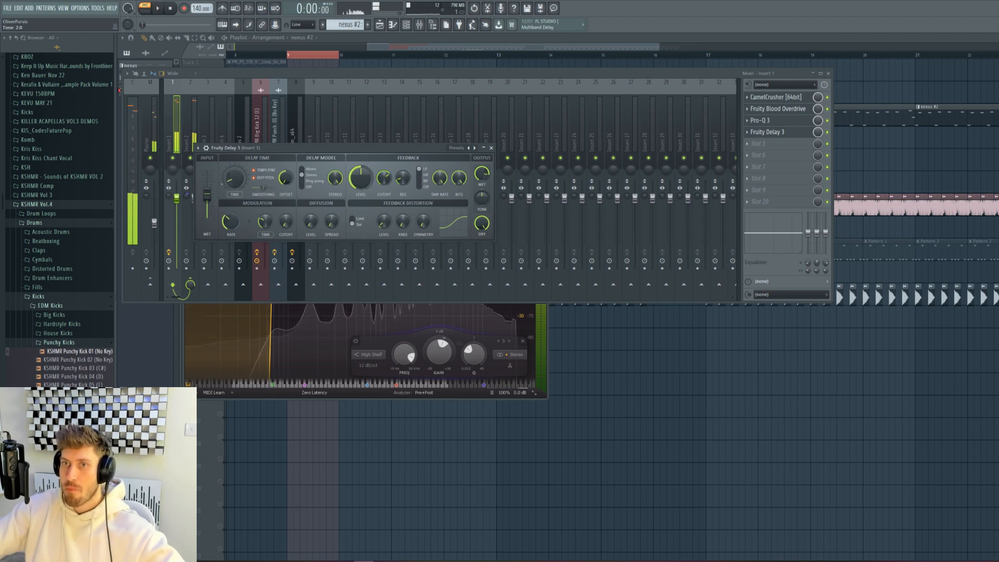
pyautogui.press('space')
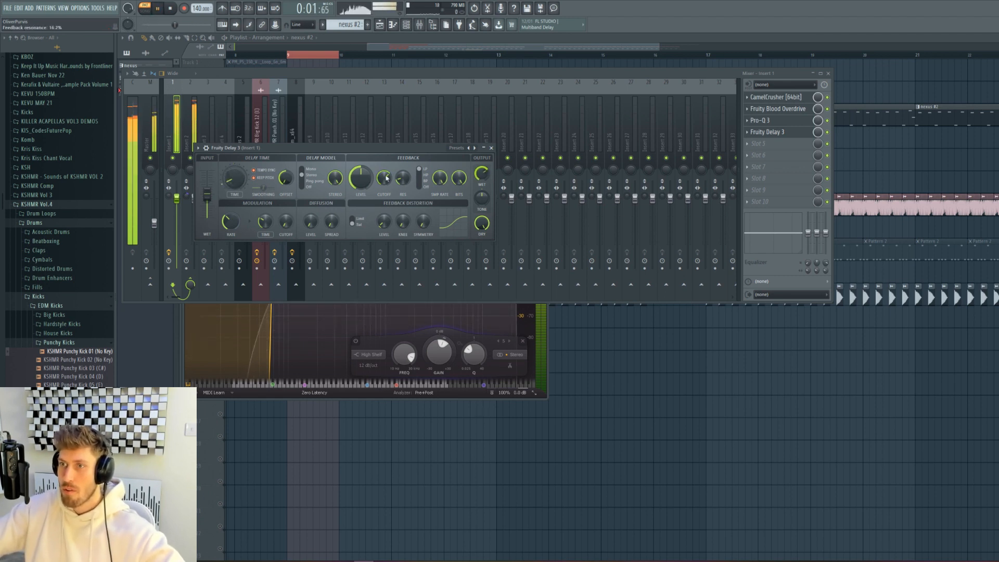
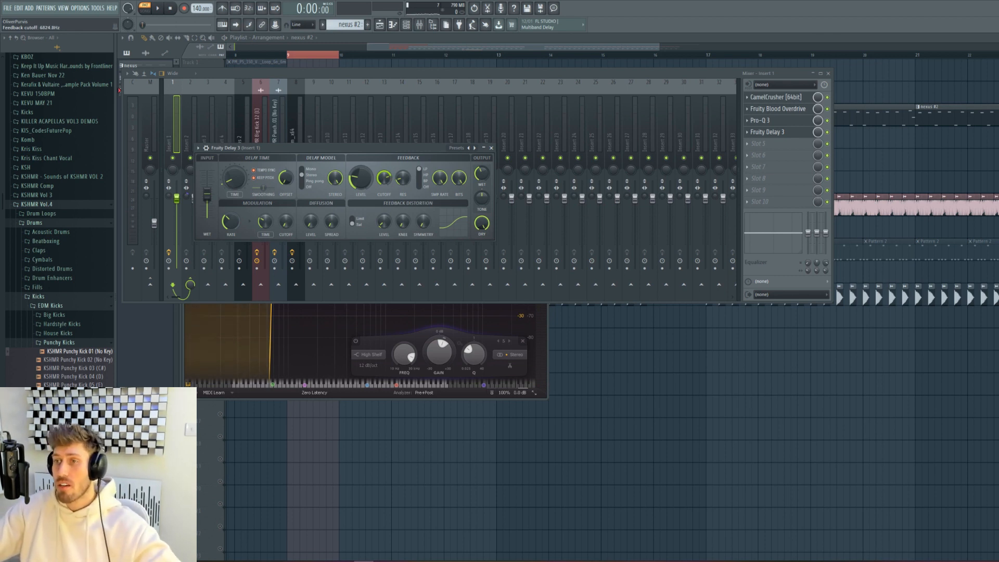
# - Undo the last Fruity Delay 3 knob tweak and fine-tune its wet output level during playback
pyautogui.press('space')
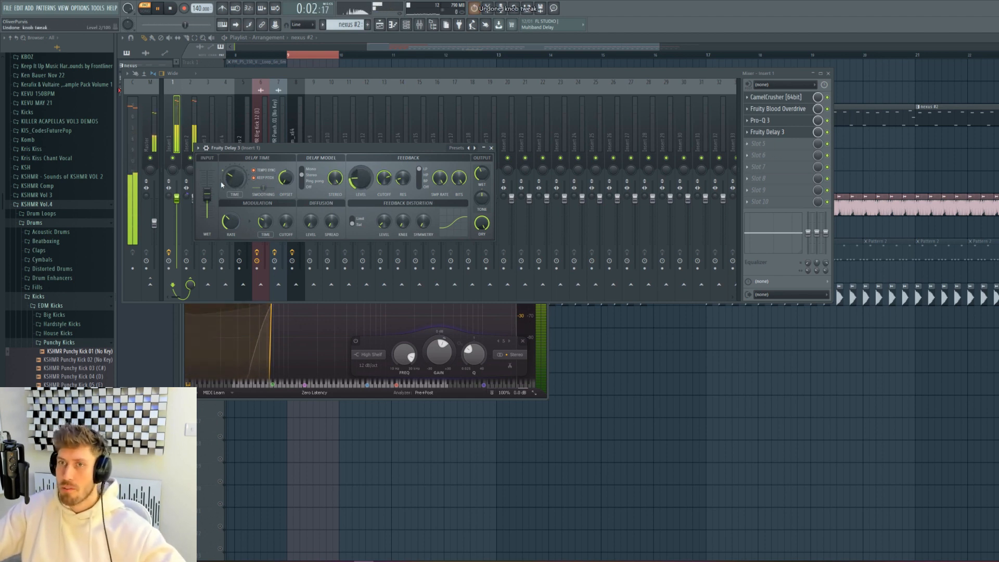
pyautogui.hotkey('ctrl', 'z')
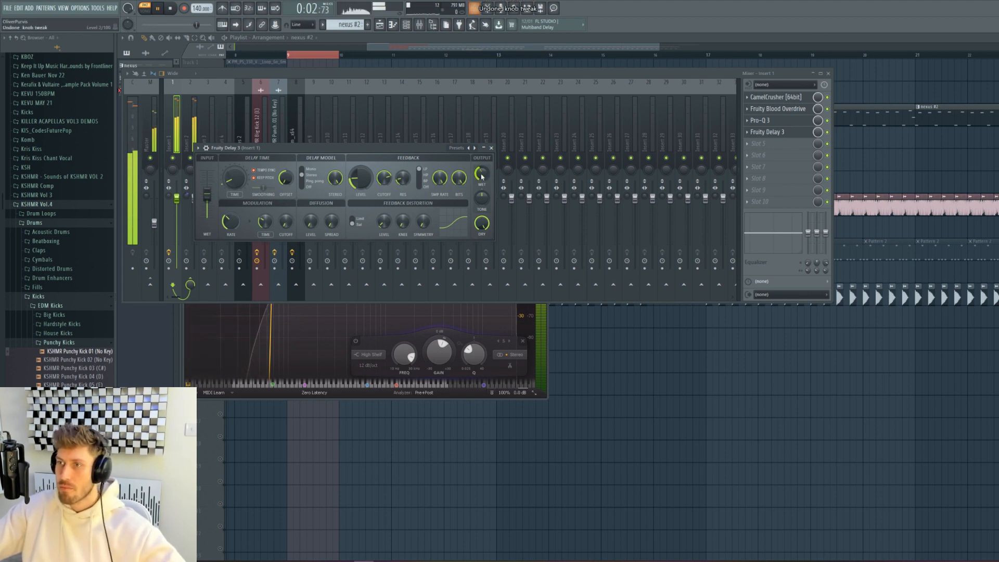
pyautogui.moveTo(482, 176); pyautogui.dragTo(482, 209)
pyautogui.press('space')
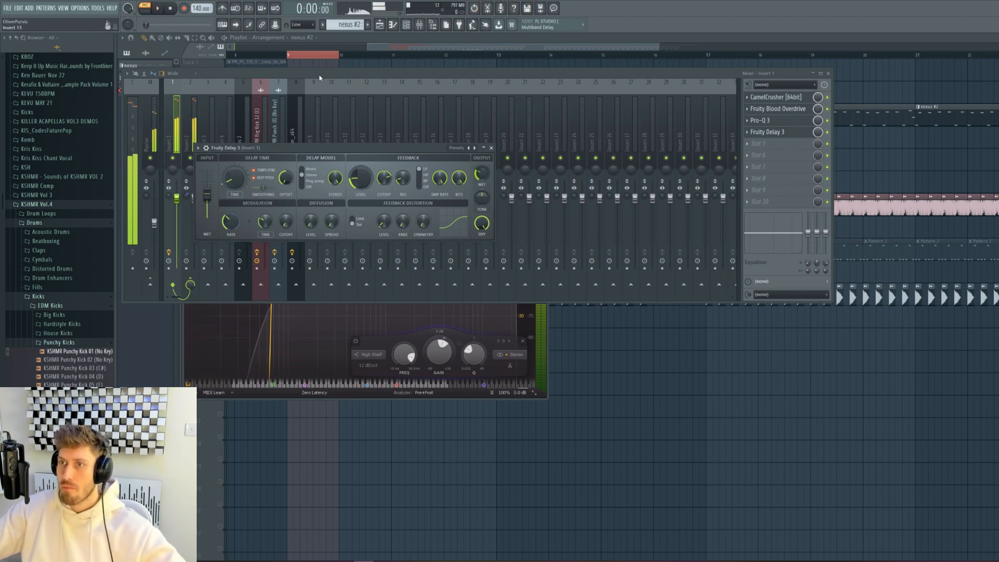
# - Extend the playlist time selection to cover bars 9 to 17 and reopen the mixer
pyautogui.moveTo(291, 55); pyautogui.dragTo(708, 49)
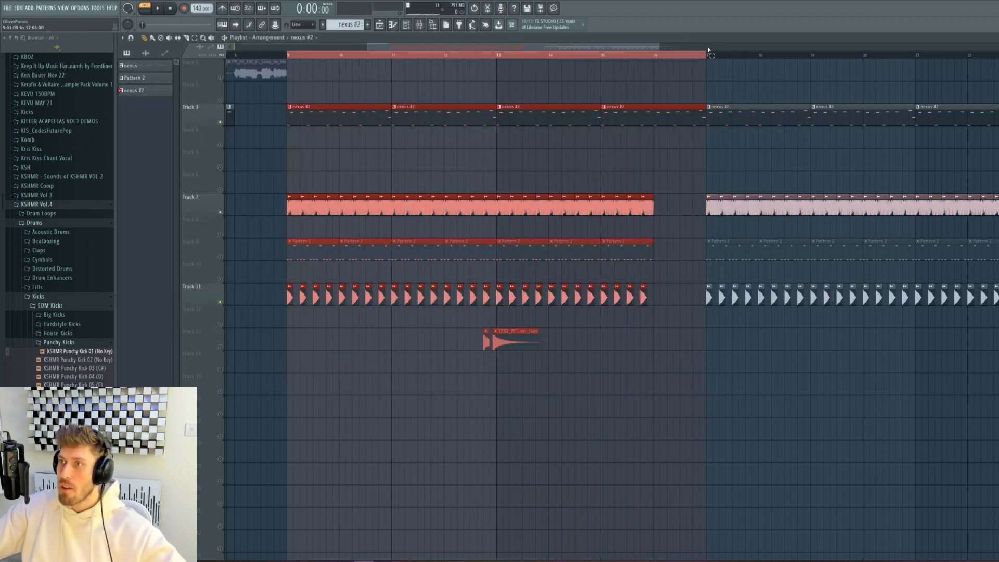
pyautogui.click(423, 28)
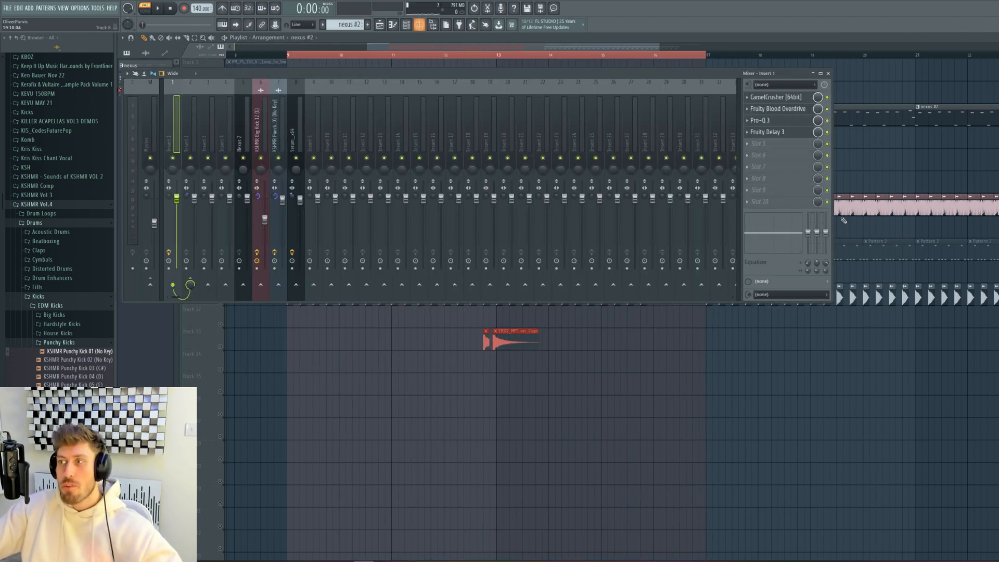
# - Automate the output wet level of Insert 1's Fruity Delay 3 with a clip on Track 4, enable that track and ramp the clip upward
pyautogui.click(804, 134)
pyautogui.rightClick(485, 171)
pyautogui.click(515, 229)
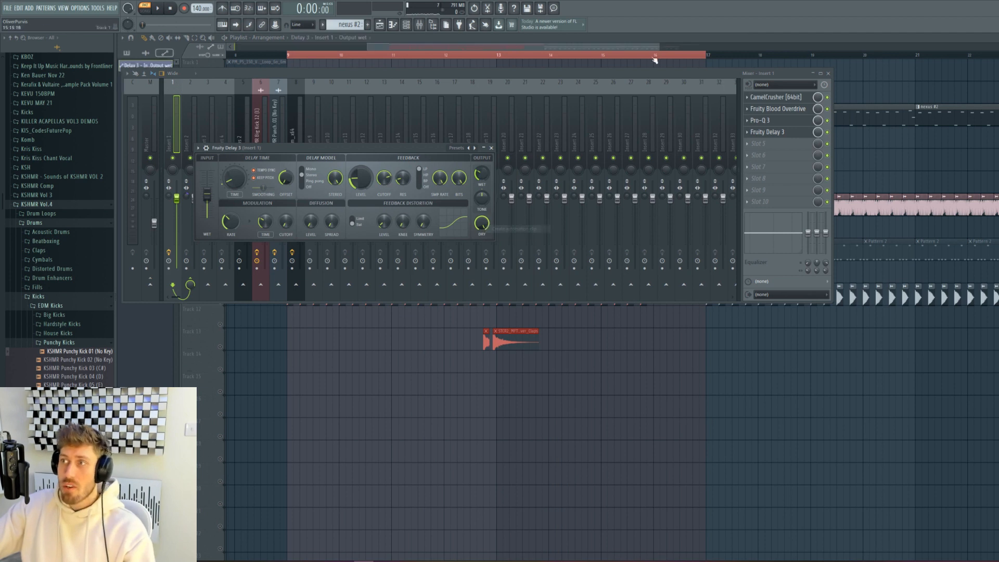
pyautogui.moveTo(659, 49); pyautogui.dragTo(820, 48)
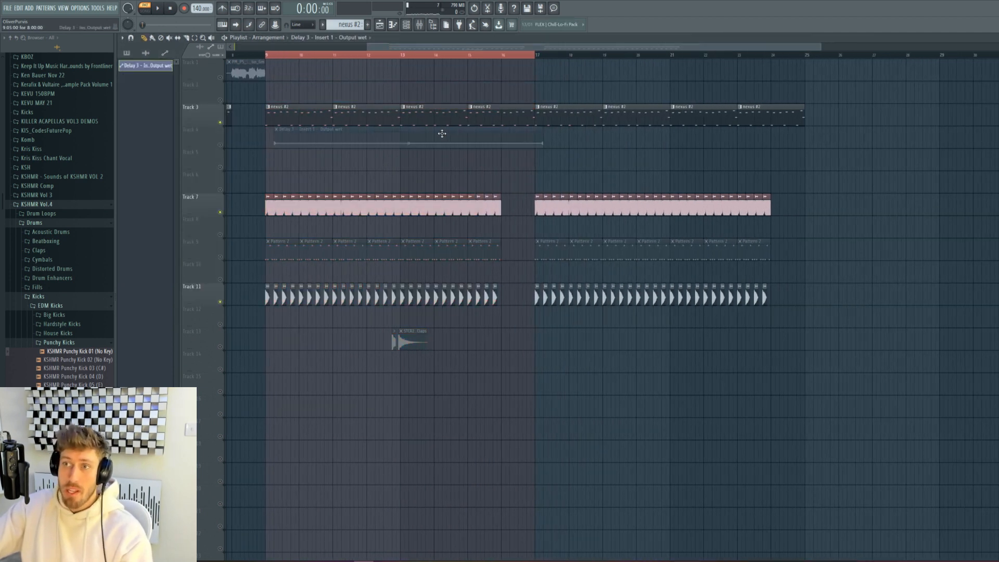
pyautogui.click(219, 145)
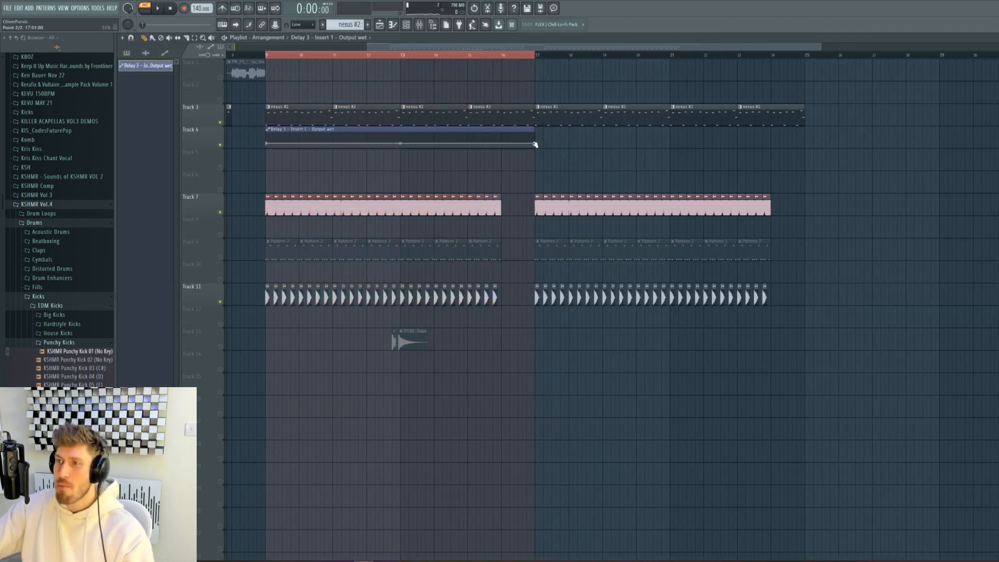
pyautogui.moveTo(535, 144); pyautogui.dragTo(535, 136)
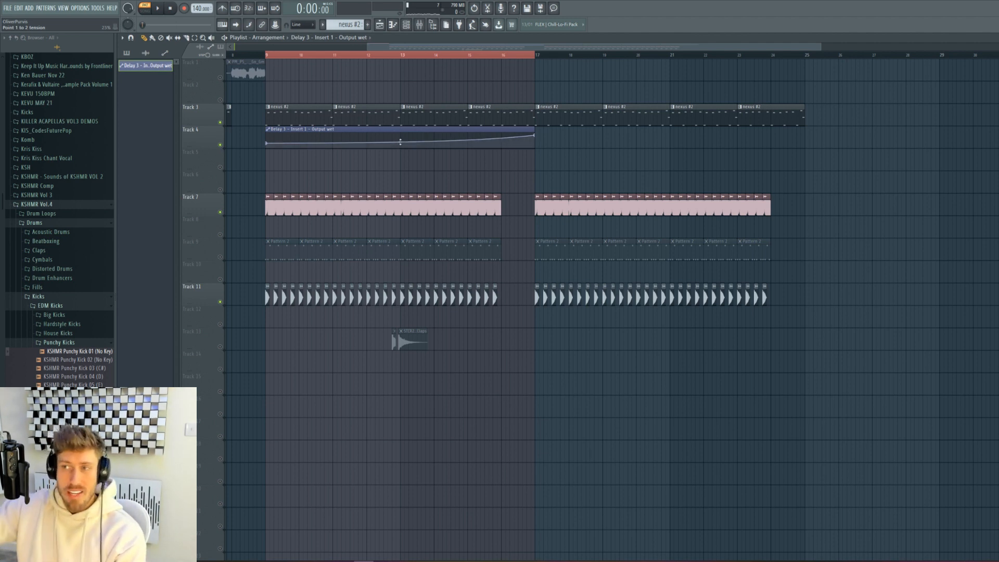
# - Unmute Track 1 and play the arrangement from just before bar 9
pyautogui.click(263, 62)
pyautogui.moveTo(261, 55); pyautogui.dragTo(253, 55)
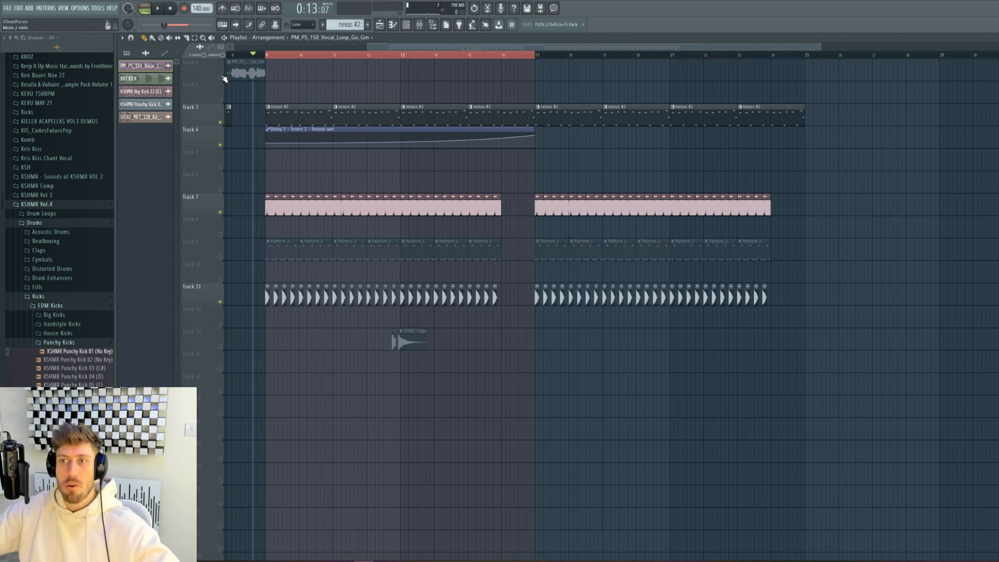
pyautogui.click(220, 78)
pyautogui.press('space')
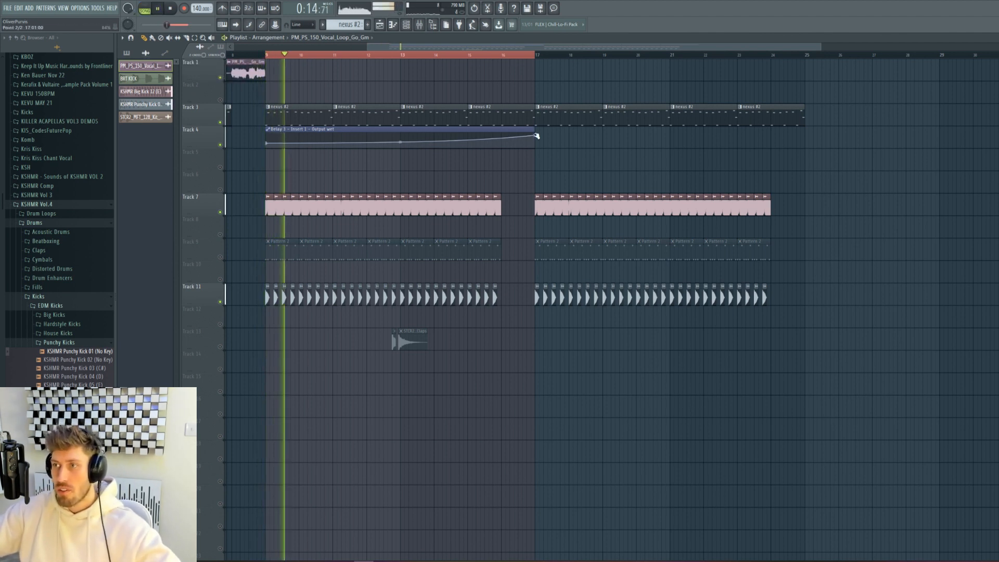
# - Extend the delay automation clip slightly past bar 17 and reset its level to the 31% starting value at bars 13 and 17
pyautogui.moveTo(534, 131); pyautogui.dragTo(540, 134)
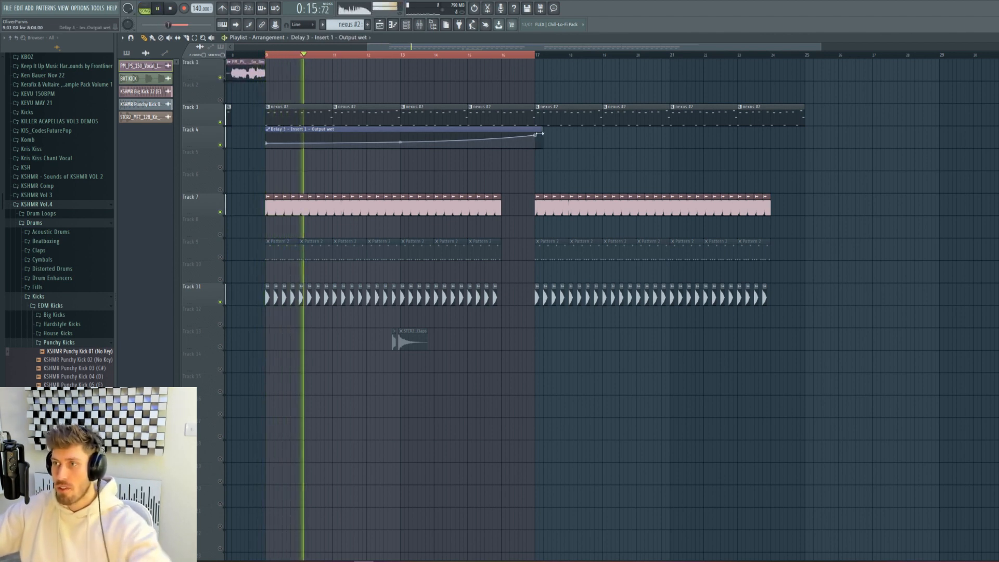
pyautogui.rightClick(267, 144)
pyautogui.click(292, 272)
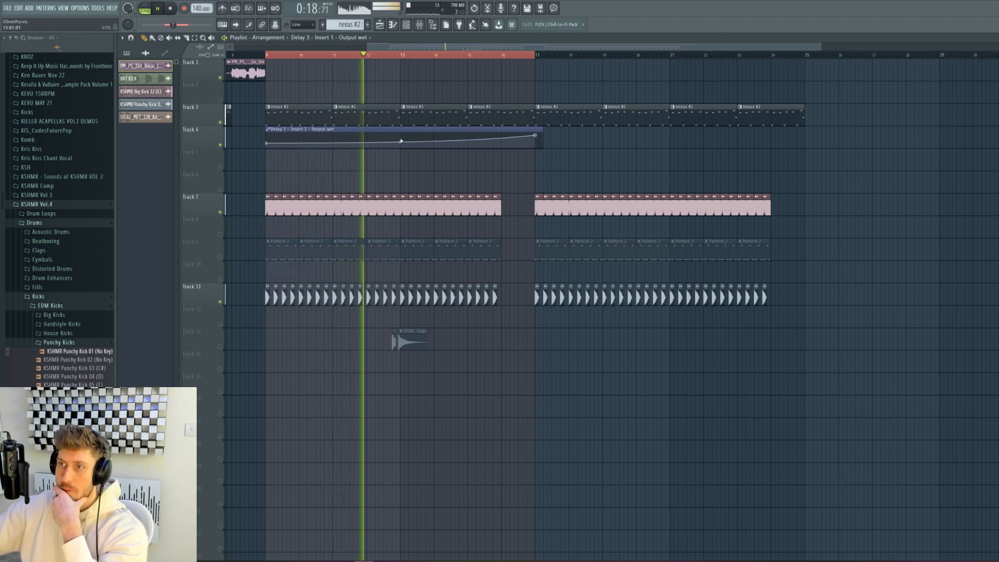
pyautogui.rightClick(400, 137)
pyautogui.rightClick(400, 144)
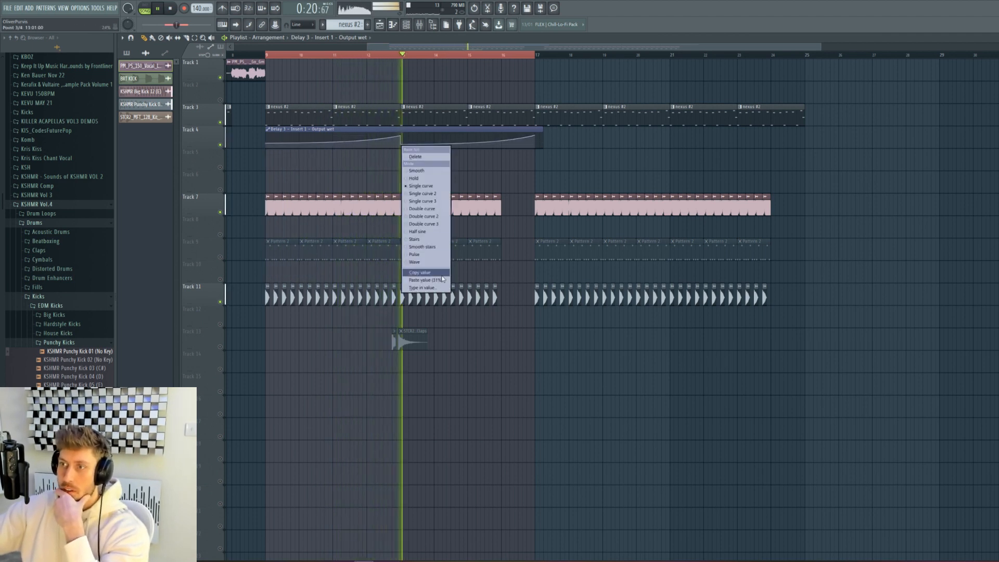
pyautogui.click(424, 281)
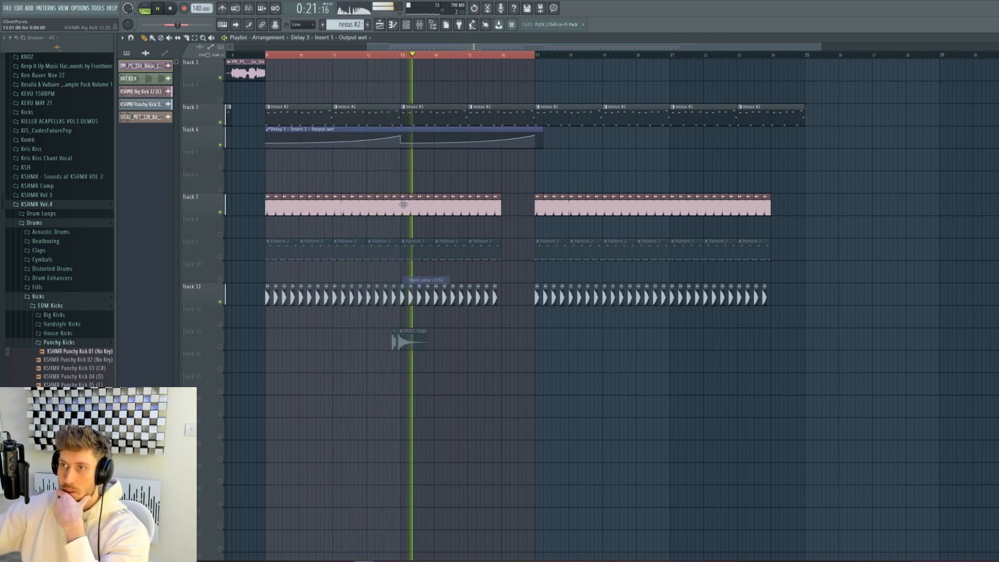
pyautogui.rightClick(537, 145)
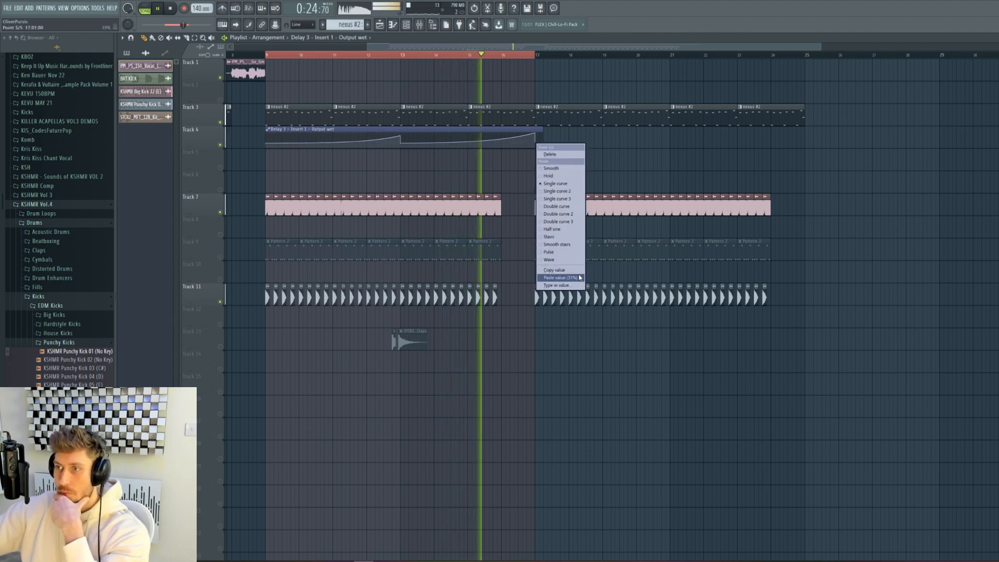
pyautogui.click(560, 280)
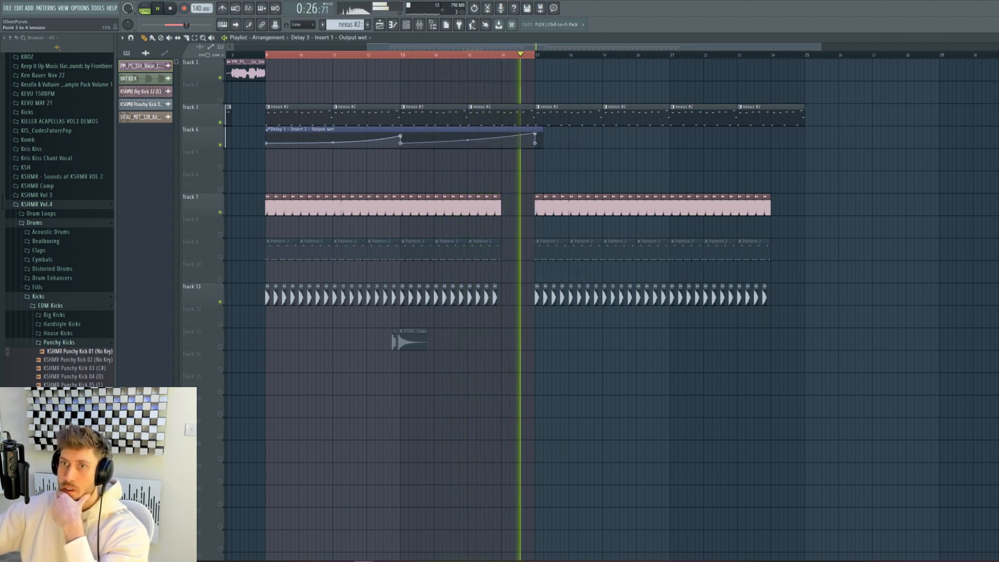
# - Load Kickstart [64bit] into slot 10 of Insert 2 and create an automation clip for its mute switch
pyautogui.click(406, 25)
pyautogui.click(420, 25)
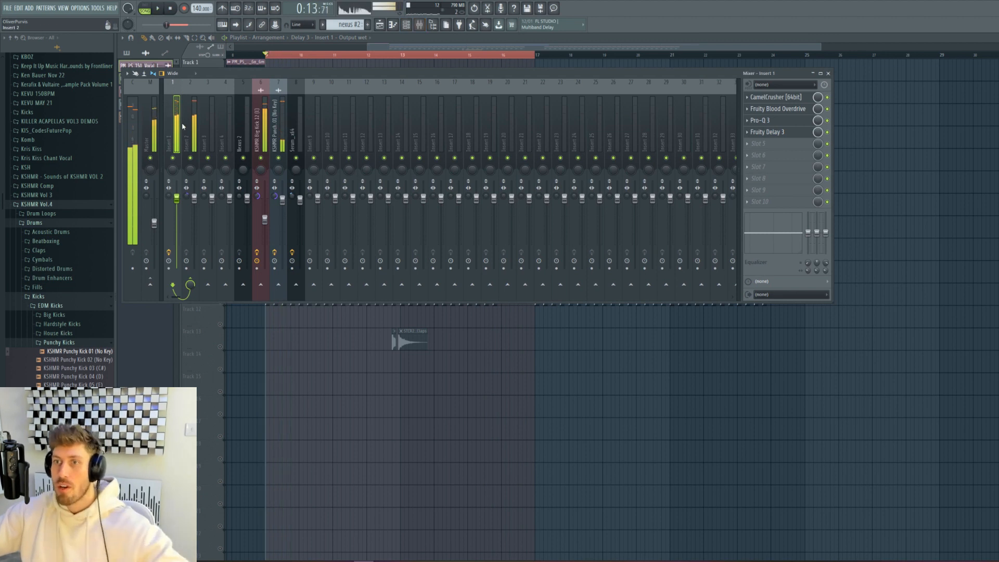
pyautogui.click(756, 203)
pyautogui.click(577, 548)
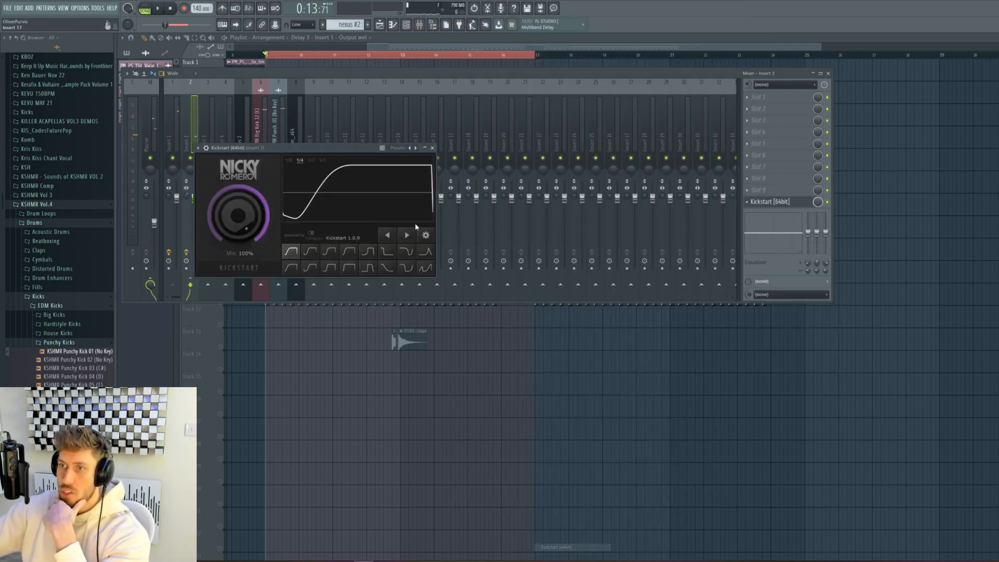
pyautogui.rightClick(827, 202)
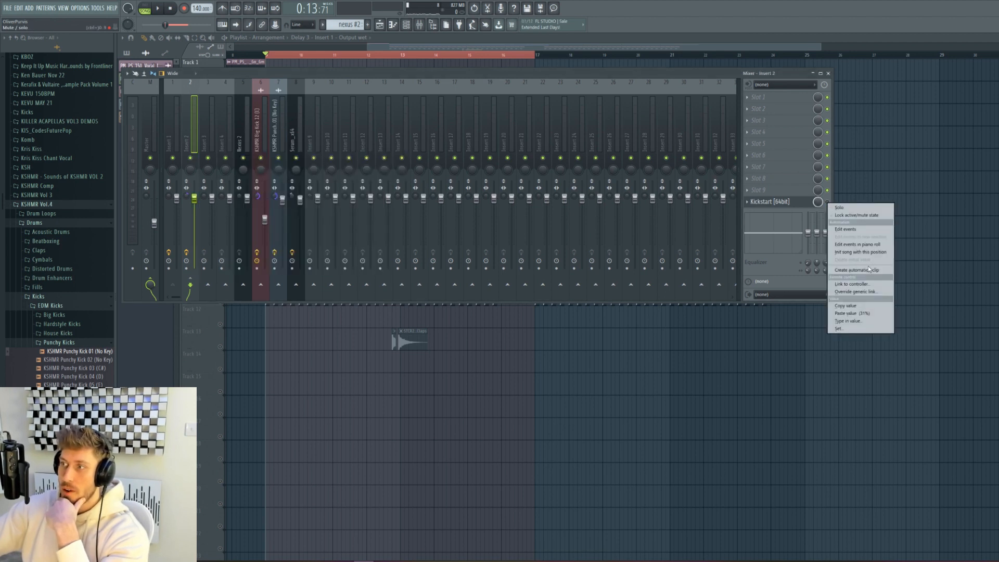
pyautogui.click(859, 269)
pyautogui.click(398, 47)
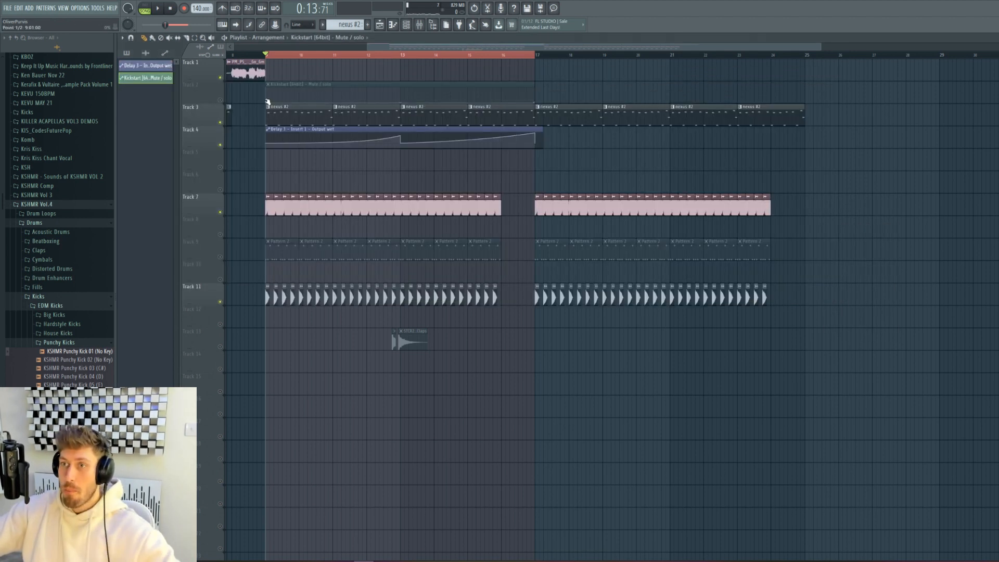
# - Enable Track 2 and shape the Kickstart automation to be on from bar 9, off during bar 16, and on again from bar 17 to 24
pyautogui.moveTo(267, 102); pyautogui.dragTo(267, 87)
pyautogui.click(220, 101)
pyautogui.moveTo(509, 100); pyautogui.dragTo(505, 79)
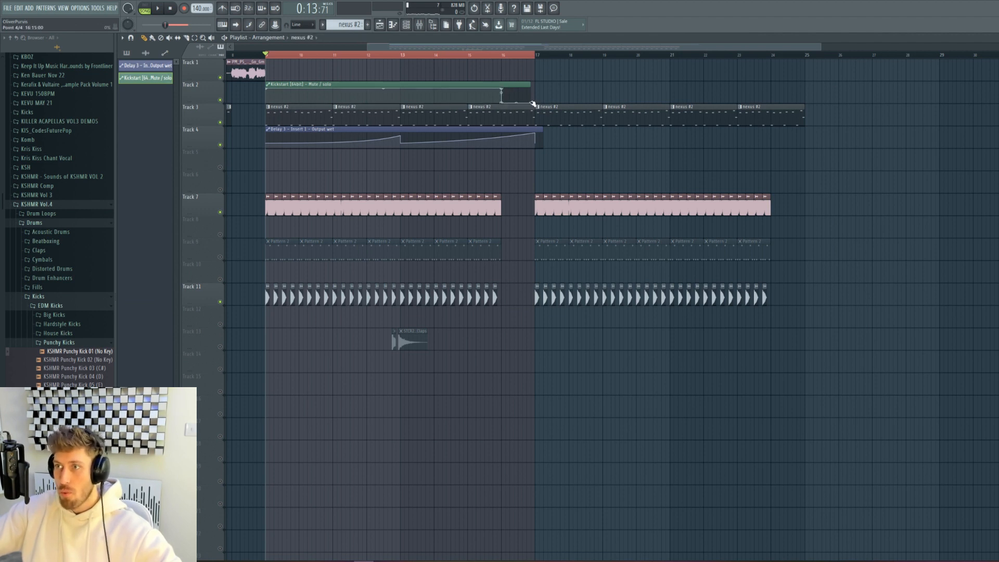
pyautogui.moveTo(534, 84); pyautogui.dragTo(774, 85)
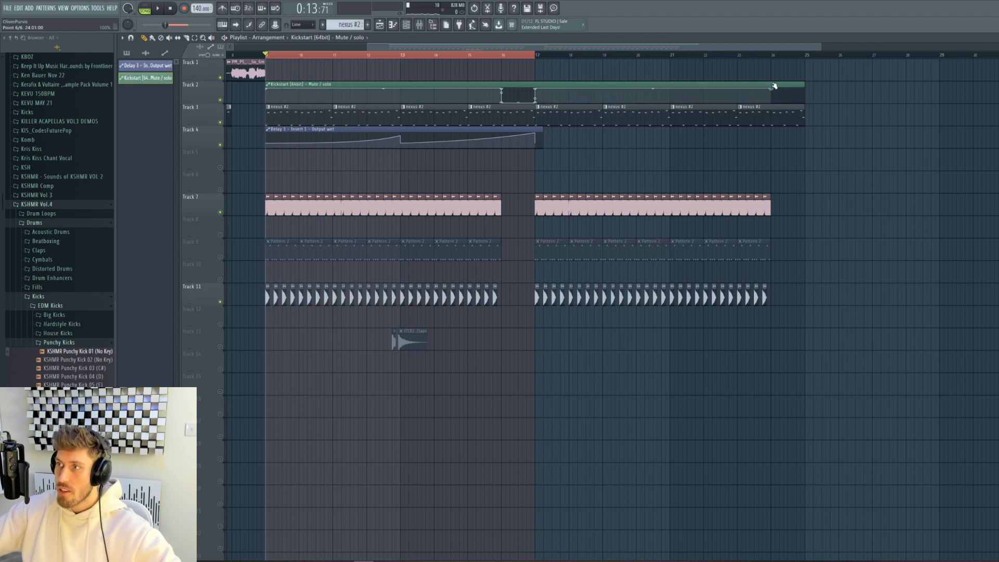
# - Switch Kickstart on Insert 2 to the fourth curve shape in the first row and set its mix to 45% while auditioning
pyautogui.click(422, 28)
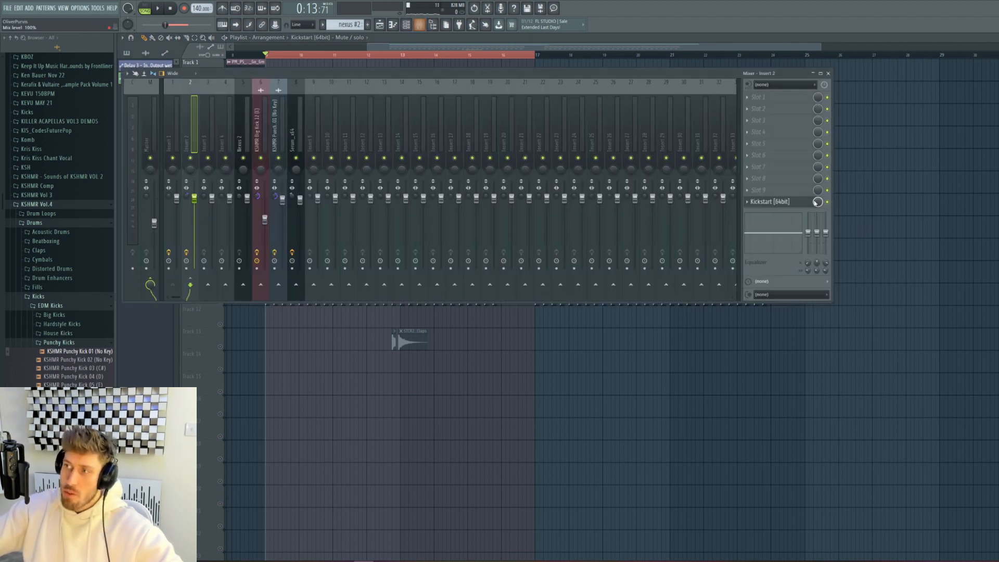
pyautogui.click(767, 203)
pyautogui.click(349, 253)
pyautogui.press('space')
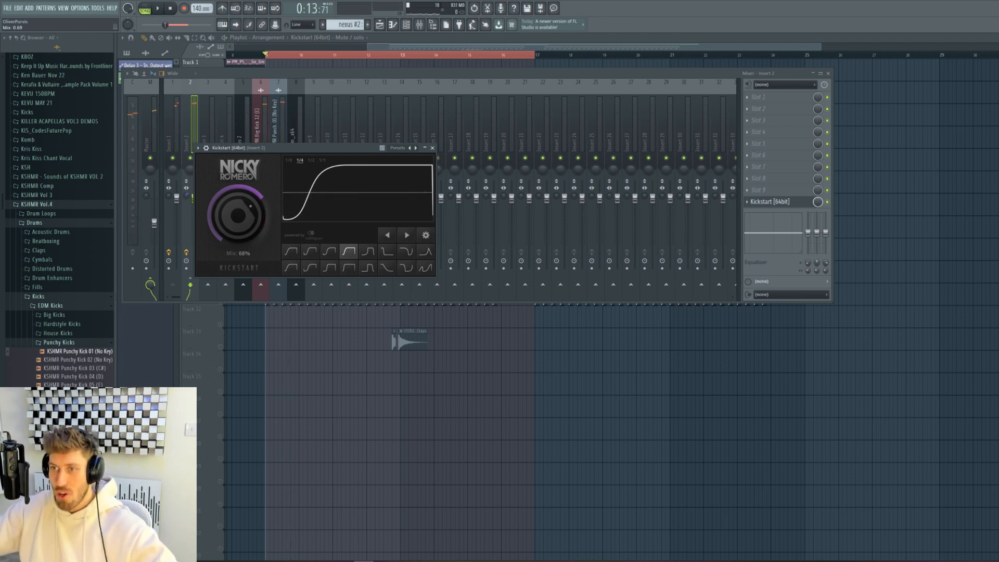
pyautogui.press('space')
pyautogui.moveTo(254, 211); pyautogui.dragTo(252, 225)
pyautogui.press('space')
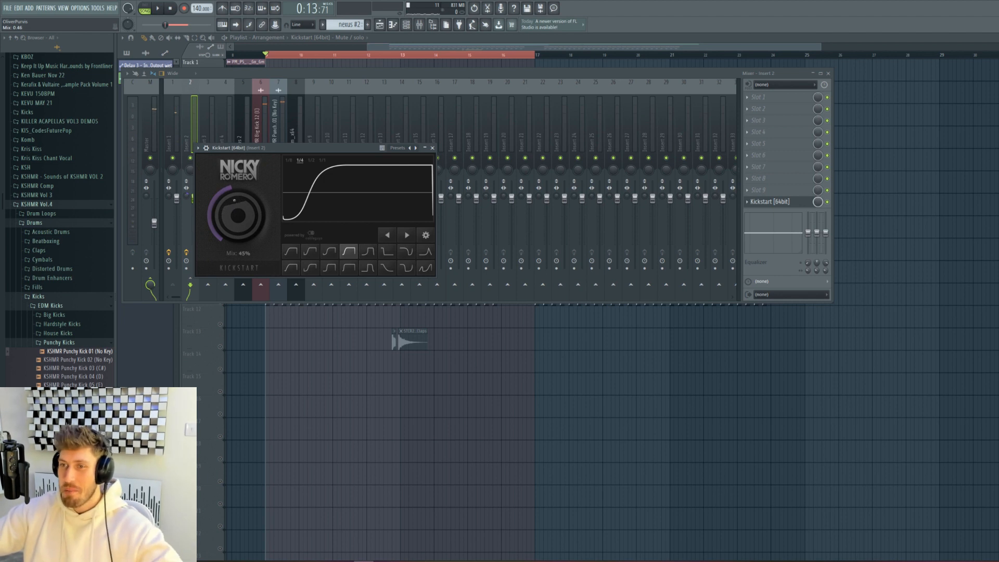
# - Play the loop, compare it with Kickstart toggled, and set the Kickstart mix to 40%
pyautogui.press('space')
pyautogui.moveTo(231, 211); pyautogui.dragTo(231, 210)
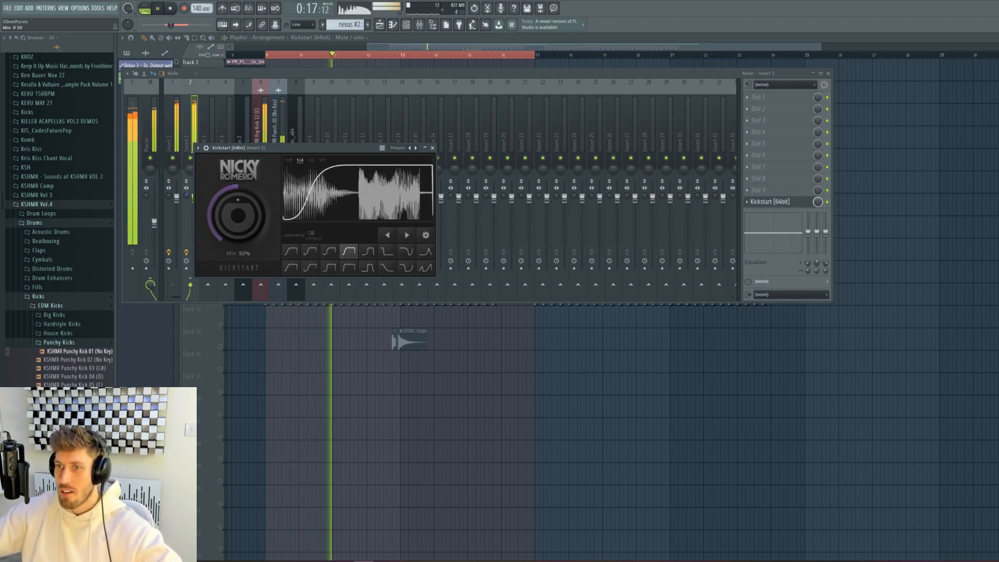
pyautogui.click(827, 202)
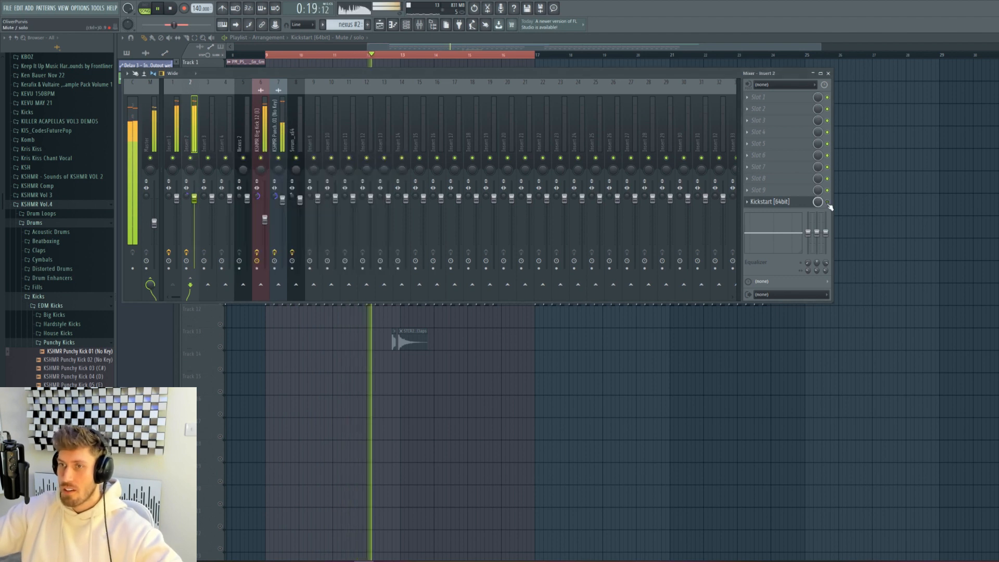
pyautogui.click(770, 202)
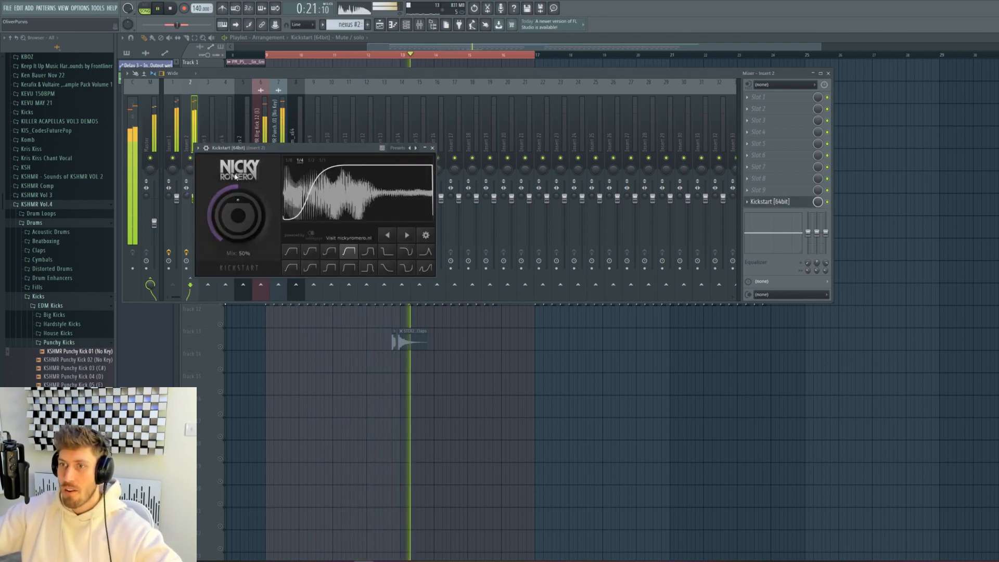
pyautogui.moveTo(234, 211); pyautogui.dragTo(234, 215)
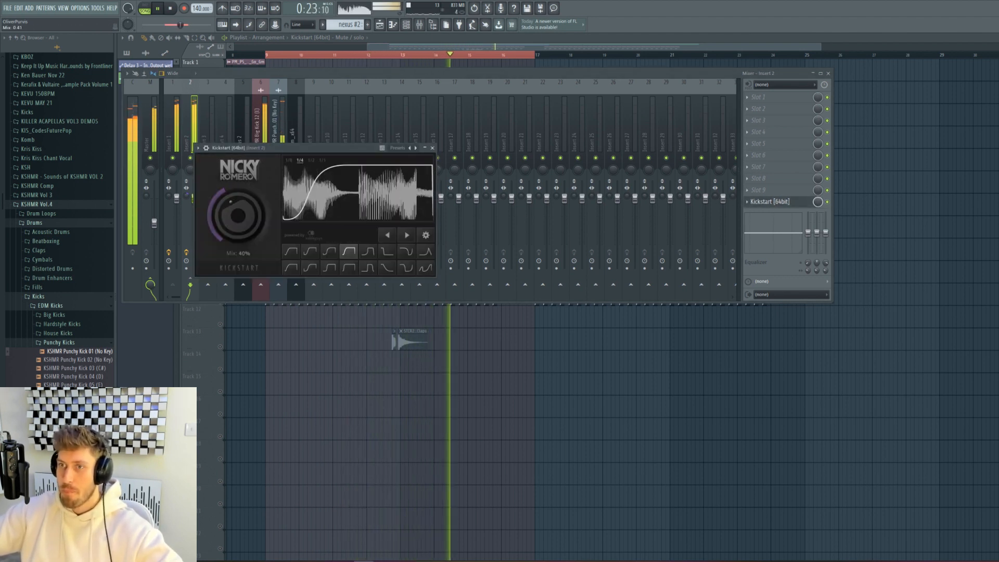
pyautogui.press('space')
# - Load Oxford Inflator Native into slot 5 of Insert 1 and apply the "mstr 1" preset
pyautogui.click(181, 130)
pyautogui.click(768, 148)
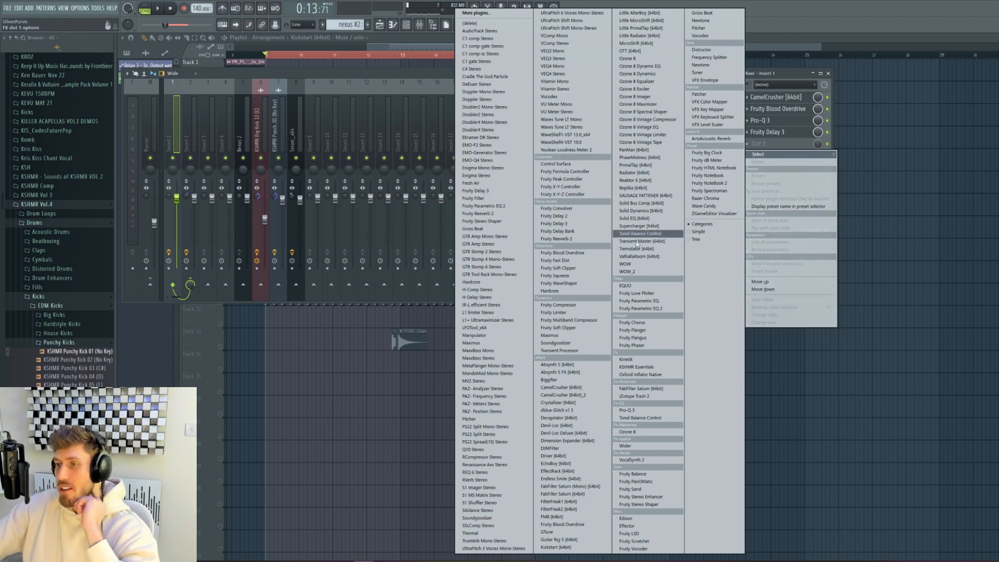
pyautogui.click(638, 374)
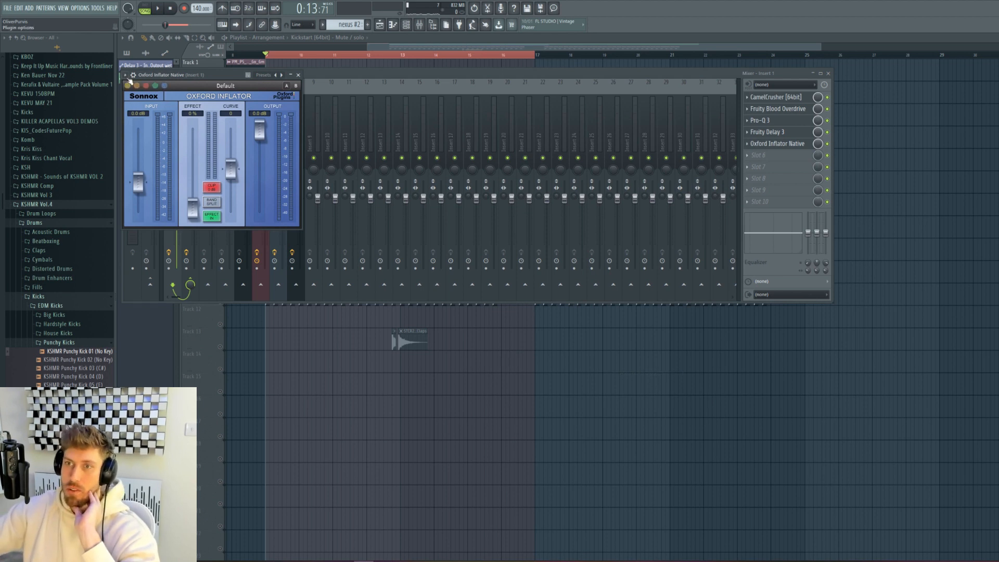
pyautogui.click(125, 75)
pyautogui.moveTo(167, 107)
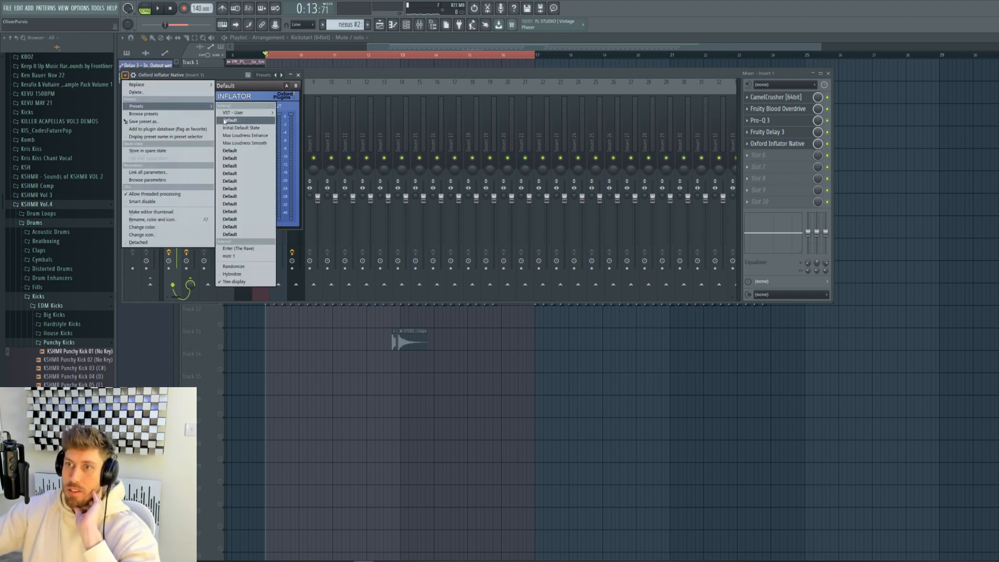
pyautogui.click(242, 257)
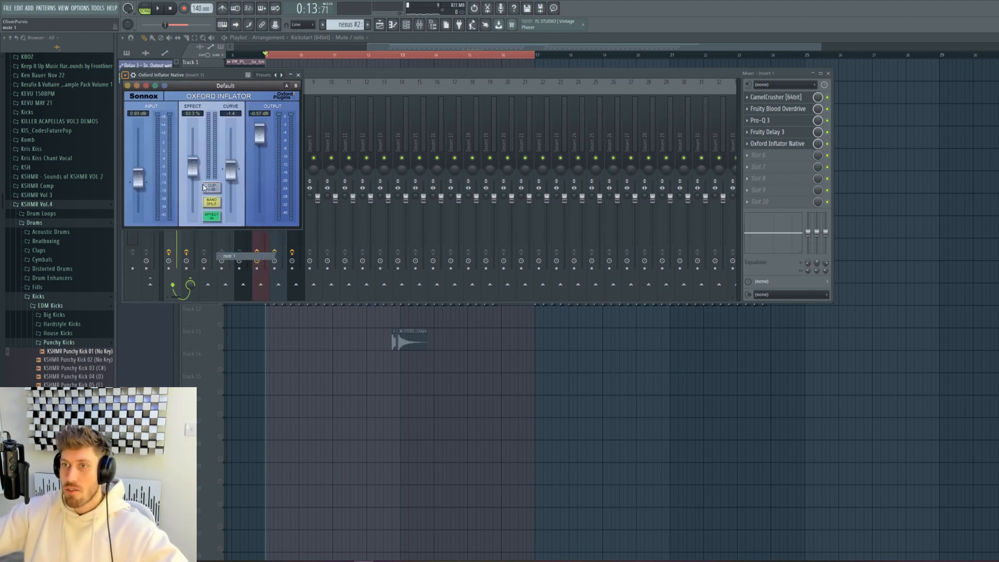
# - During playback, lower the Inflator's effect amount to about 43% and turn Insert 1's volume down slightly
pyautogui.press('space')
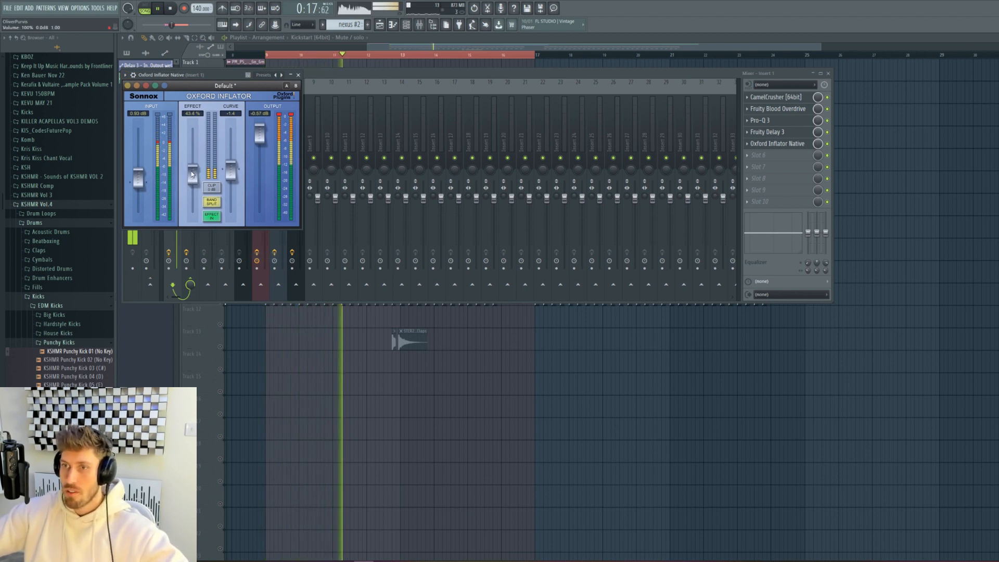
pyautogui.moveTo(139, 178); pyautogui.dragTo(177, 205)
pyautogui.click(298, 75)
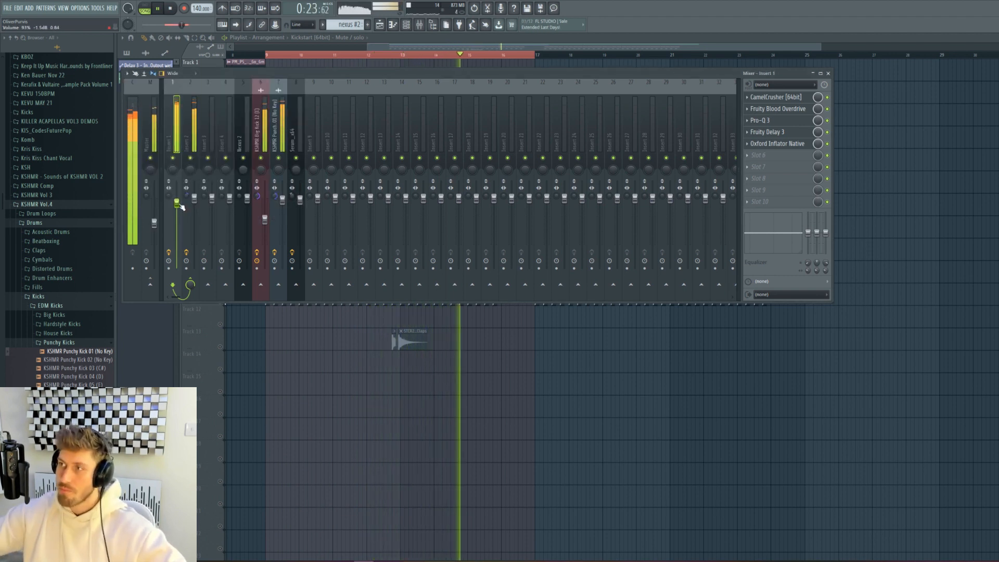
pyautogui.press('space')
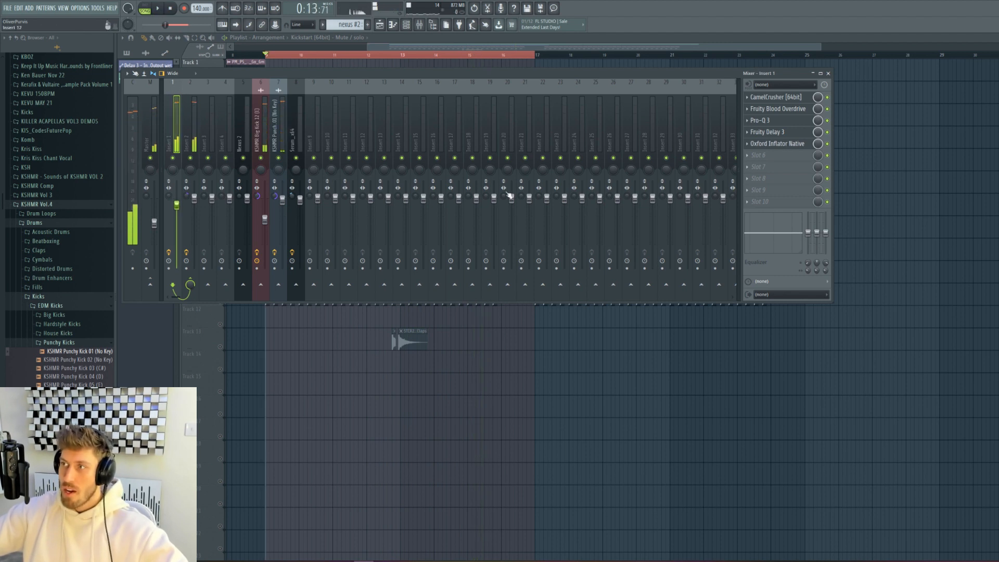
# - Add a second Pro-Q 3 in slot 6 of Insert 1 with a high-shelf boost of about 3 dB near 10 kHz and audition it
pyautogui.click(763, 159)
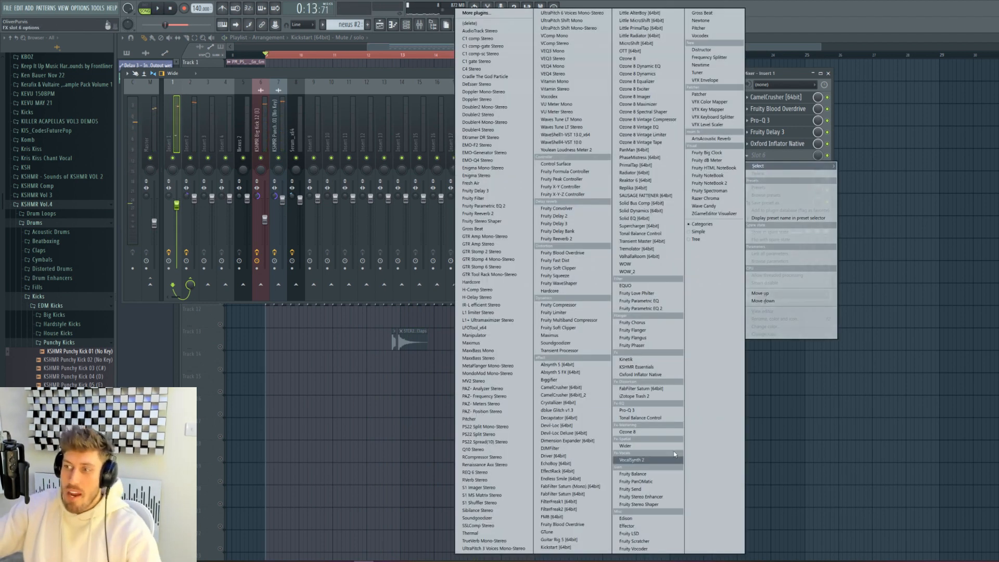
pyautogui.click(648, 410)
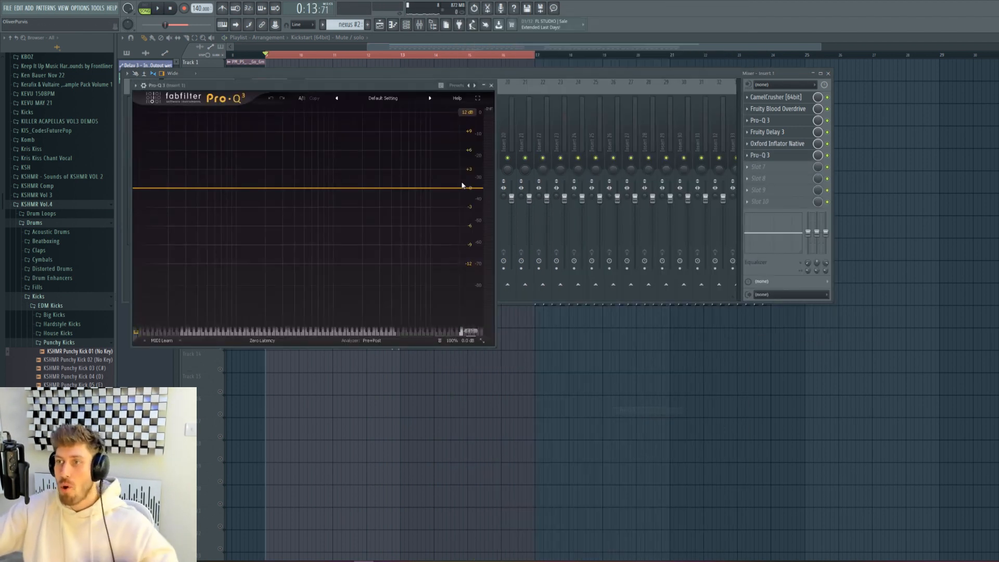
pyautogui.moveTo(463, 184); pyautogui.dragTo(431, 179)
pyautogui.press('space')
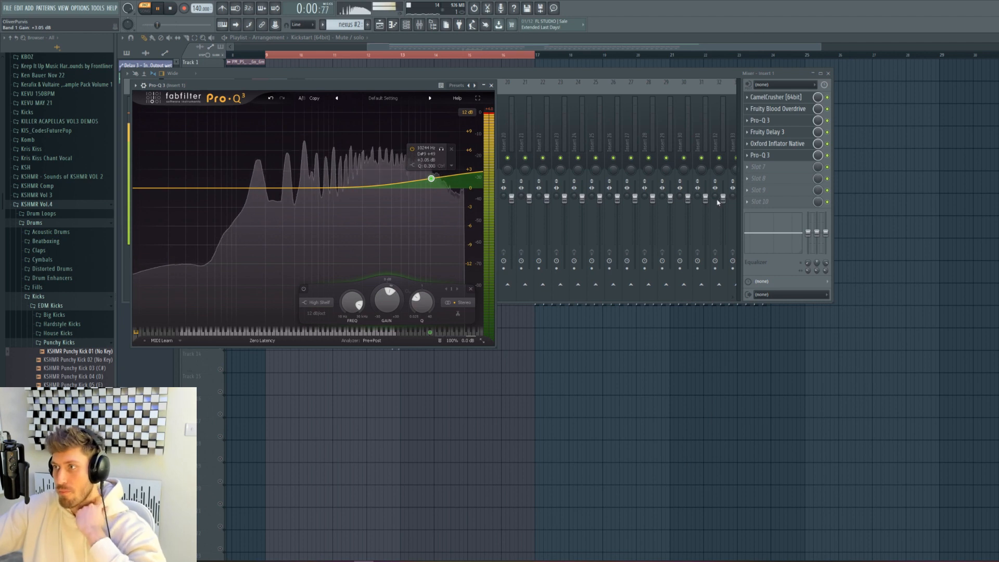
# - Stop playback and load iZotope Trash 2 into slot 7 of Insert 1
pyautogui.press('space')
pyautogui.click(760, 167)
pyautogui.click(649, 397)
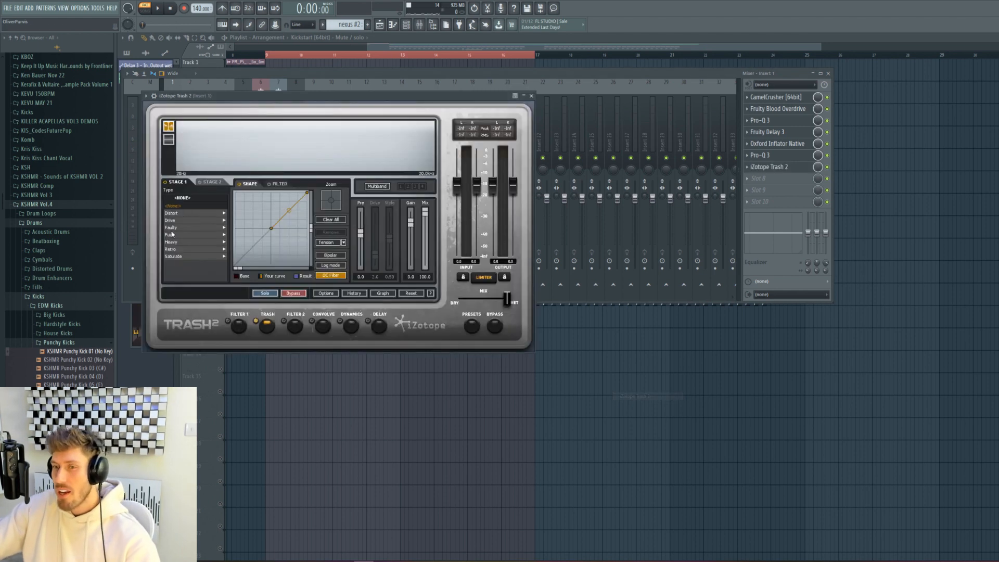
# - During playback, set Trash 2's Stage 1 distortion to the Mild Excitement saturation and pull its mix slightly toward dry
pyautogui.press('space')
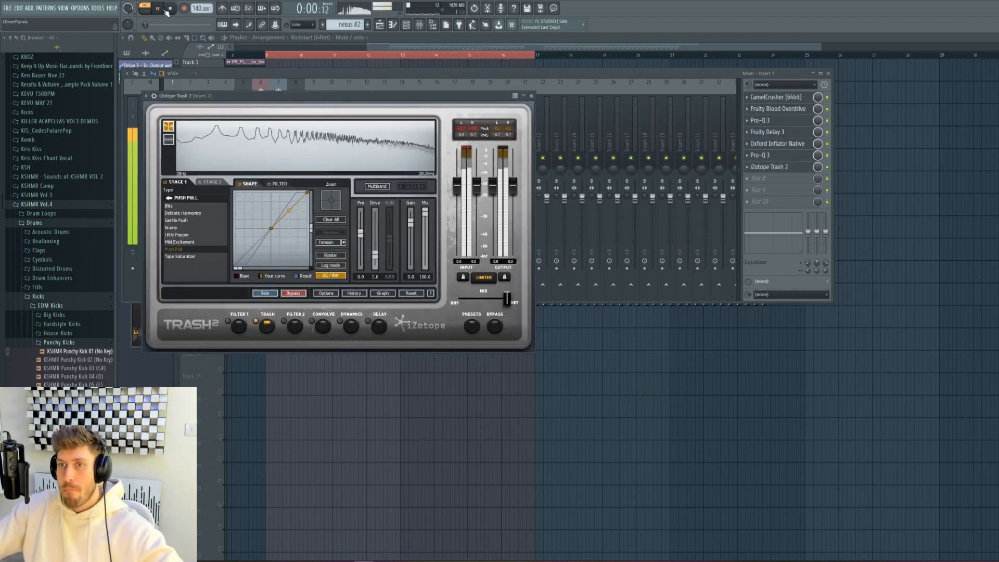
pyautogui.click(188, 254)
pyautogui.click(188, 243)
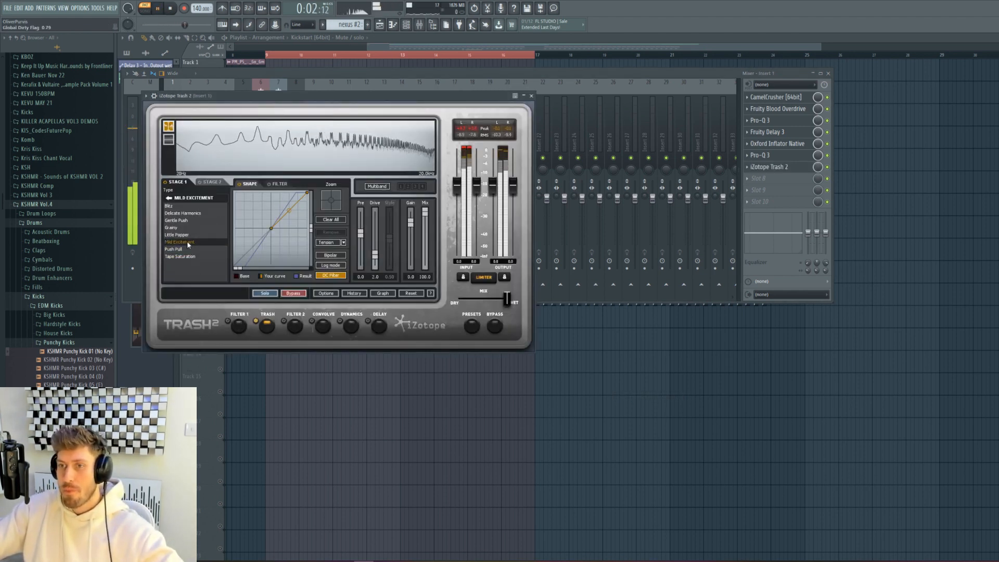
pyautogui.moveTo(507, 299); pyautogui.dragTo(495, 301)
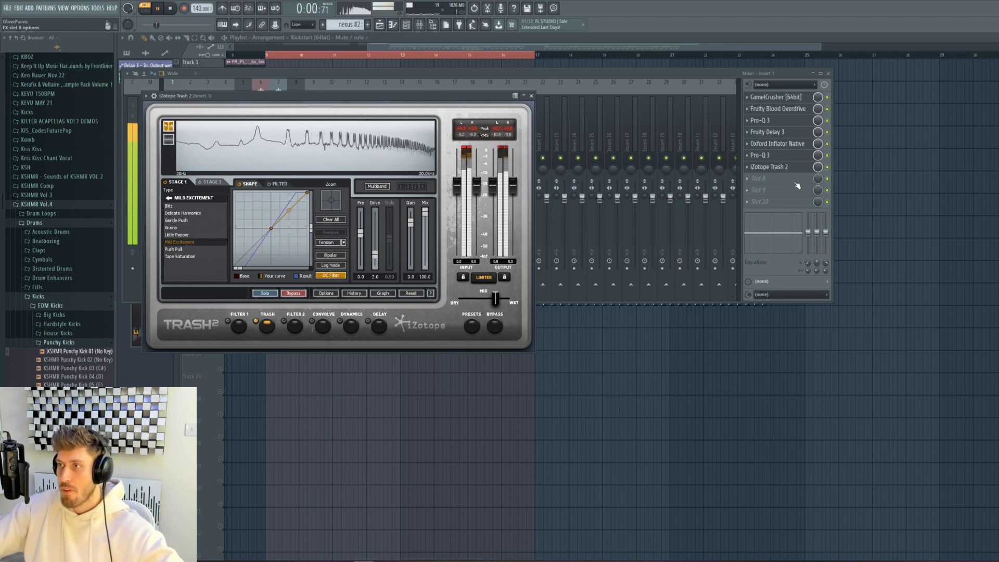
pyautogui.click(832, 168)
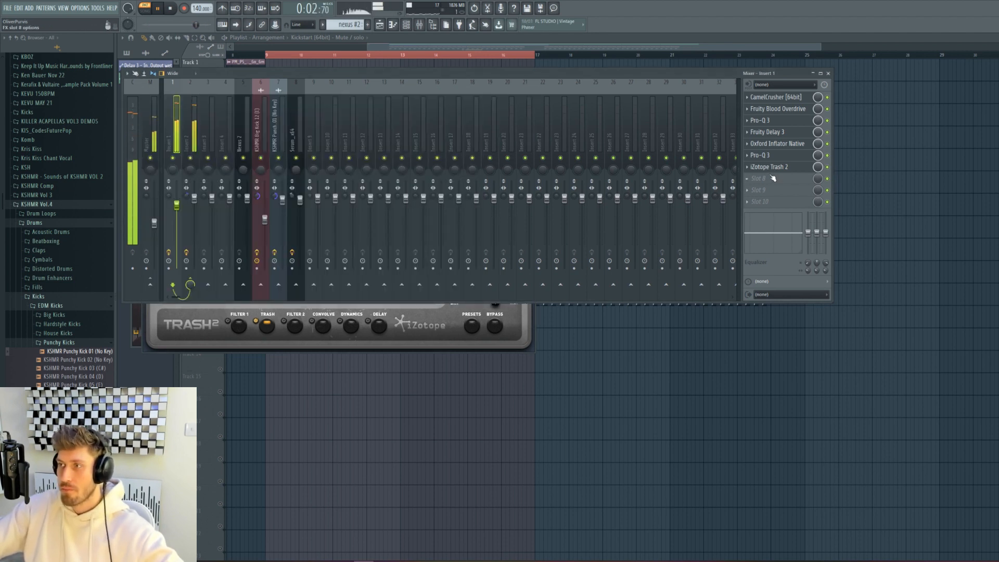
# - Load Transient Master into slot 8 of Insert 1 with about 21% attack and -19% sustain
pyautogui.press('space')
pyautogui.click(773, 178)
pyautogui.click(644, 242)
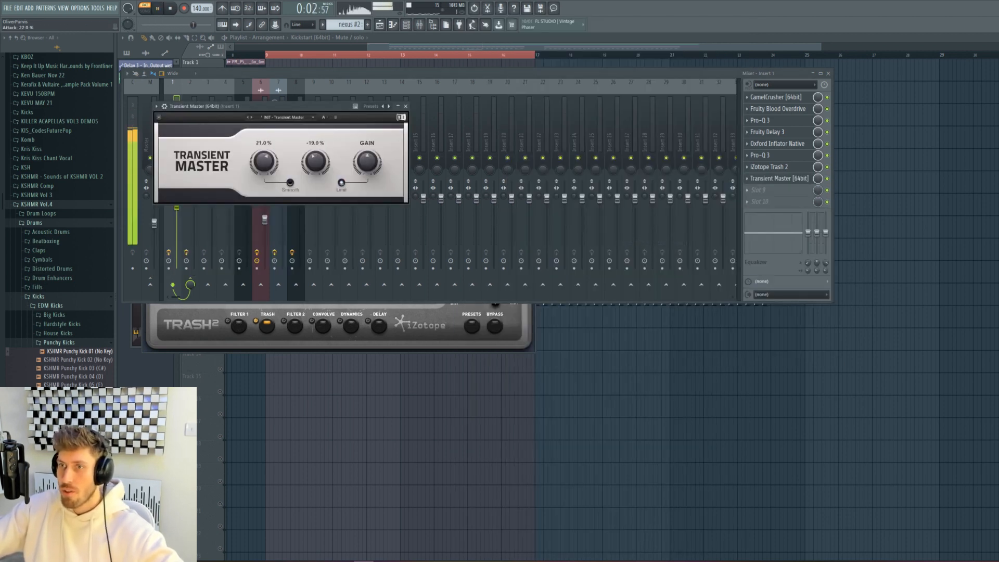
# - Play the drop from bar 9 and raise the Kickstart mix on Insert 2 to 50%
pyautogui.click(266, 55)
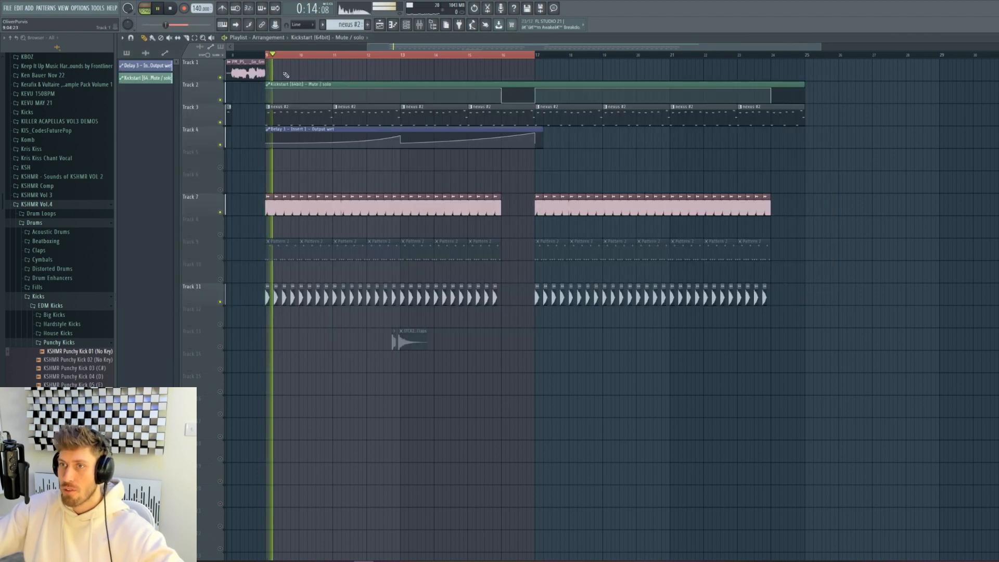
pyautogui.press('F9')
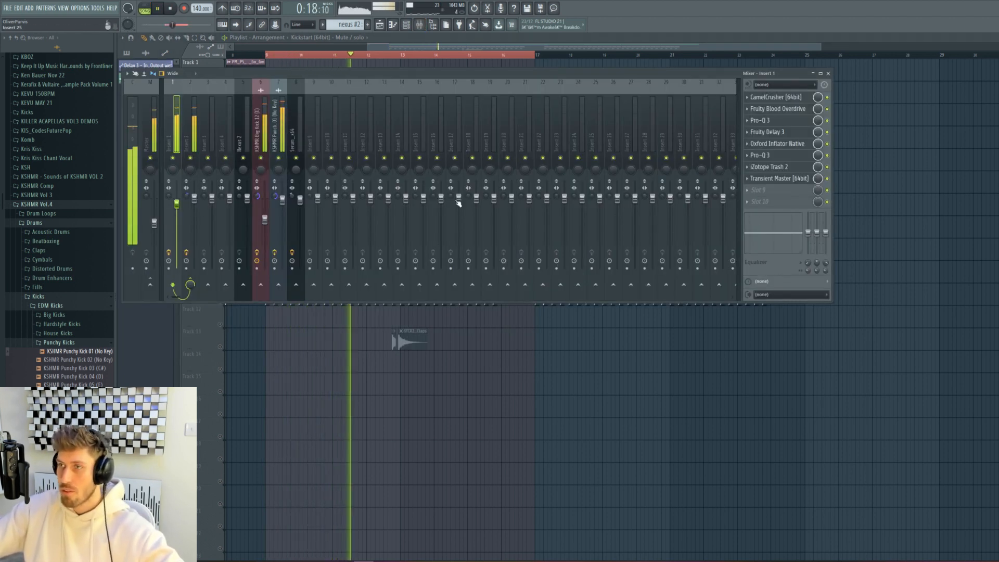
pyautogui.click(192, 213)
pyautogui.click(808, 204)
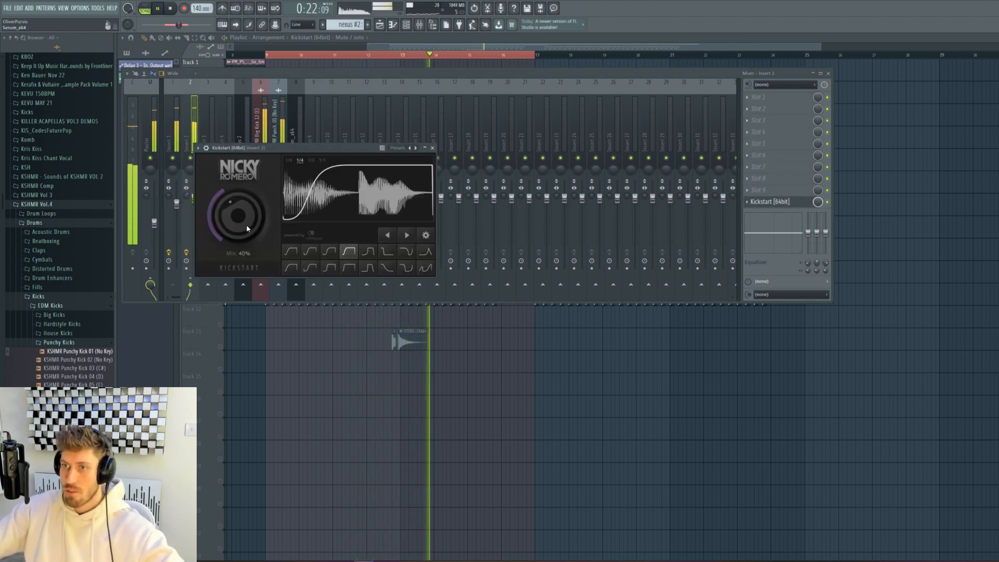
pyautogui.moveTo(245, 224)
pyautogui.mouseDown()
pyautogui.moveTo(246, 209)
pyautogui.moveTo(243, 217)
pyautogui.mouseUp()
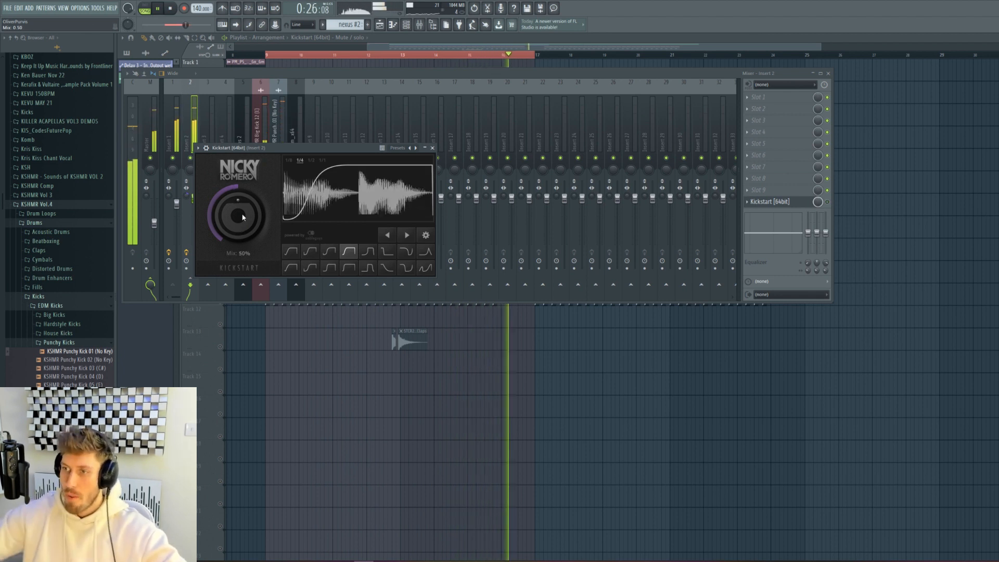
# - Unmute the claps on Track 13 and place the Forever Shakers and Top Loop Intense samples at bar 17 on separate tracks
pyautogui.click(220, 346)
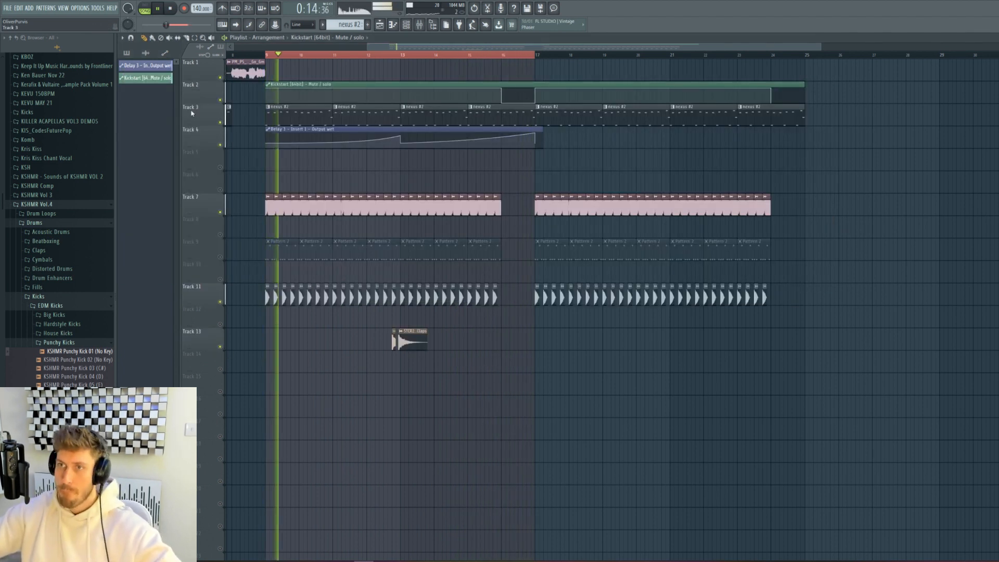
pyautogui.press('space')
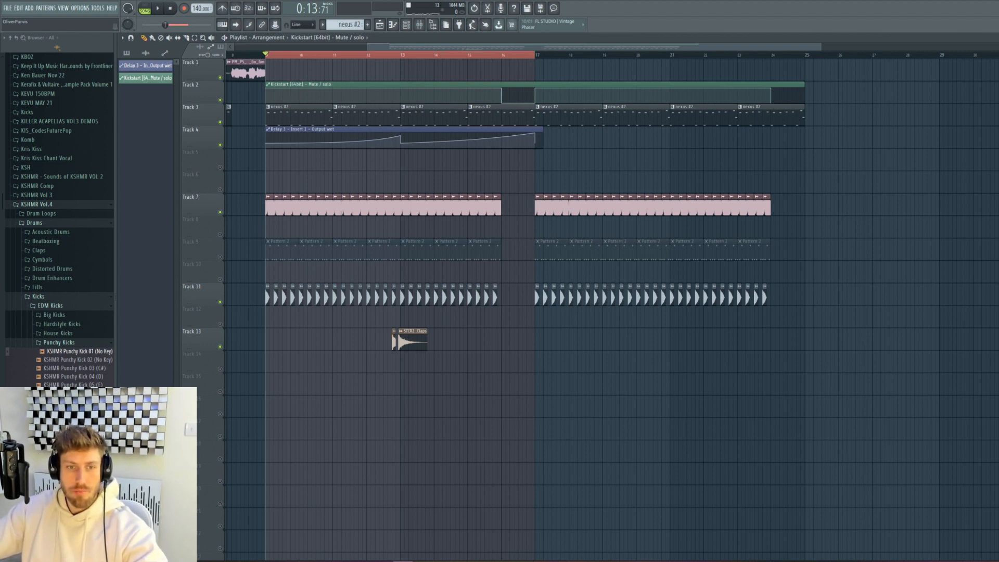
pyautogui.moveTo(547, 411); pyautogui.dragTo(547, 411)
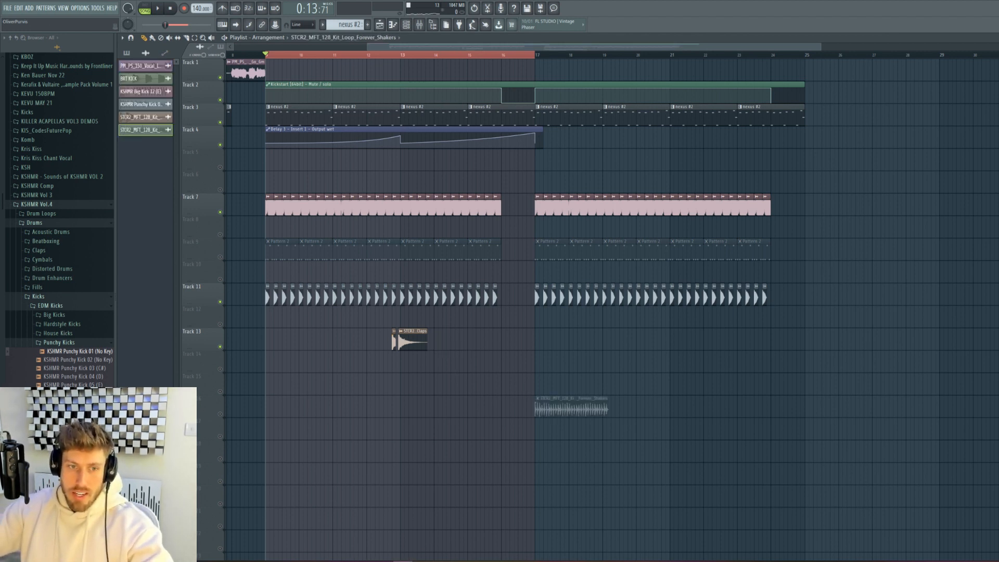
pyautogui.moveTo(531, 385); pyautogui.dragTo(531, 384)
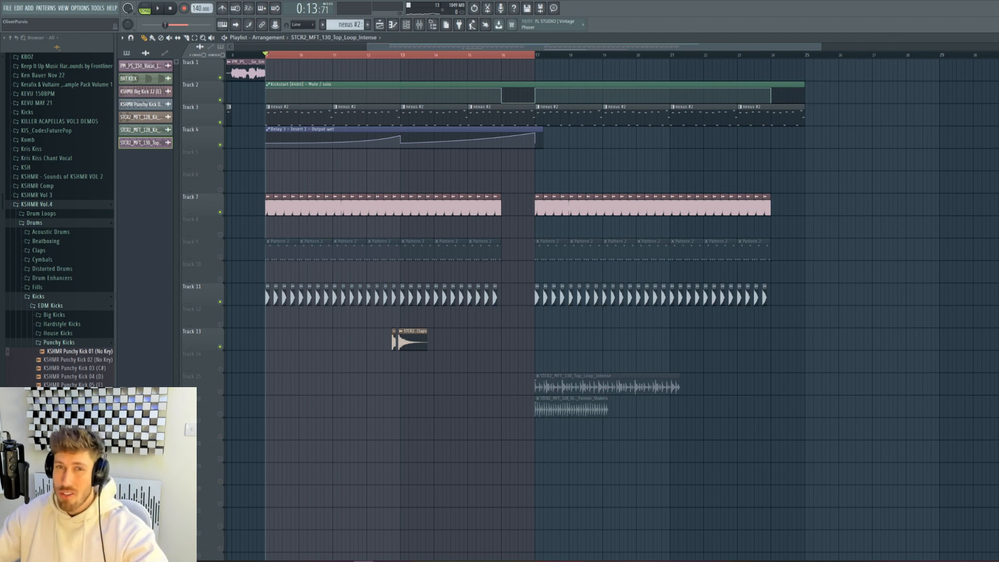
# - Place the Prisoner Techno Perc loop at bar 9 on Track 18 and time-stretch it to fit two bars
pyautogui.scroll(-1, 609, 310)
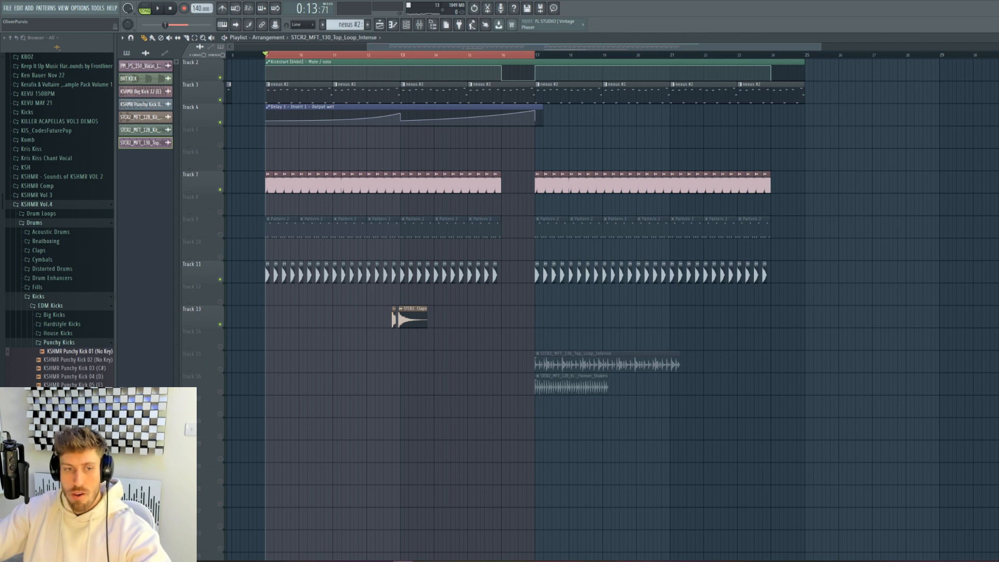
pyautogui.moveTo(269, 430); pyautogui.dragTo(279, 431)
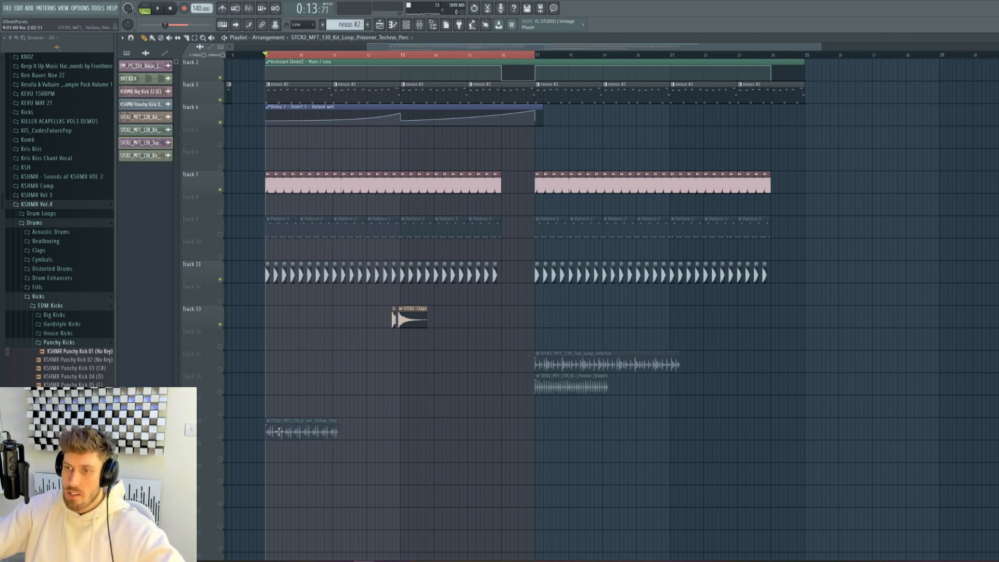
pyautogui.doubleClick(326, 431)
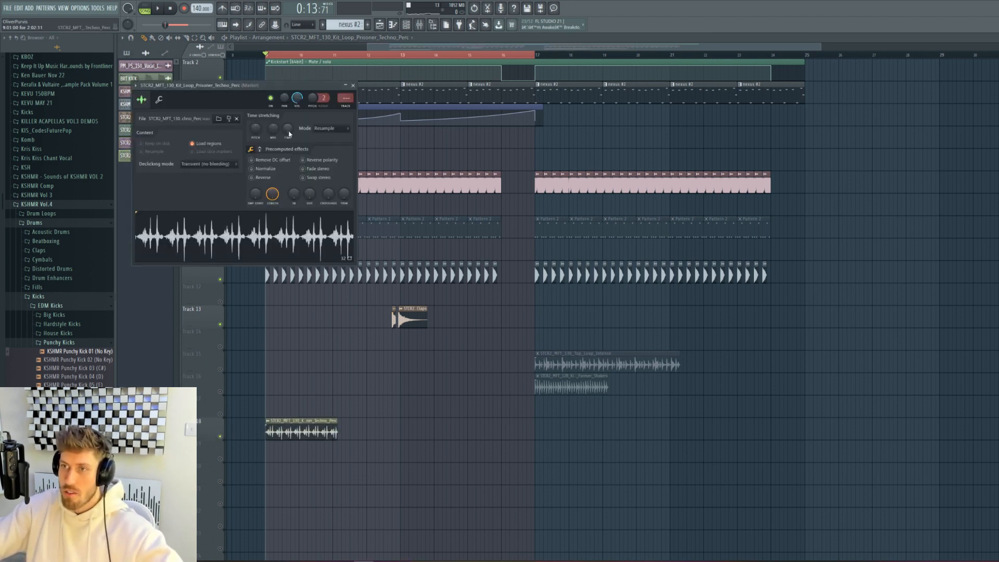
pyautogui.press('space')
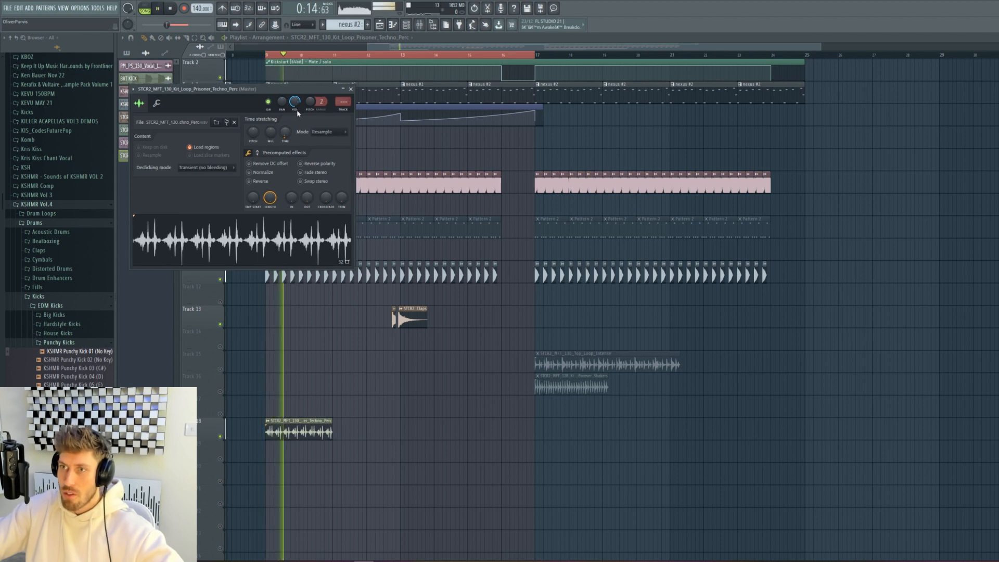
pyautogui.press('Escape')
# - Mute the Nexus lead on Track 3 and unmute the Pattern 2 bass on Track 9 while playing the drop
pyautogui.click(417, 99)
pyautogui.press('space')
pyautogui.click(221, 100)
pyautogui.press('space')
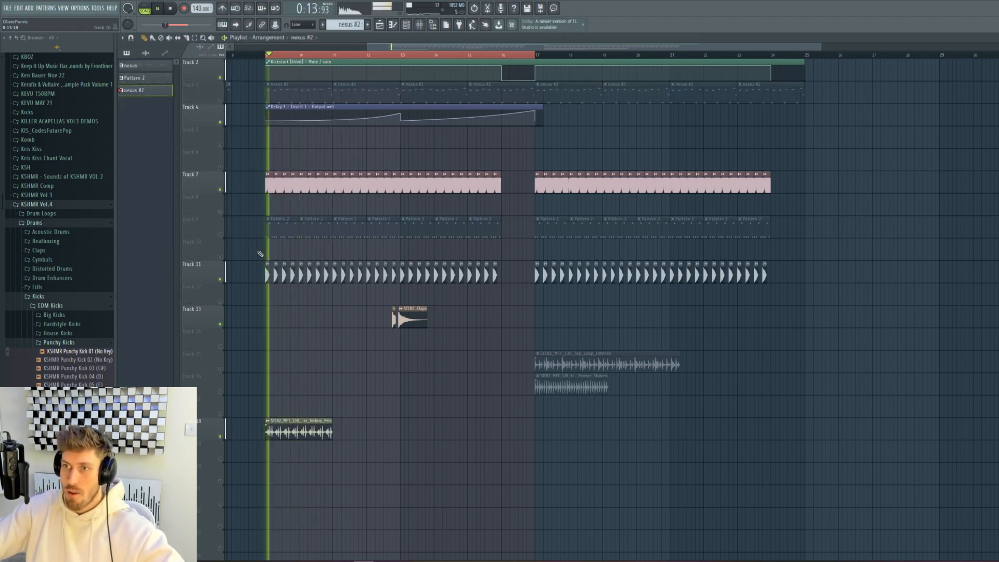
pyautogui.click(221, 235)
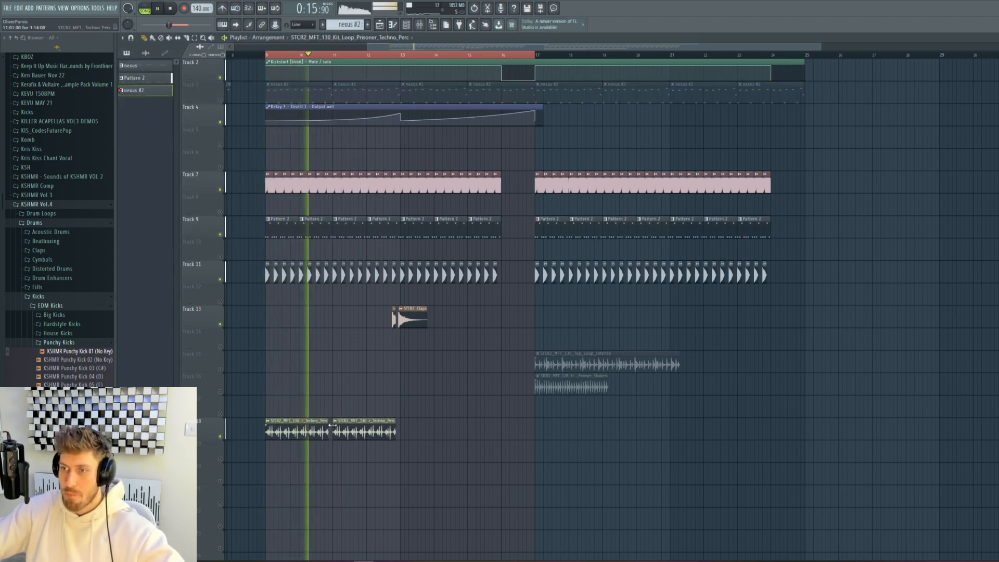
# - Stretch the percussion loop to exactly two bars, repeat it at bar 11, and route it to its own mixer track
pyautogui.press('space')
pyautogui.moveTo(332, 430); pyautogui.dragTo(322, 432)
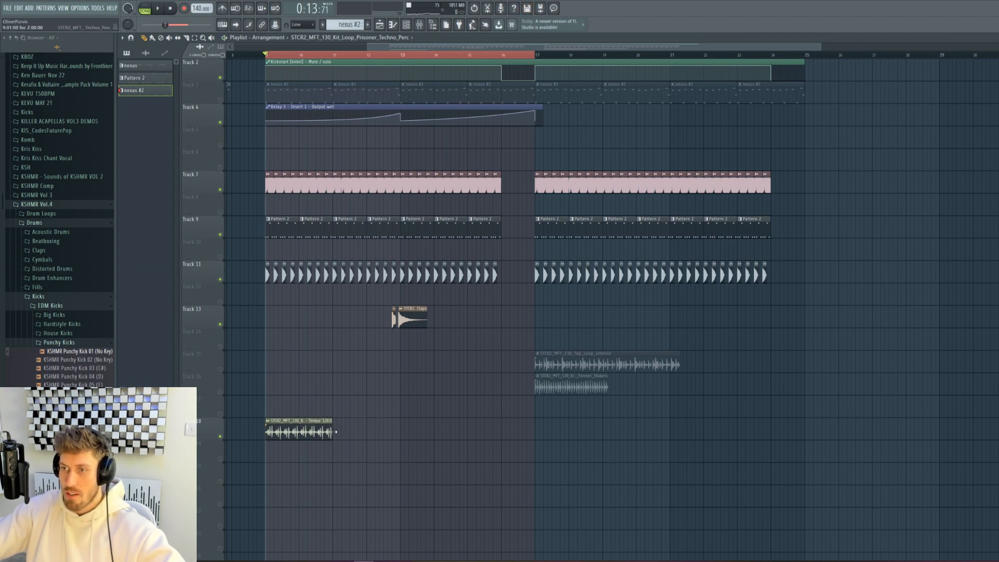
pyautogui.doubleClick(366, 428)
pyautogui.press('F9')
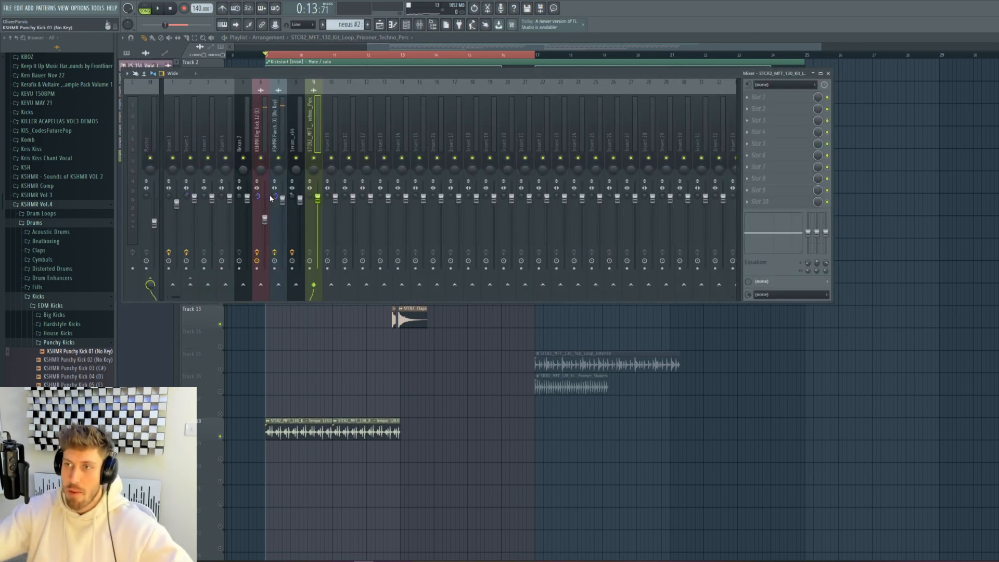
pyautogui.press('F9')
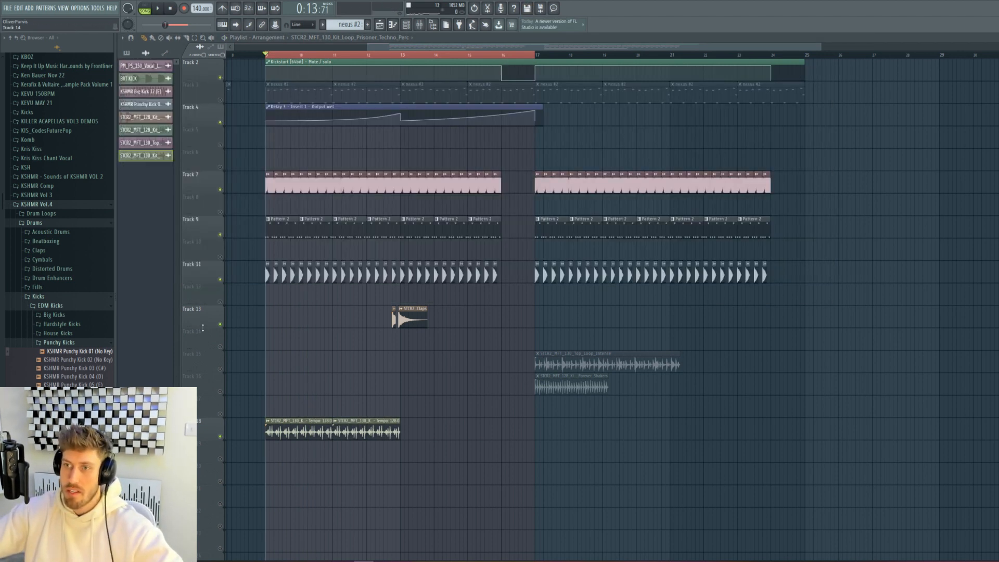
# - Solo Track 9 together with the kick on Track 7, play it, and open Pattern 2's Serum synth
pyautogui.rightClick(220, 235)
pyautogui.click(221, 190)
pyautogui.press('space')
pyautogui.doubleClick(277, 225)
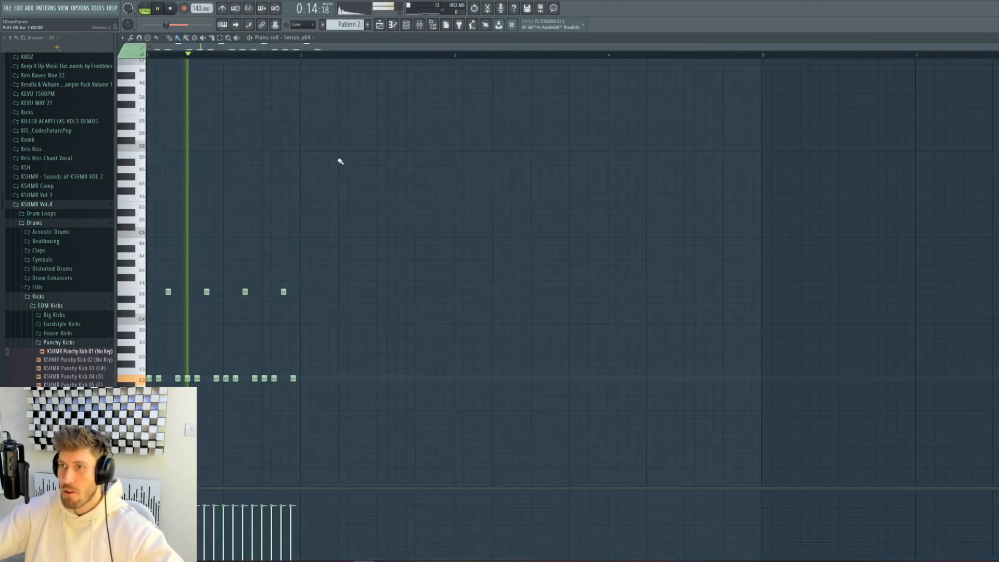
pyautogui.click(411, 26)
pyautogui.press('space')
pyautogui.click(292, 279)
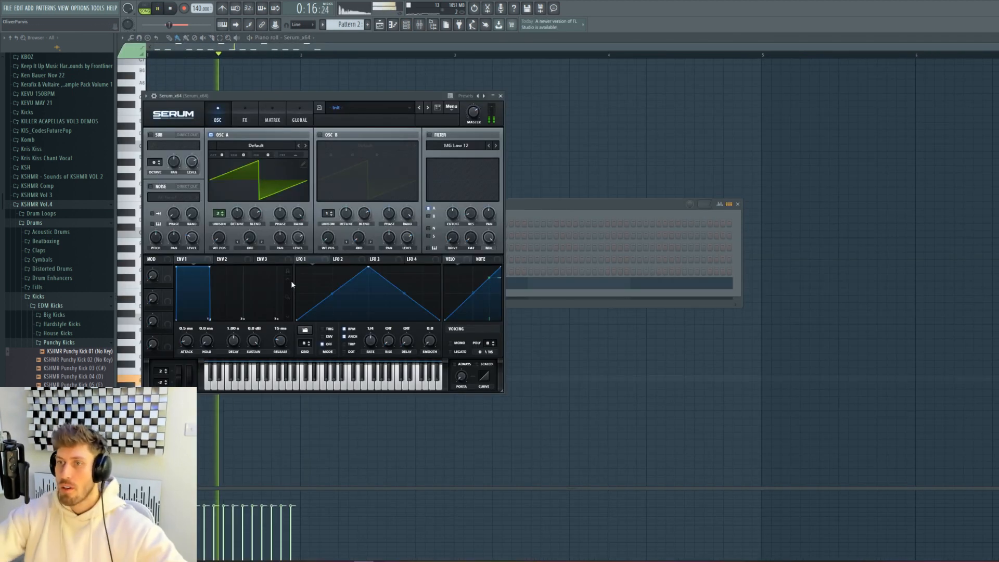
# - Load CamelCrusher into slot 1 of the Serum mixer track and audition it with the British Clean patch
pyautogui.click(421, 27)
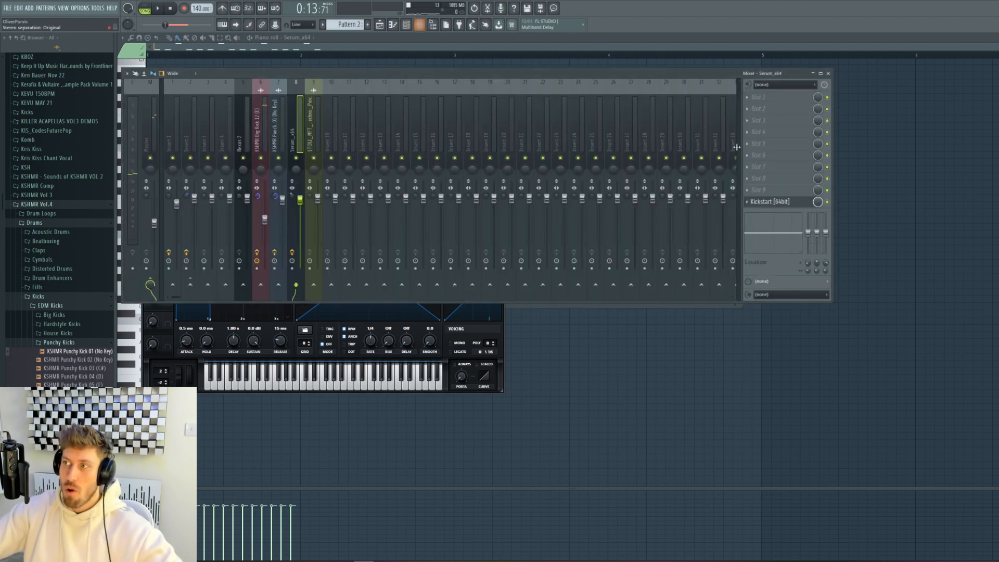
pyautogui.click(765, 100)
pyautogui.click(562, 387)
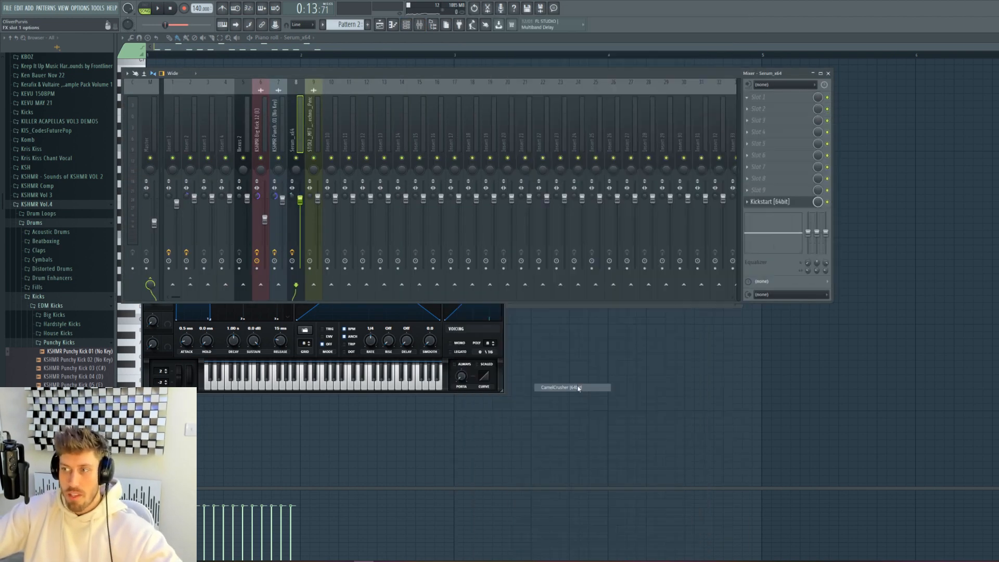
pyautogui.press('space')
pyautogui.click(226, 153)
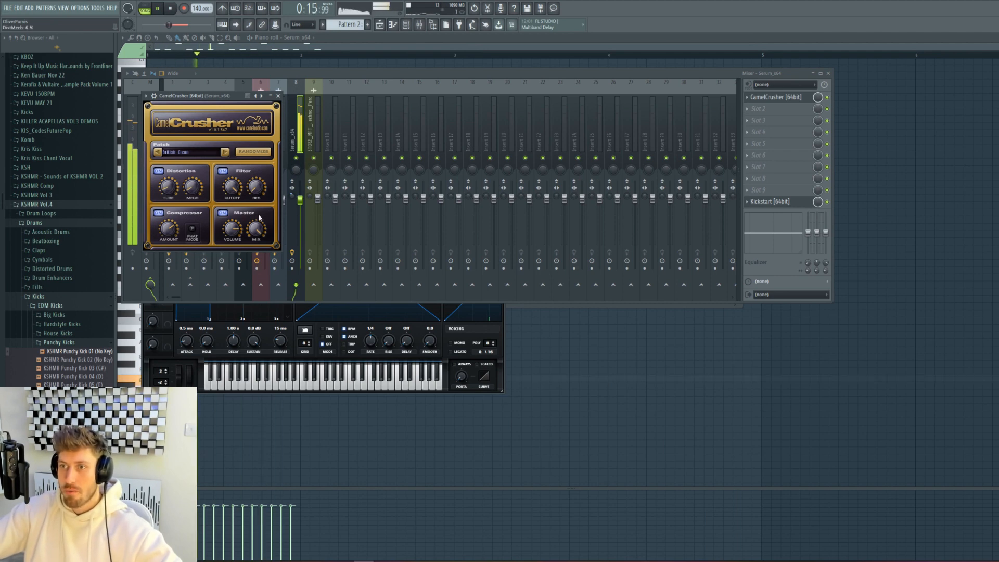
# - Load Fruity Blood Overdrive into slot 2 of the Serum mixer track and adjust its pre-amp and post gain during playback
pyautogui.click(758, 109)
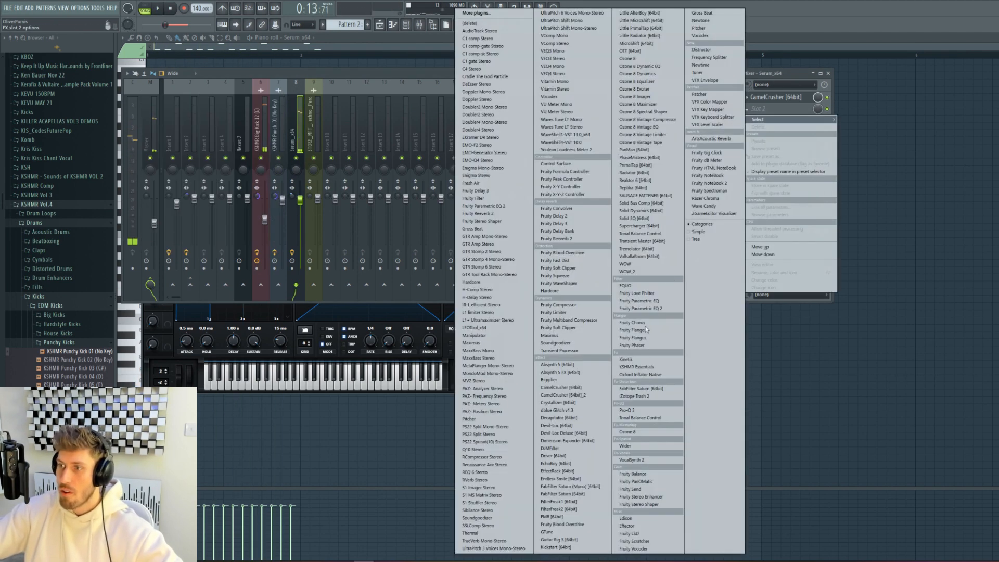
pyautogui.click(582, 252)
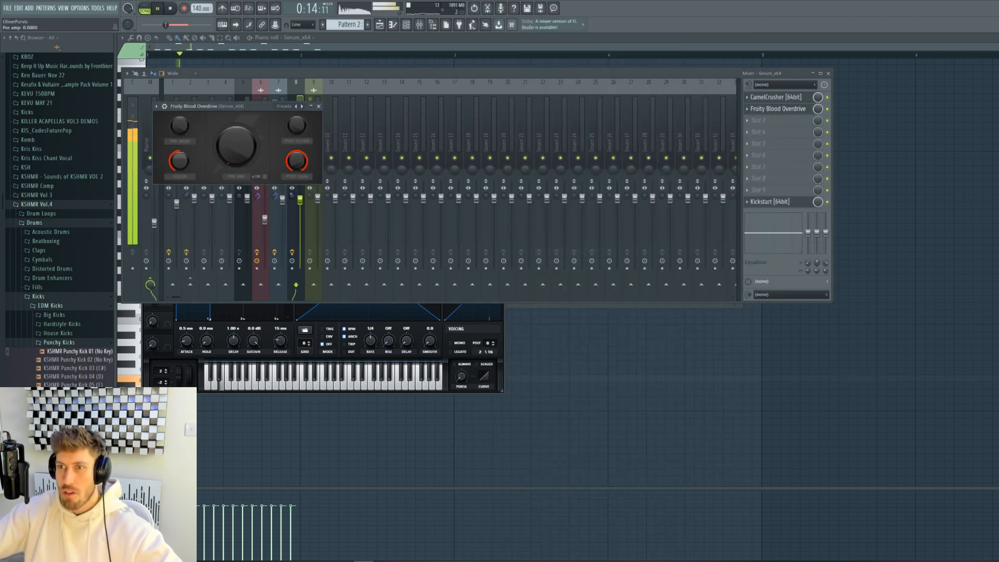
pyautogui.moveTo(236, 146); pyautogui.dragTo(237, 127)
pyautogui.moveTo(297, 161)
pyautogui.mouseDown()
pyautogui.moveTo(297, 179)
pyautogui.moveTo(297, 164)
pyautogui.mouseUp()
# - Return to the playlist, replay the drop from bar 9, and unmute the punchy kick on Track 11
pyautogui.click(380, 26)
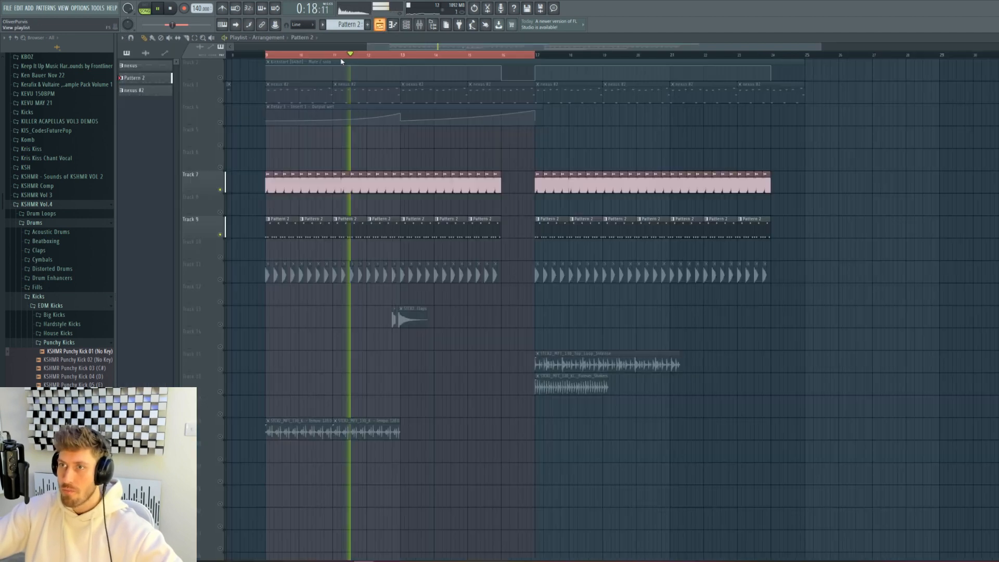
pyautogui.click(265, 55)
pyautogui.click(221, 280)
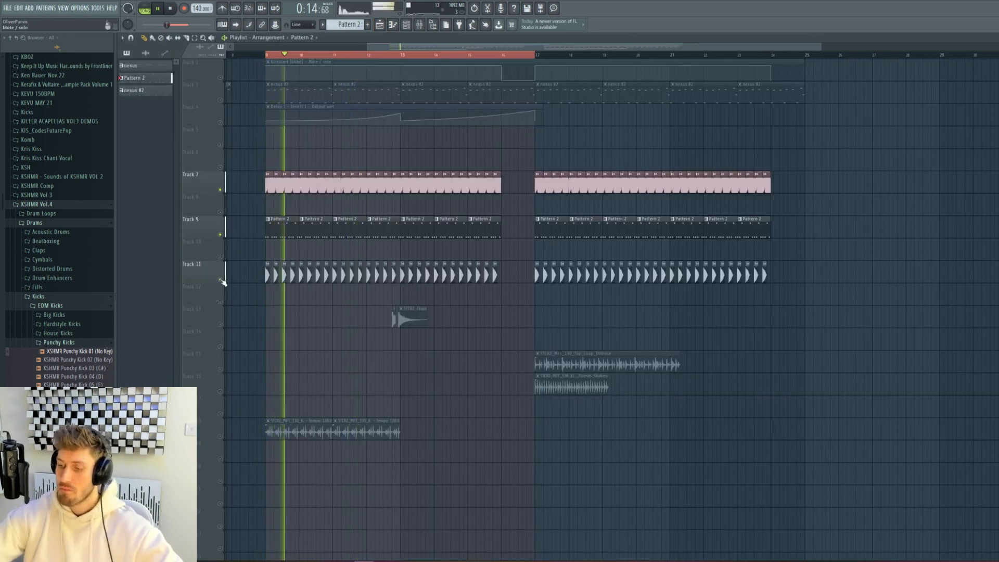
pyautogui.scroll(1, 224, 73)
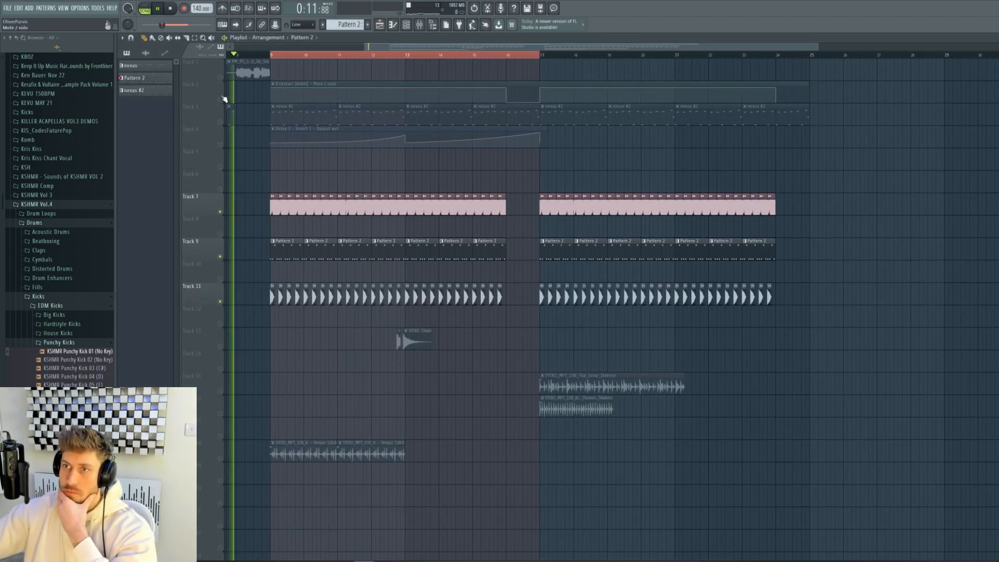
# - Open Pattern 2's channel rack and lower the Serum channel volume to about 45%
pyautogui.doubleClick(347, 254)
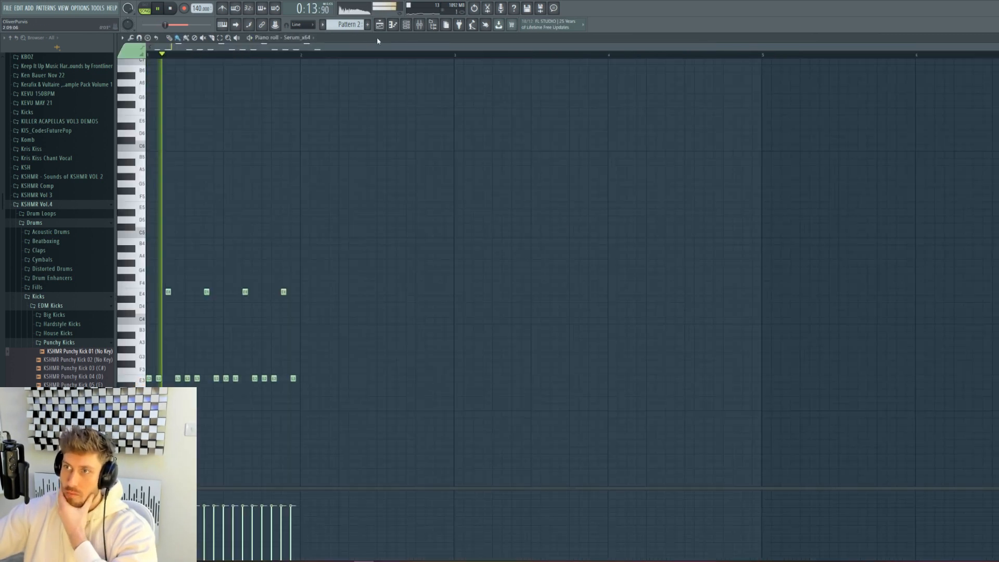
pyautogui.press('F6')
pyautogui.moveTo(256, 283); pyautogui.dragTo(255, 294)
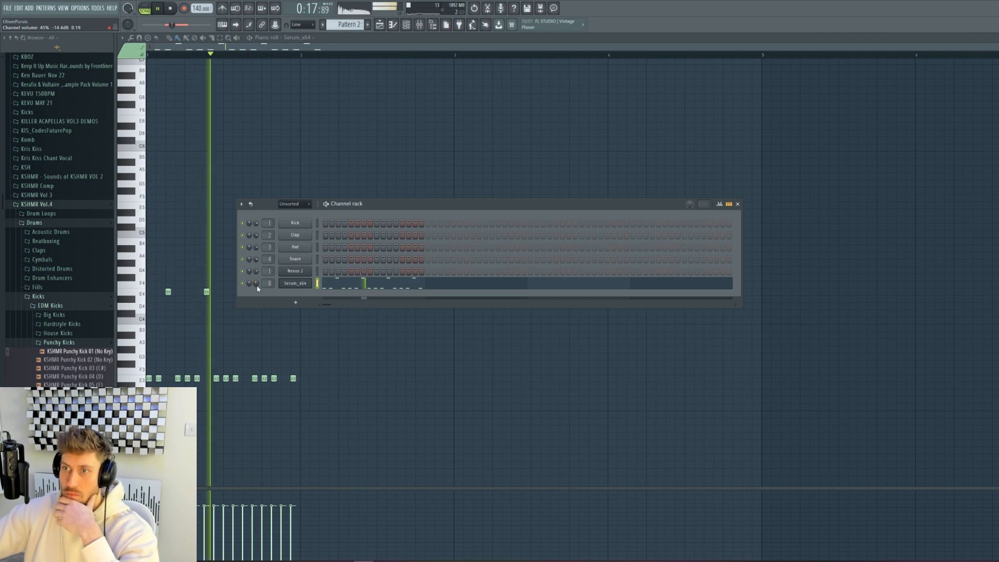
# - Enable the delay in Serum's effects, switch it to Ping-Pong mode, and narrow its filter while auditioning the bass
pyautogui.click(295, 284)
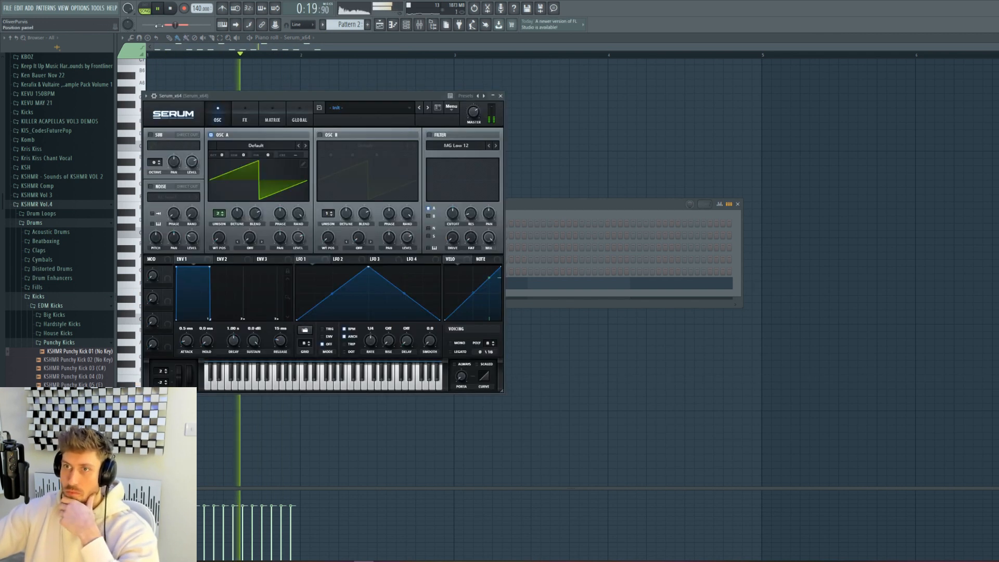
pyautogui.press('space')
pyautogui.click(245, 113)
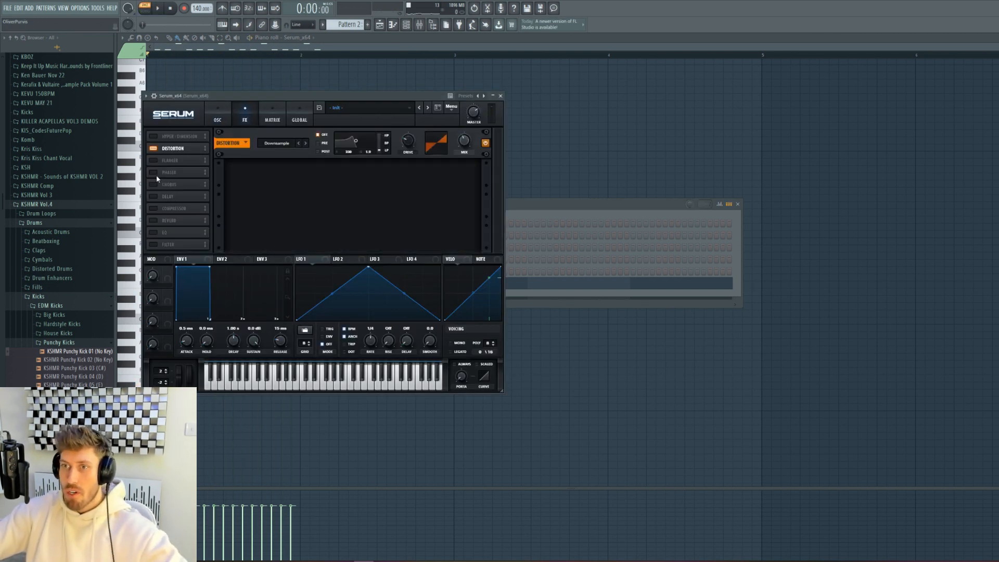
pyautogui.click(153, 196)
pyautogui.press('space')
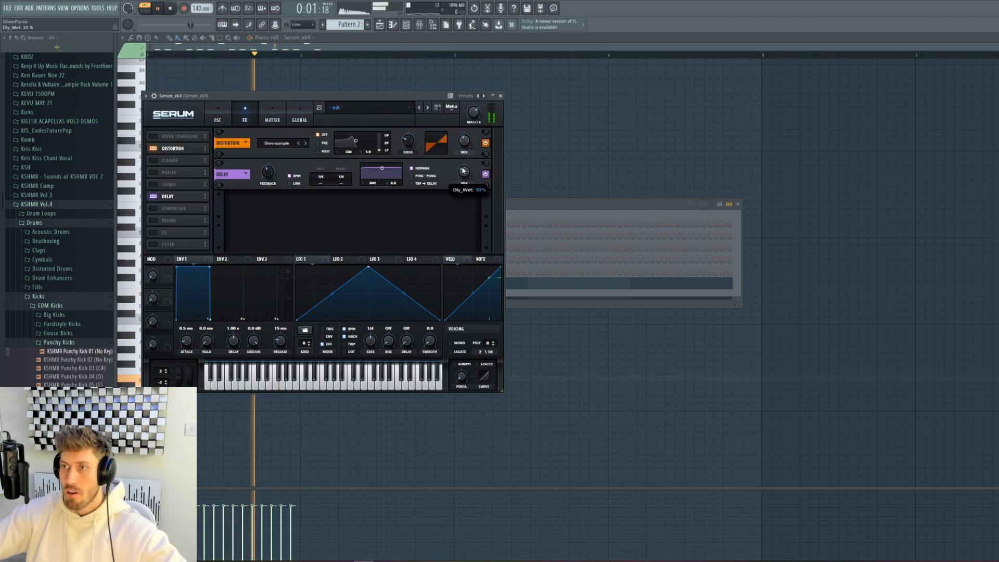
pyautogui.click(418, 177)
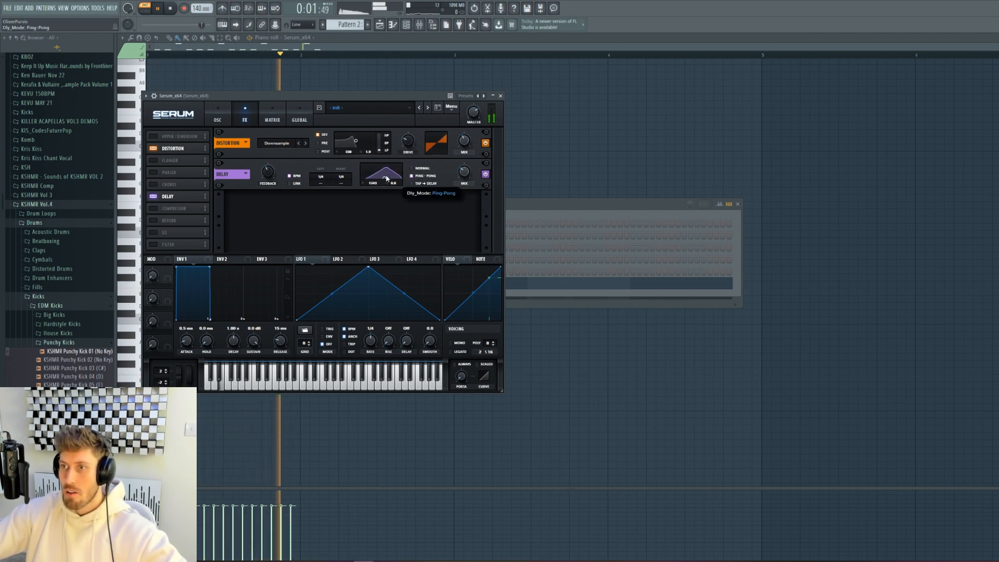
pyautogui.moveTo(383, 178); pyautogui.dragTo(384, 180)
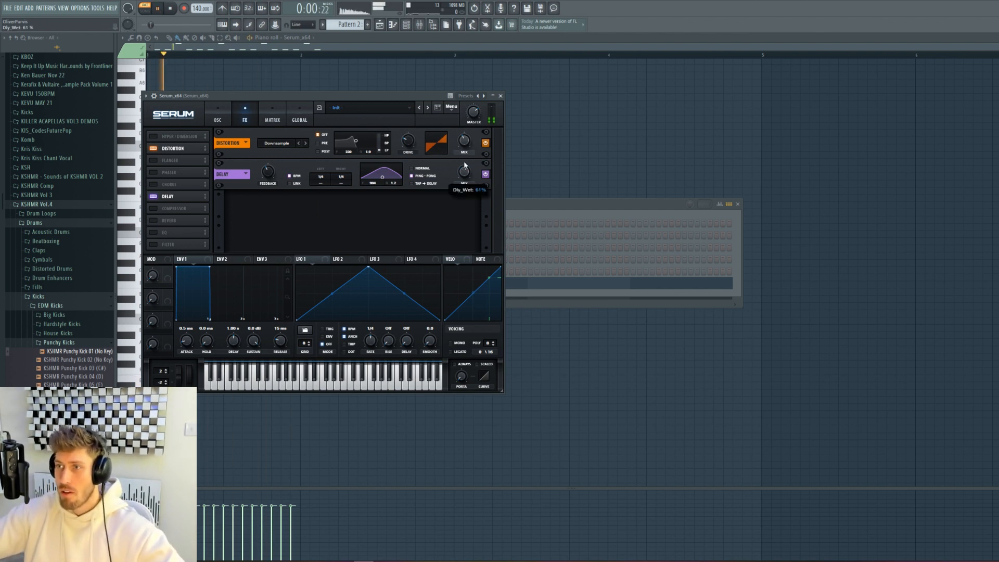
# - Set the Serum delay mix to about 22%, then enable the reverb and adjust its mix
pyautogui.moveTo(459, 187); pyautogui.dragTo(460, 208)
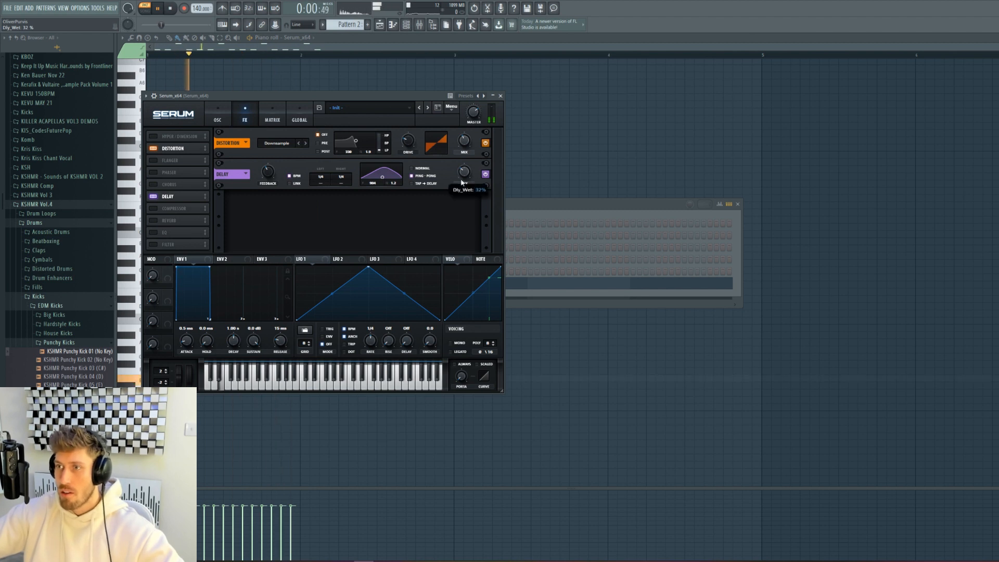
pyautogui.moveTo(482, 147); pyautogui.dragTo(455, 105)
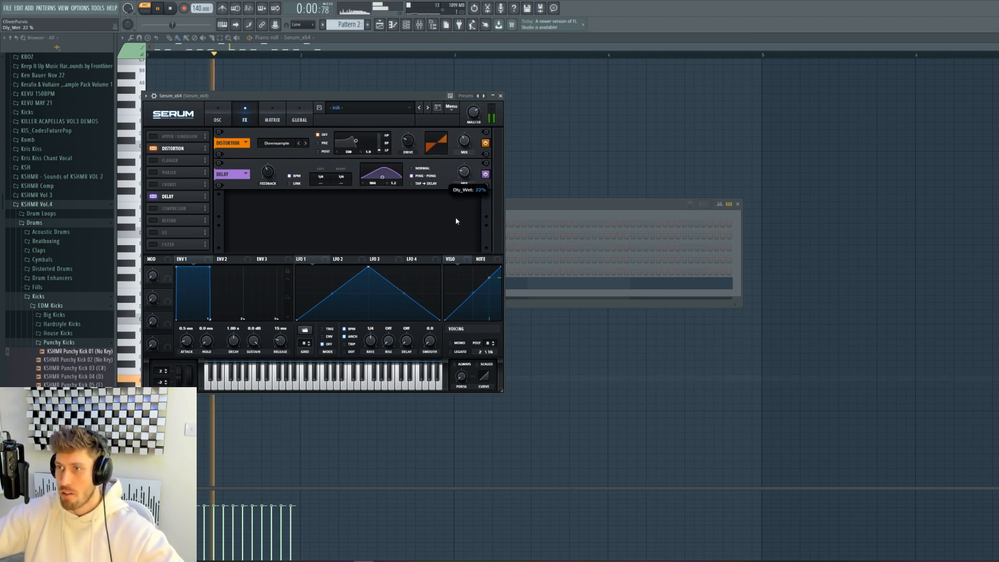
pyautogui.press('space')
pyautogui.click(179, 221)
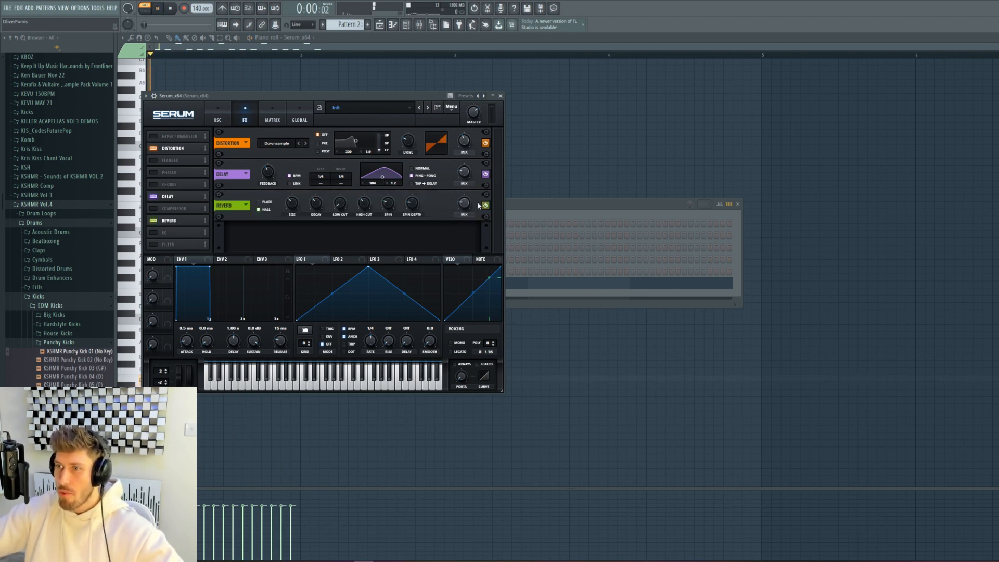
pyautogui.moveTo(459, 198); pyautogui.dragTo(461, 204)
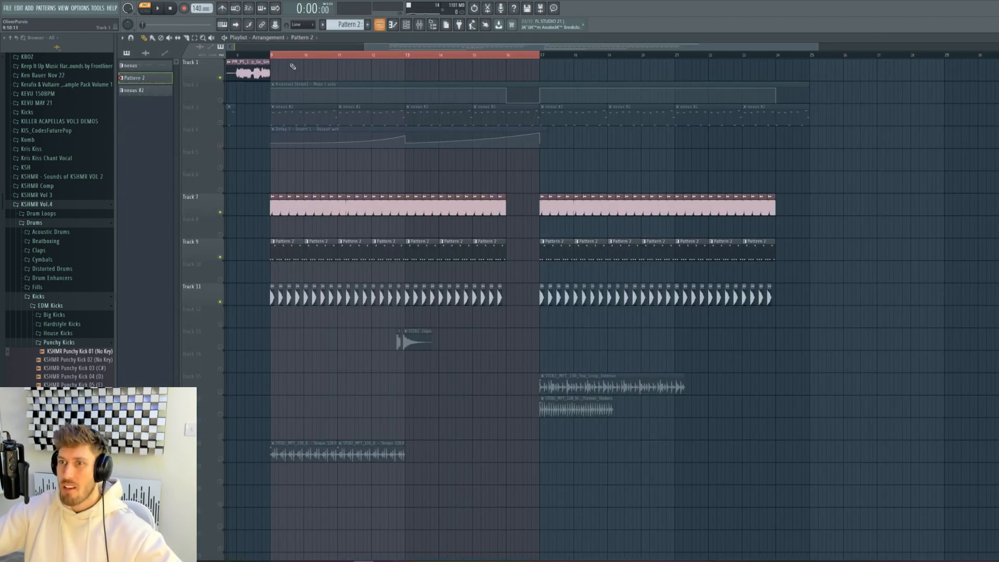
# - Play the drop in the playlist, unmute Tracks 2 and 3, and replay from just before bar 9
pyautogui.press('space')
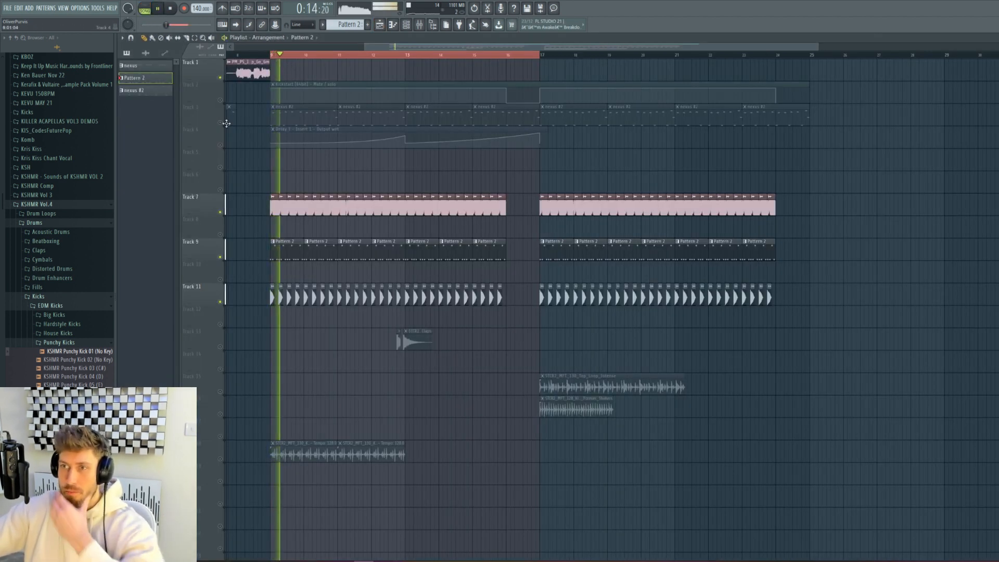
pyautogui.click(221, 100)
pyautogui.click(221, 122)
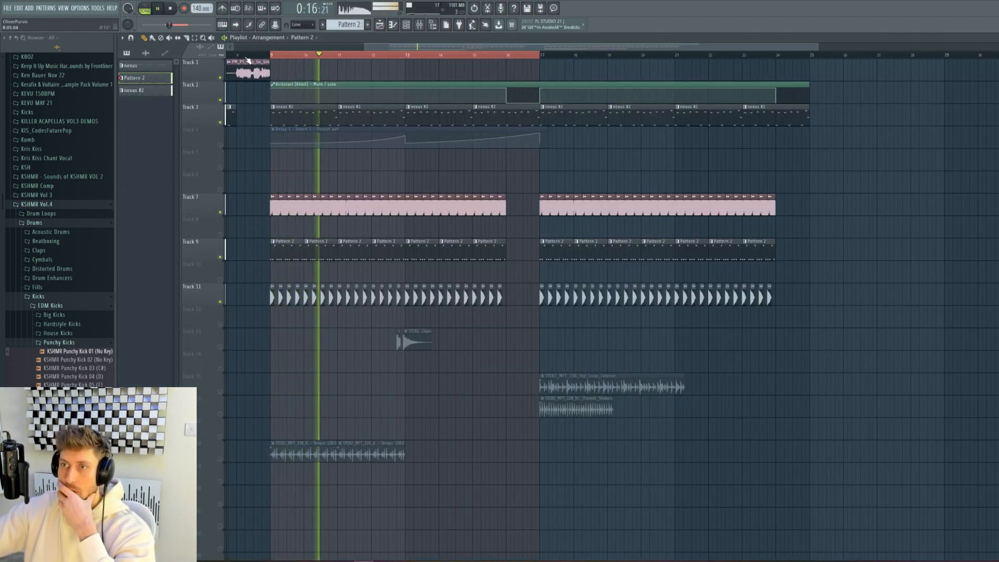
pyautogui.click(229, 55)
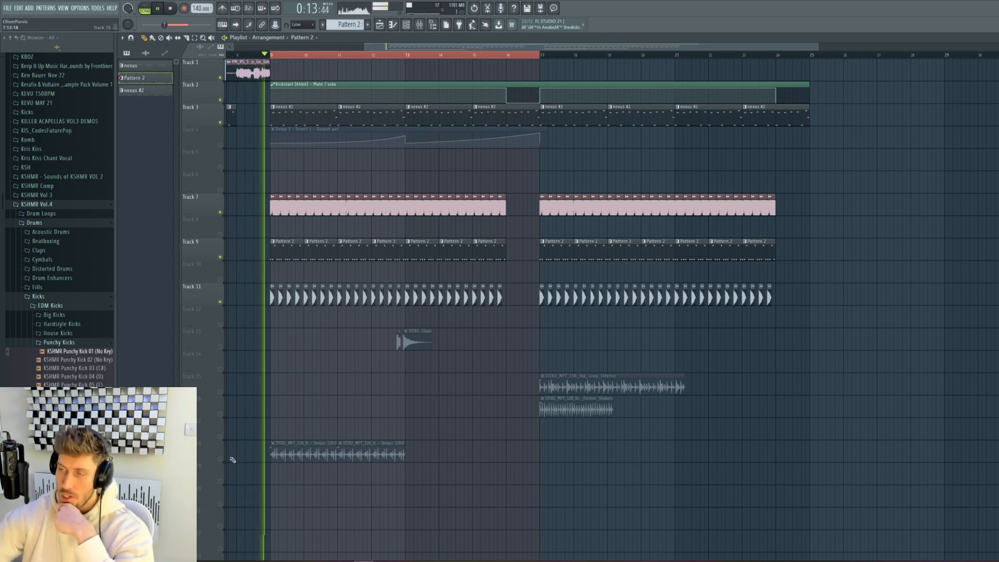
# - Raise Pattern 2's Serum channel volume to about 52% and load Pro-Q 3 into slot 4 of its mixer track
pyautogui.press('F7')
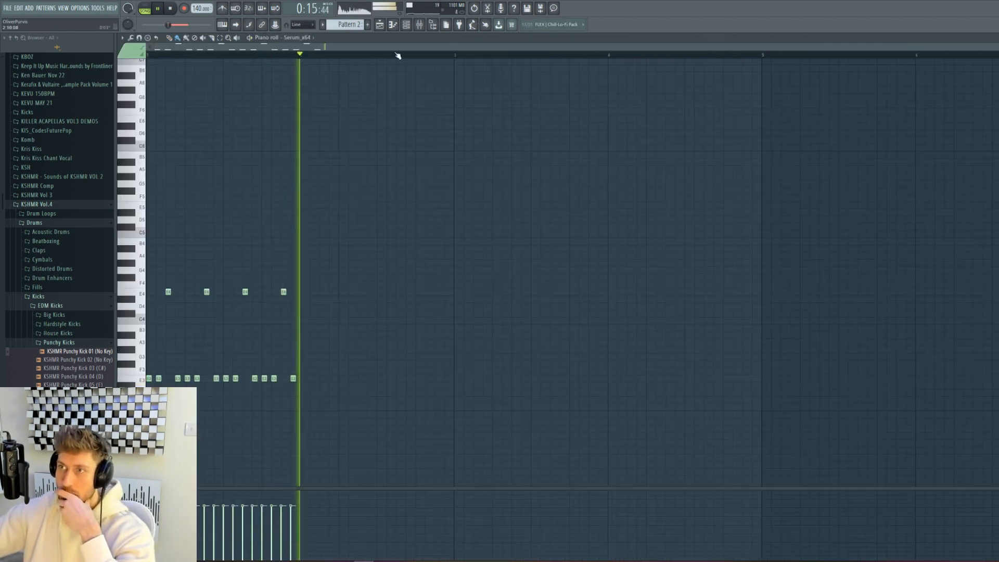
pyautogui.click(416, 26)
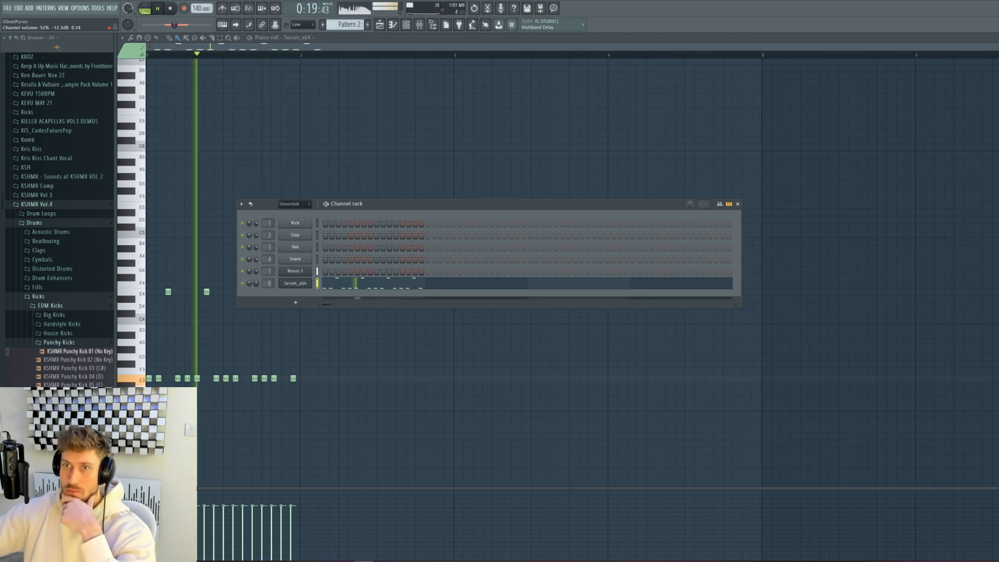
pyautogui.click(419, 24)
pyautogui.click(771, 132)
pyautogui.moveTo(781, 196)
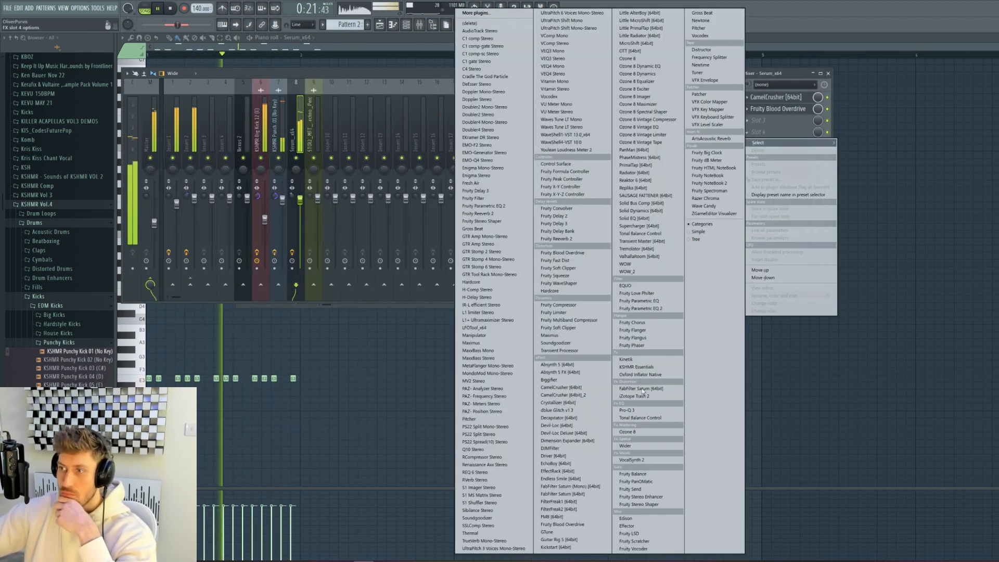
pyautogui.click(639, 411)
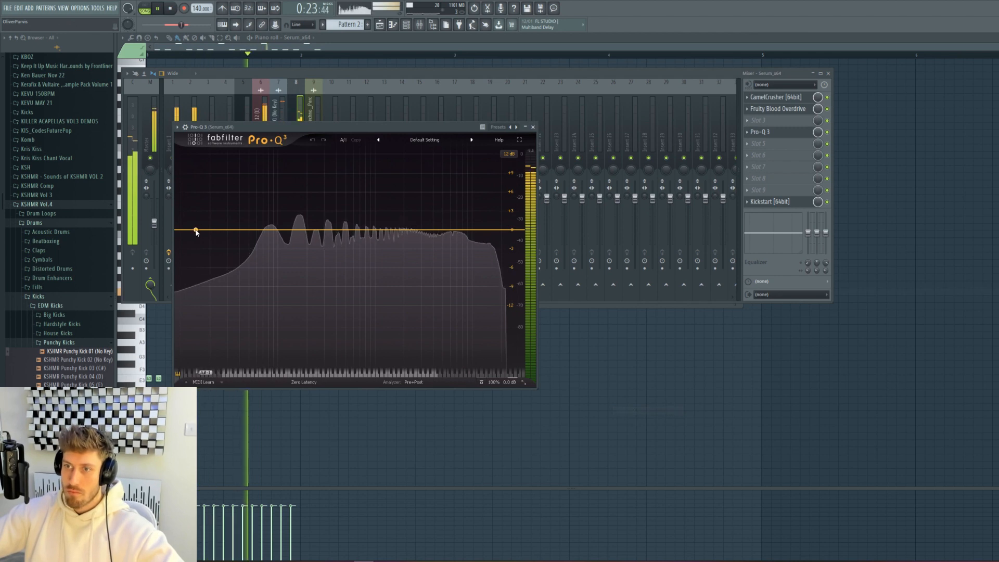
# - Add a Low Cut band with a Brickwall slope at about 61 Hz in Pro-Q 3
pyautogui.moveTo(196, 230); pyautogui.dragTo(259, 233)
pyautogui.click(200, 345)
pyautogui.click(204, 292)
pyautogui.scroll(7, 221, 259)
pyautogui.press('space')
pyautogui.press('space')
pyautogui.scroll(1, 250, 236)
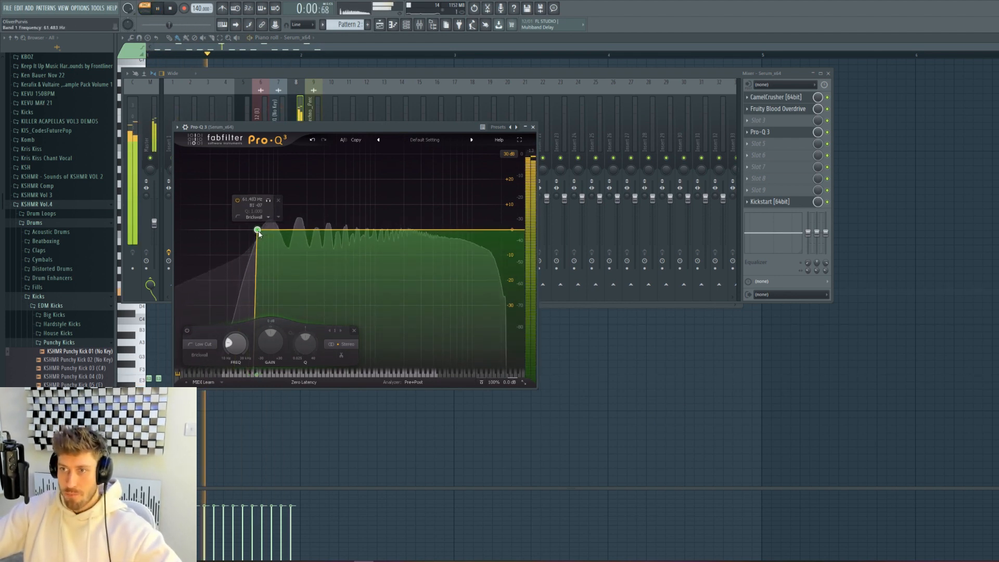
# - Disable the first low cut, add a second Brickwall Low Cut from about 82 Hz, and boost about 3 dB near 340 Hz
pyautogui.click(270, 376)
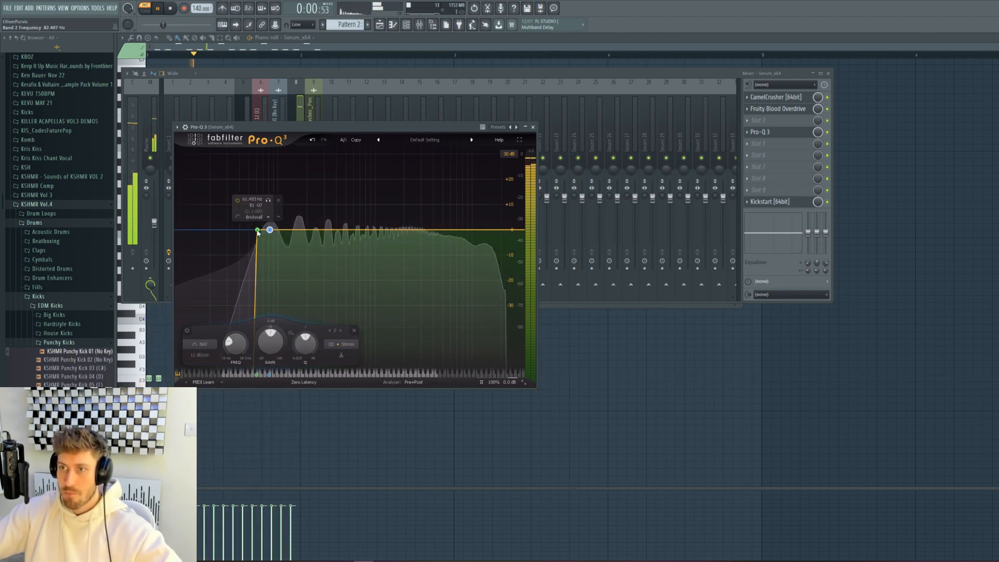
pyautogui.click(237, 201)
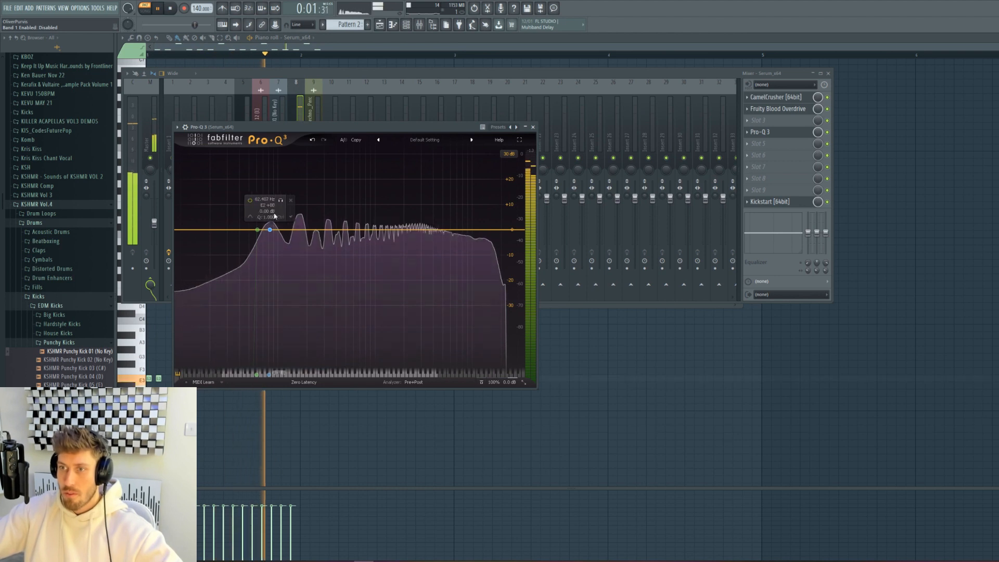
pyautogui.click(199, 344)
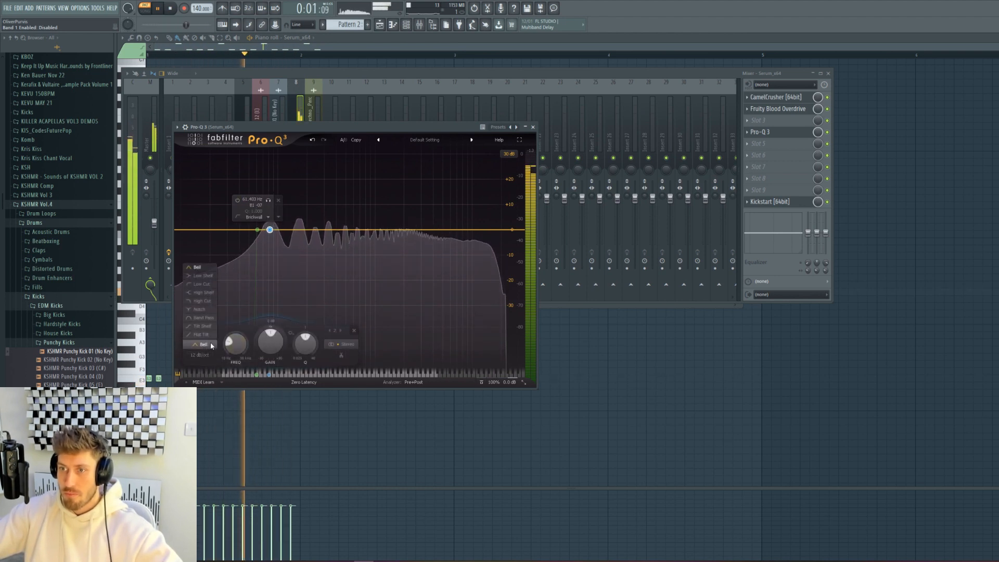
pyautogui.click(202, 287)
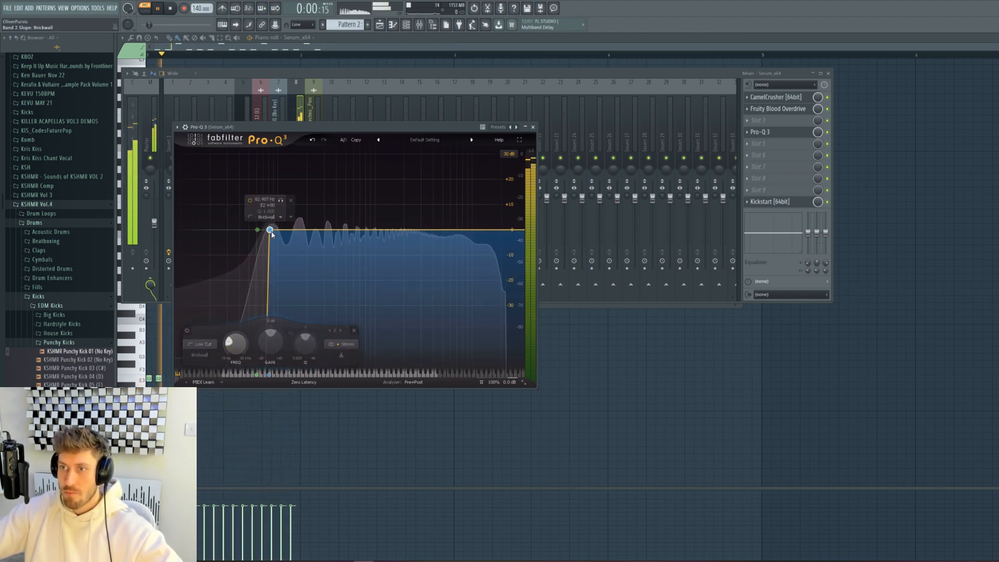
pyautogui.moveTo(268, 232); pyautogui.dragTo(330, 220)
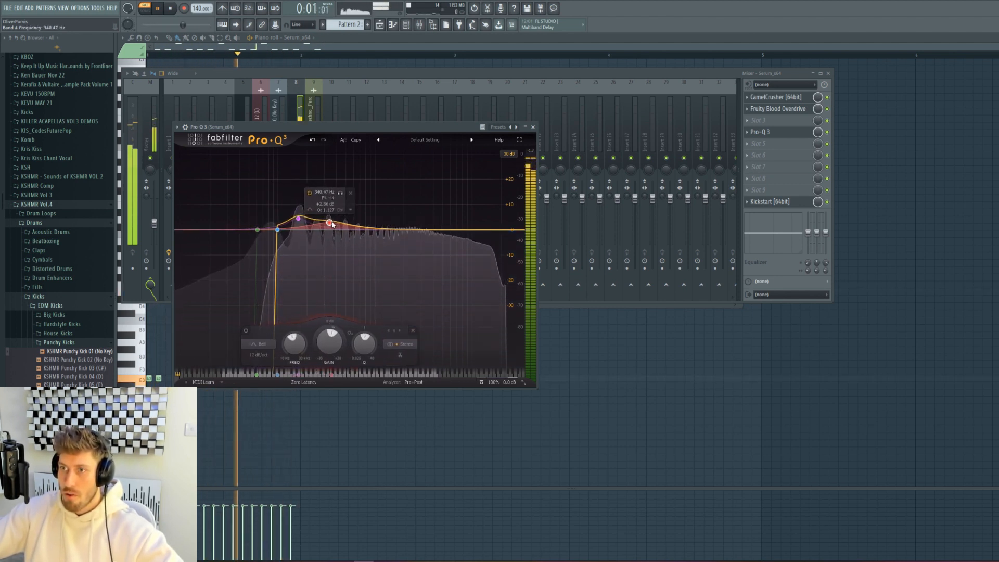
pyautogui.scroll(5, 329, 220)
# - Play the drop in song mode and add a High Shelf boost of about 7.8 dB near 11 kHz in Pro-Q 3
pyautogui.click(381, 25)
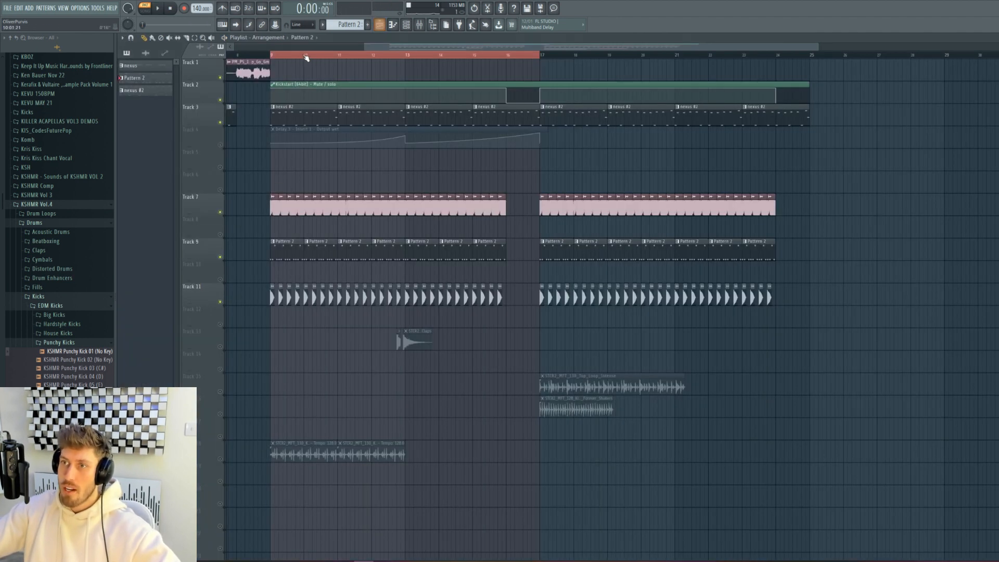
pyautogui.click(145, 8)
pyautogui.click(419, 25)
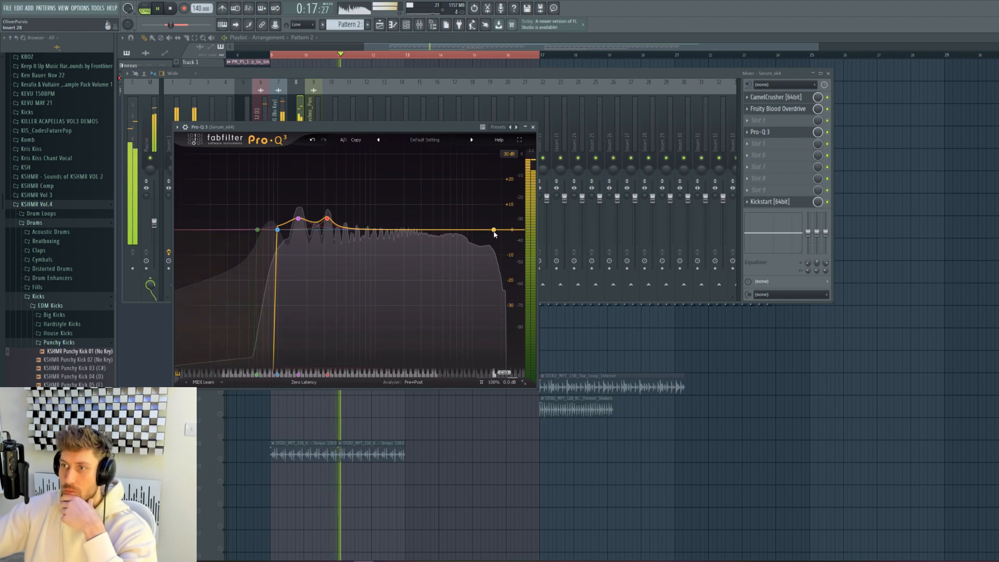
pyautogui.moveTo(493, 229)
pyautogui.mouseDown()
pyautogui.moveTo(477, 203)
pyautogui.moveTo(475, 229)
pyautogui.mouseUp()
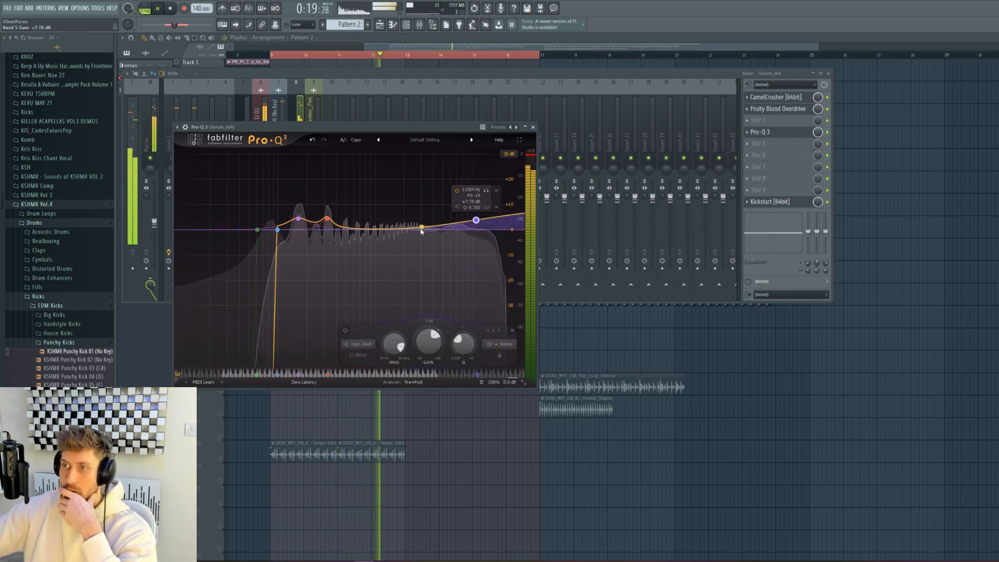
# - Add a narrow Bell boost of about 3.8 dB near 1.3 kHz and readjust the low-end EQ bands
pyautogui.moveTo(393, 229)
pyautogui.mouseDown()
pyautogui.moveTo(394, 208)
pyautogui.moveTo(412, 226)
pyautogui.moveTo(394, 202)
pyautogui.moveTo(390, 223)
pyautogui.mouseUp()
pyautogui.scroll(5, 388, 224)
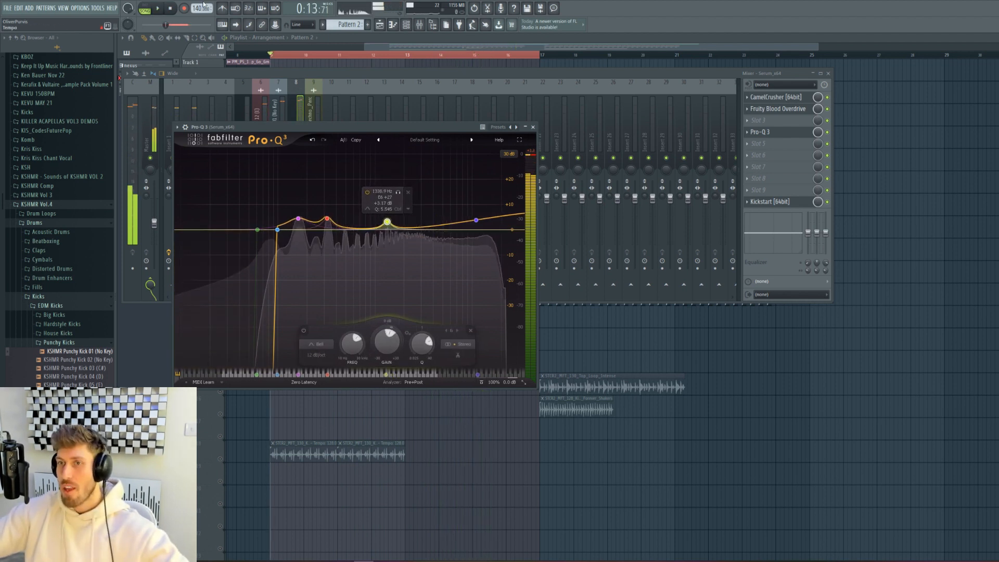
pyautogui.moveTo(389, 228)
pyautogui.mouseDown()
pyautogui.moveTo(393, 182)
pyautogui.moveTo(388, 227)
pyautogui.mouseUp()
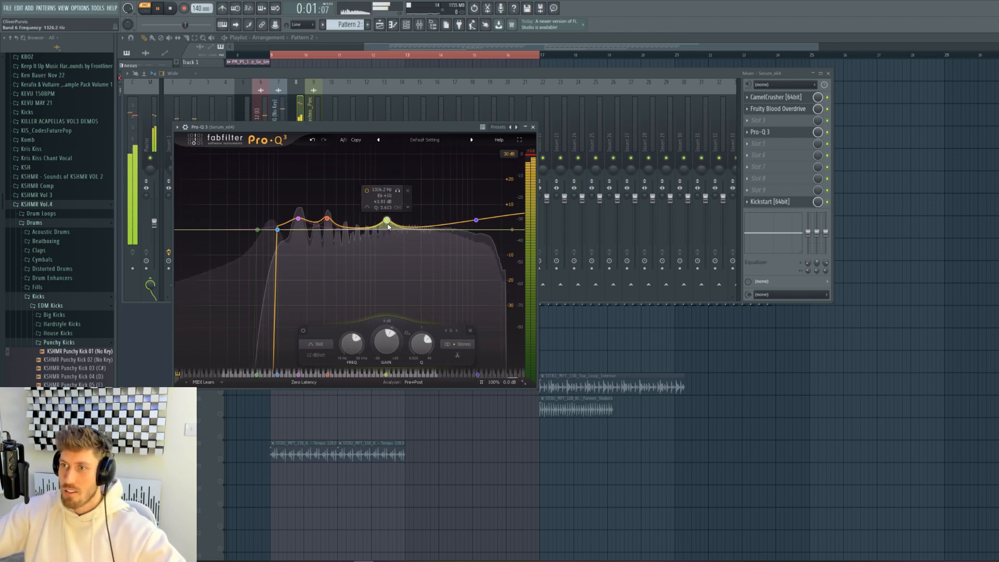
pyautogui.press('space')
pyautogui.moveTo(300, 220); pyautogui.dragTo(284, 234)
# - Play the drop in the playlist, unmute the delay automation on Track 4, and replay from just before bar 9
pyautogui.press('space')
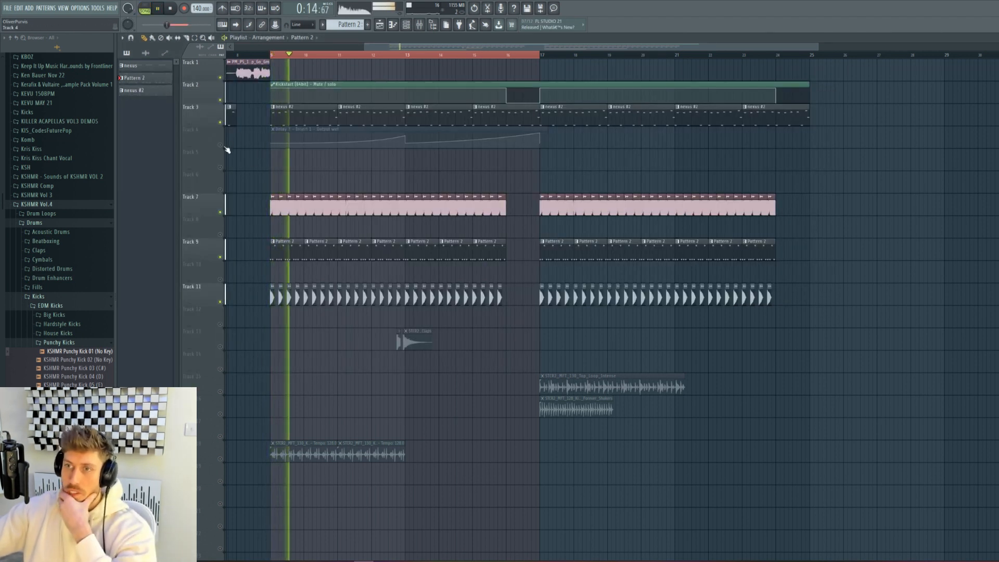
pyautogui.click(221, 146)
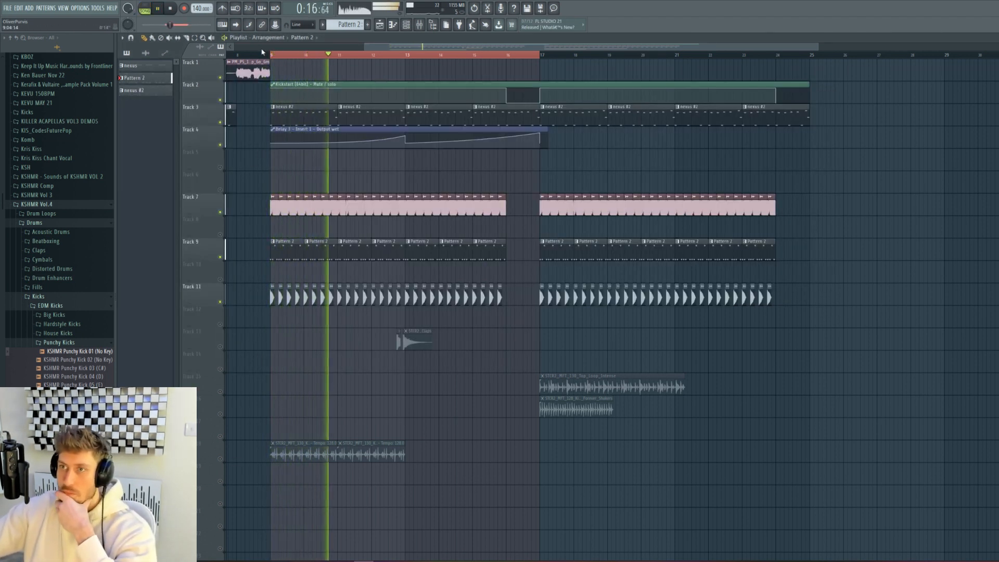
pyautogui.click(245, 54)
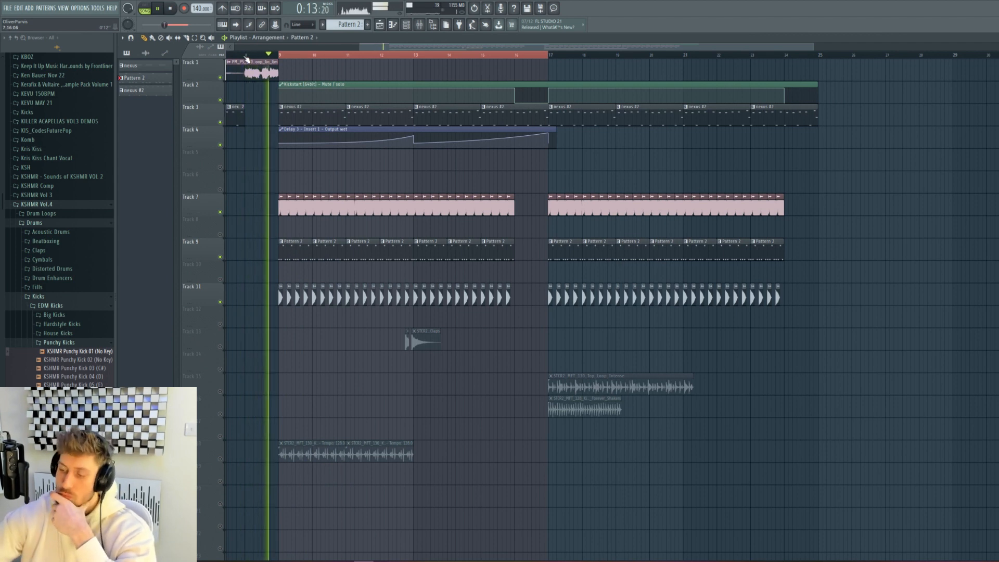
# - Open Kickstart on Pattern 2's Serum mixer track and set its mix to about 97%
pyautogui.doubleClick(429, 252)
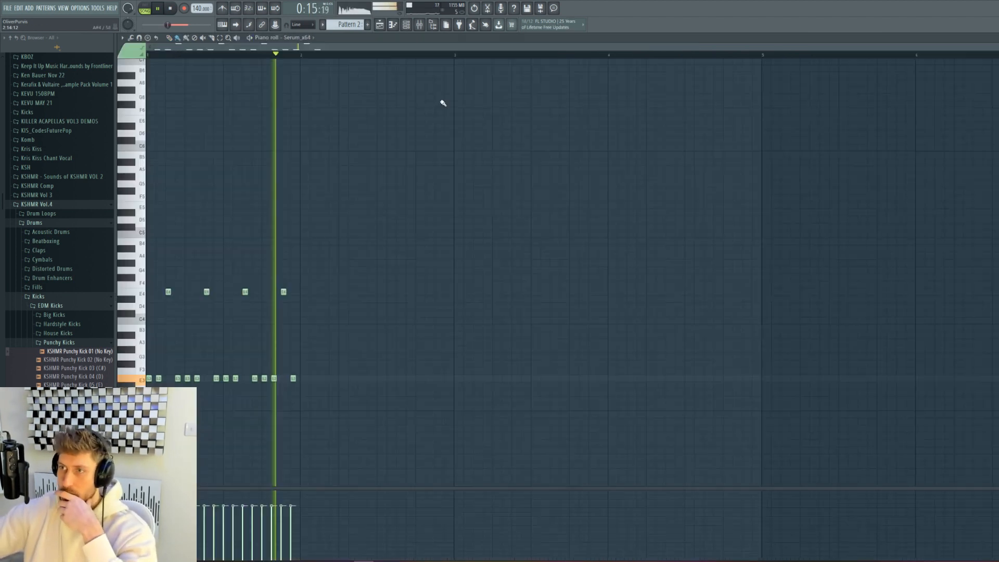
pyautogui.click(409, 25)
pyautogui.click(419, 25)
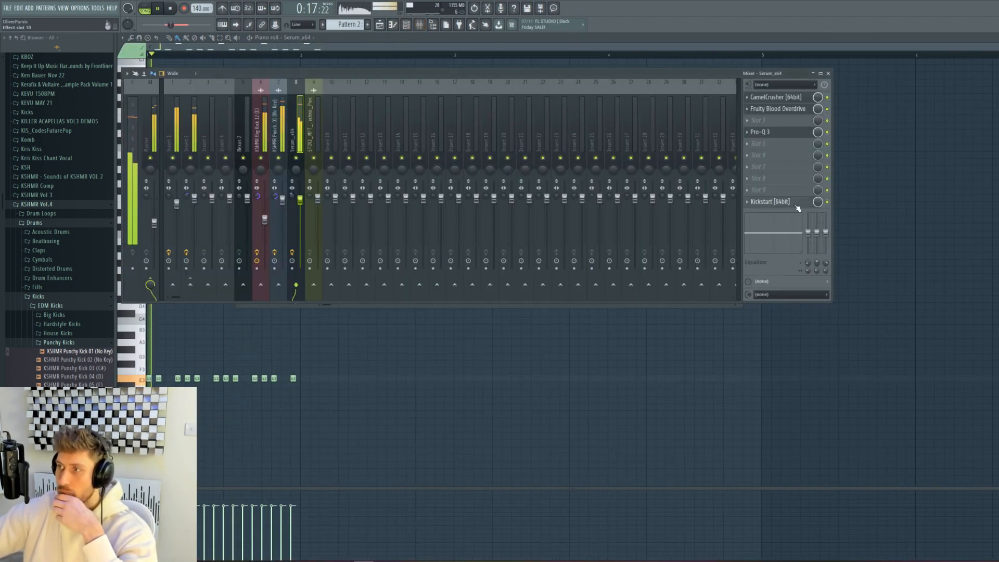
pyautogui.click(797, 204)
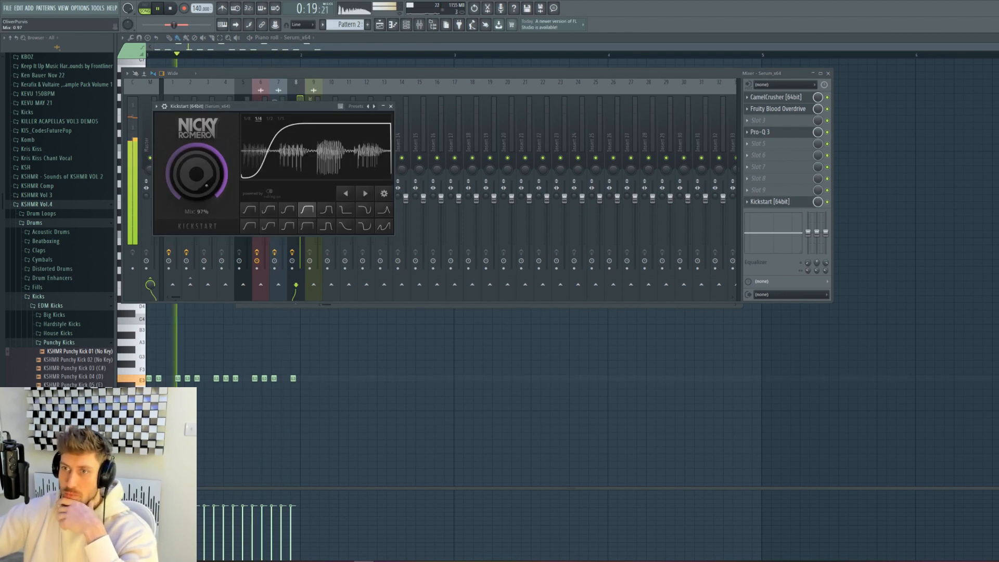
pyautogui.click(390, 106)
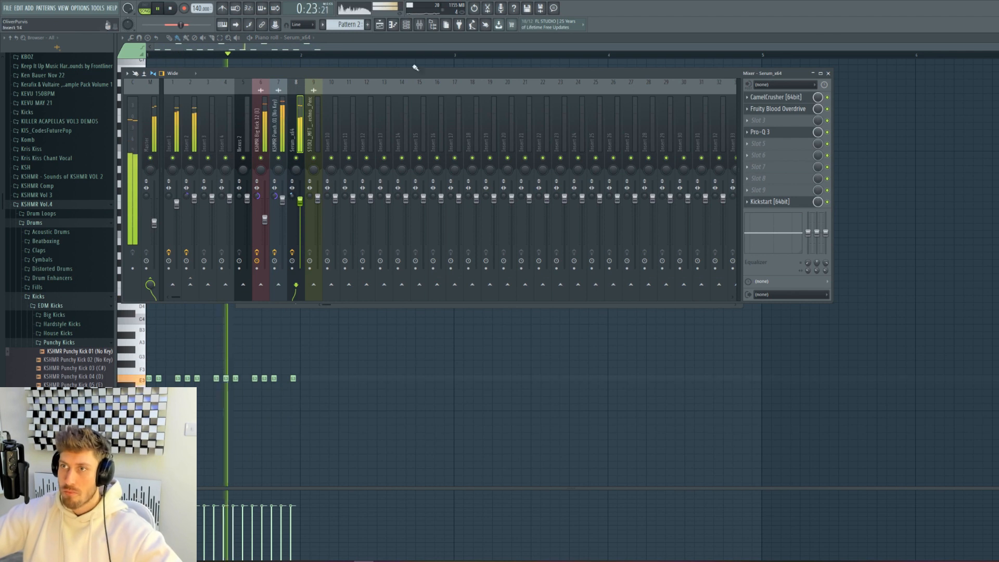
# - Play Pattern 2 while adjusting Serum's oscillator A unison detune, and create an automation clip for that parameter
pyautogui.click(409, 27)
pyautogui.click(302, 283)
pyautogui.press('space')
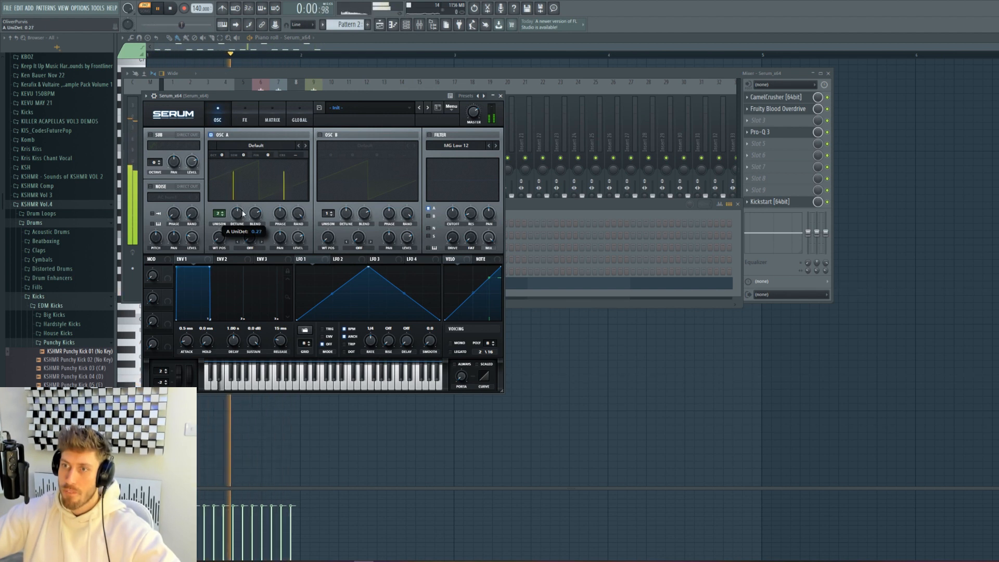
pyautogui.click(100, 8)
pyautogui.moveTo(135, 111)
pyautogui.click(211, 161)
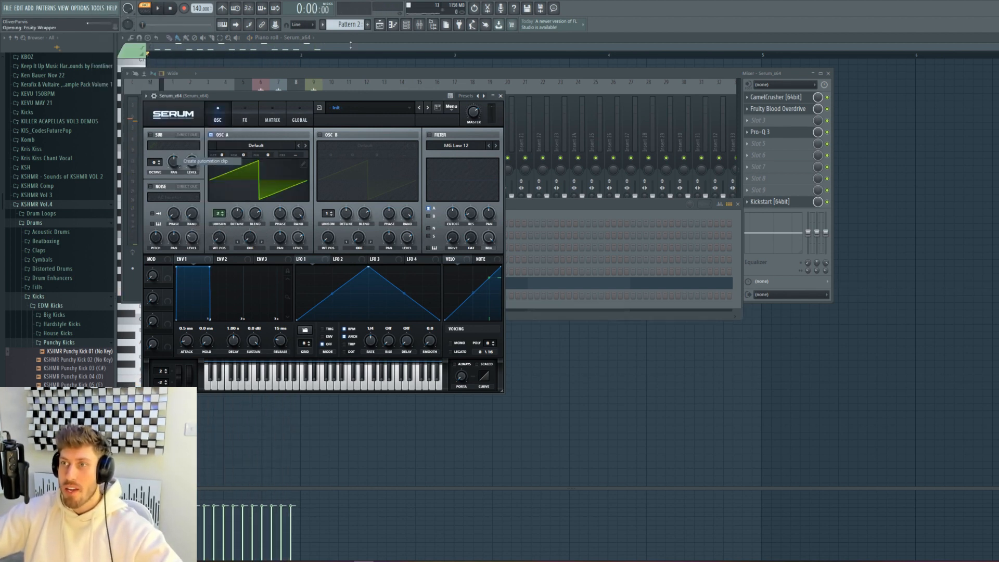
# - Unmute the unison detune automation on Track 5 of the playlist and mute the Nexus lead on Track 3
pyautogui.click(381, 26)
pyautogui.click(221, 167)
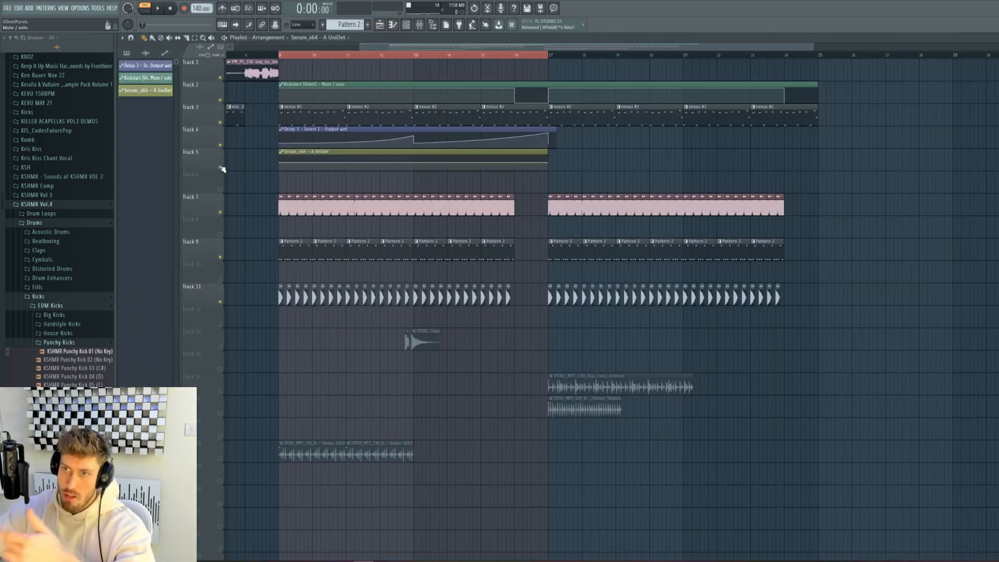
pyautogui.click(220, 122)
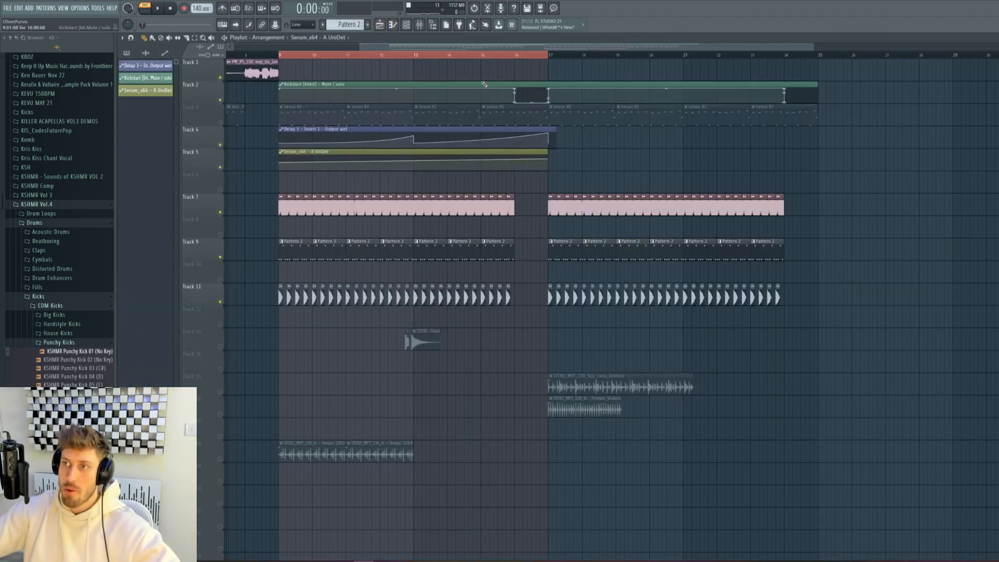
# - Play the drop from bar 13 and fill the gap at bar 16 on Track 9 with a Pattern 2 clip
pyautogui.click(418, 55)
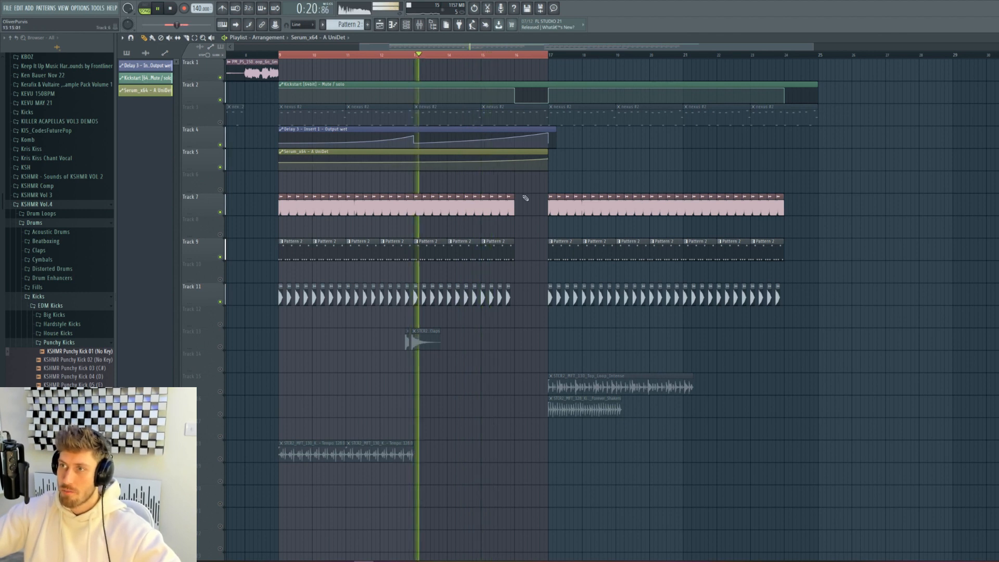
pyautogui.click(518, 248)
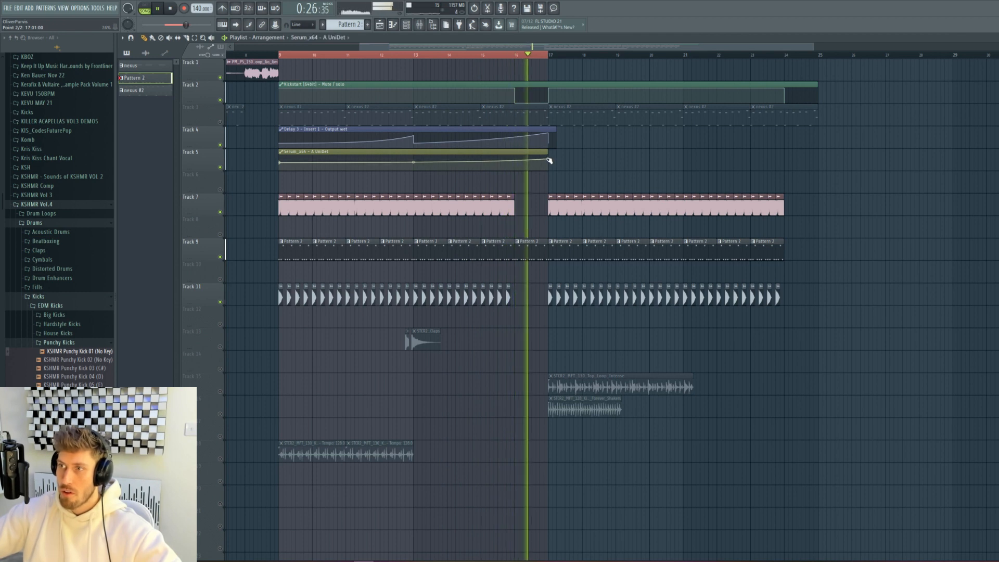
# - Open Serum from Pattern 2, adjust the Env 1 release time, and create an automation clip for it
pyautogui.doubleClick(491, 248)
pyautogui.press('space')
pyautogui.press('F6')
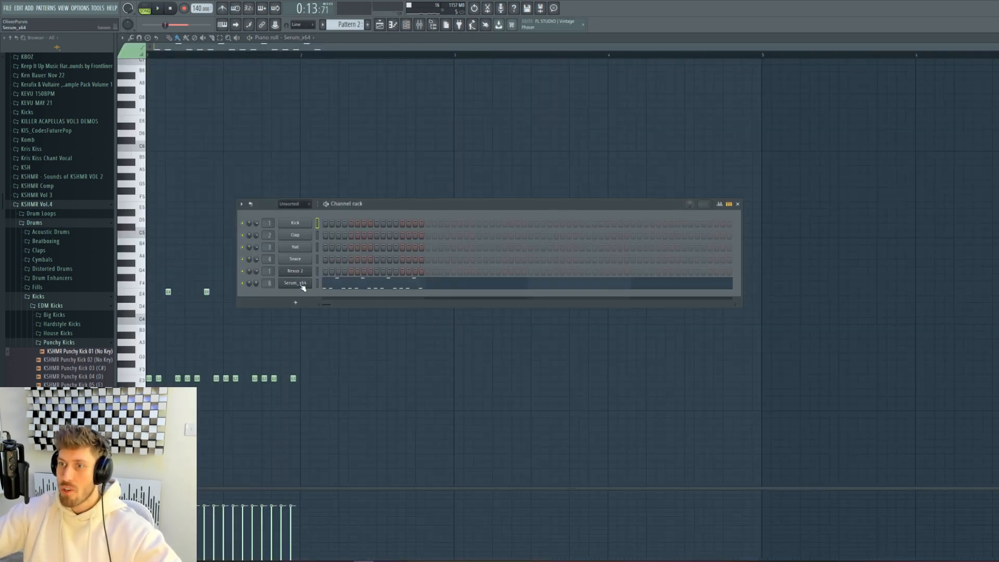
pyautogui.click(302, 284)
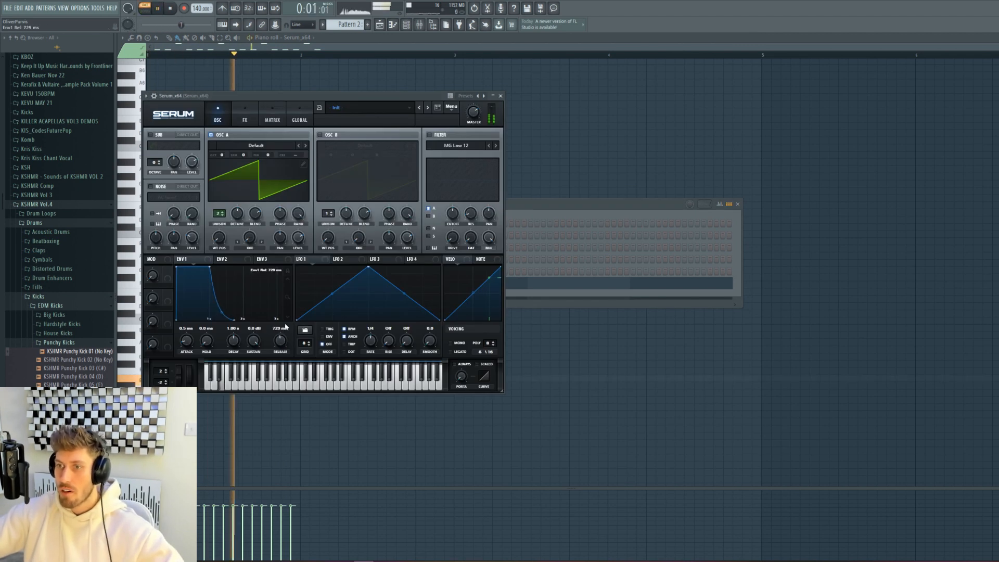
pyautogui.click(98, 7)
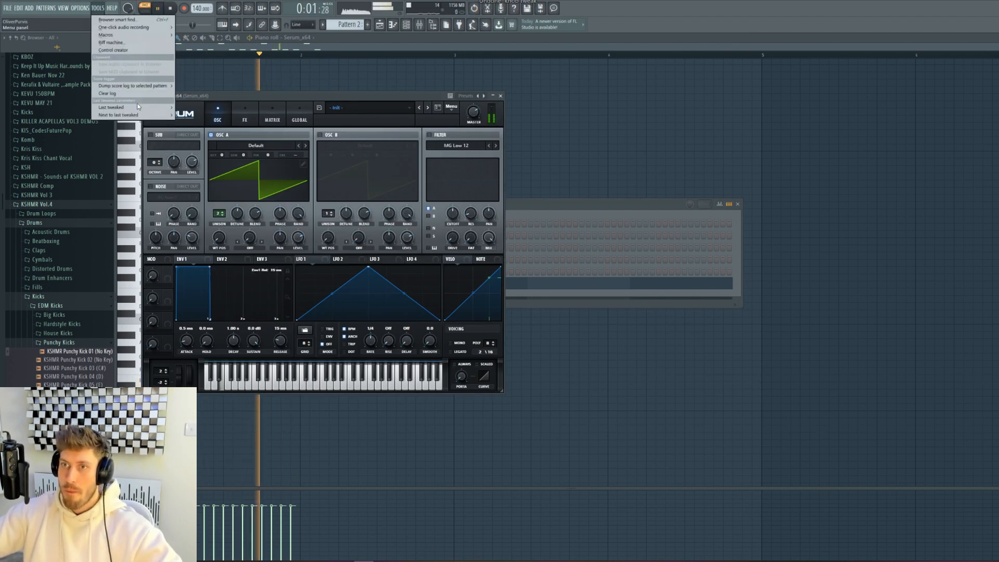
pyautogui.moveTo(145, 110)
pyautogui.click(206, 162)
# - Unmute the Env1 Rel automation on Track 6 of the playlist and adjust its curve around bar 13
pyautogui.click(381, 25)
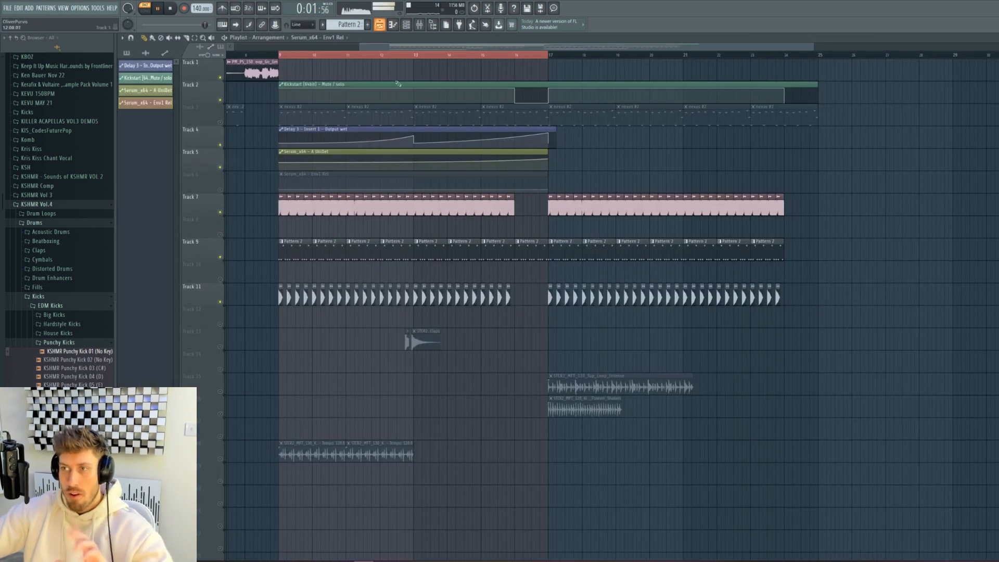
pyautogui.click(224, 190)
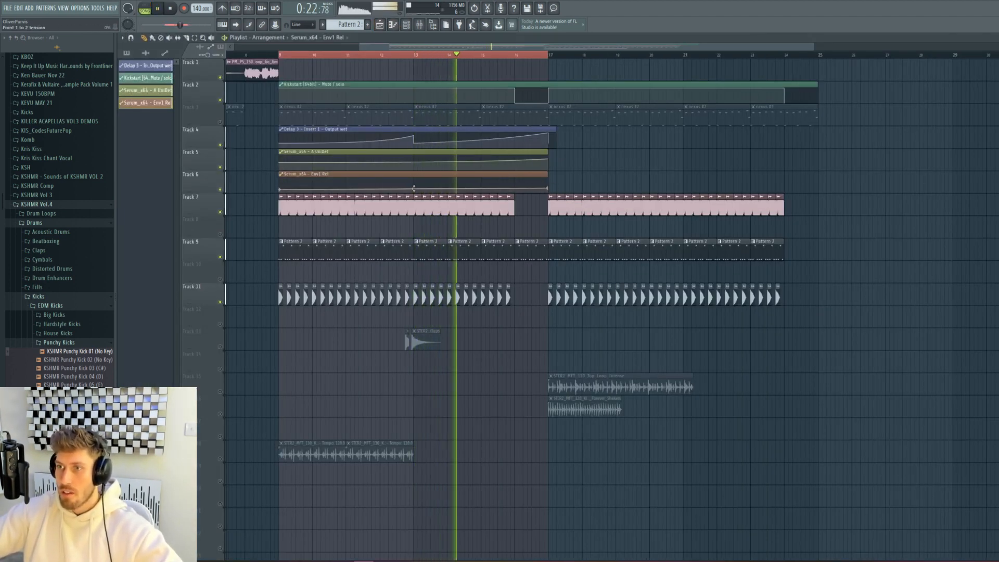
pyautogui.moveTo(413, 189); pyautogui.dragTo(414, 172)
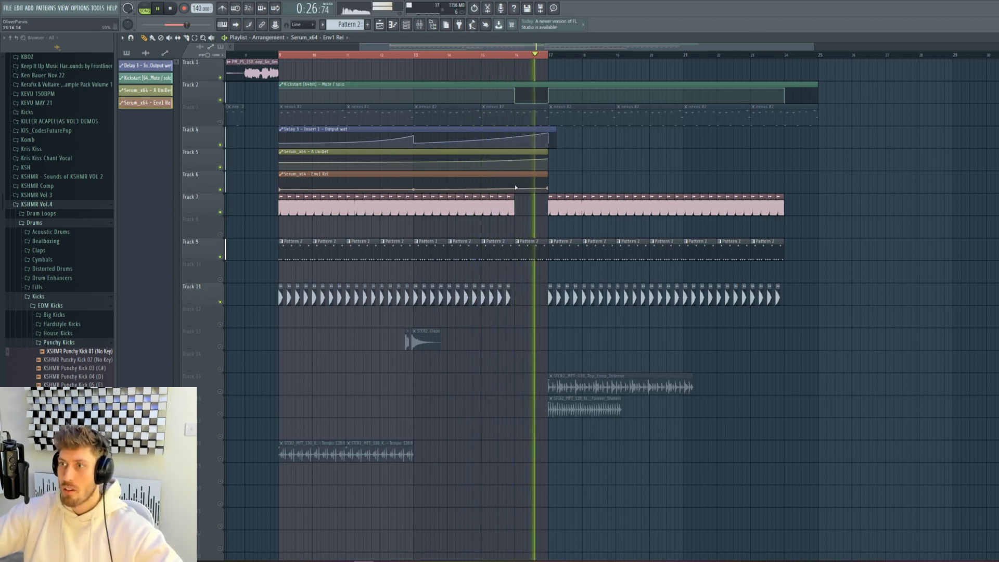
# - Lower the detune automation's end point slightly and readjust the Env1 Rel automation's end point at bar 17 to a gentle rise
pyautogui.click(550, 161)
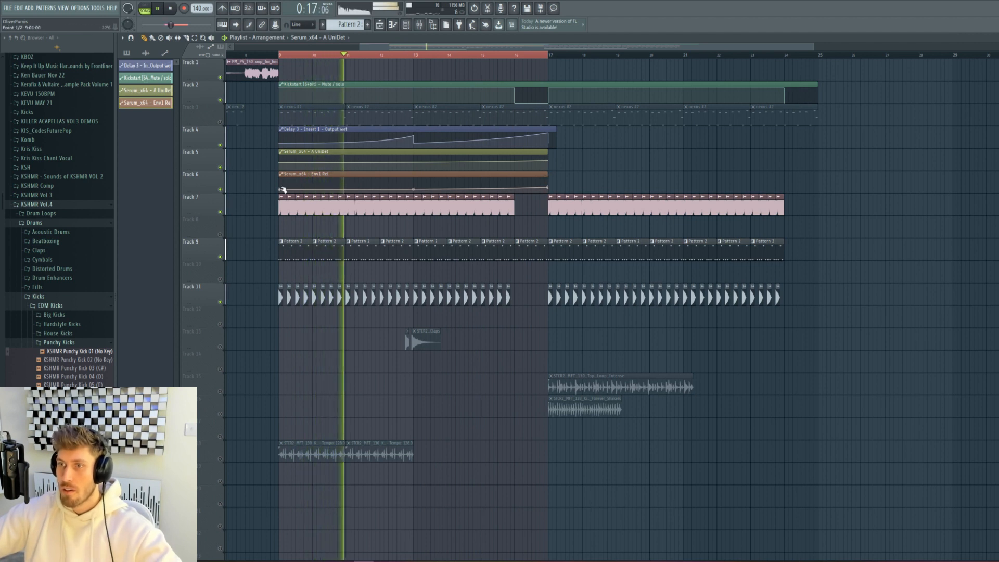
pyautogui.rightClick(281, 190)
pyautogui.click(302, 317)
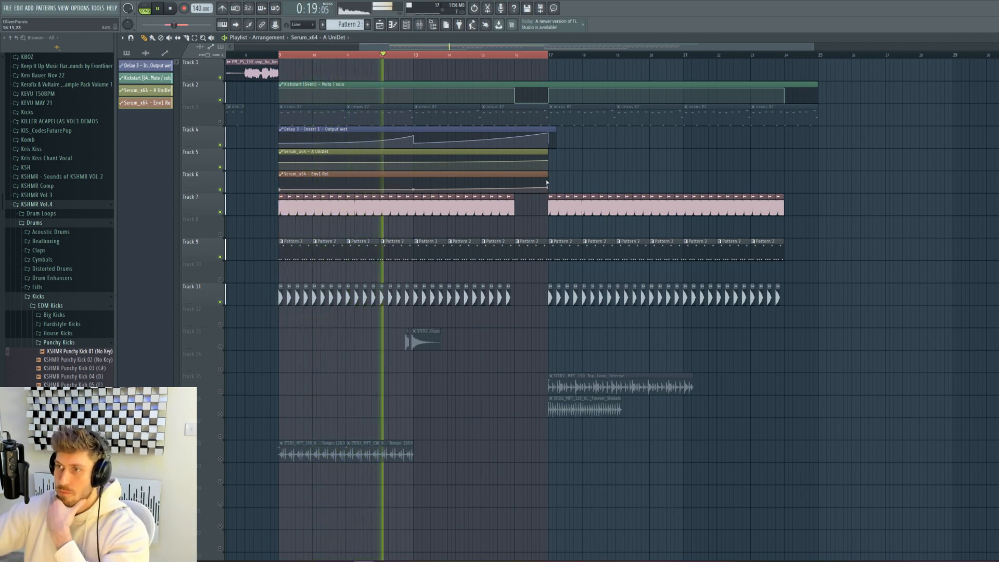
pyautogui.moveTo(548, 187); pyautogui.dragTo(548, 182)
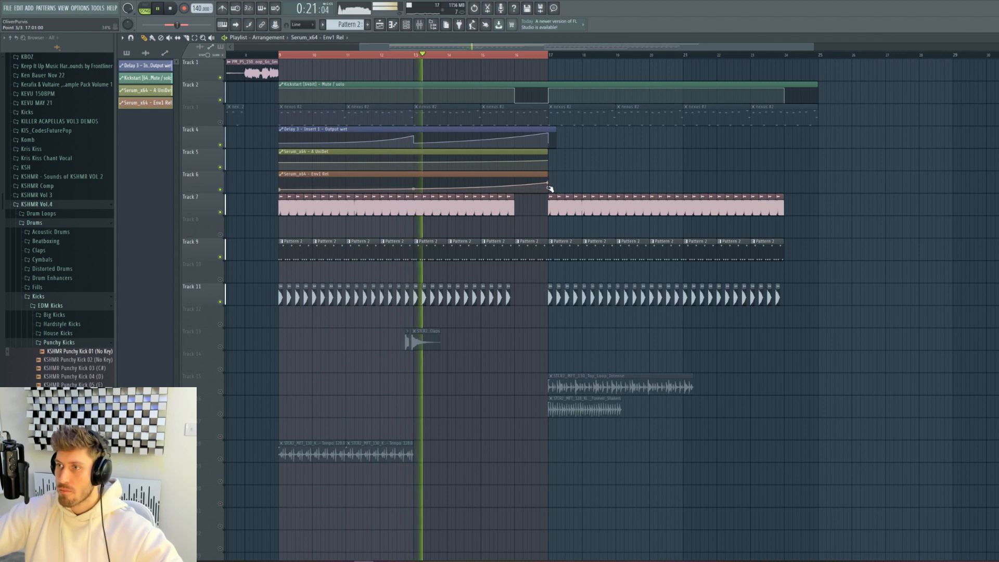
pyautogui.rightClick(549, 188)
pyautogui.click(573, 324)
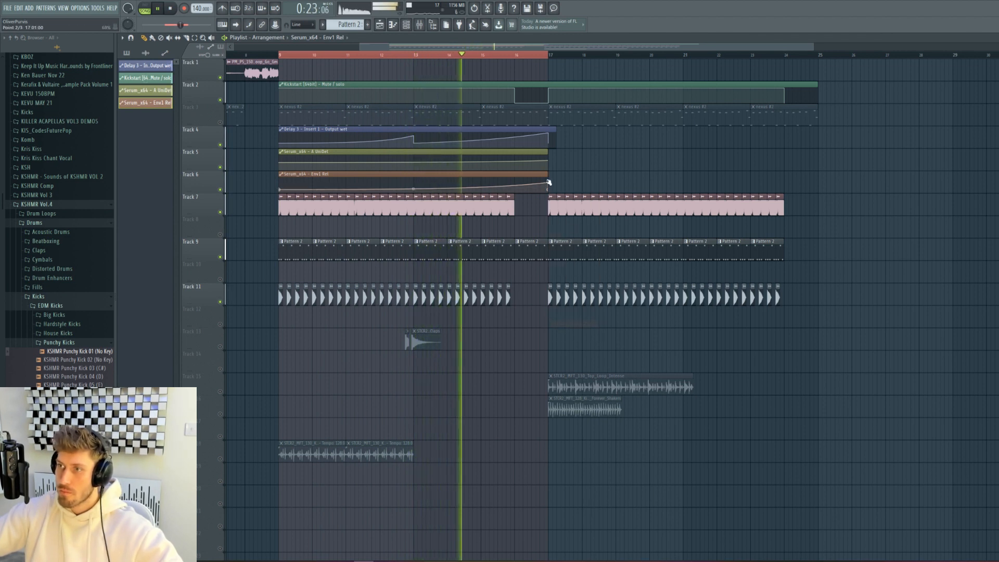
pyautogui.moveTo(549, 182); pyautogui.dragTo(549, 185)
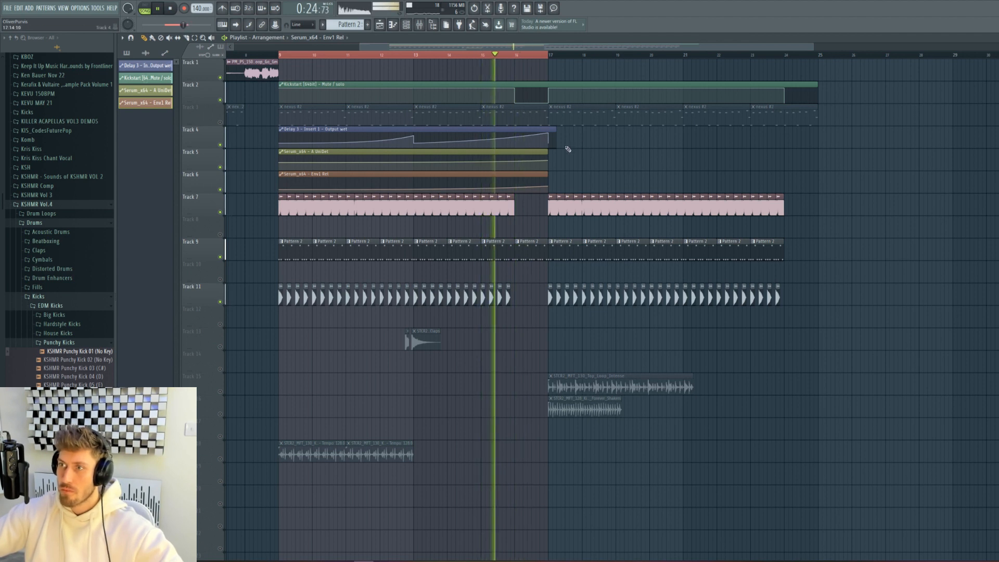
# - Flatten the unison detune automation's end at bar 17 and compare the sound with Track 5 muted and unmuted
pyautogui.moveTo(549, 160); pyautogui.dragTo(549, 162)
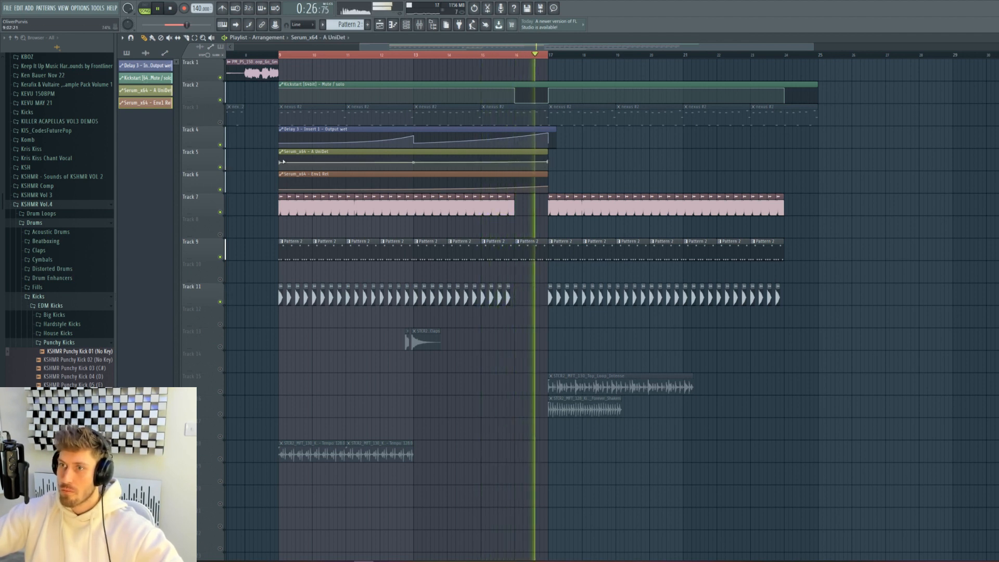
pyautogui.rightClick(284, 162)
pyautogui.click(310, 294)
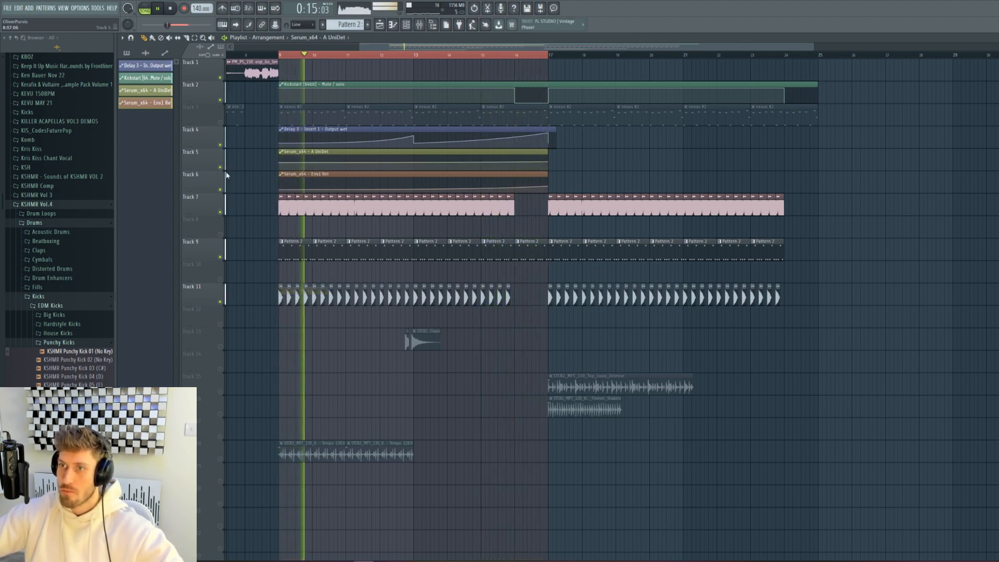
pyautogui.click(220, 168)
pyautogui.click(498, 55)
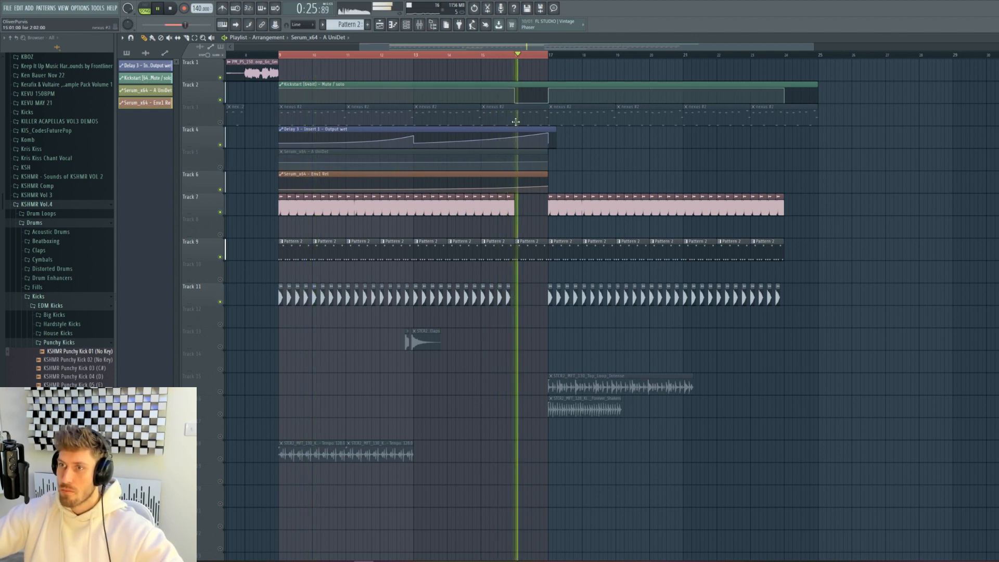
pyautogui.click(221, 168)
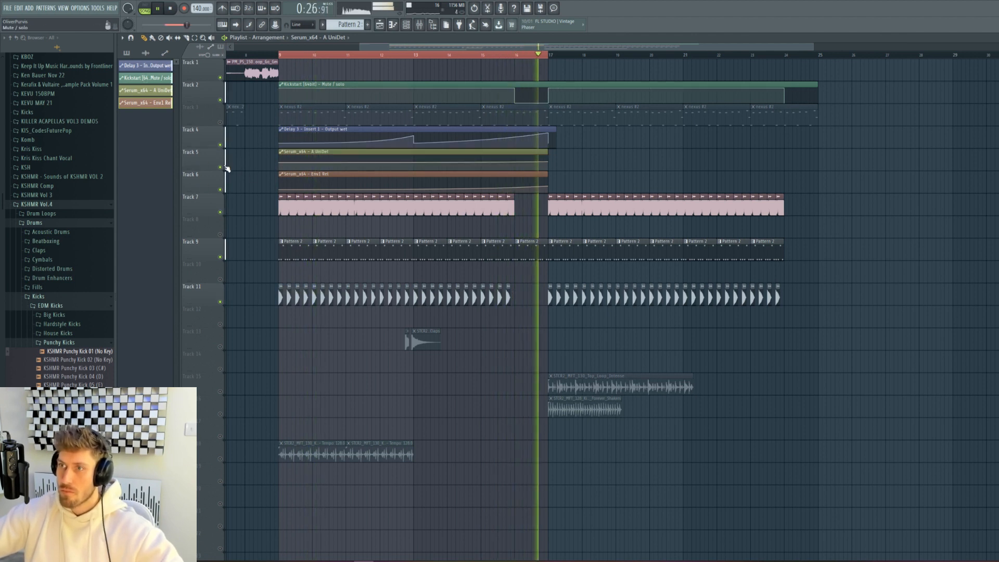
pyautogui.rightClick(548, 163)
pyautogui.click(573, 301)
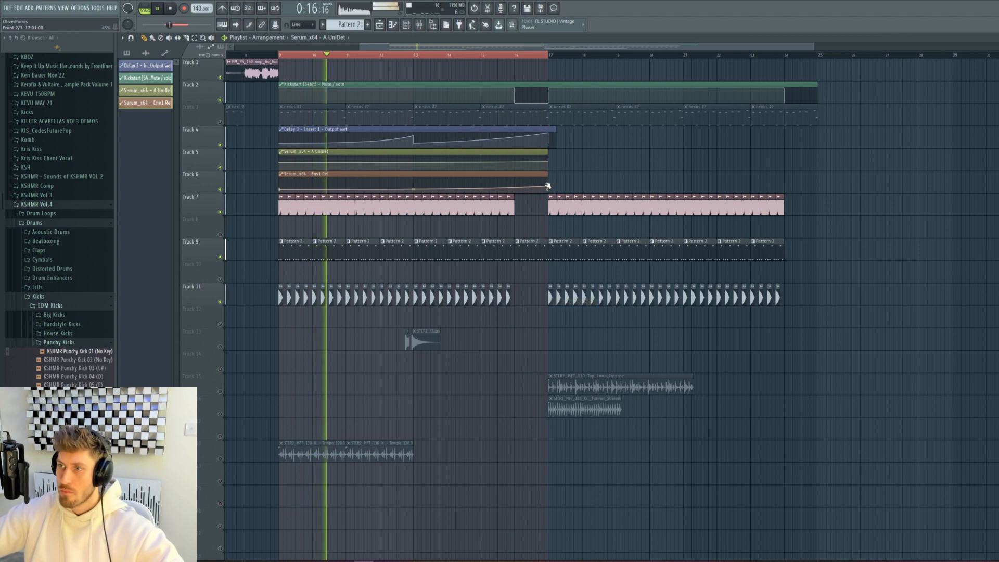
# - Replay from about bar 15, unmute the Nexus lead on Track 3, and clear the loop range to play past bar 17
pyautogui.click(476, 54)
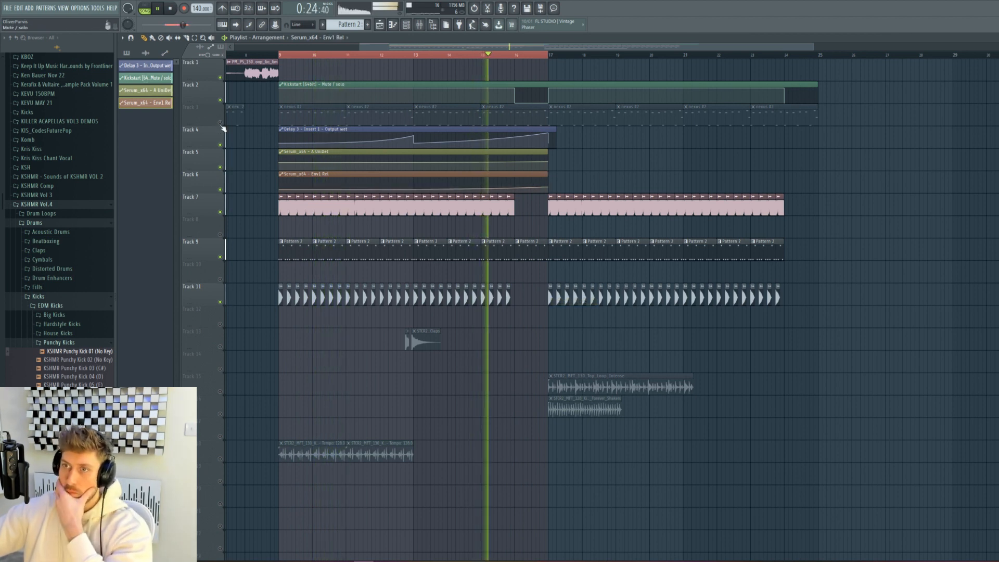
pyautogui.click(220, 123)
pyautogui.moveTo(321, 57); pyautogui.dragTo(550, 58)
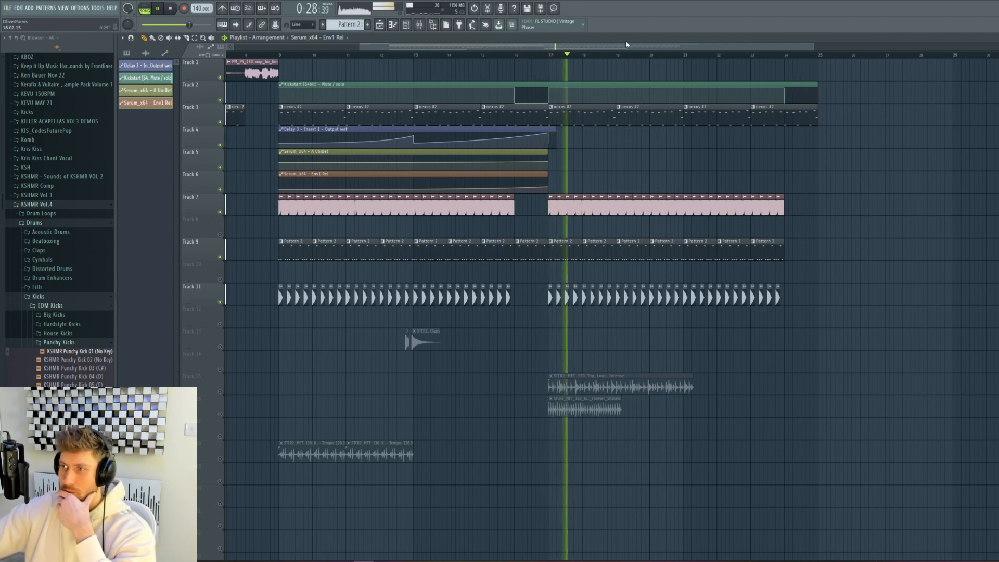
pyautogui.press('space')
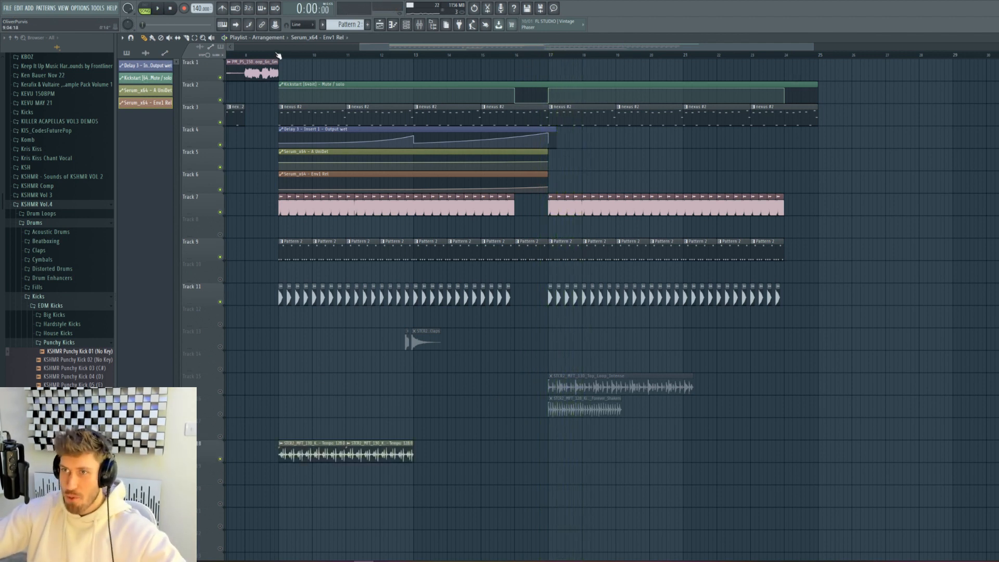
# - Set the playback range to bars 9 to 13 around the Techno Perc loop on Track 18 and clear the clip selection
pyautogui.doubleClick(373, 449)
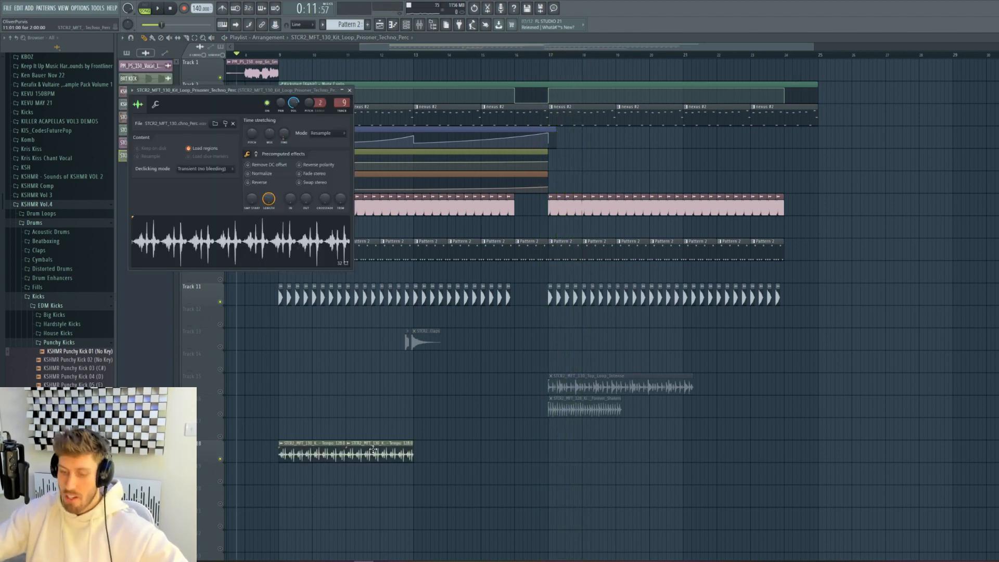
pyautogui.moveTo(277, 60); pyautogui.dragTo(419, 61)
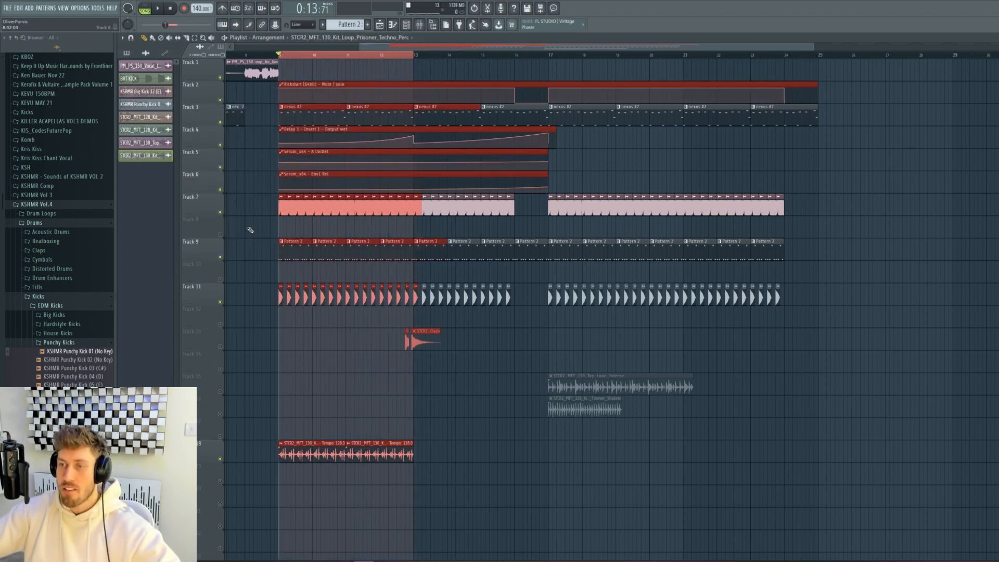
pyautogui.click(410, 499)
pyautogui.rightClick(412, 499)
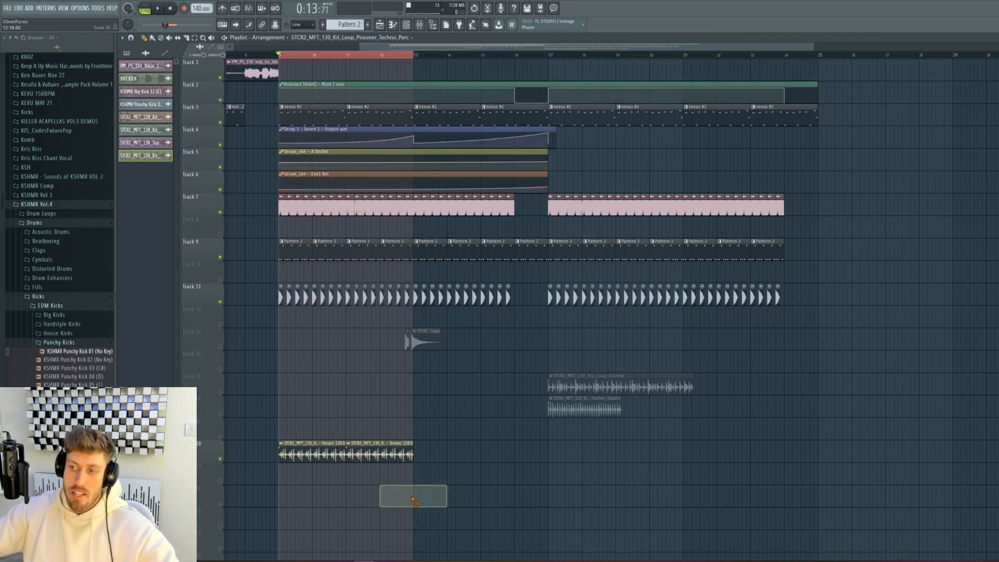
# - Solo Pattern 2's Track 9 together with the Techno Perc loop's track and open the loop's sampler settings
pyautogui.doubleClick(387, 443)
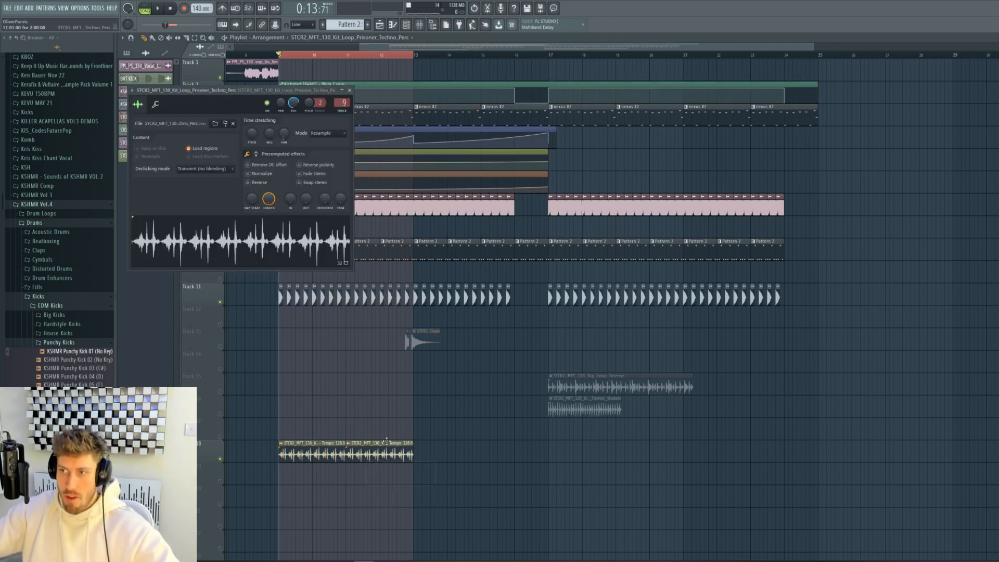
pyautogui.click(191, 277)
pyautogui.rightClick(221, 257)
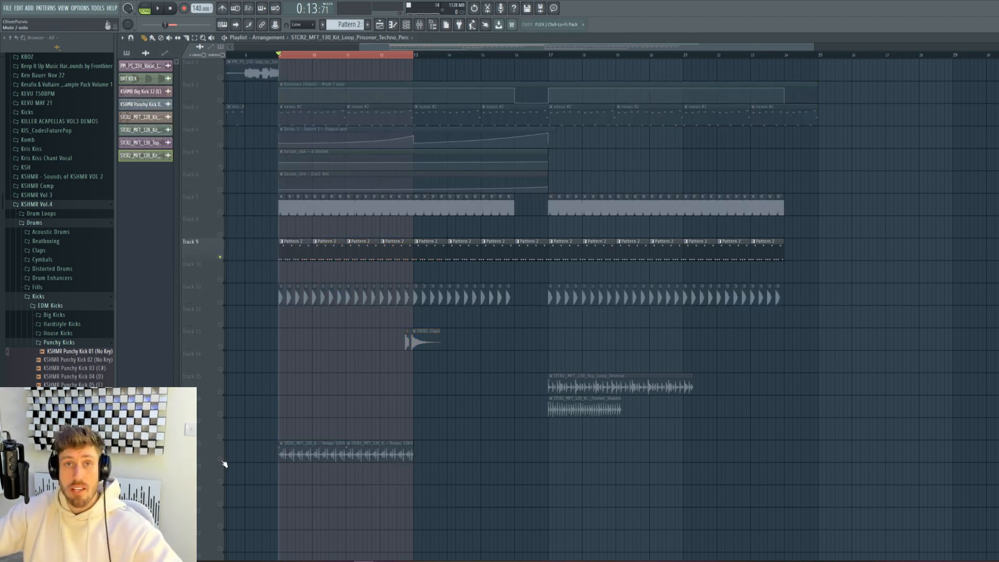
pyautogui.doubleClick(336, 457)
pyautogui.press('space')
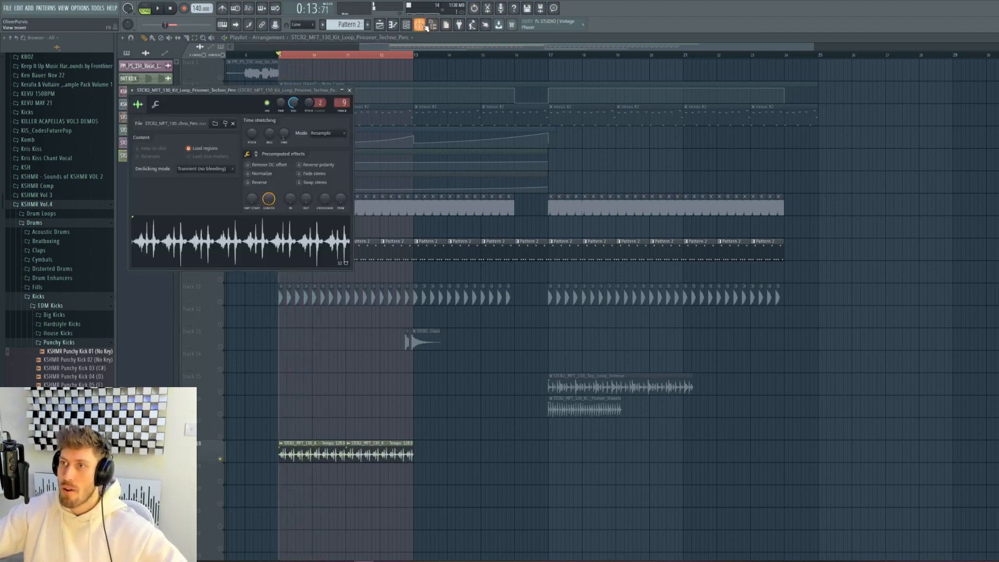
# - Add Kickstart to slot 10 of the percussion loop's mixer track with the High Chain curve and a mix of about 92%
pyautogui.press('F9')
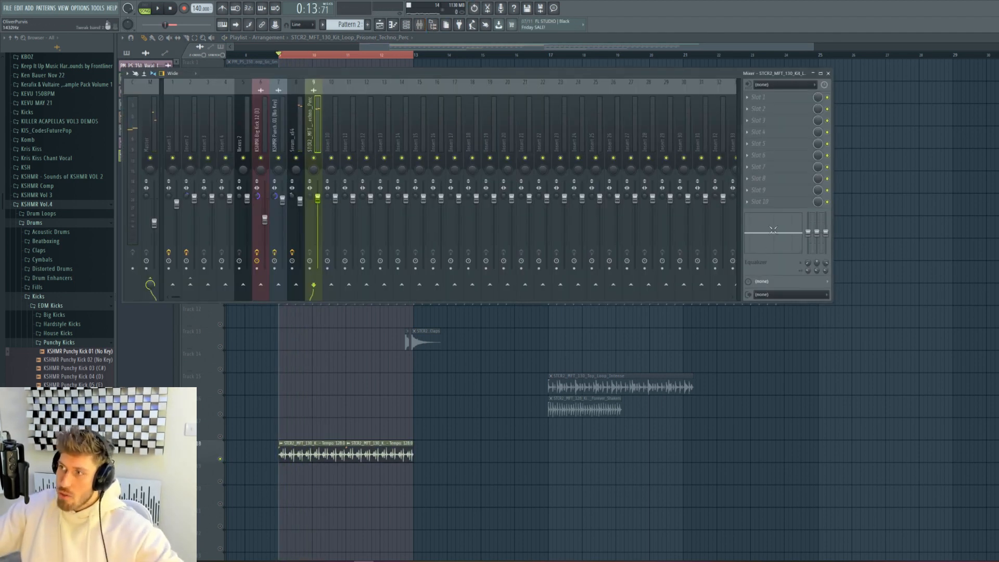
pyautogui.click(760, 202)
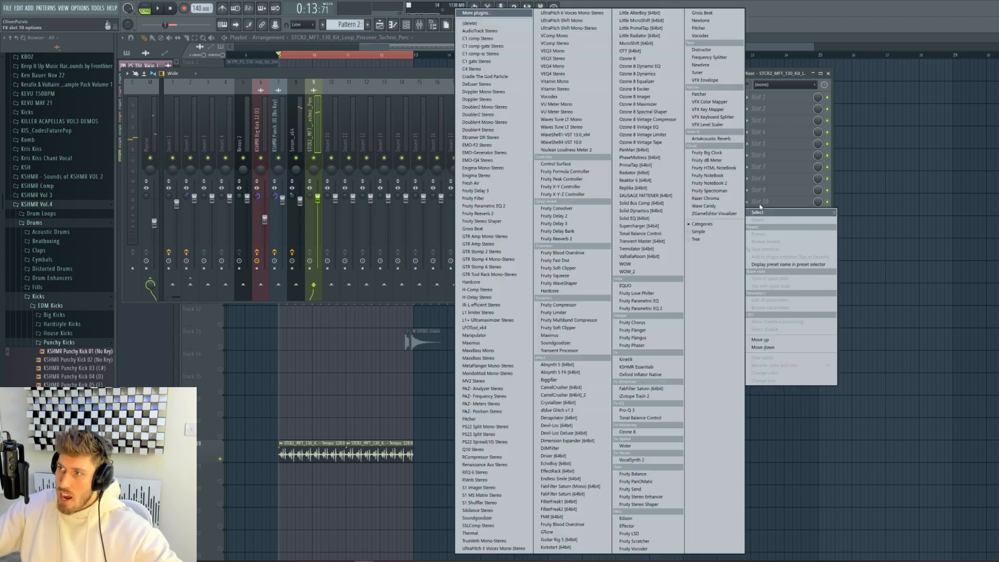
pyautogui.click(556, 548)
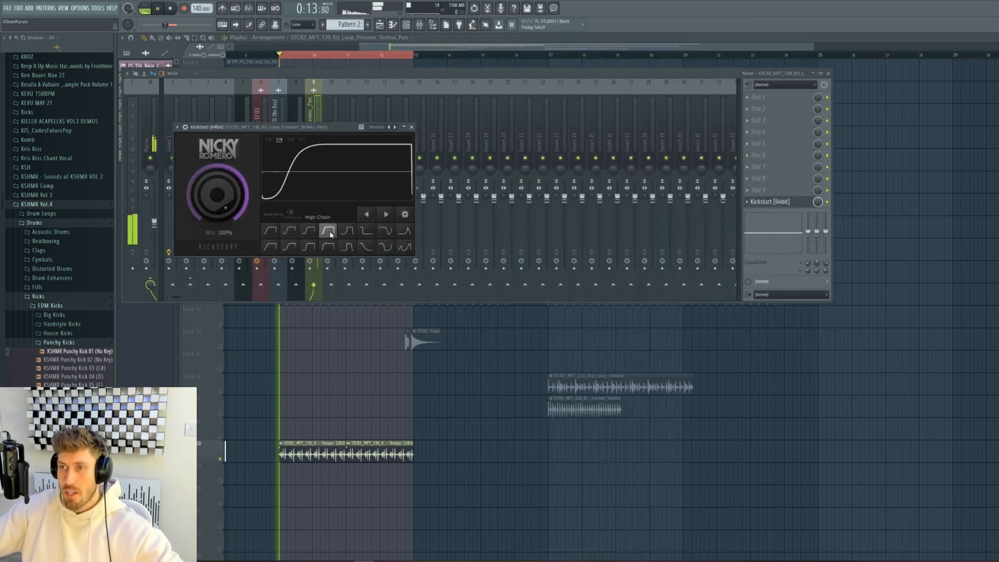
pyautogui.press('space')
pyautogui.moveTo(217, 195); pyautogui.dragTo(218, 203)
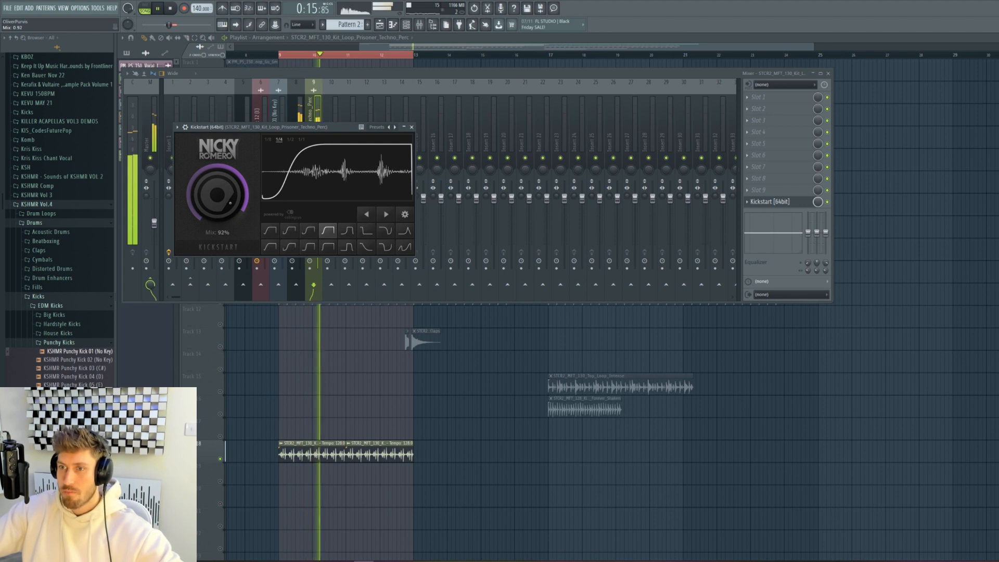
# - Add FabFilter Pro-Q 3 to slot 5 of the percussion loop's mixer track
pyautogui.click(772, 202)
pyautogui.click(760, 144)
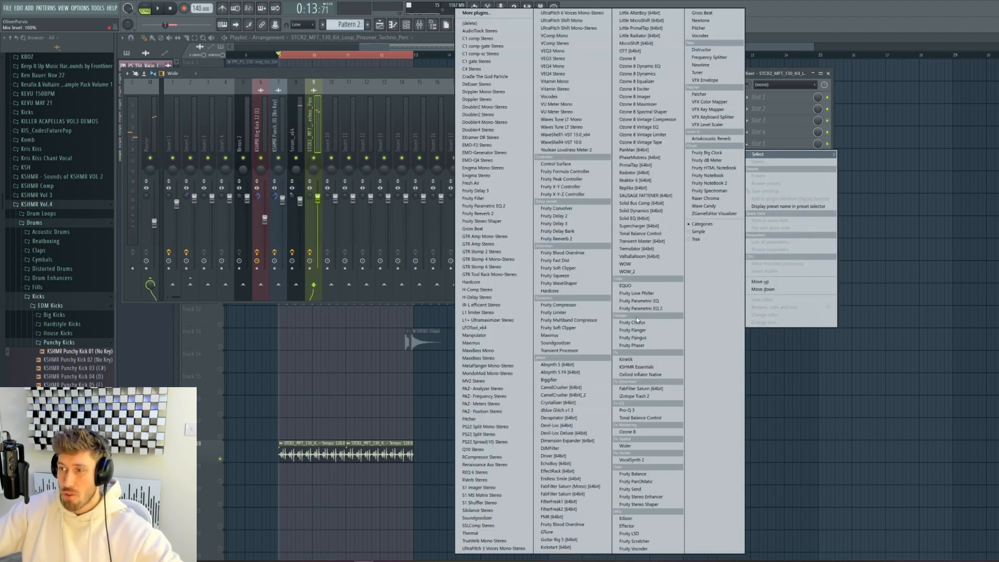
pyautogui.click(639, 410)
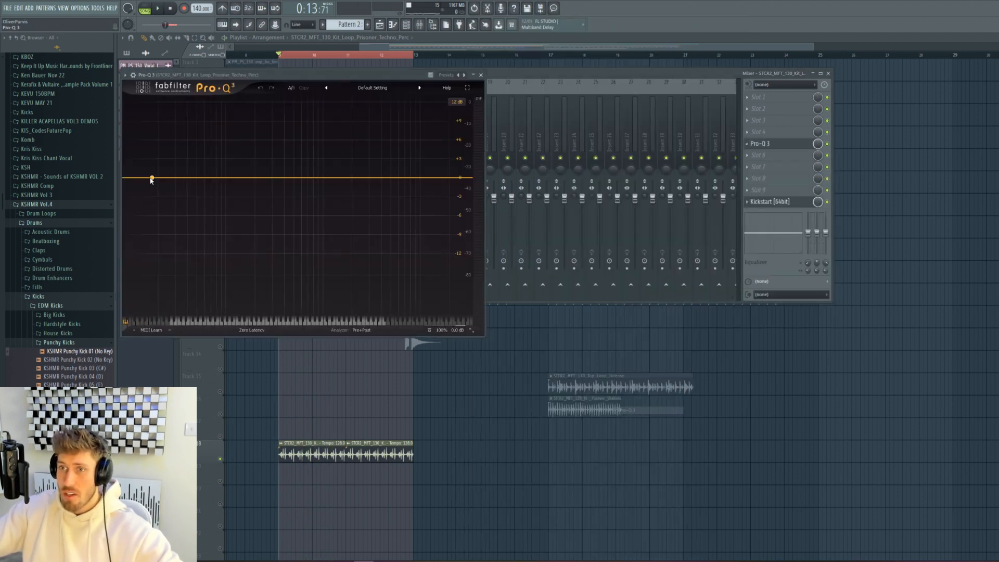
# - Create a Pro-Q 3 low-cut band with a 96 dB/oct slope to remove the percussion loop's low end
pyautogui.moveTo(161, 225); pyautogui.dragTo(208, 214)
pyautogui.click(148, 292)
pyautogui.click(151, 232)
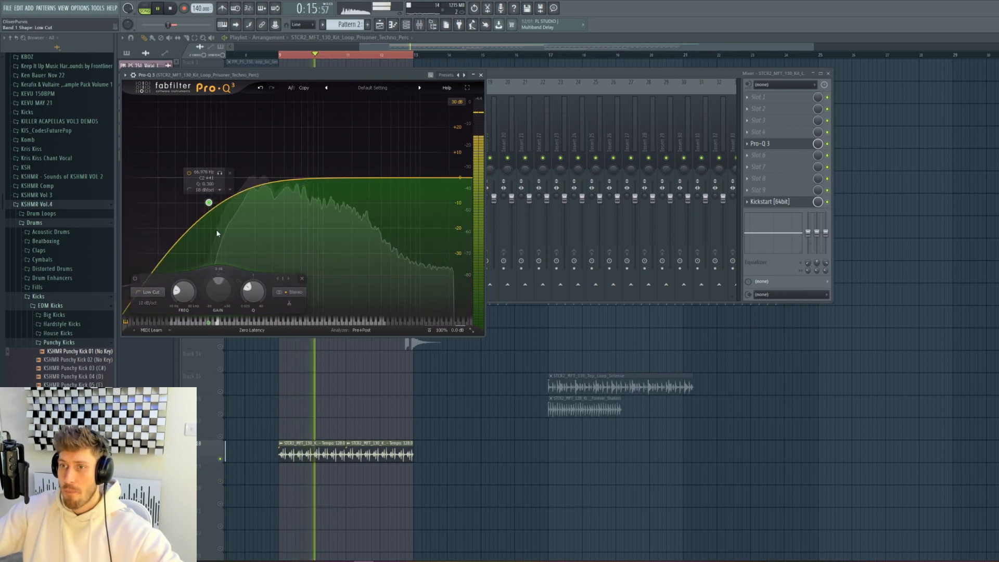
pyautogui.scroll(6, 208, 203)
pyautogui.scroll(2, 208, 202)
pyautogui.scroll(-1, 208, 202)
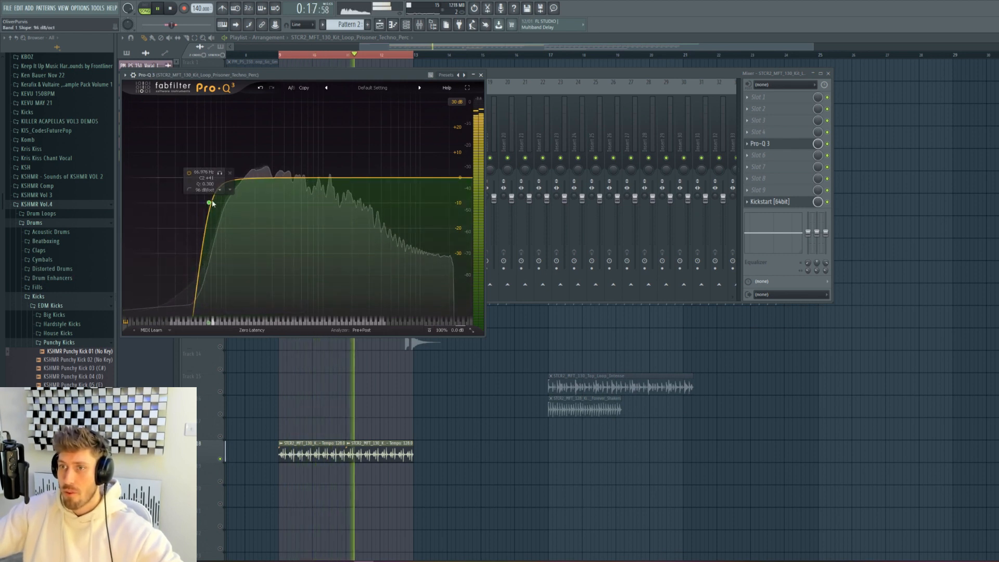
pyautogui.moveTo(210, 204); pyautogui.dragTo(222, 183)
# - Unmute the kick on Track 7 and raise the percussion loop's Pro-Q 3 low cut to about 112 Hz
pyautogui.press('F12')
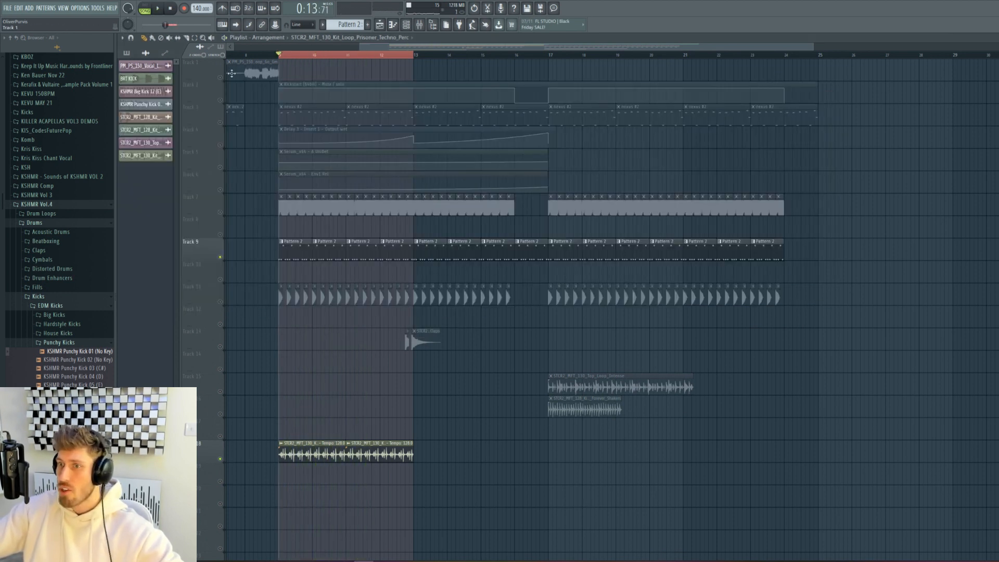
pyautogui.click(220, 213)
pyautogui.press('F9')
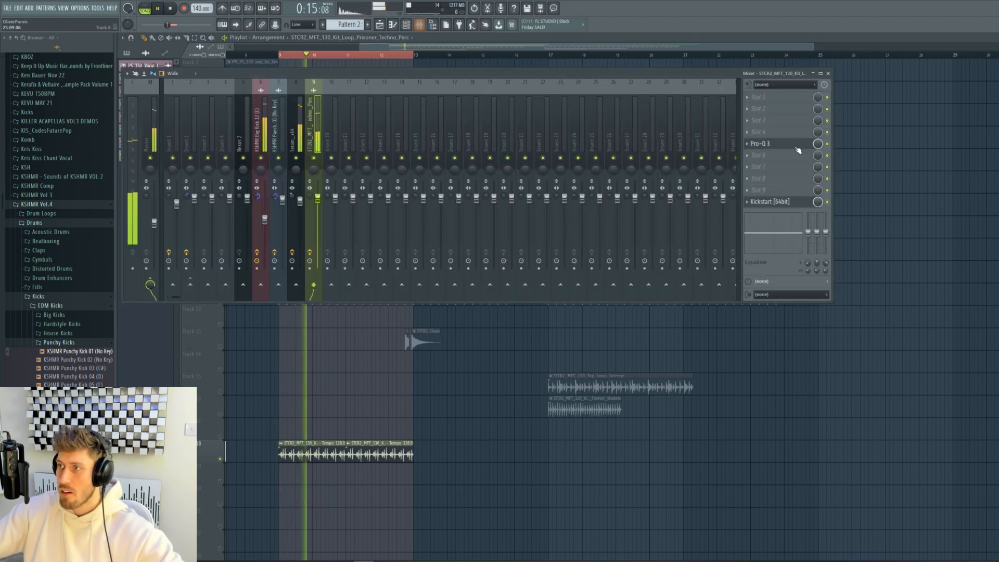
pyautogui.click(761, 143)
pyautogui.moveTo(223, 182); pyautogui.dragTo(232, 183)
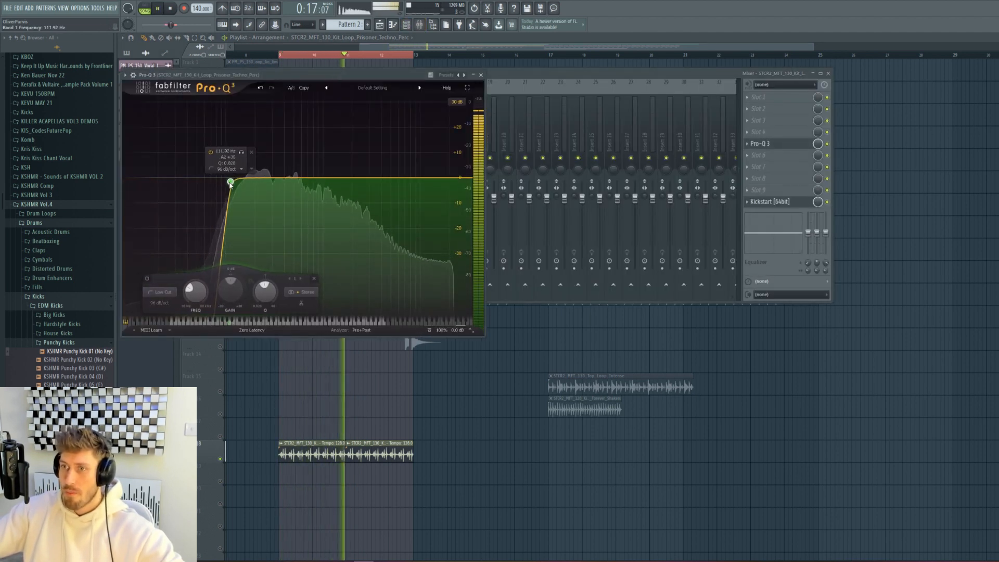
# - Boost the percussion loop by about 3 dB near 650 Hz and 2.6 kHz, plus a high shelf of about 7.6 dB near 8.7 kHz
pyautogui.moveTo(347, 177); pyautogui.dragTo(309, 174)
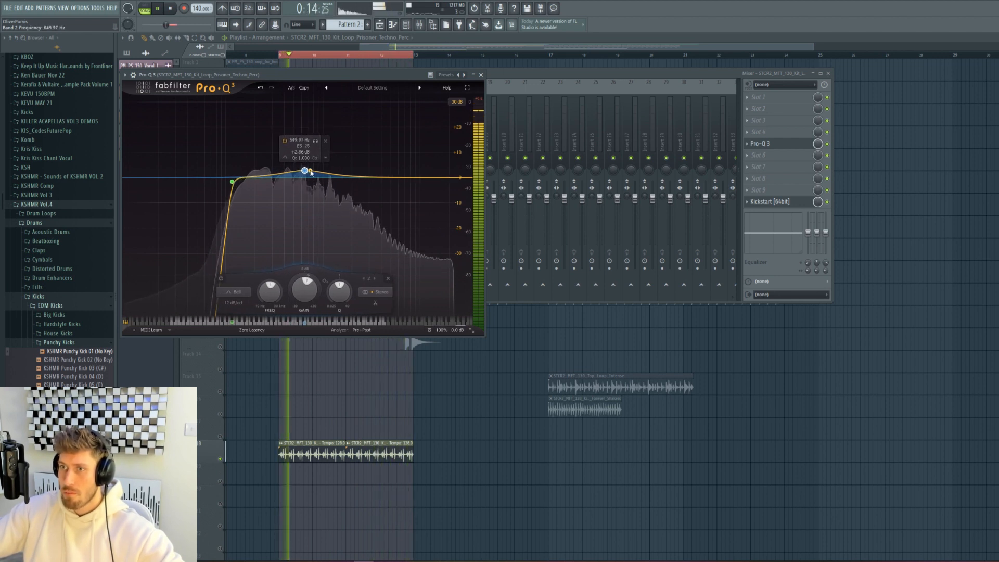
pyautogui.moveTo(375, 177)
pyautogui.mouseDown()
pyautogui.moveTo(370, 161)
pyautogui.moveTo(363, 171)
pyautogui.mouseUp()
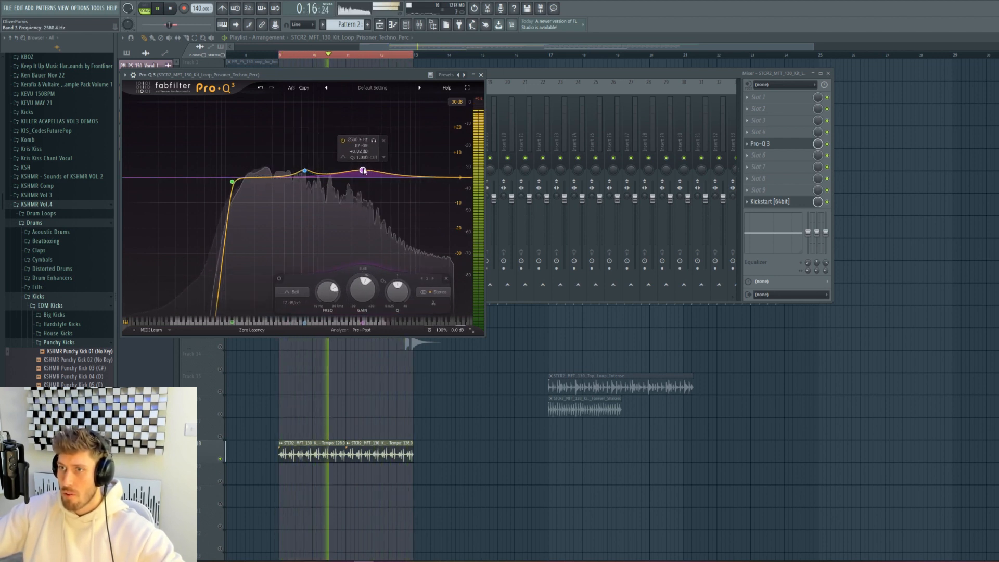
pyautogui.moveTo(449, 179); pyautogui.dragTo(415, 172)
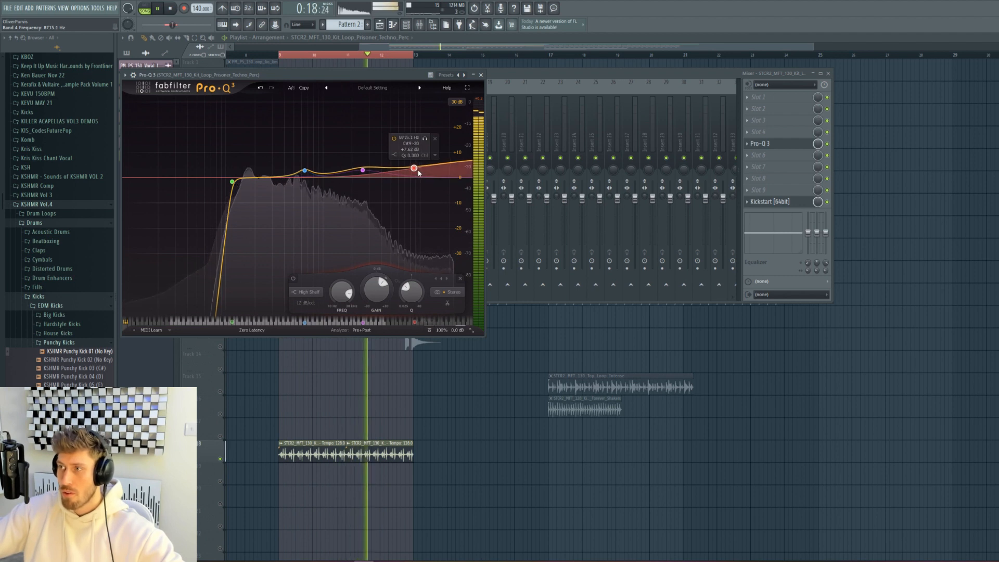
pyautogui.click(548, 82)
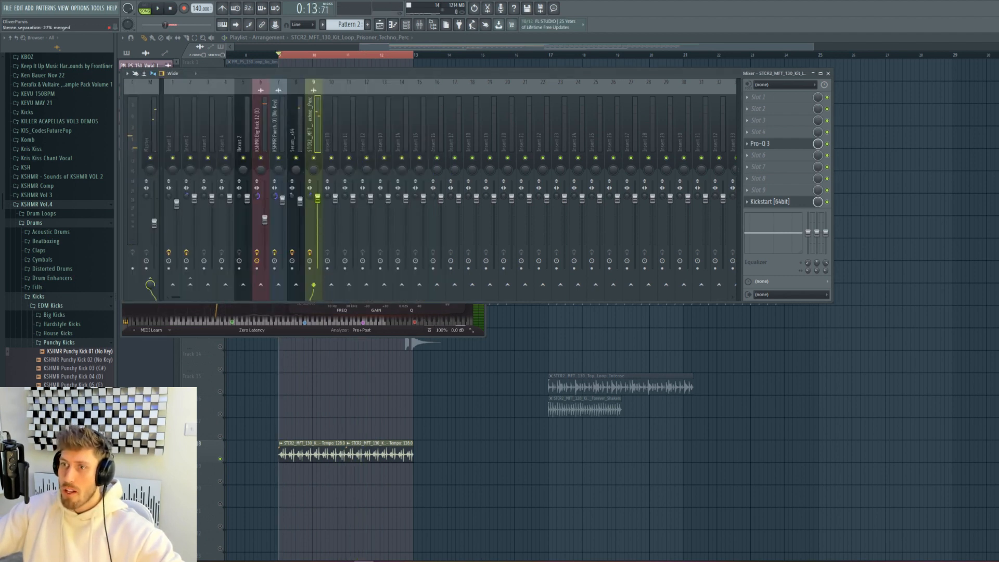
# - Unmute the kick on Track 11, play the section, and slightly lower the percussion loop's mixer fader
pyautogui.press('F12')
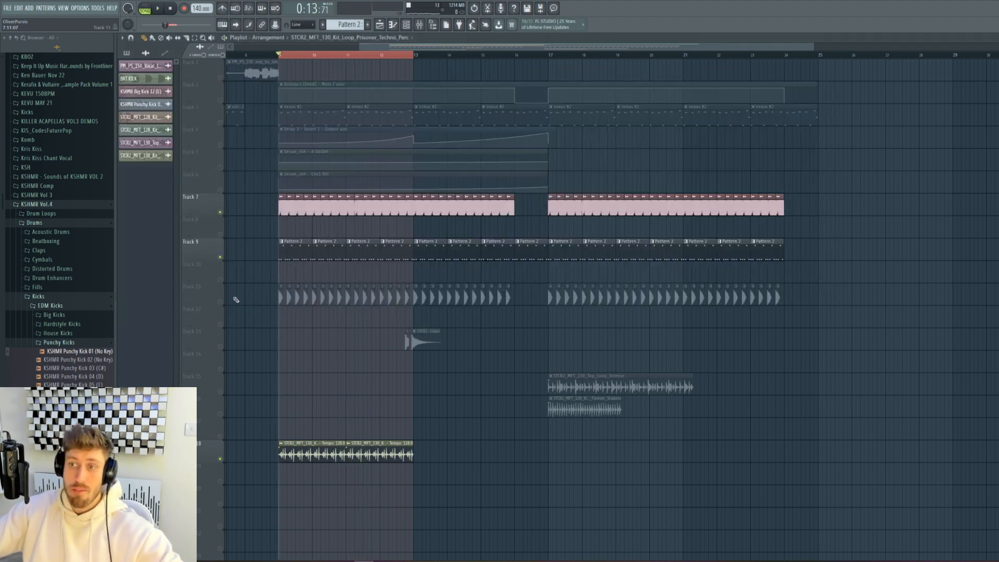
pyautogui.press('space')
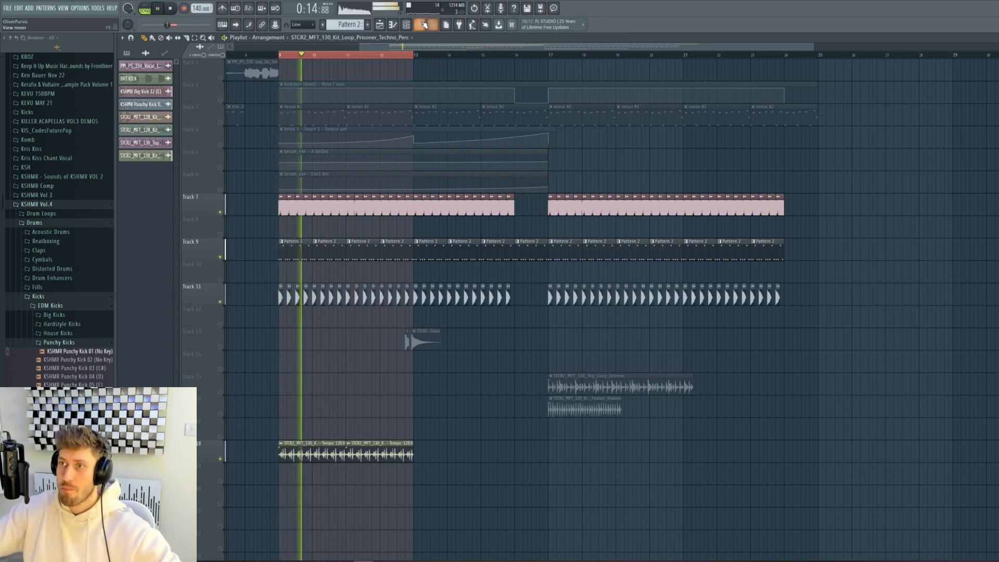
pyautogui.press('F9')
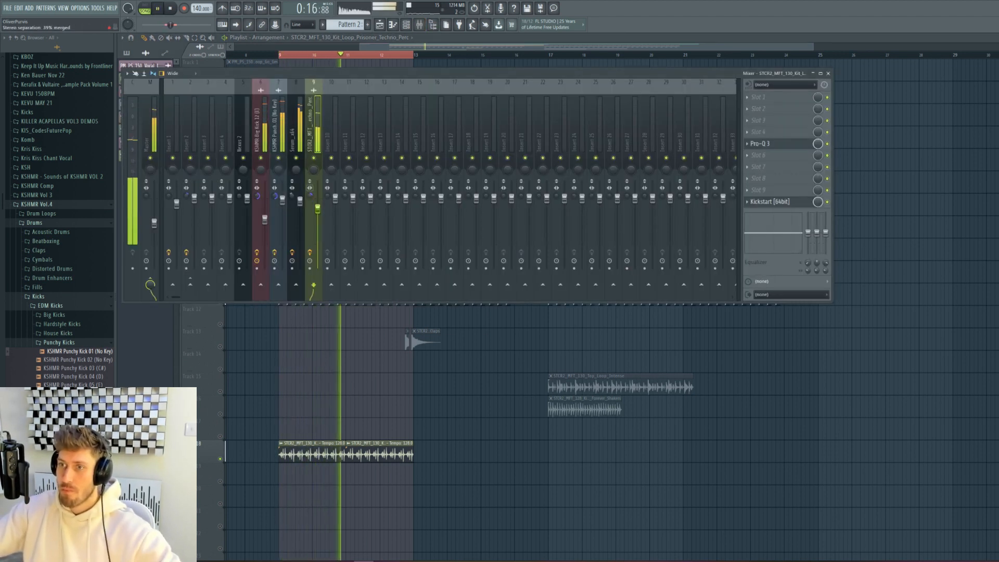
pyautogui.moveTo(317, 208); pyautogui.dragTo(324, 189)
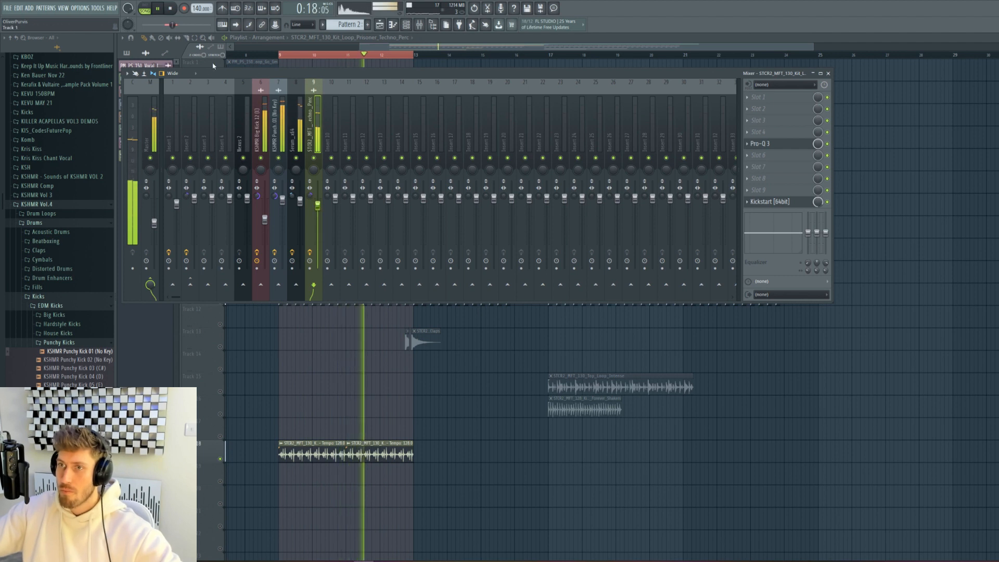
# - Unmute the Nexus lead and the automation clips on Tracks 2 to 6
pyautogui.press('F9')
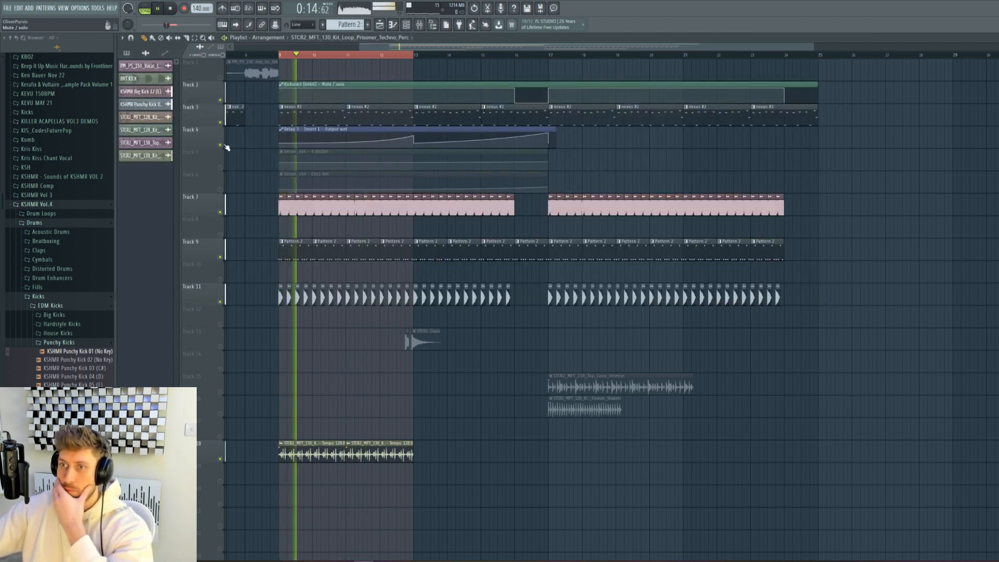
pyautogui.click(223, 168)
pyautogui.click(222, 190)
# - Normalize the Techno Perc loop's sample and set its channel volume to about 68%, comparing the mix with the loop muted
pyautogui.doubleClick(307, 453)
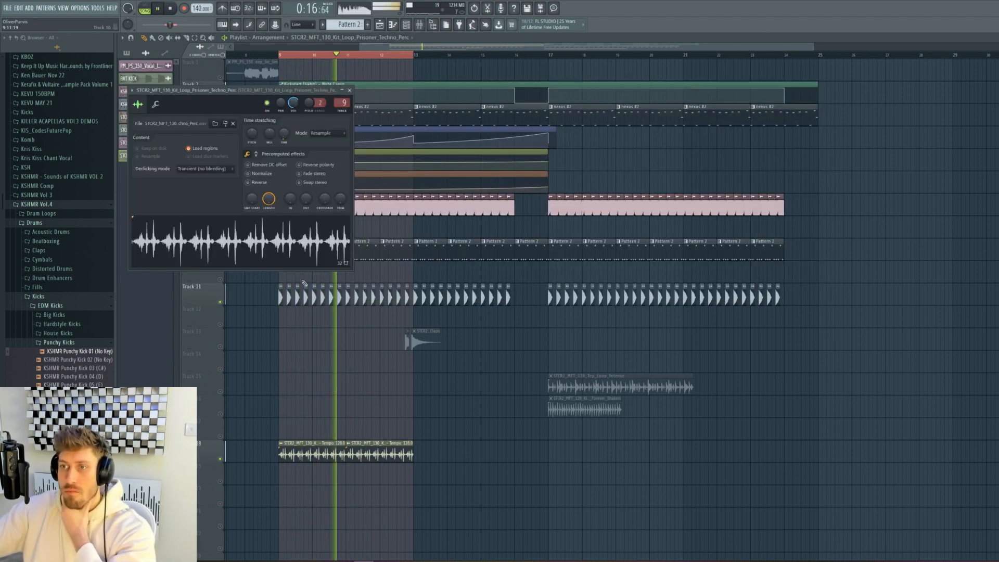
pyautogui.click(268, 177)
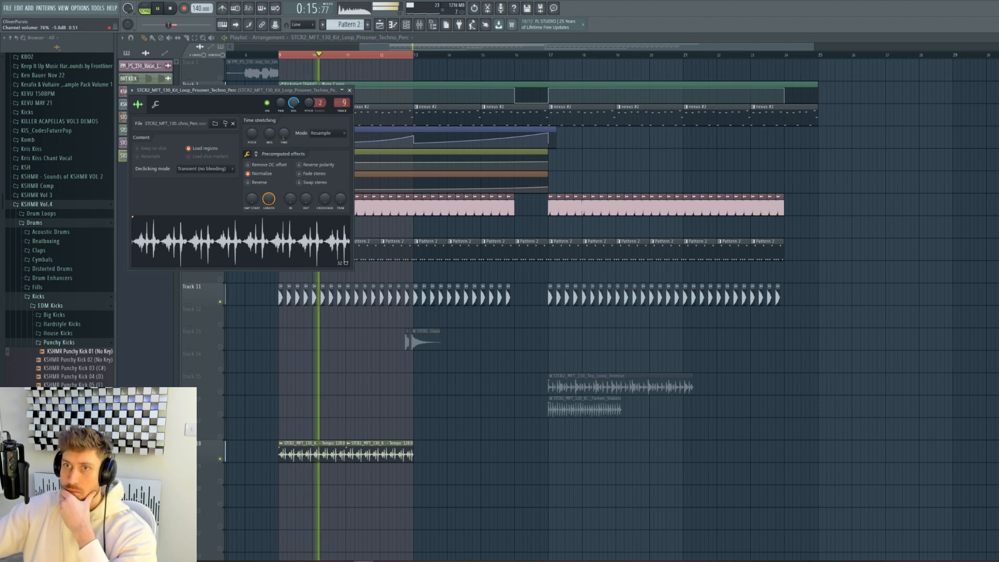
pyautogui.press('Escape')
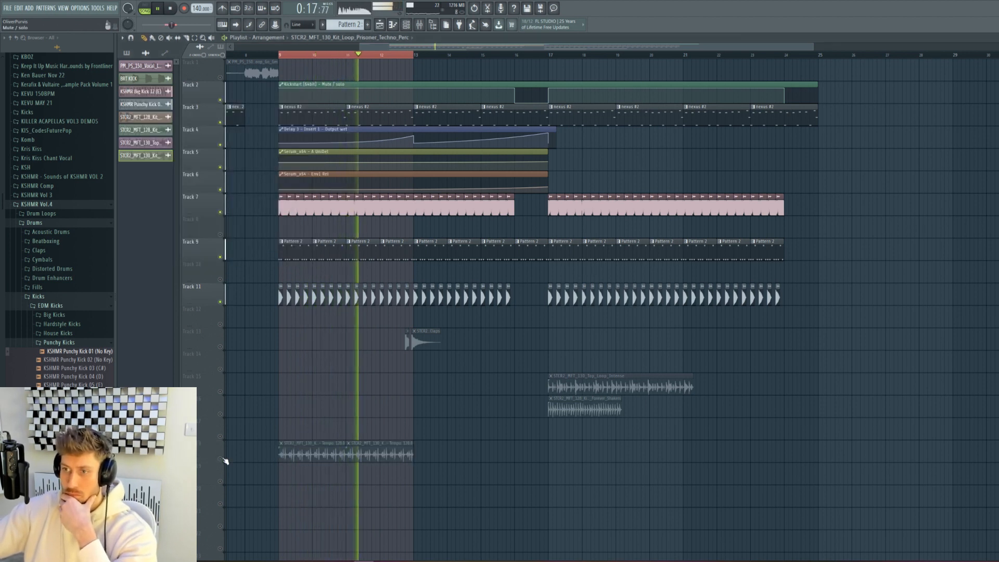
pyautogui.doubleClick(298, 458)
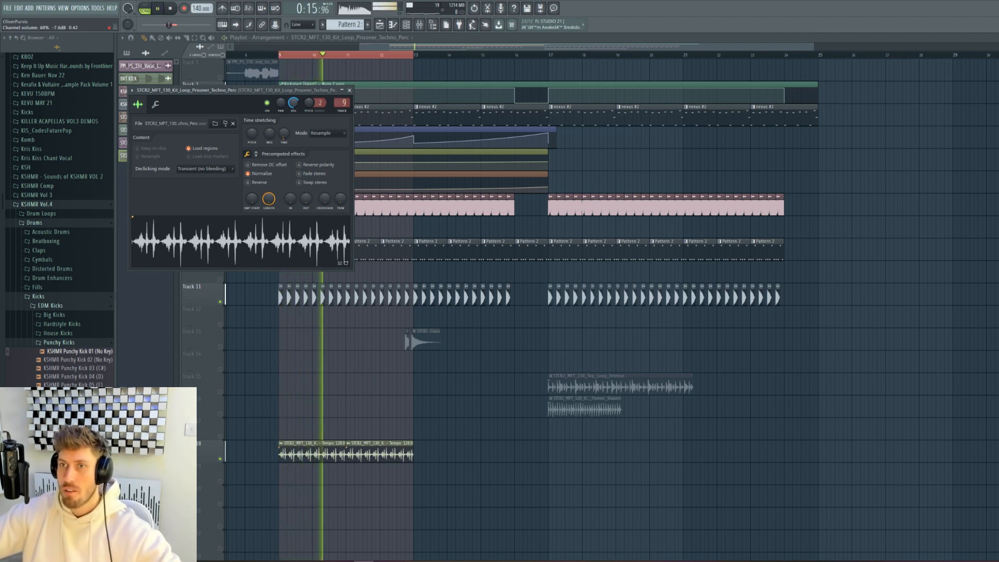
# - Set the Nexus 2 channel volume to about 75% in the nexus #2 pattern and return to the playlist
pyautogui.doubleClick(394, 114)
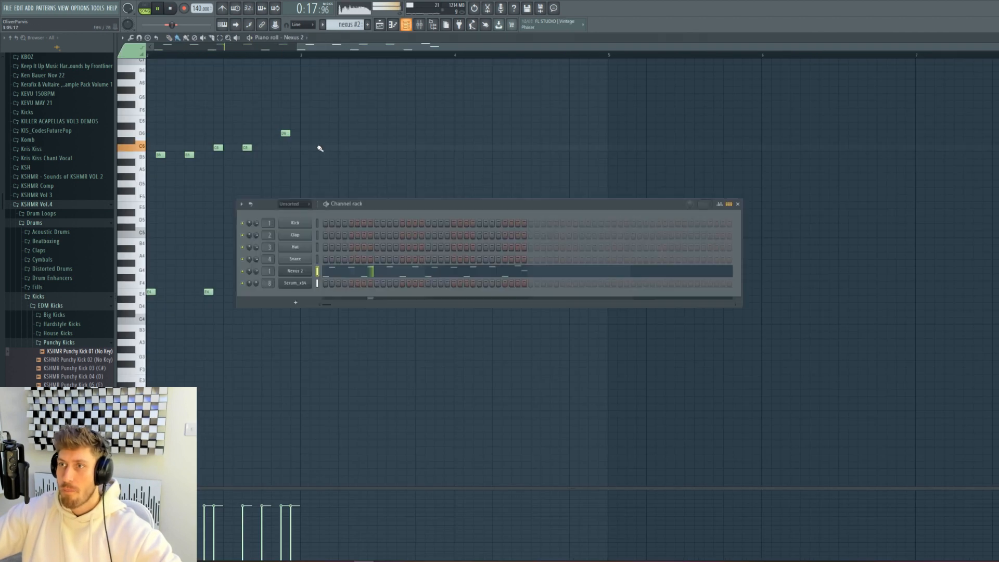
pyautogui.moveTo(256, 271); pyautogui.dragTo(256, 268)
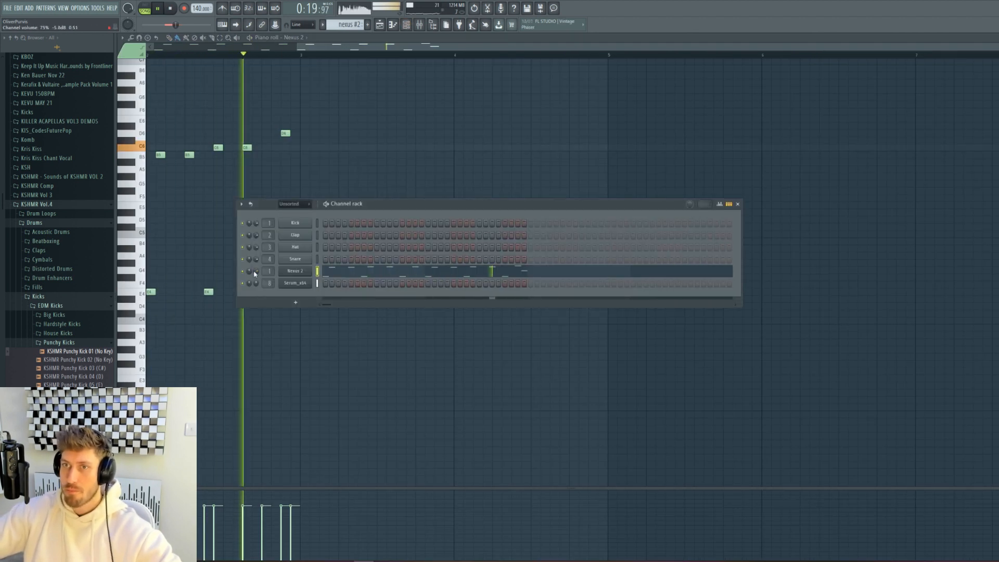
pyautogui.click(387, 25)
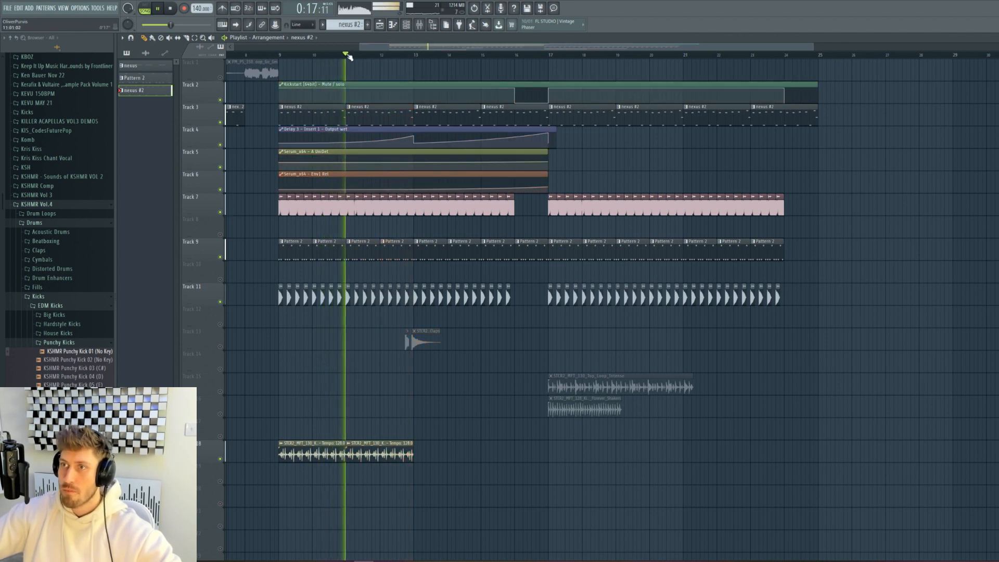
# - Unmute the vocal loop on Track 1 and replay the intro from just before bar 2
pyautogui.moveTo(360, 46); pyautogui.dragTo(234, 47)
pyautogui.press('space')
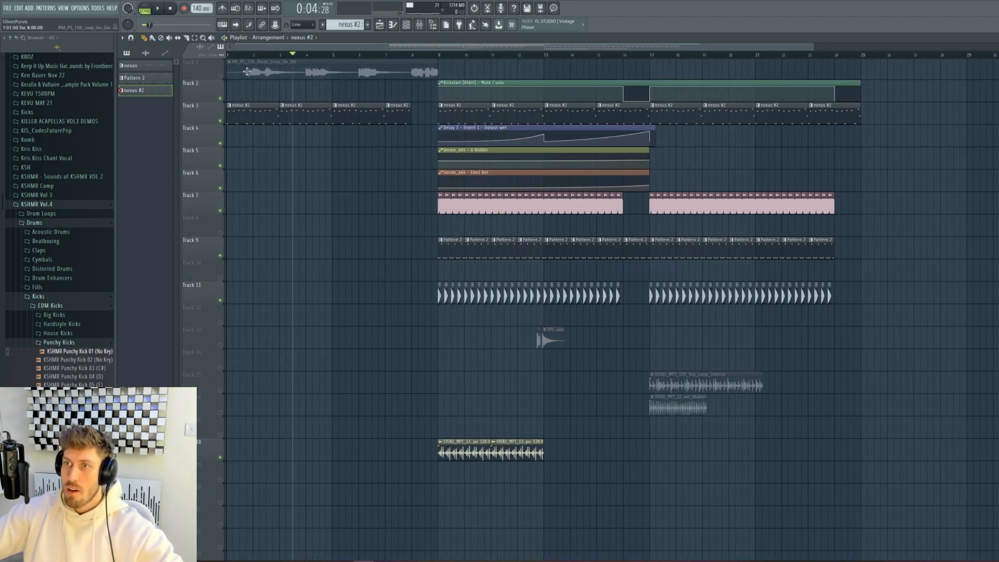
pyautogui.click(221, 77)
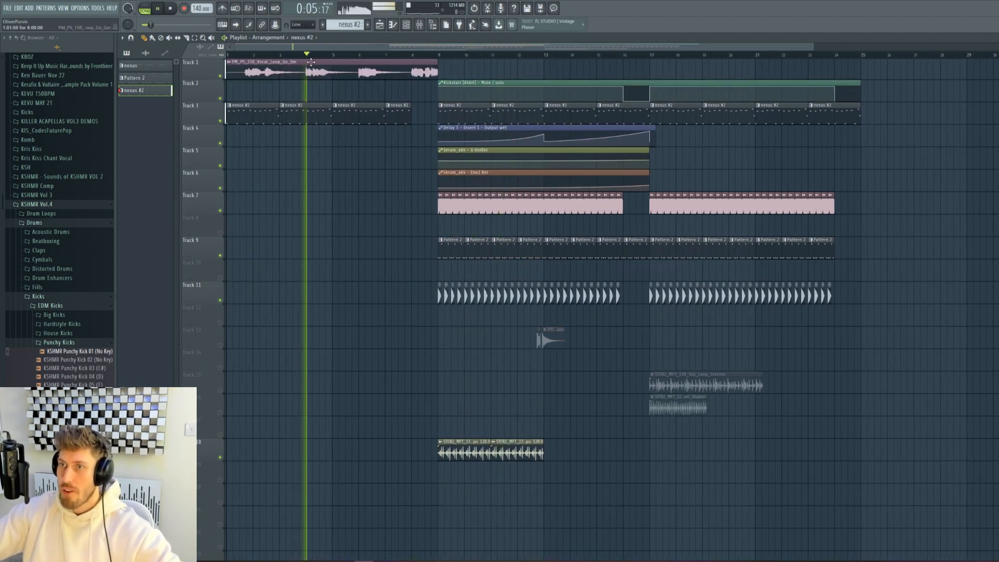
pyautogui.click(246, 55)
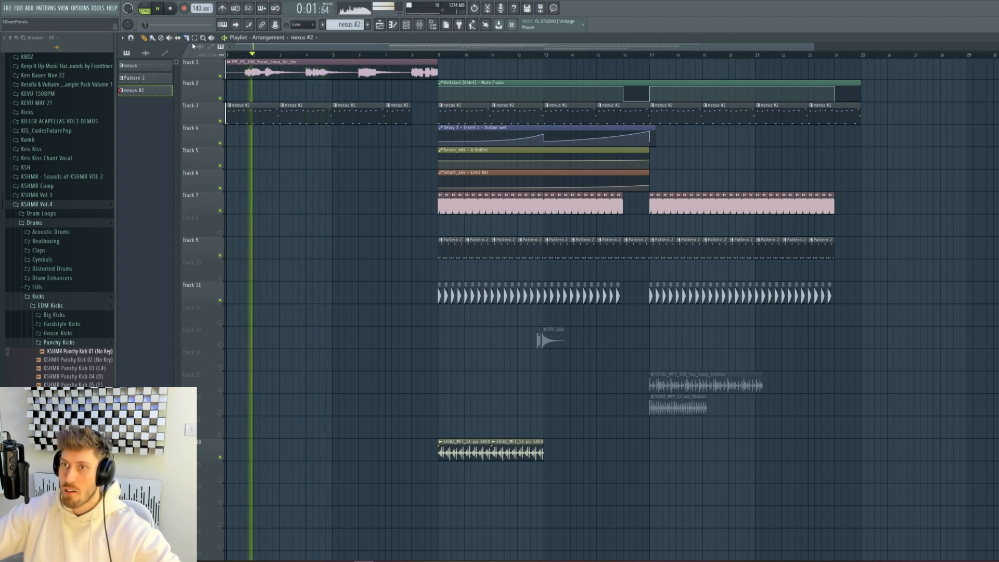
# - Slice the Track 1 vocal loop at bar 6 and just after bar 7, and stop playback
pyautogui.click(295, 61)
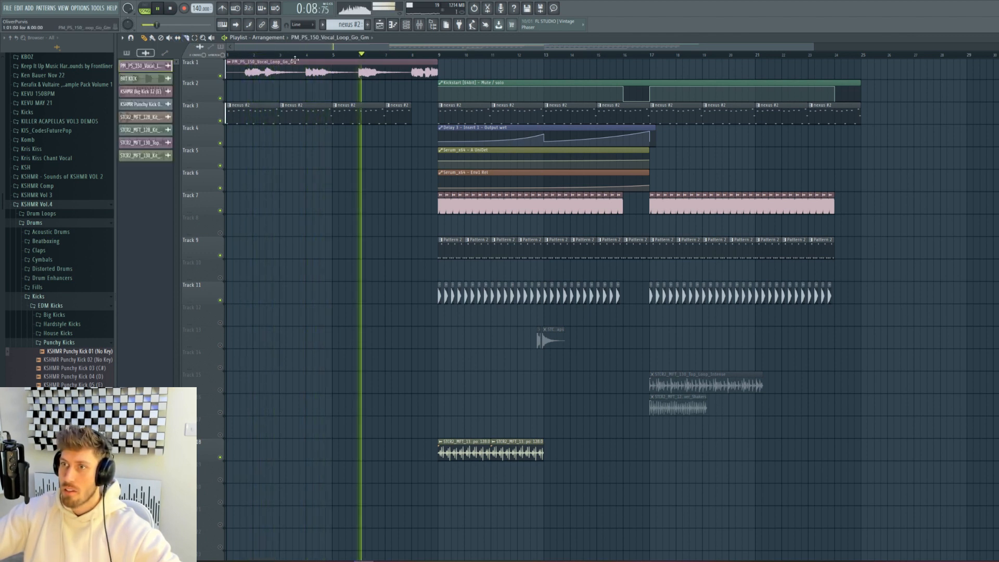
pyautogui.moveTo(360, 79); pyautogui.dragTo(390, 79)
pyautogui.press('space')
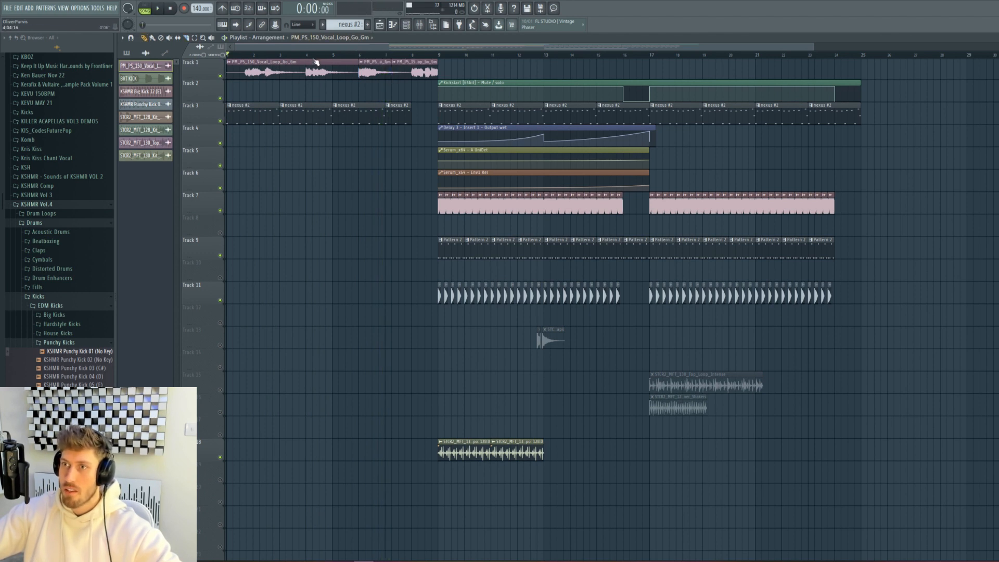
# - Move the last vocal slice past bar 25, shift the first two to start at bars 3 and 8, and play the result
pyautogui.moveTo(436, 68); pyautogui.dragTo(879, 71)
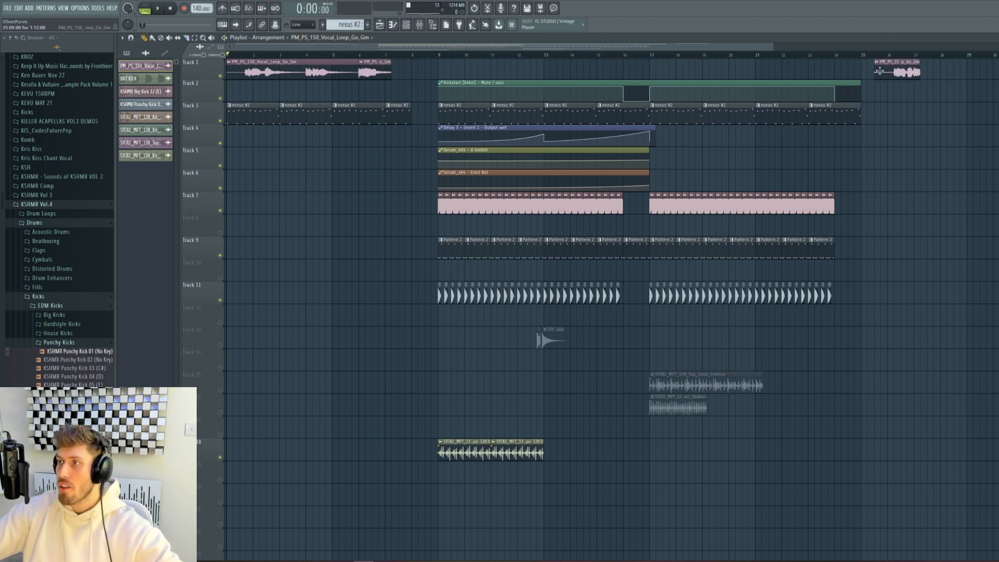
pyautogui.moveTo(305, 72); pyautogui.dragTo(341, 69)
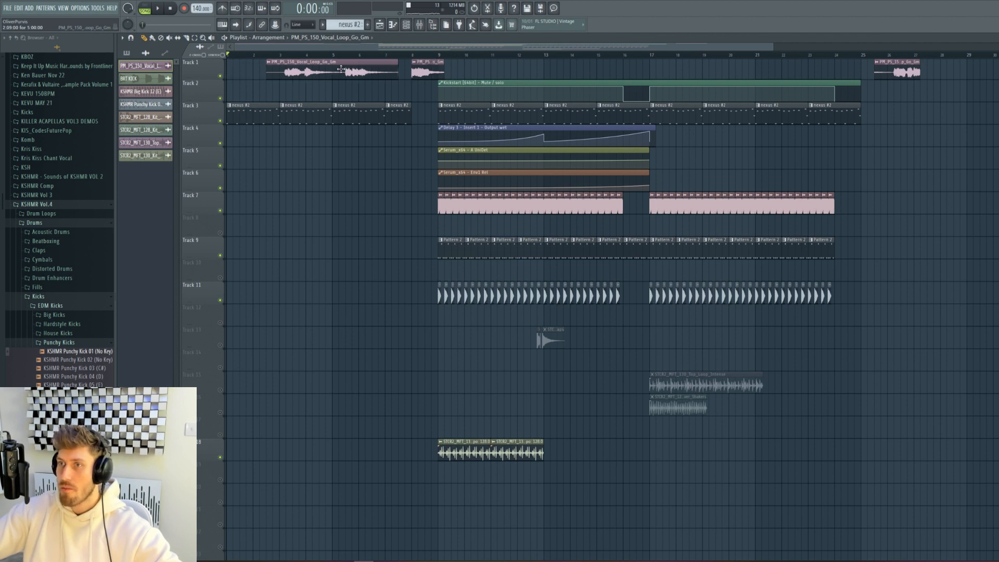
pyautogui.press('space')
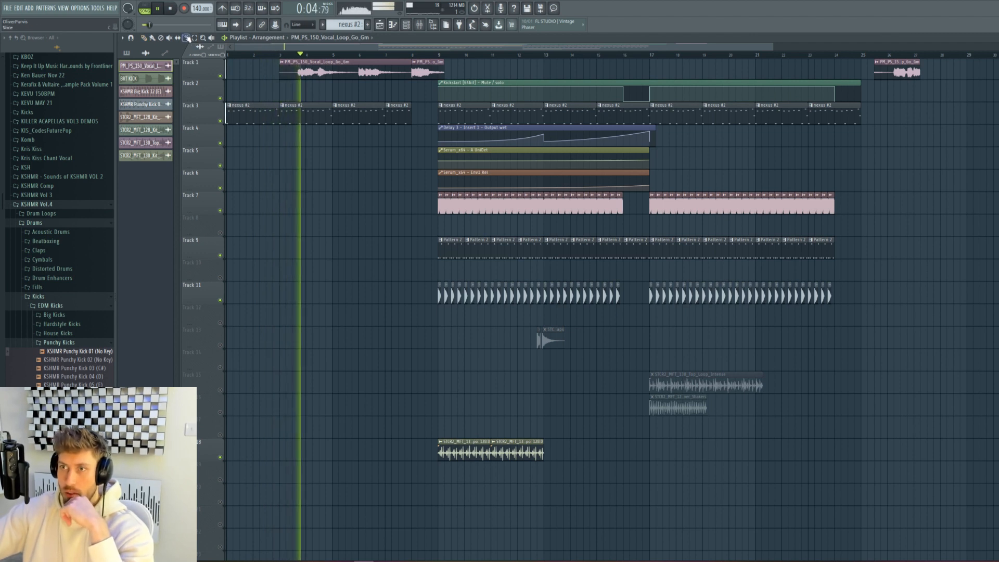
# - Slice the bar 3 vocal clip just before bar 6, delete its second part, and place a copy of the bar 8 slice at bar 16
pyautogui.moveTo(352, 61); pyautogui.dragTo(353, 84)
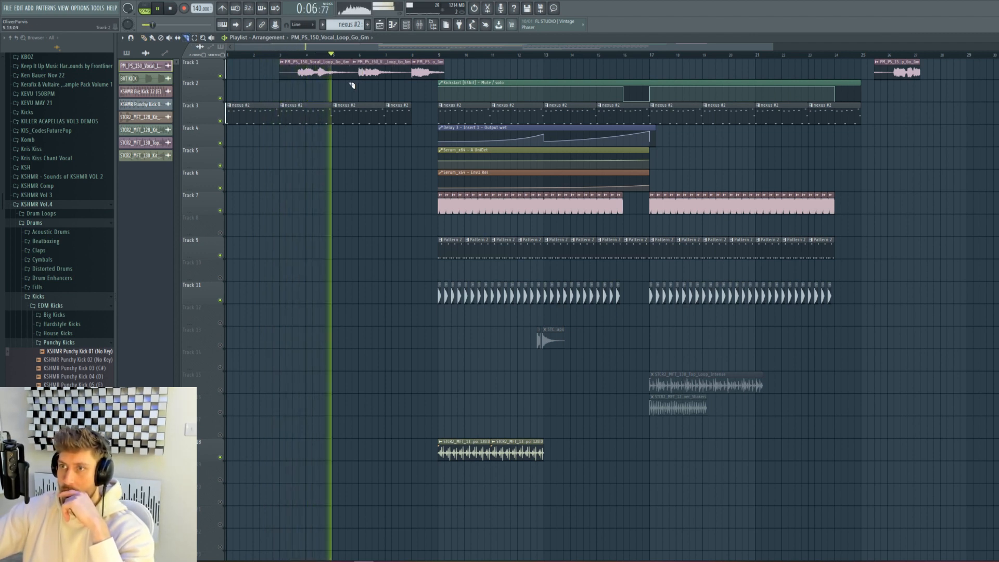
pyautogui.click(144, 38)
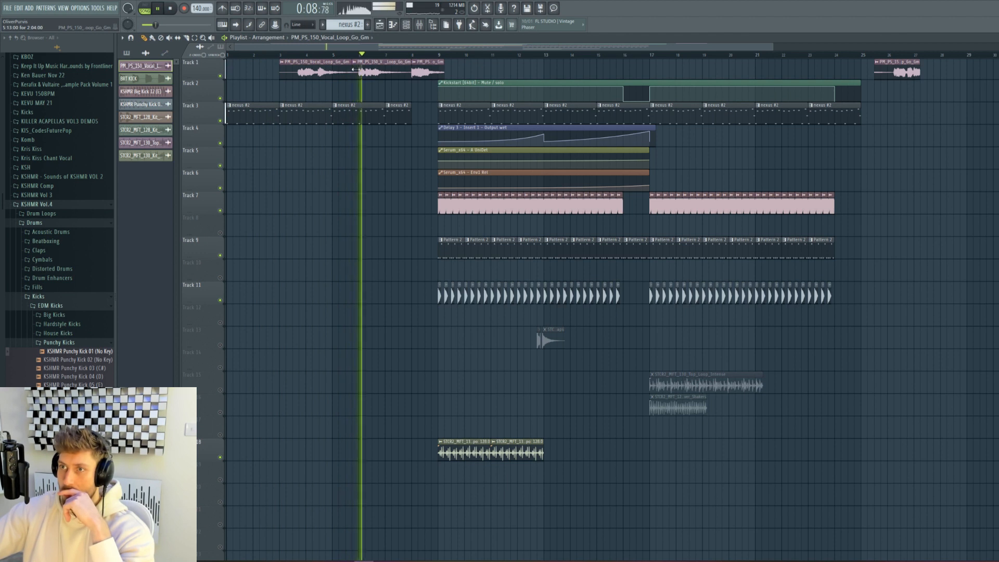
pyautogui.rightClick(388, 74)
pyautogui.rightClick(405, 73)
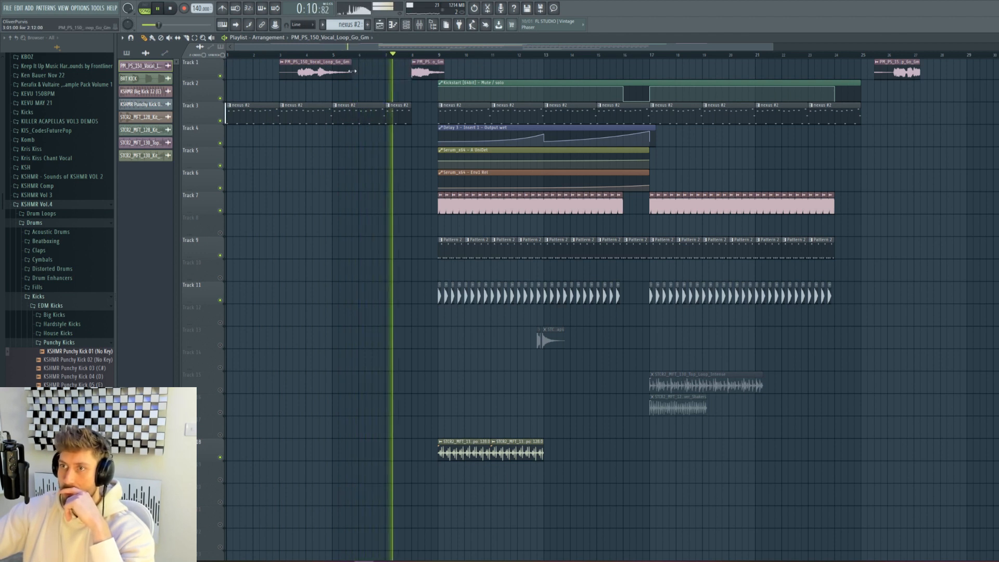
pyautogui.click(631, 74)
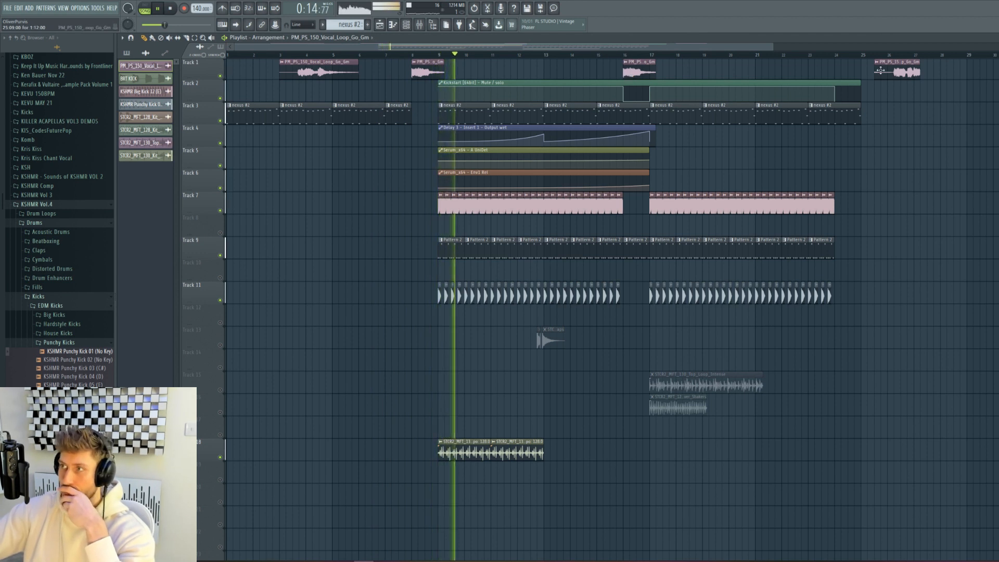
# - Delete the leftover vocal clip past bar 25 on Track 1 and place a copy of the short vocal slice at bar 24
pyautogui.rightClick(898, 73)
pyautogui.click(836, 73)
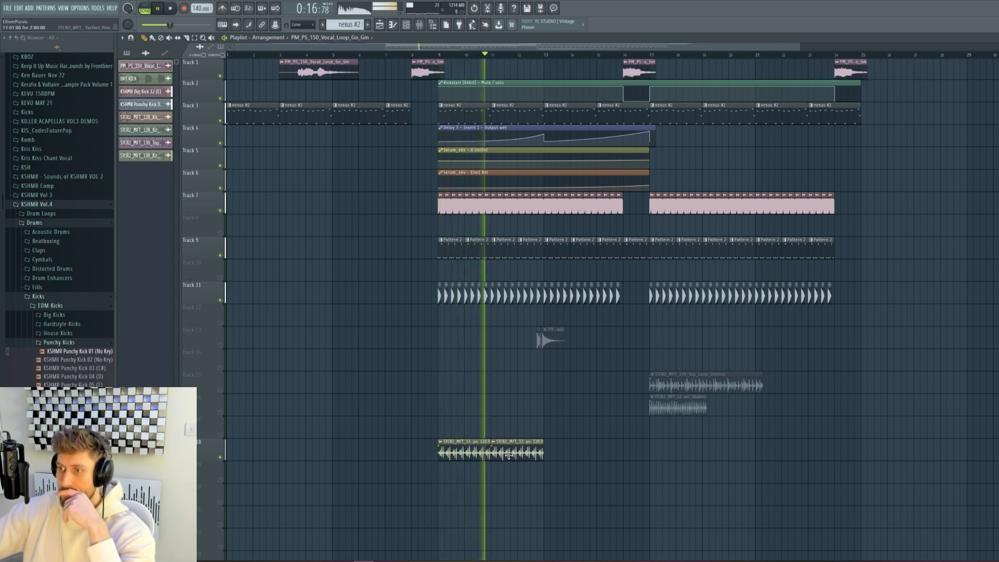
# - Repeat the Prisoner Techno percussion loop on Track 18 from bar 13 up to bar 25
pyautogui.doubleClick(483, 449)
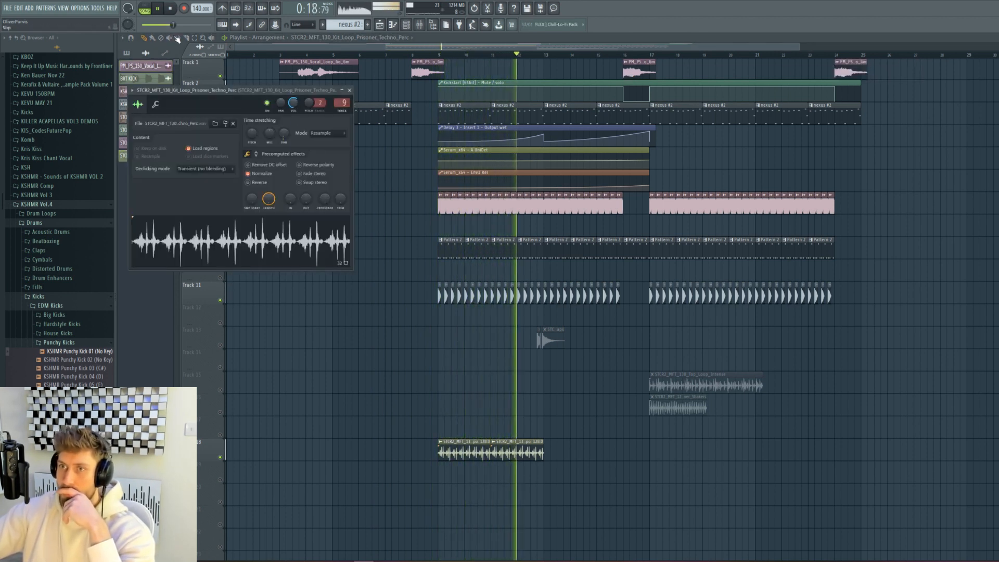
pyautogui.click(152, 38)
pyautogui.moveTo(552, 454); pyautogui.dragTo(822, 458)
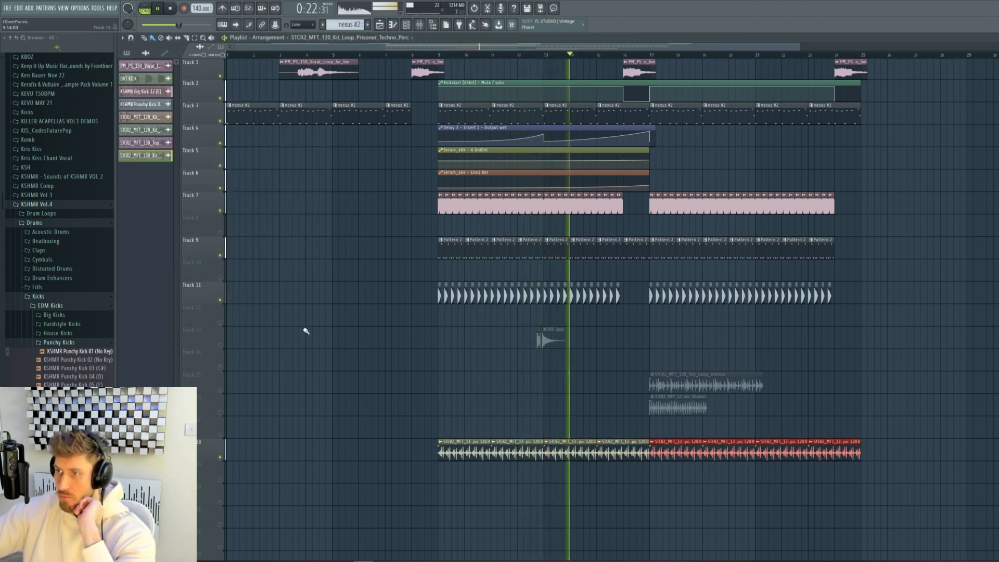
# - Unmute Tracks 13 and 15 and stop playback
pyautogui.click(220, 345)
pyautogui.click(220, 390)
pyautogui.press('space')
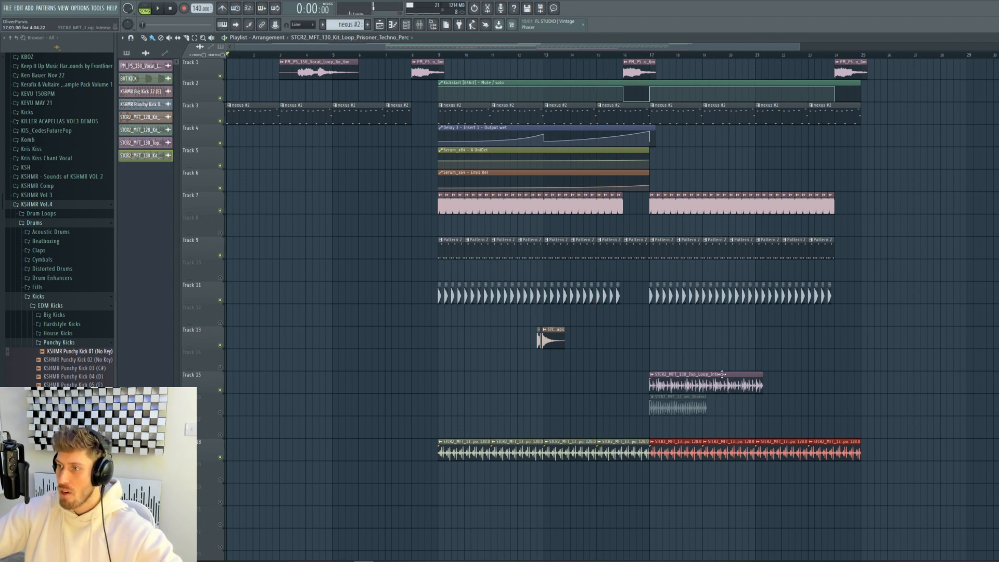
# - Time-stretch the Top_Loop_Intense sample on Track 15 to four bars and play a trial copy placed at bar 9
pyautogui.doubleClick(677, 384)
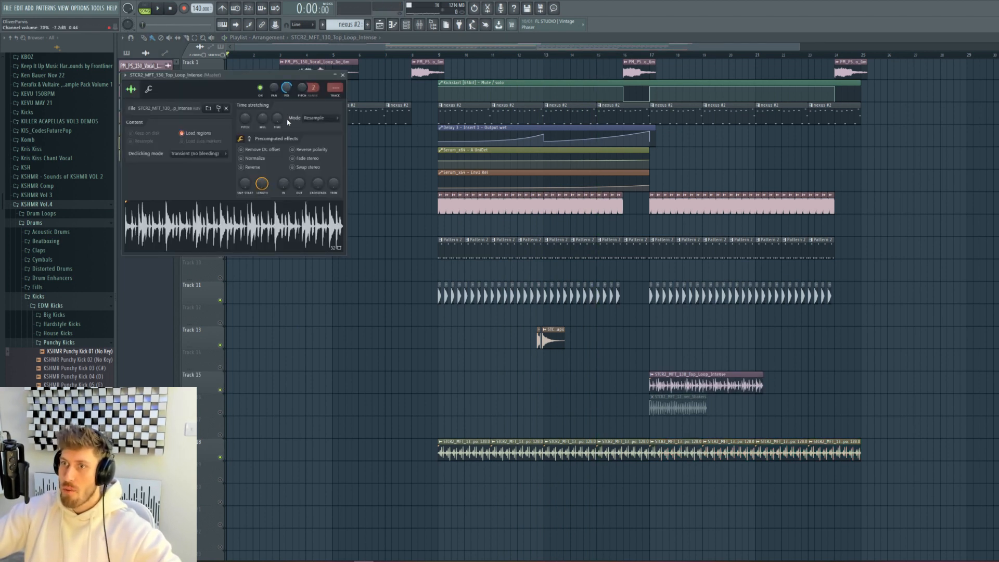
pyautogui.moveTo(277, 119); pyautogui.dragTo(277, 110)
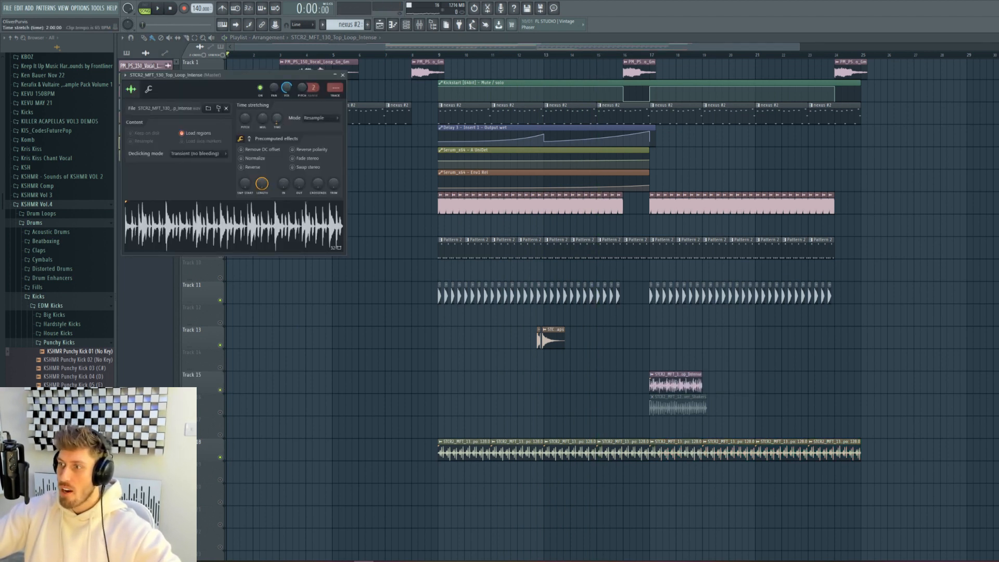
pyautogui.click(430, 383)
pyautogui.press('space')
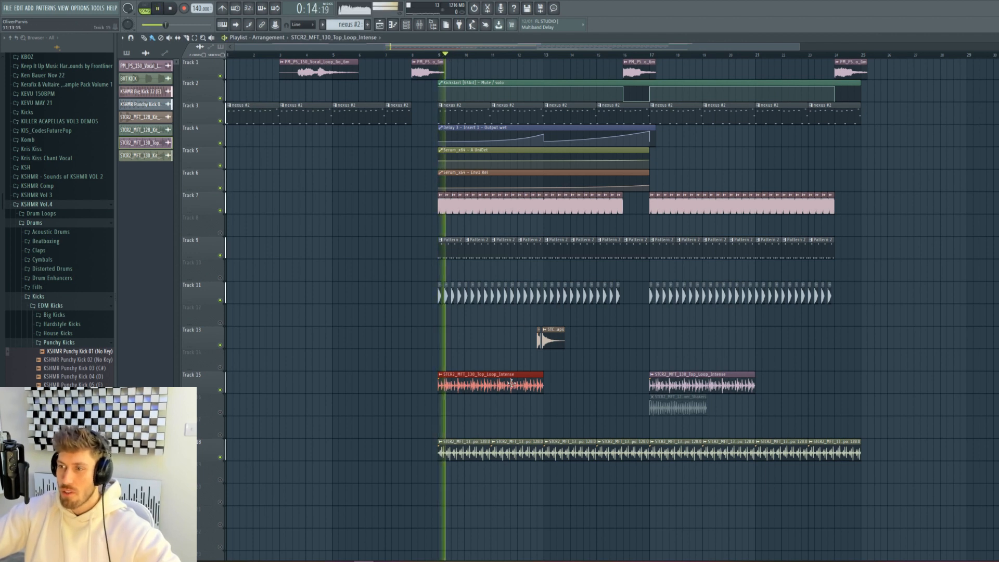
# - Lower the Top_Loop_Intense channel volume to about -11.4 dB, then delete its bar 9 copy and stop playback
pyautogui.doubleClick(499, 384)
pyautogui.moveTo(286, 87); pyautogui.dragTo(287, 99)
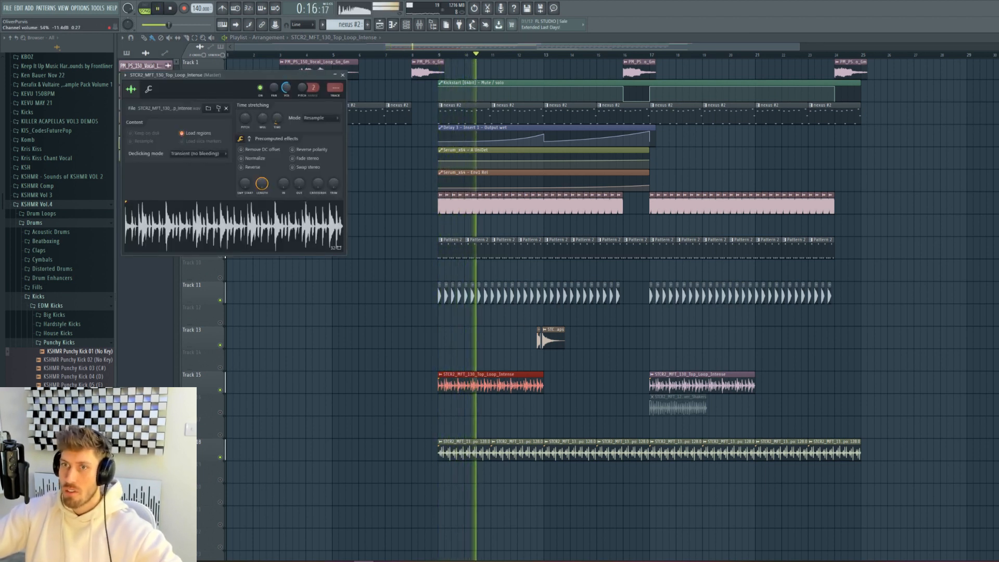
pyautogui.rightClick(528, 383)
pyautogui.press('space')
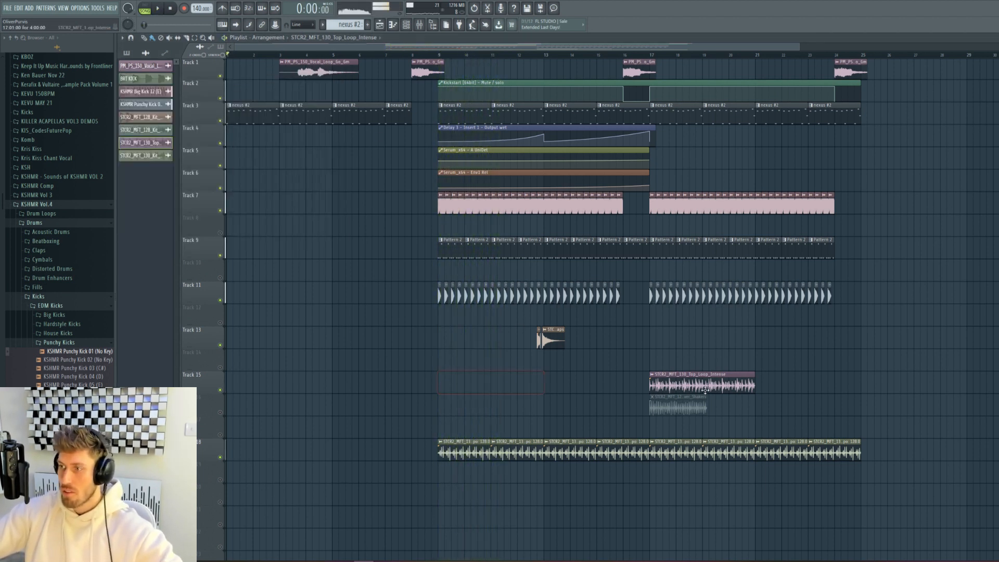
# - Time-stretch the Forever_Shakers loop on Track 16 to two bars and play a trial copy placed at bar 9
pyautogui.doubleClick(690, 405)
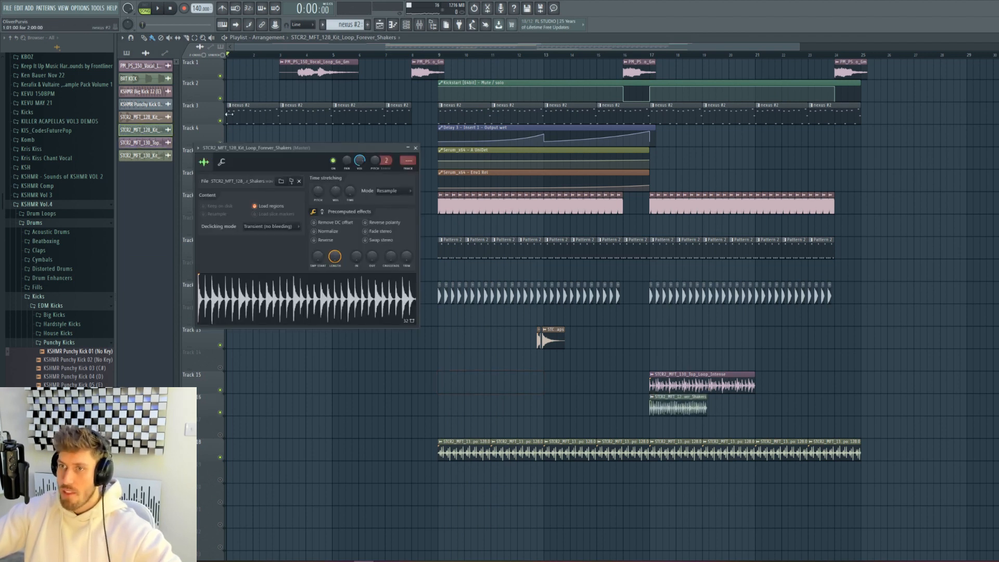
pyautogui.moveTo(352, 196); pyautogui.dragTo(353, 188)
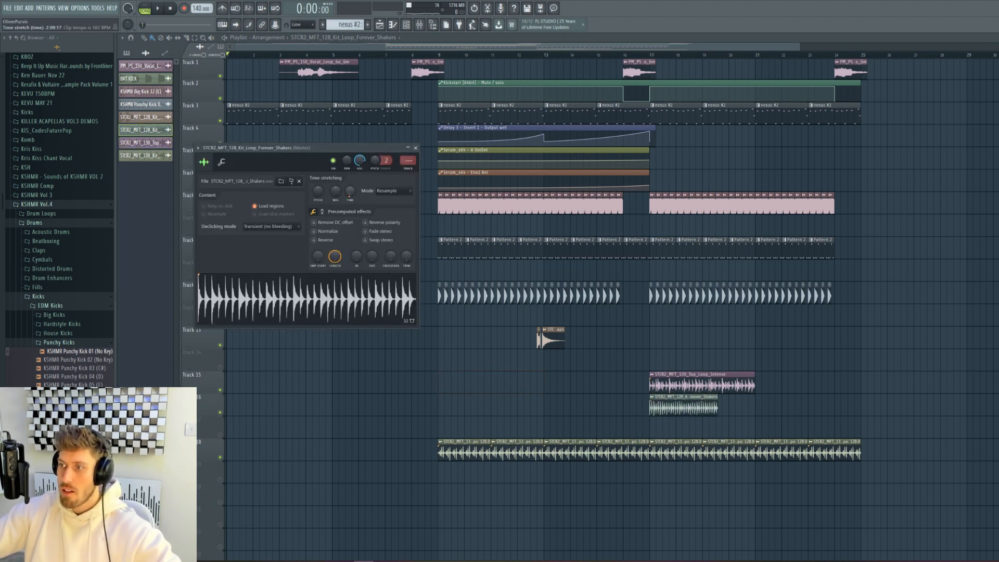
pyautogui.click(444, 411)
pyautogui.press('space')
pyautogui.doubleClick(451, 412)
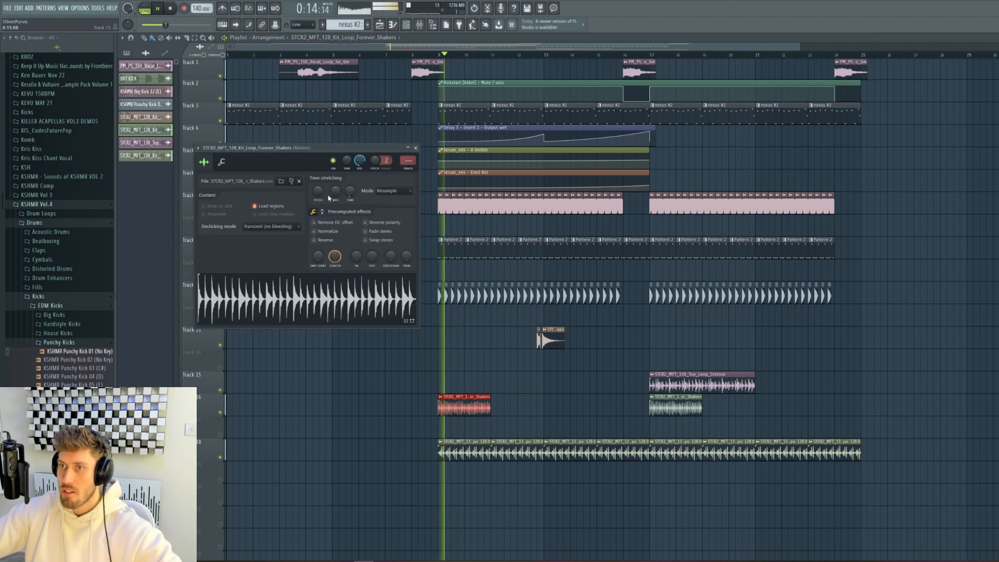
# - Lower the Forever_Shakers channel volume to about -14.4 dB, then stop playback and delete its bar 9 copy
pyautogui.moveTo(359, 160); pyautogui.dragTo(359, 176)
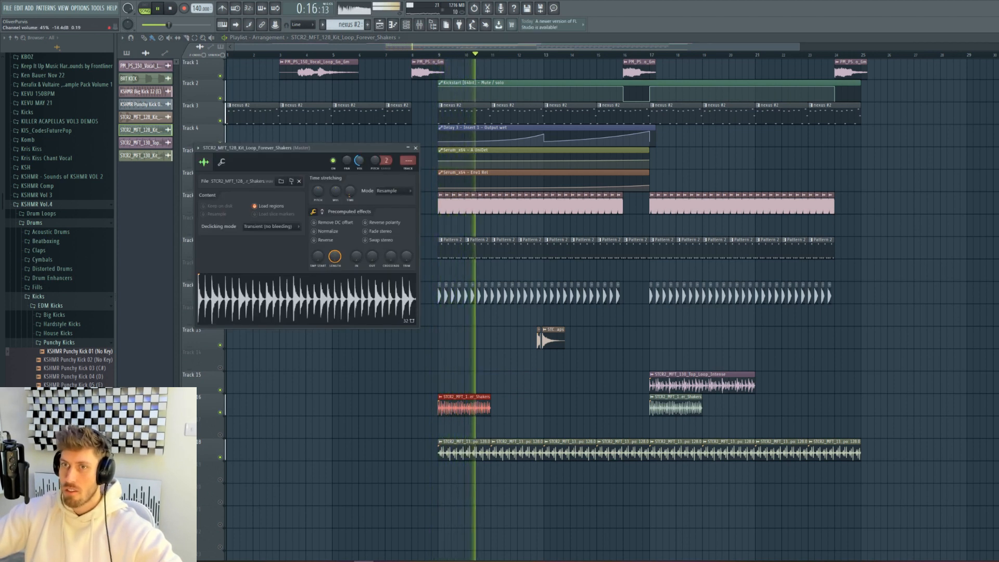
pyautogui.press('space')
pyautogui.rightClick(484, 412)
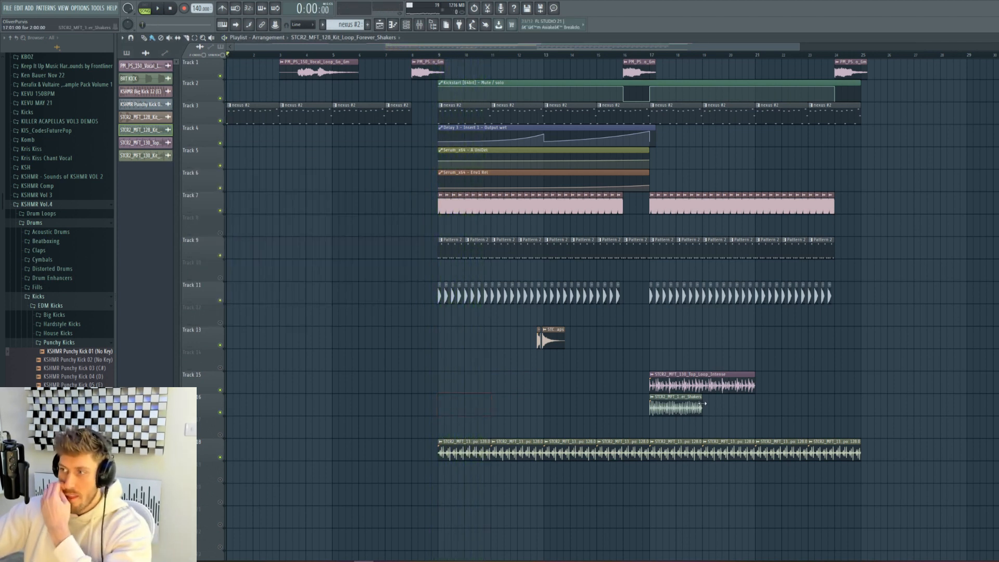
# - Repeat the top loop on Track 15 and the shaker loop on Track 16 from bar 17 up to bar 25, removing the extra copy
pyautogui.click(738, 388)
pyautogui.click(758, 387)
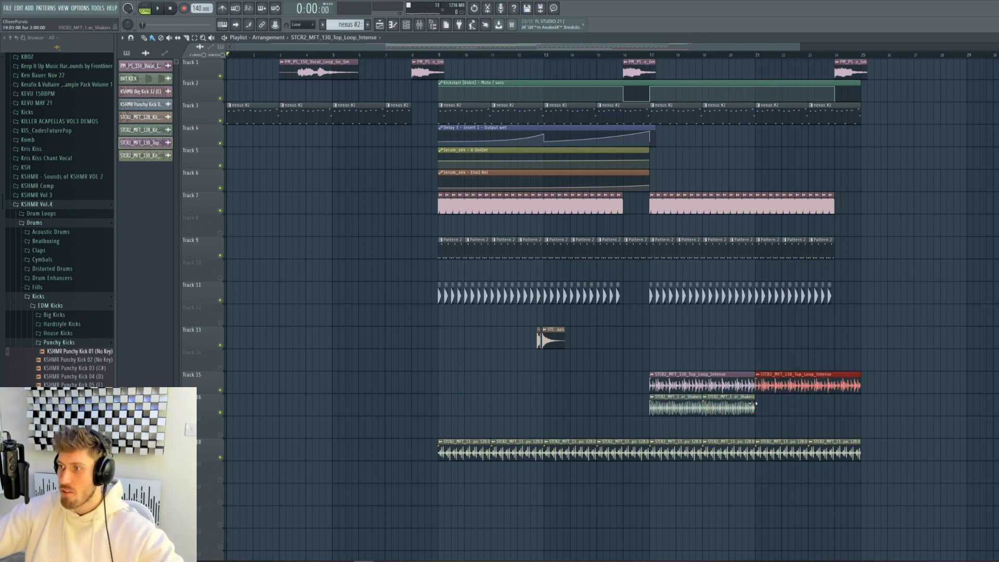
pyautogui.click(750, 408)
pyautogui.moveTo(759, 408); pyautogui.dragTo(827, 408)
pyautogui.click(880, 386)
pyautogui.rightClick(896, 387)
# - Trim the top, shaker and percussion loops to end at bar 24, and clear the Track 18 percussion between bars 16 and 17
pyautogui.click(860, 383)
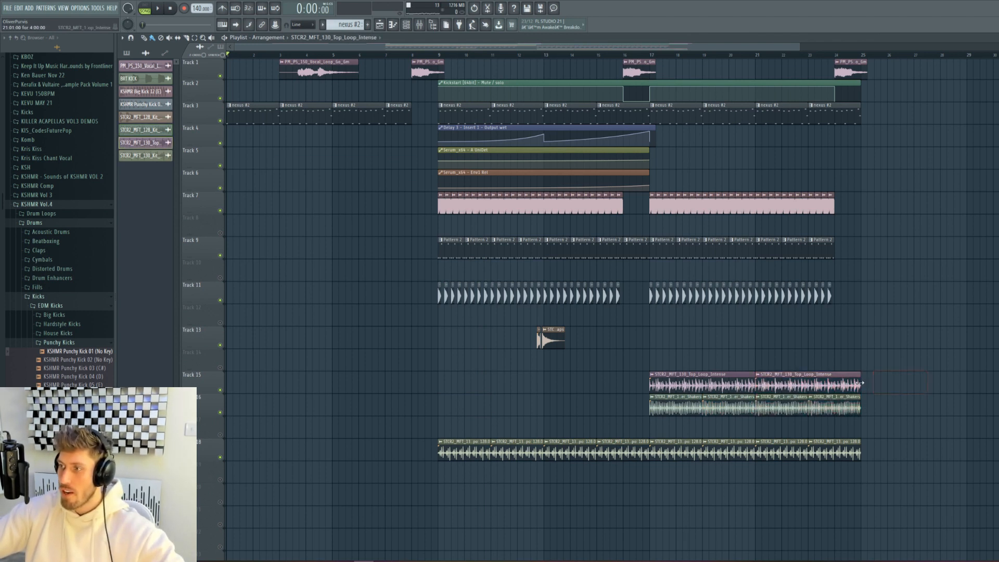
pyautogui.rightClick(857, 452)
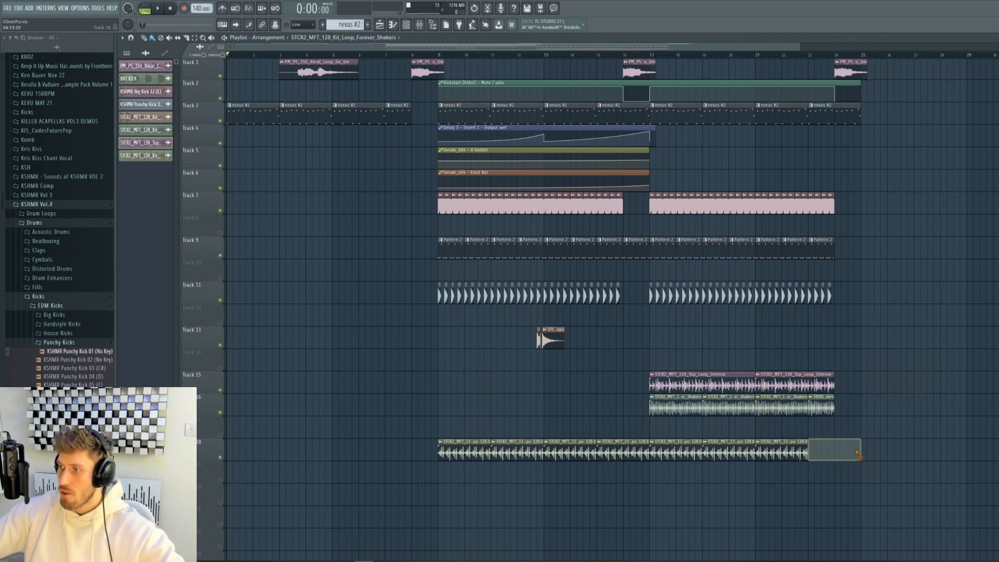
pyautogui.hotkey('ctrl', 'z')
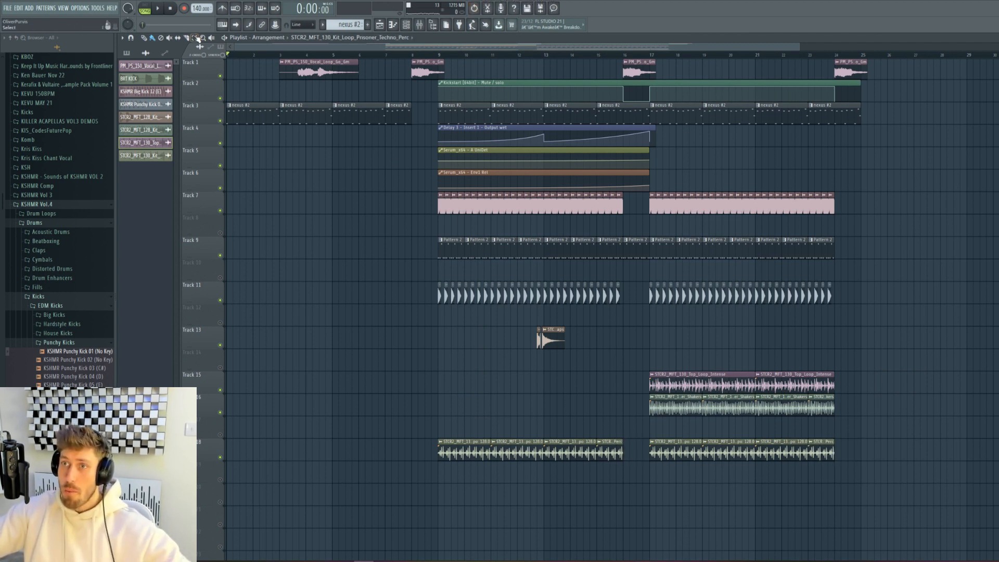
# - Copy the Track 13 clips to just before bar 21 and briefly play the arrangement from the start
pyautogui.moveTo(576, 312); pyautogui.dragTo(440, 370)
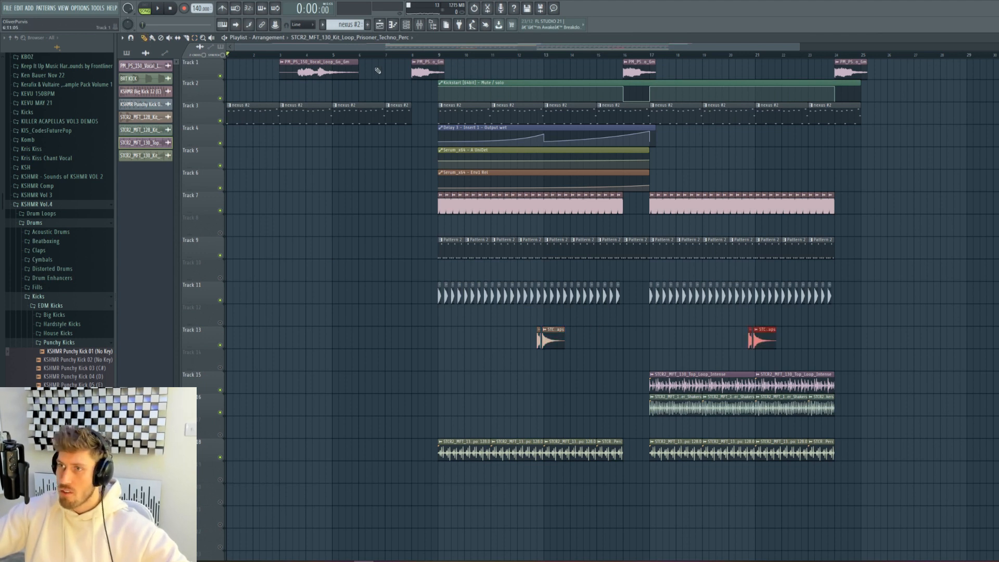
pyautogui.press('space')
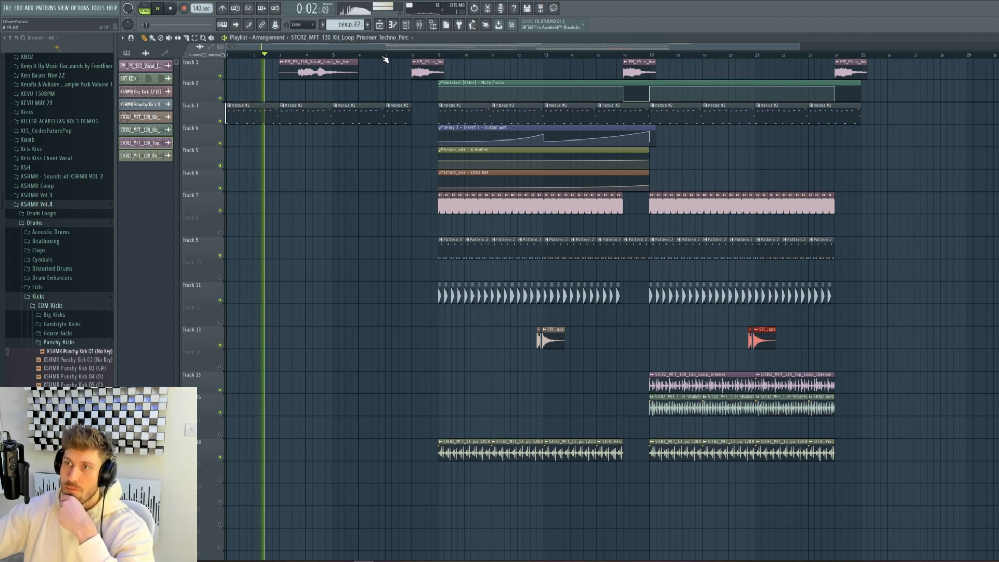
pyautogui.press('space')
# - Select bars 1 to 9, add Fruity Filter to slot 4 of mixer Insert 2, and create an automation clip for its cutoff frequency
pyautogui.moveTo(441, 55); pyautogui.dragTo(91, 66)
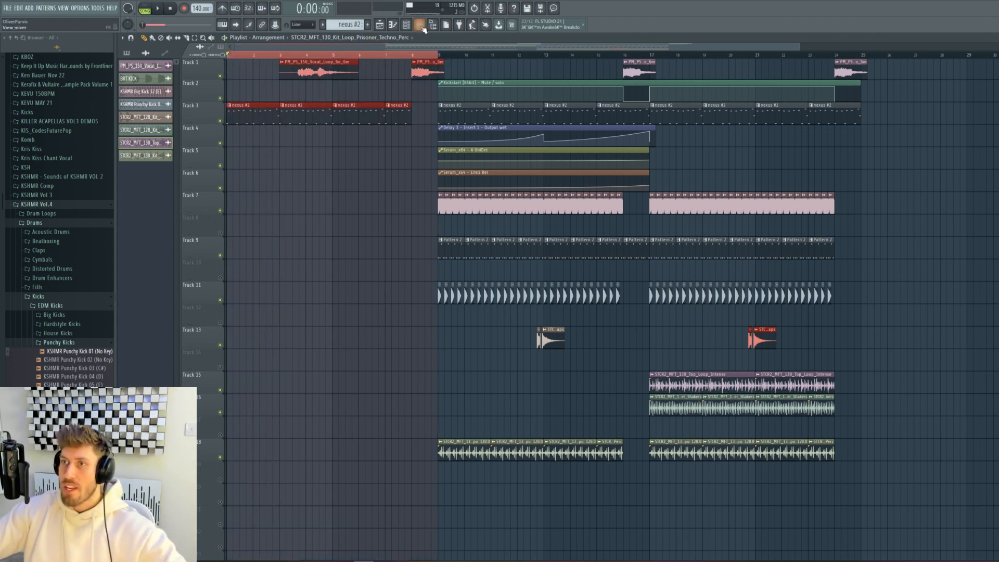
pyautogui.click(421, 28)
pyautogui.click(238, 140)
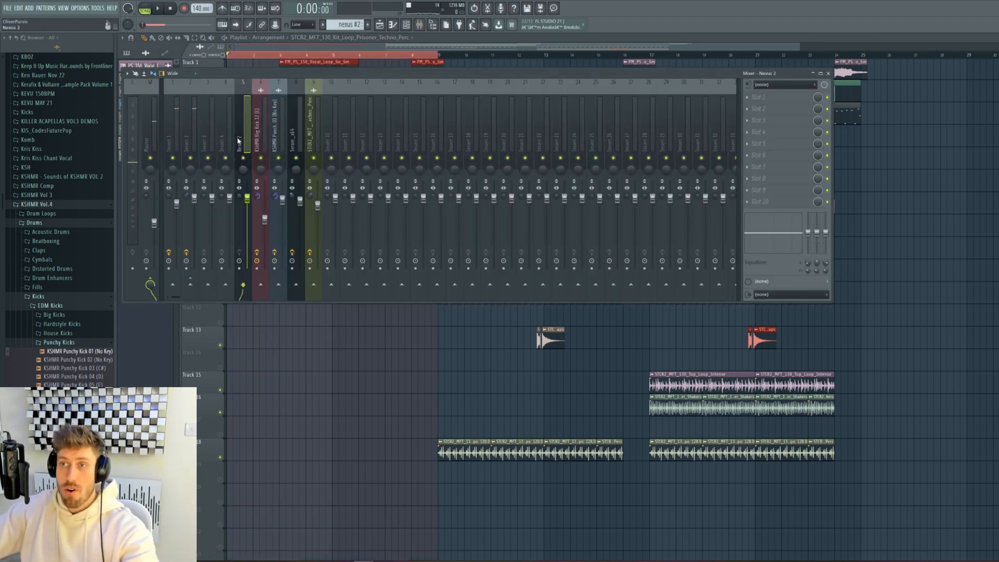
pyautogui.click(171, 137)
pyautogui.click(187, 138)
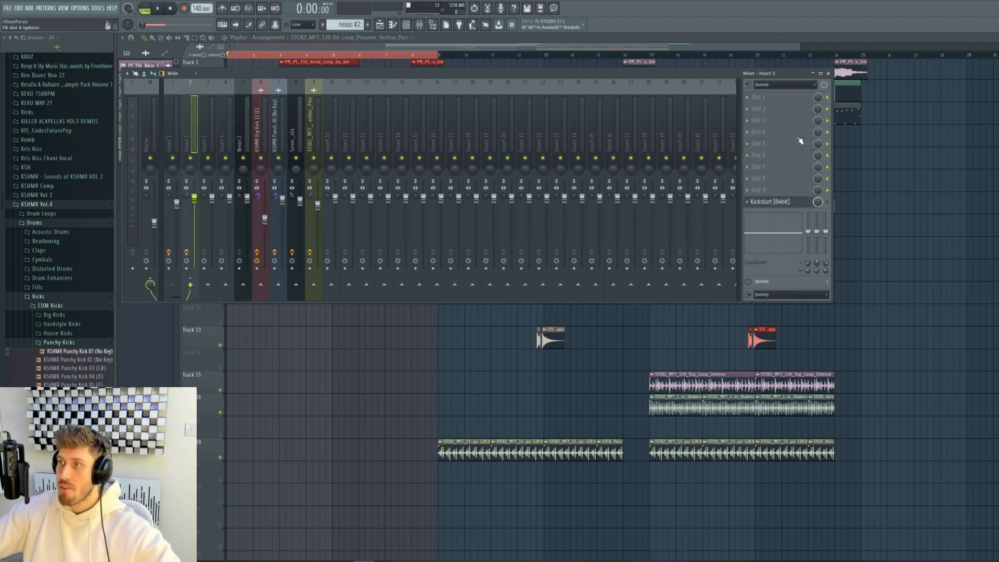
pyautogui.click(760, 131)
pyautogui.click(482, 198)
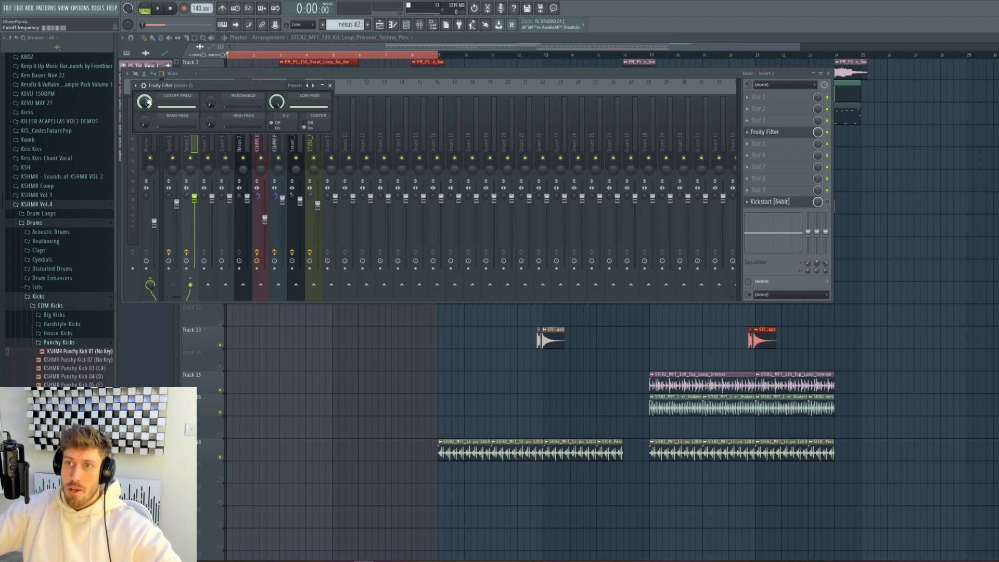
pyautogui.rightClick(147, 102)
pyautogui.click(164, 157)
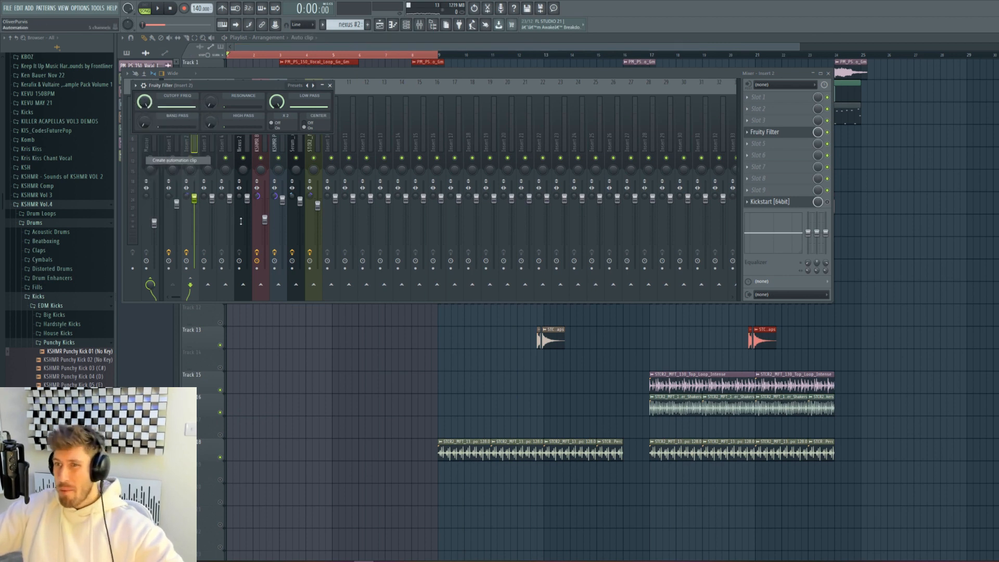
# - Add Endless Smile to mixer Insert 2 ahead of Fruity Filter and create an automation clip for its Intensity
pyautogui.click(778, 135)
pyautogui.click(778, 131)
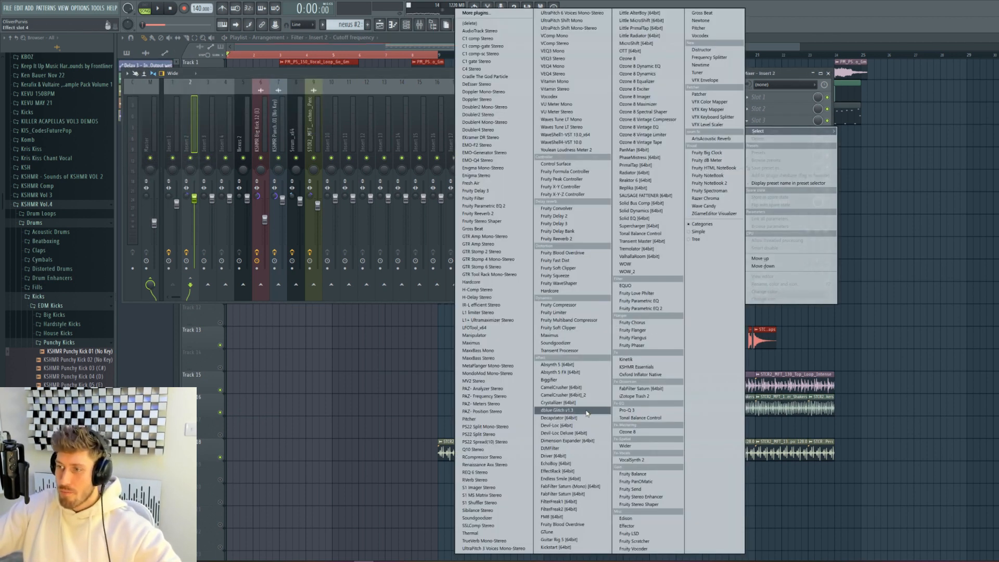
pyautogui.click(570, 479)
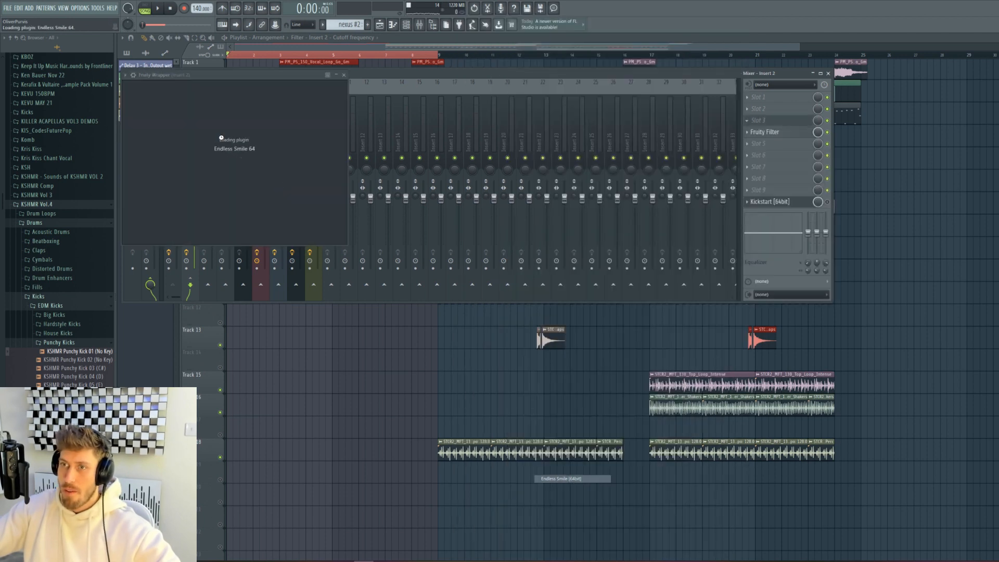
pyautogui.click(97, 8)
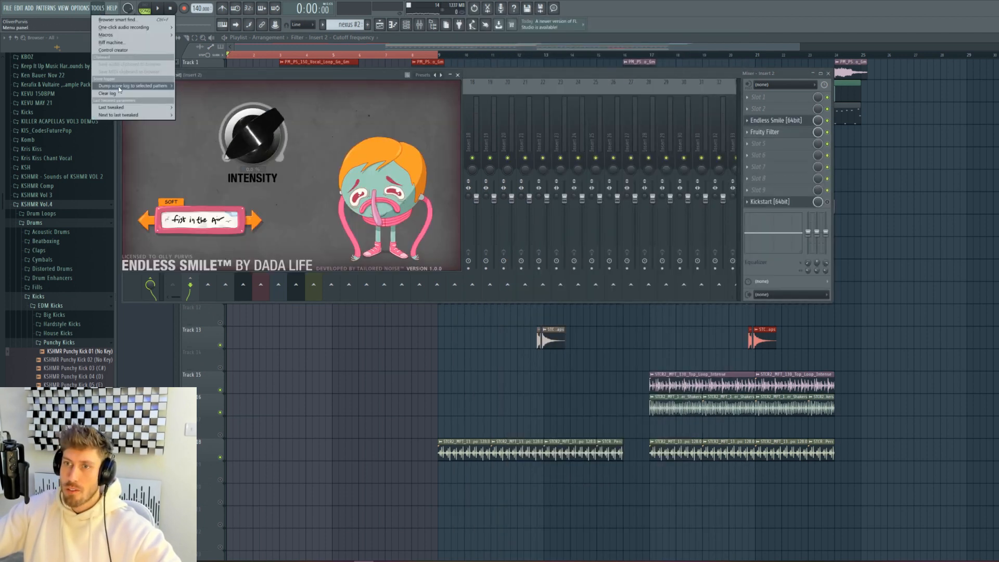
pyautogui.moveTo(162, 112)
pyautogui.click(229, 162)
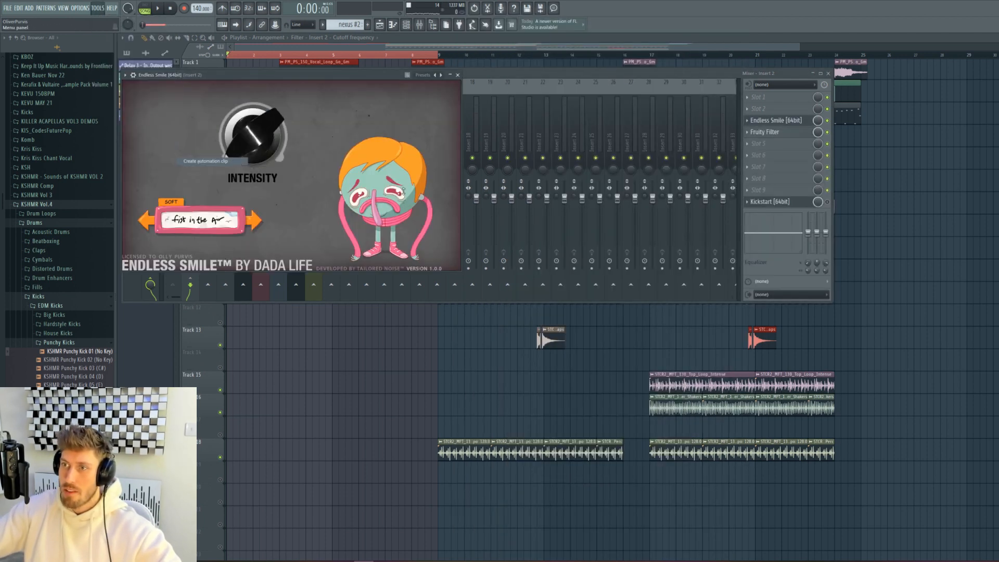
# - Shape the automation over bars 1 to 9 so the filter cutoff rises and the Endless Smile intensity falls
pyautogui.click(409, 47)
pyautogui.moveTo(228, 88); pyautogui.dragTo(225, 94)
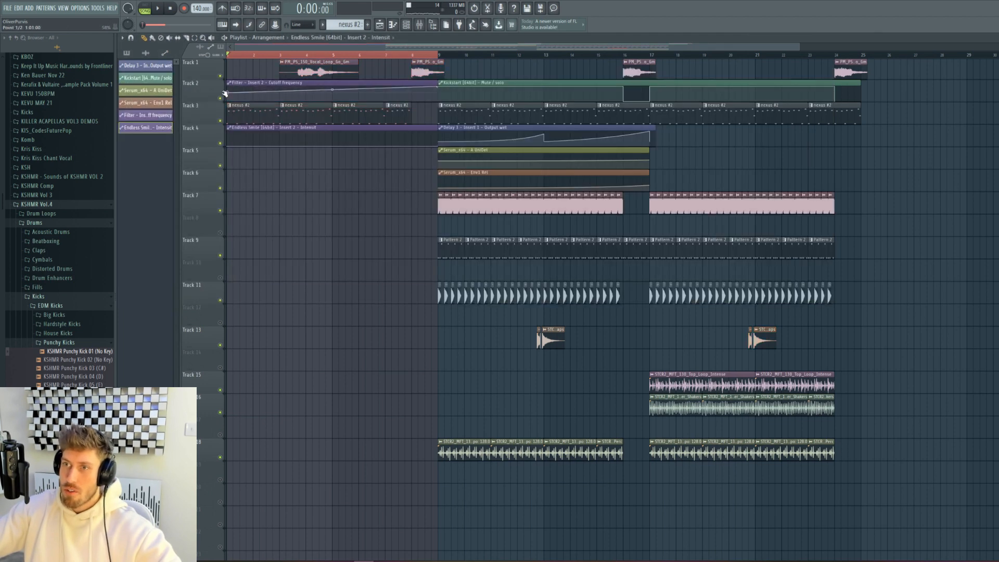
pyautogui.moveTo(228, 147); pyautogui.dragTo(226, 134)
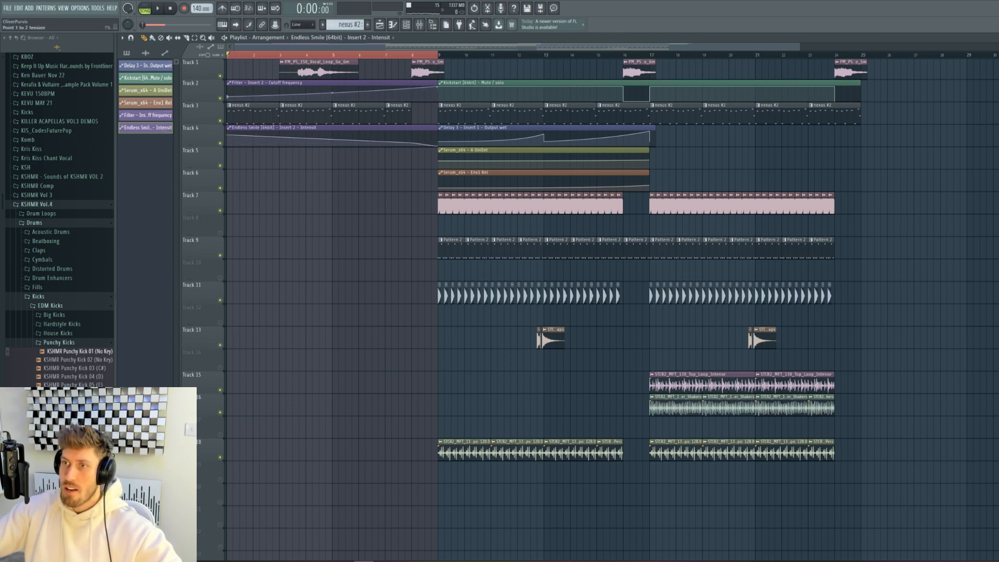
# - Find KSHMR_Impact_Low_07 in the KSHMR Vol 3 low impacts folder and place it at bar 1 on Track 9
pyautogui.click(37, 197)
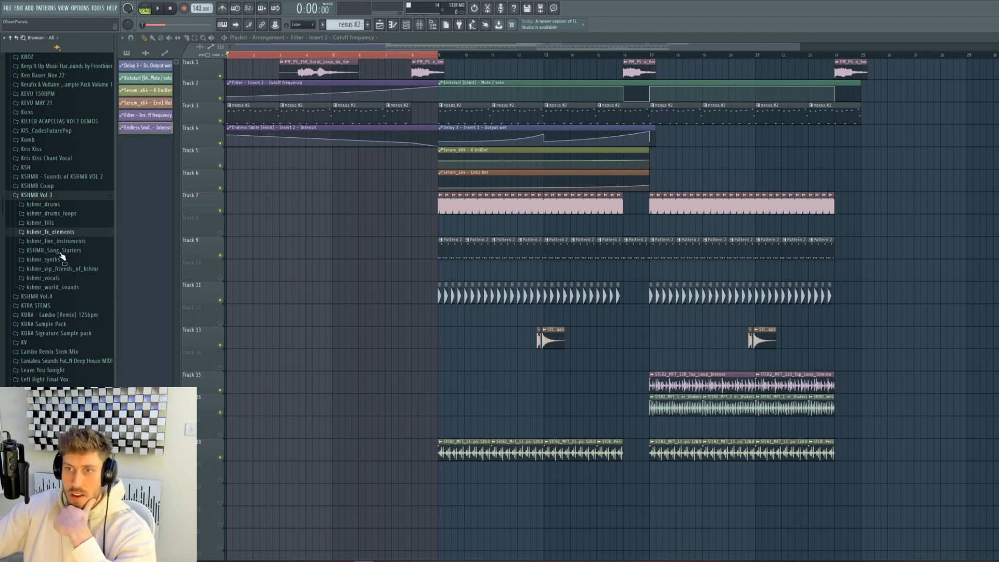
pyautogui.click(56, 233)
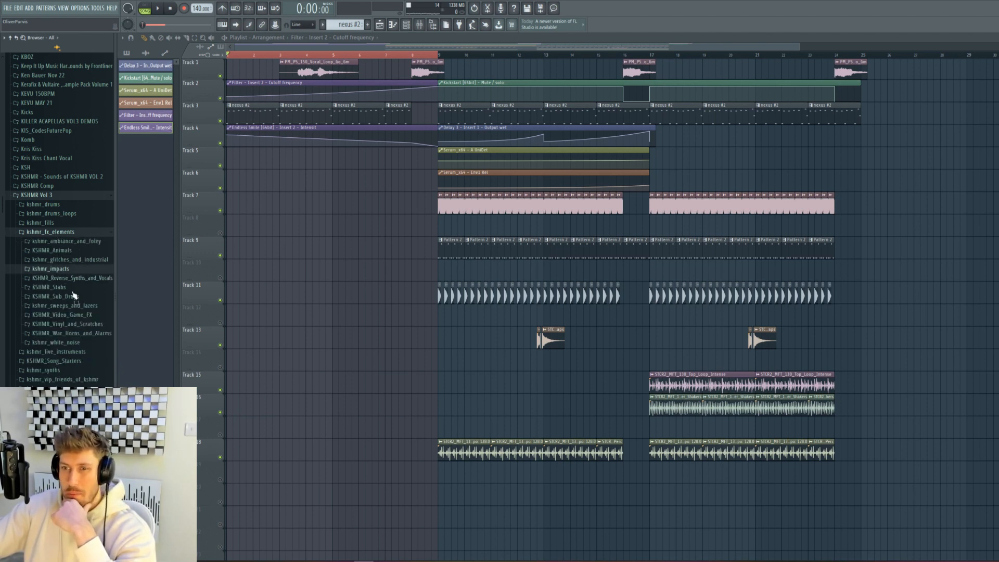
pyautogui.click(66, 270)
pyautogui.click(73, 288)
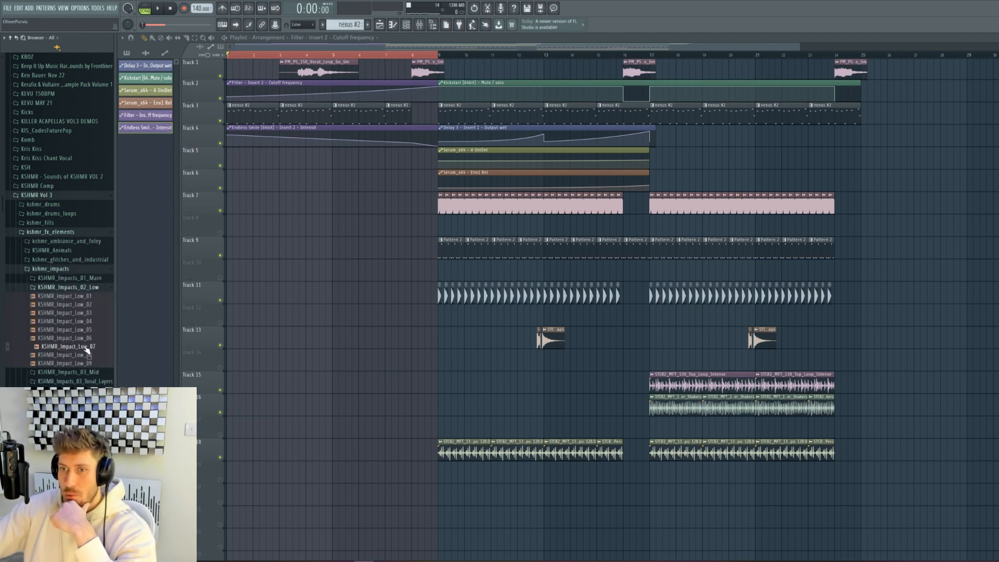
pyautogui.moveTo(87, 352); pyautogui.dragTo(230, 245)
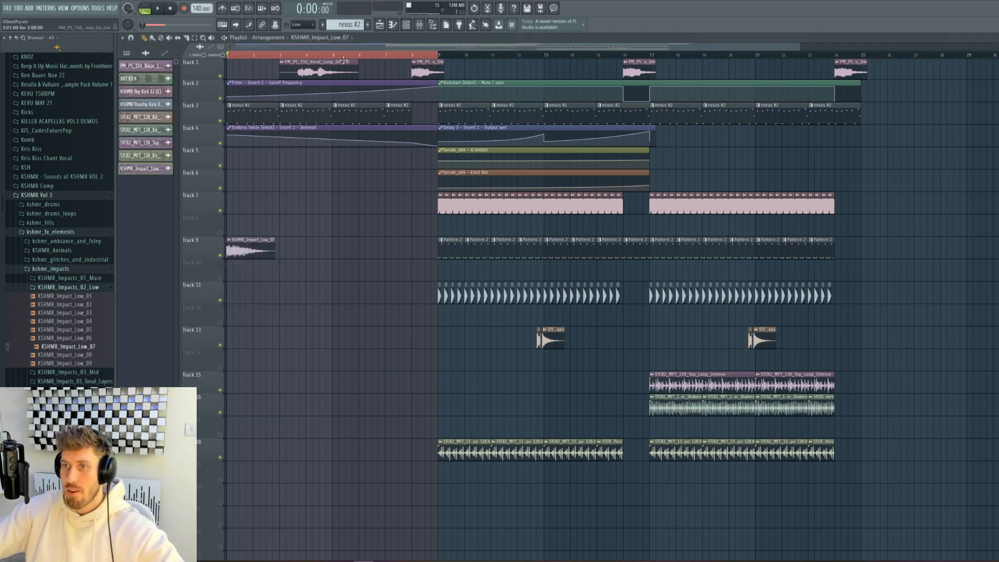
# - Clear the bars 1 to 9 time selection, play the intro, and adjust the starting point of the filter cutoff automation
pyautogui.moveTo(430, 58); pyautogui.dragTo(229, 56)
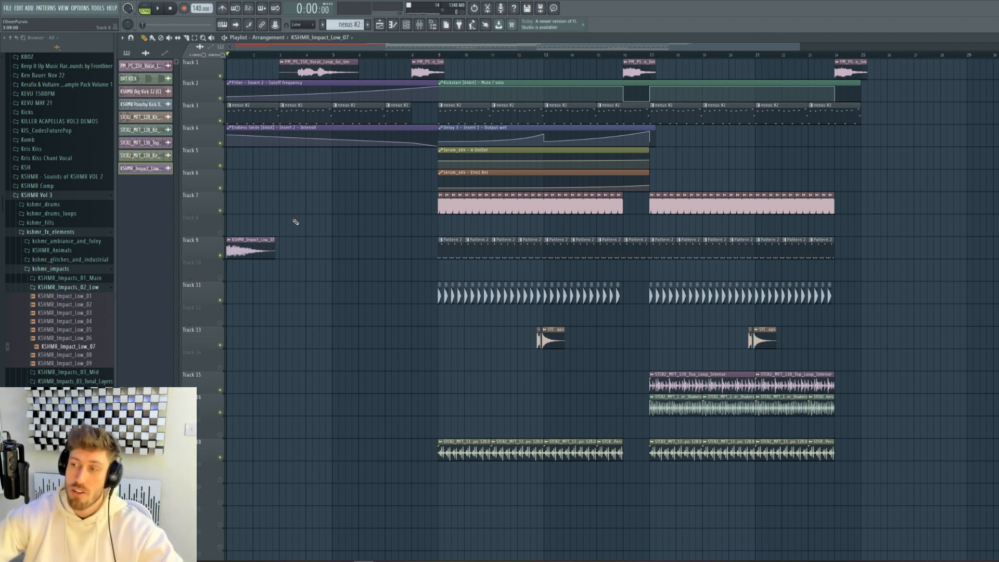
pyautogui.press('space')
pyautogui.doubleClick(263, 244)
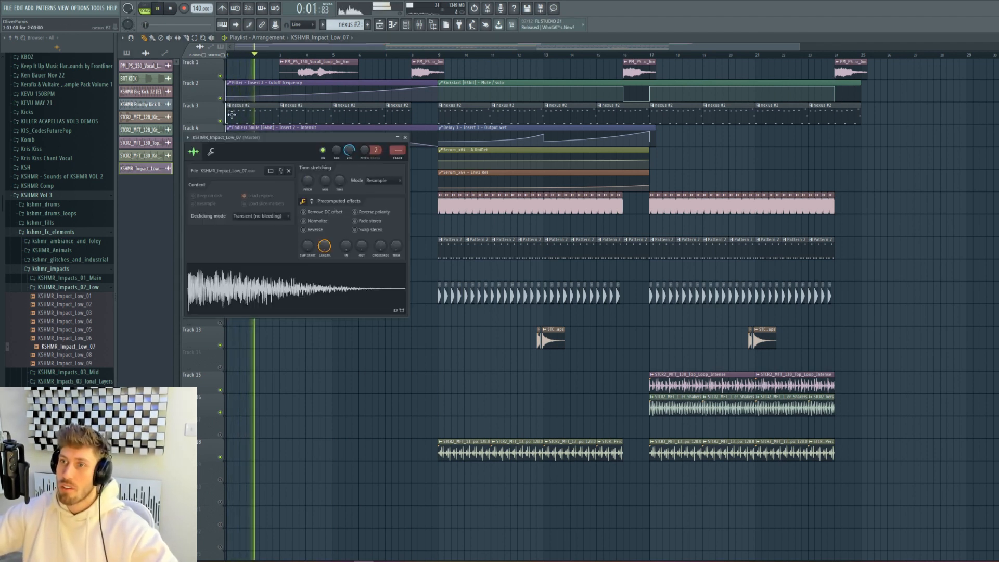
pyautogui.moveTo(227, 96); pyautogui.dragTo(227, 99)
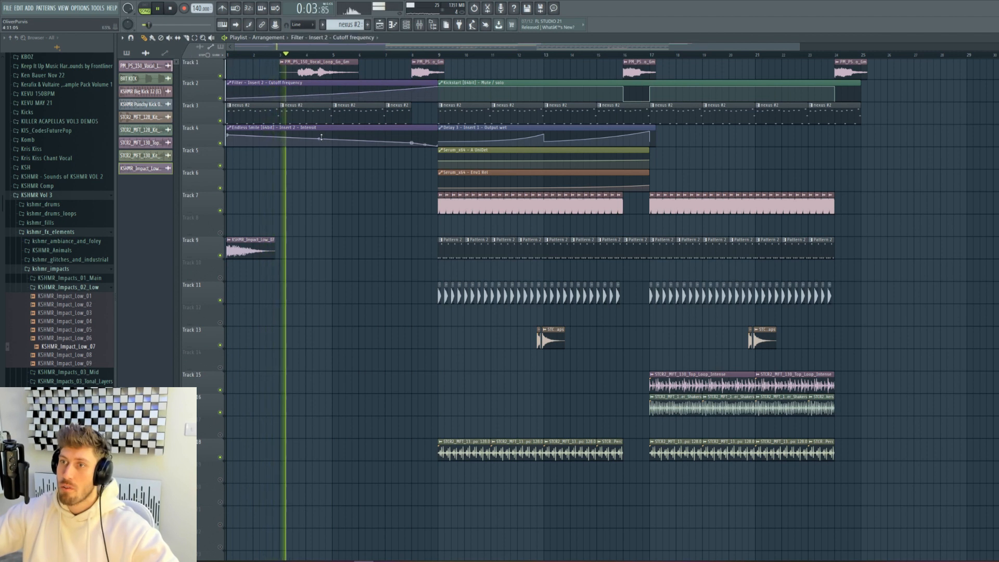
pyautogui.click(230, 137)
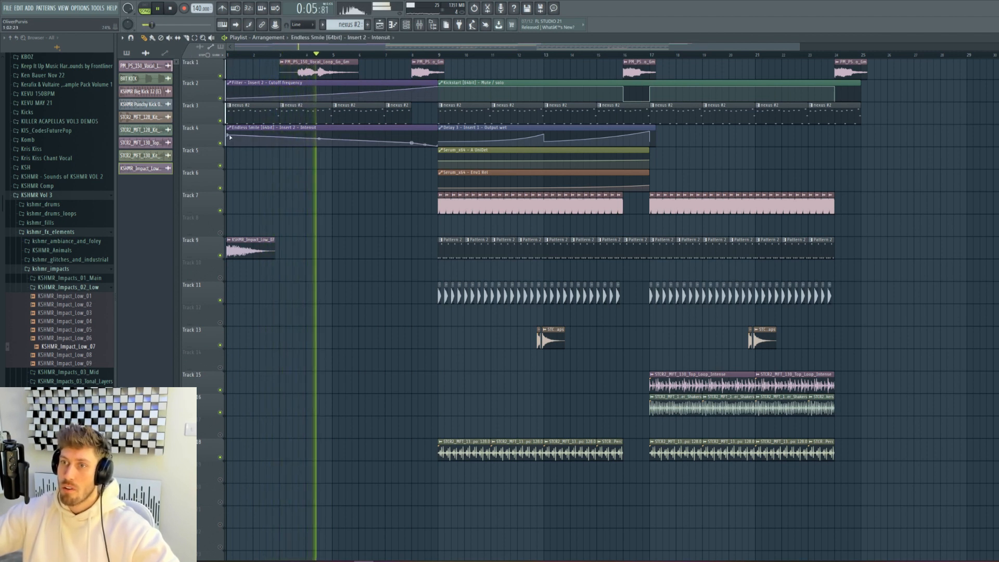
pyautogui.doubleClick(250, 248)
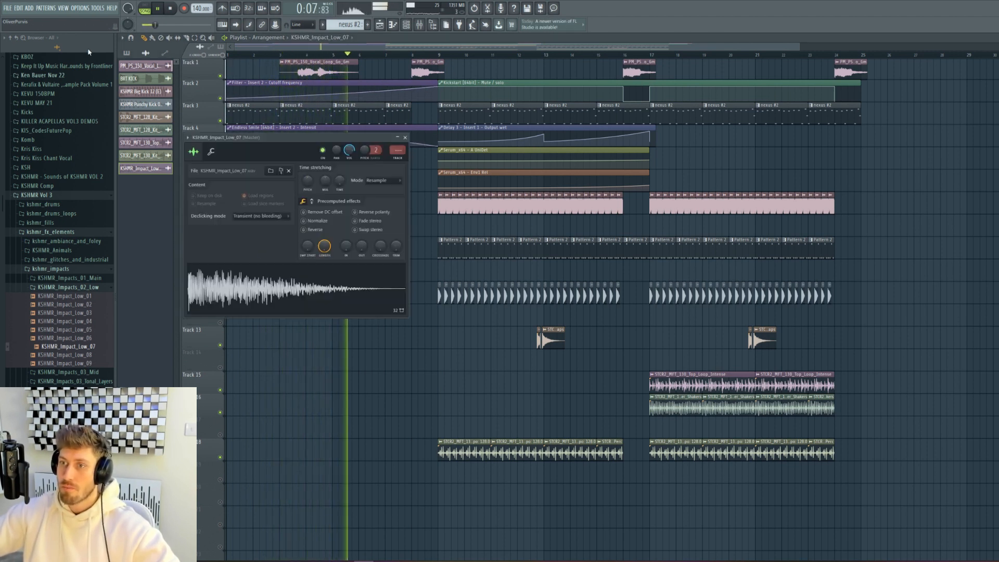
pyautogui.click(405, 138)
# - Open the nexus #2 lead pattern in the piano roll and play it on its own
pyautogui.click(495, 114)
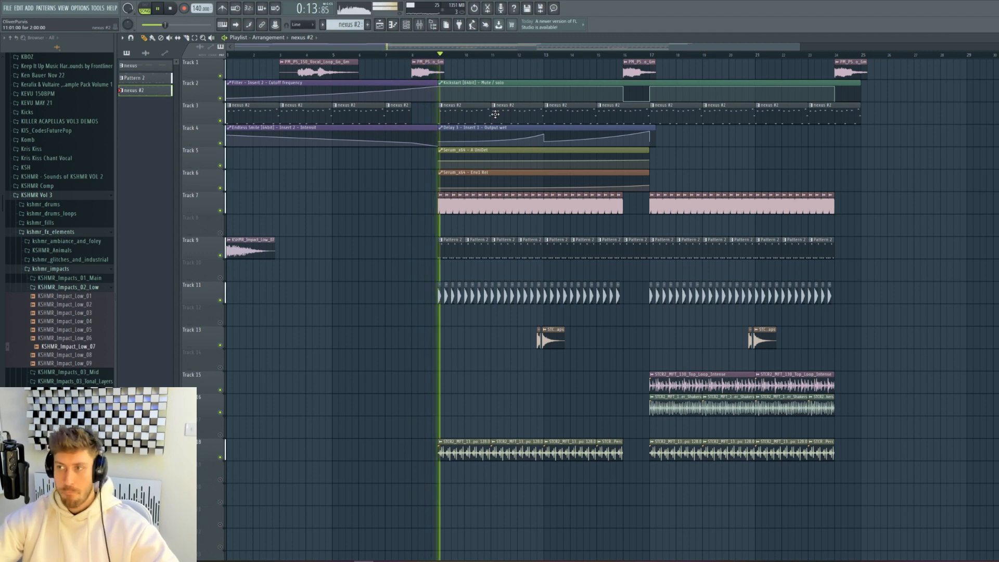
pyautogui.doubleClick(451, 114)
pyautogui.press('space')
# - Rename mixer Insert 2 as "bus" and Insert 1 as "main"
pyautogui.click(406, 25)
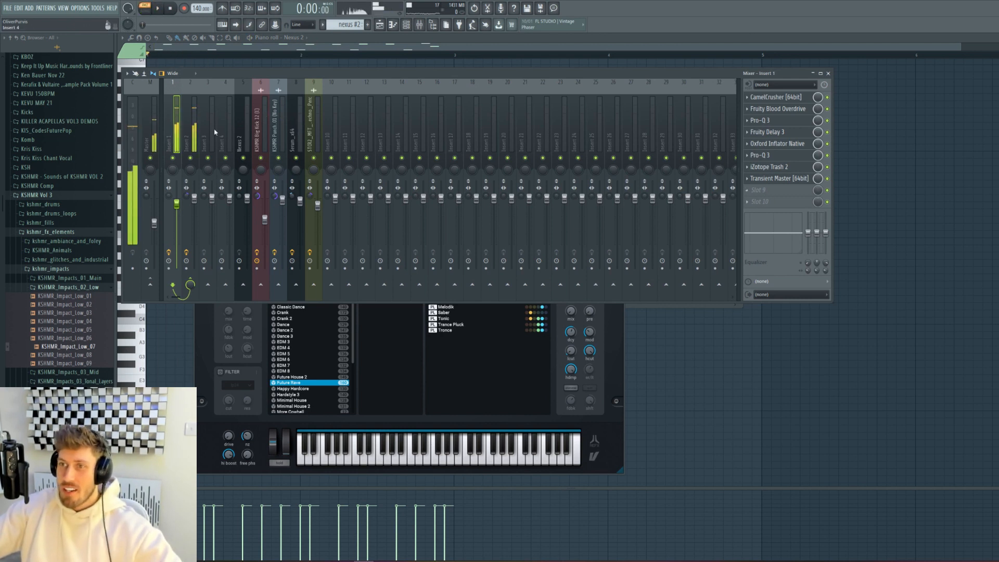
pyautogui.click(194, 146)
pyautogui.rightClick(190, 114)
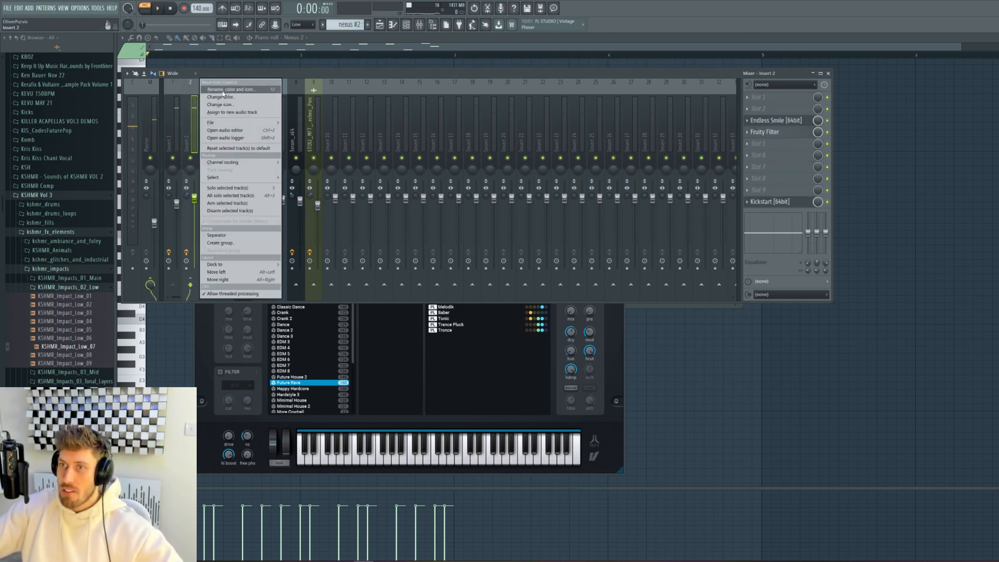
pyautogui.click(226, 89)
pyautogui.write('bus')
pyautogui.press('Return')
pyautogui.rightClick(174, 114)
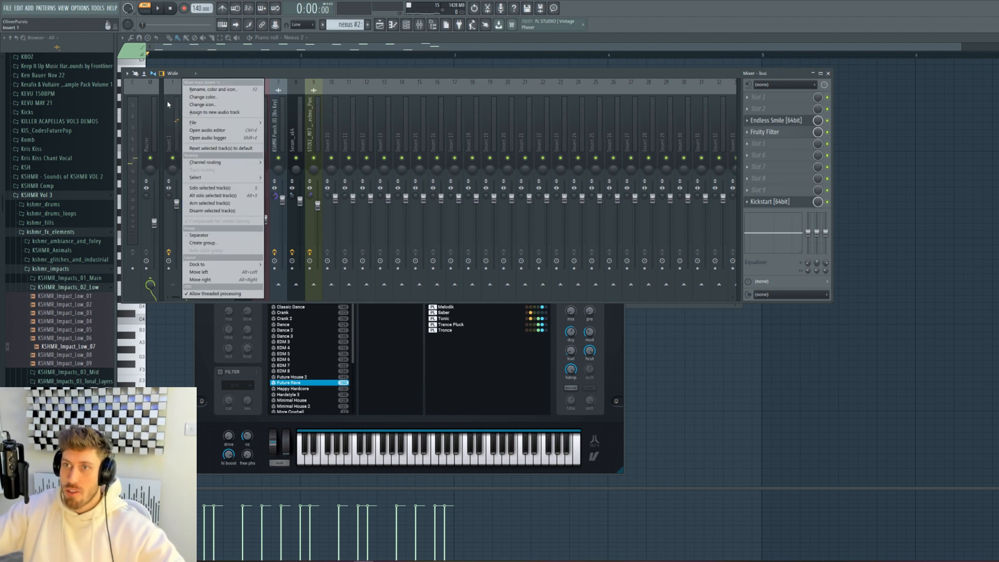
pyautogui.click(200, 94)
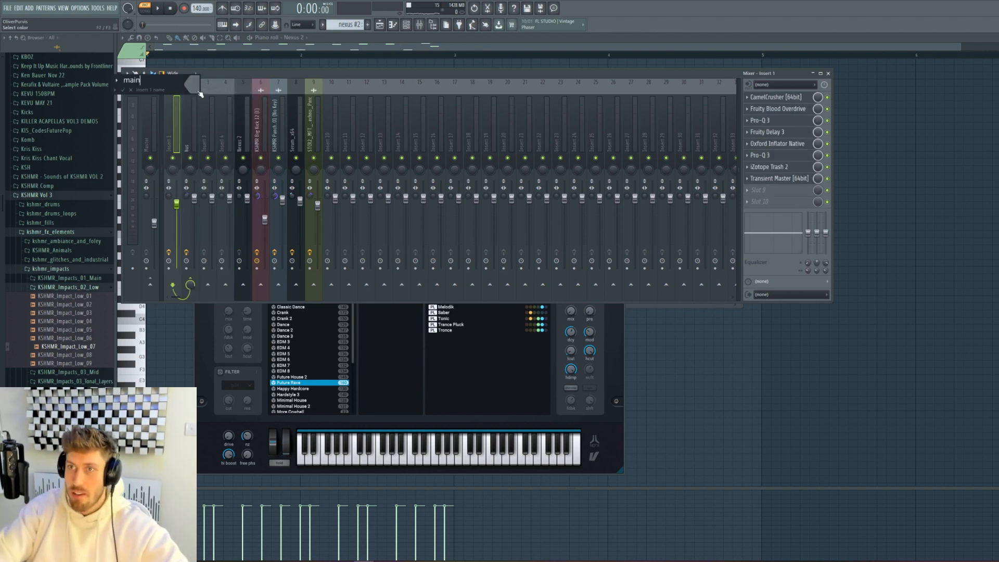
pyautogui.write('main')
pyautogui.press('Return')
# - On the bus insert, move Endless Smile to slot 2 and Fruity Filter to slot 9, and load ArtsAcoustic Reverb with preset W&W REVERB 2 in slot 5
pyautogui.click(187, 123)
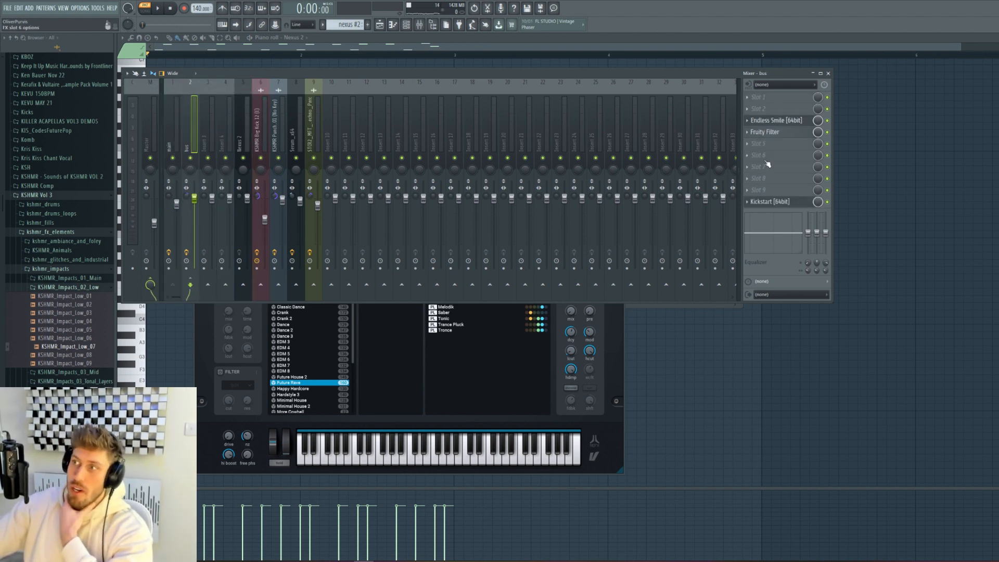
pyautogui.moveTo(775, 120); pyautogui.dragTo(778, 109)
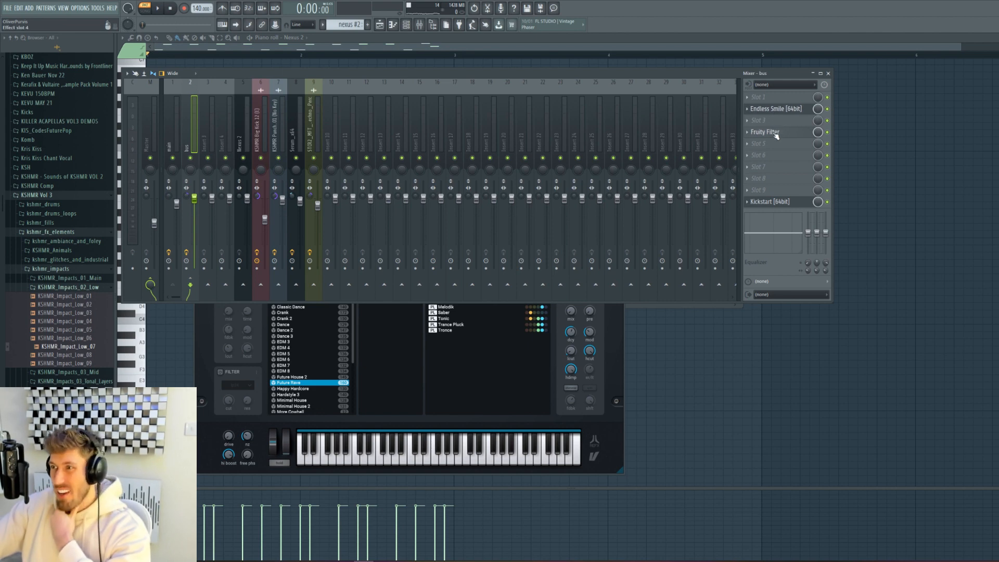
pyautogui.click(768, 166)
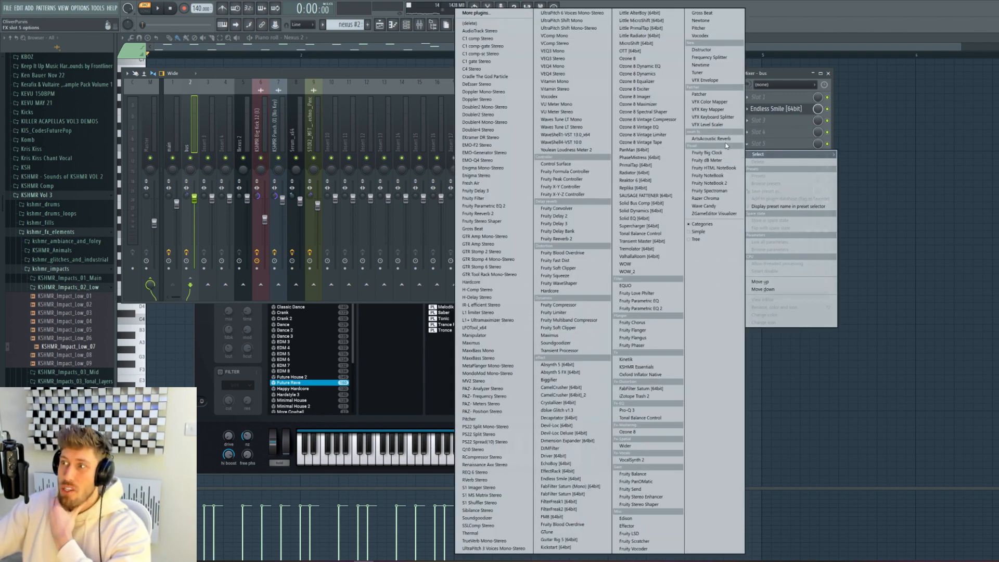
pyautogui.click(724, 140)
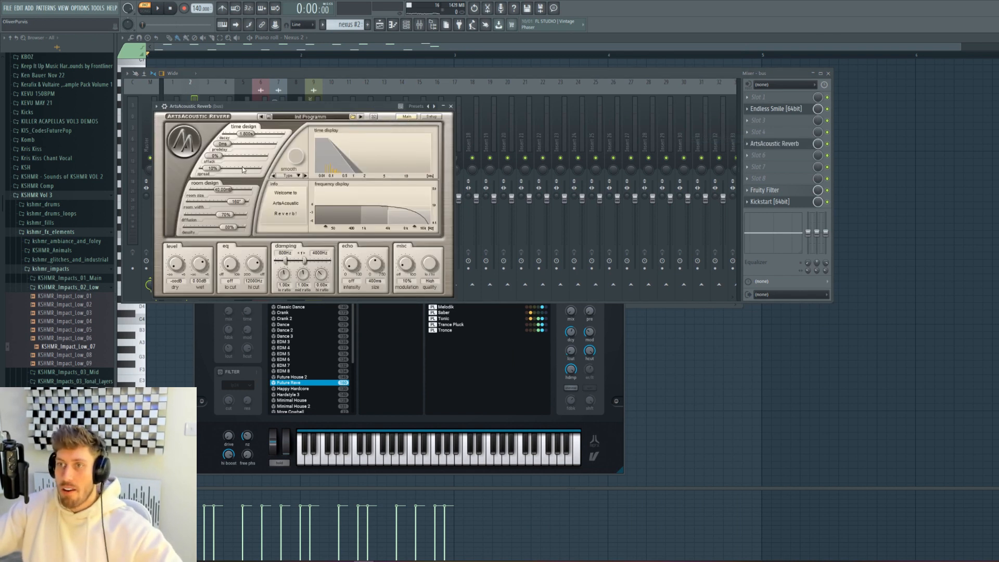
pyautogui.click(353, 116)
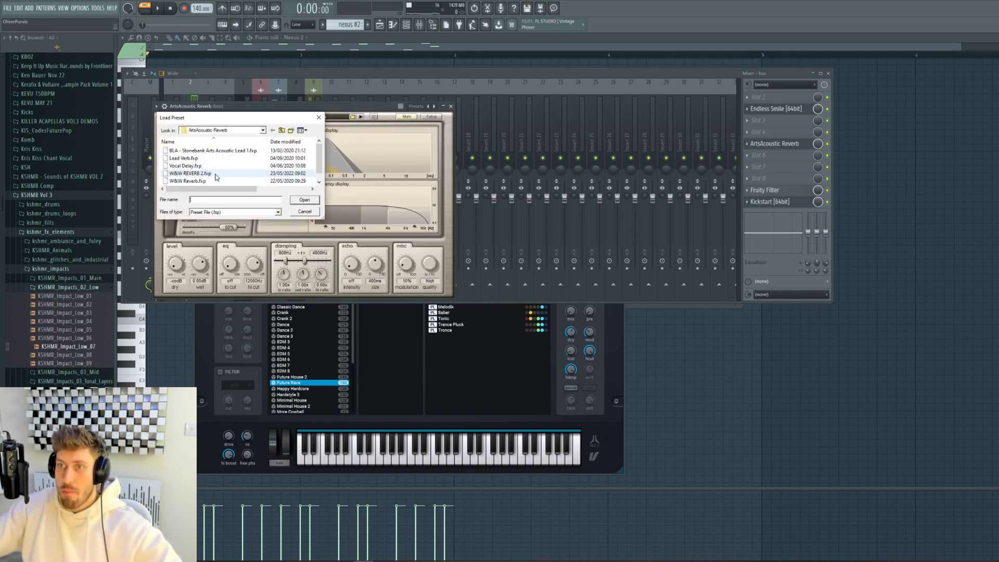
pyautogui.doubleClick(214, 174)
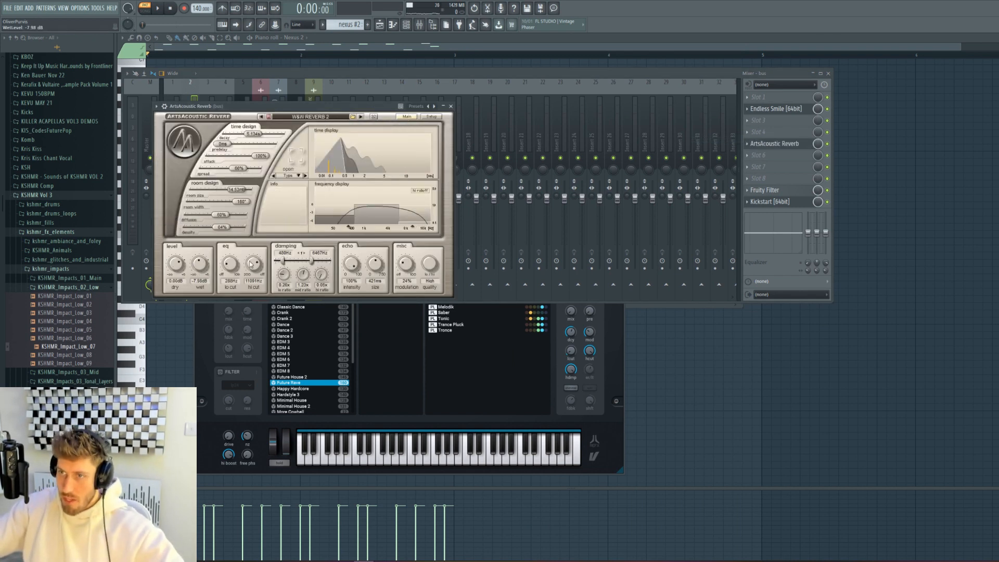
# - Add Fruity Peak Controller to slot 4 of the bus and link the reverb's mix level to its Peak+LFO output with inverted mapping
pyautogui.click(765, 137)
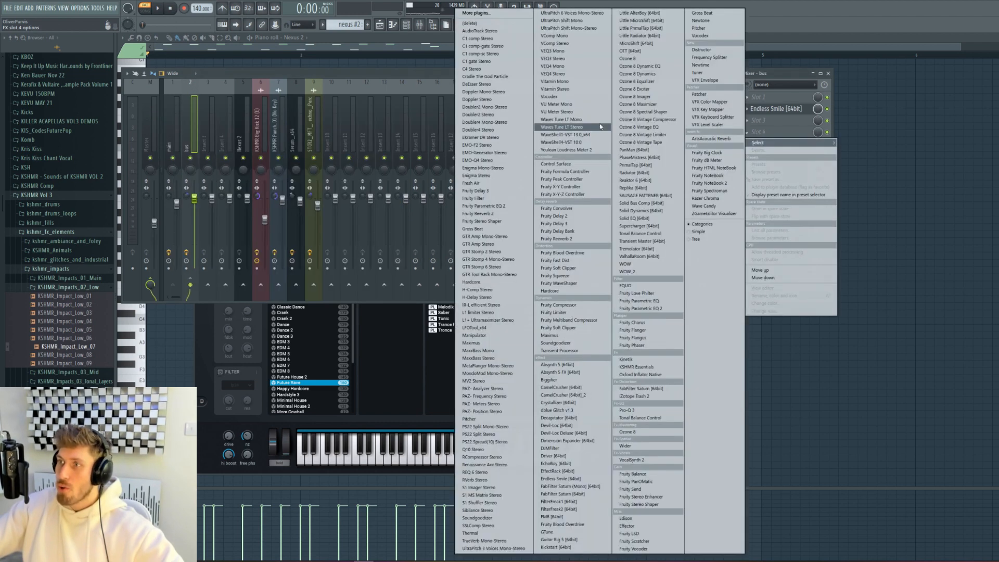
pyautogui.click(577, 180)
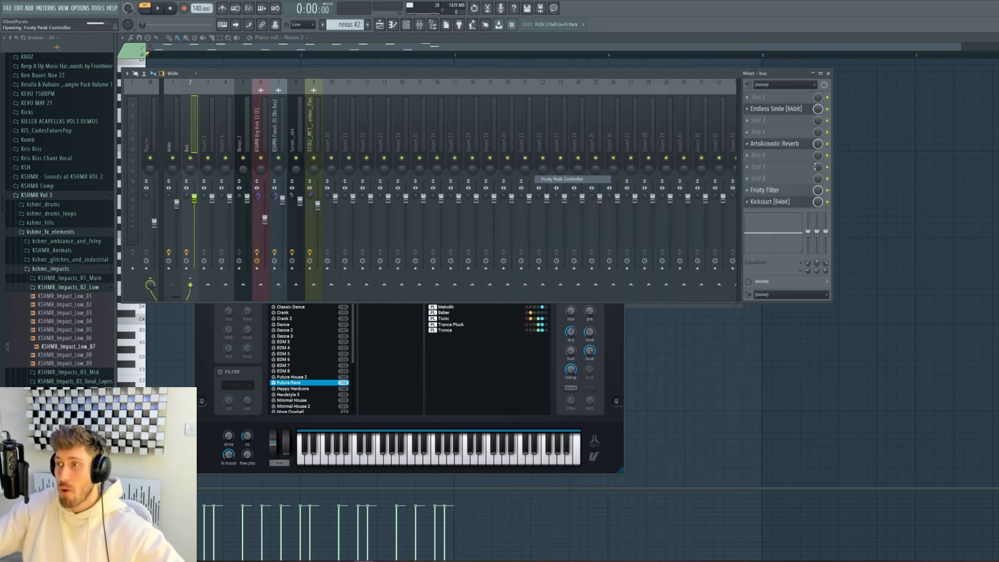
pyautogui.rightClick(817, 144)
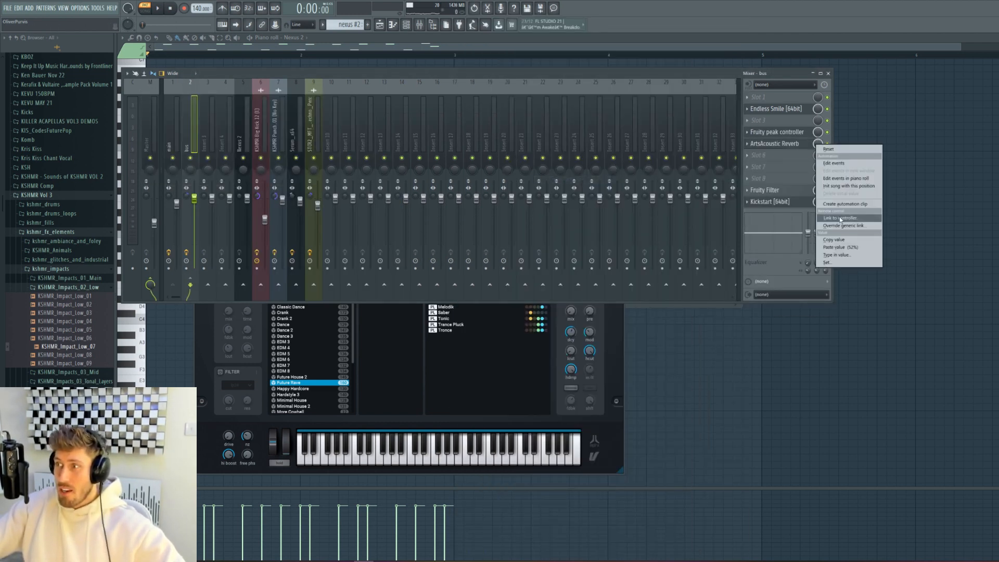
pyautogui.click(839, 218)
pyautogui.click(527, 264)
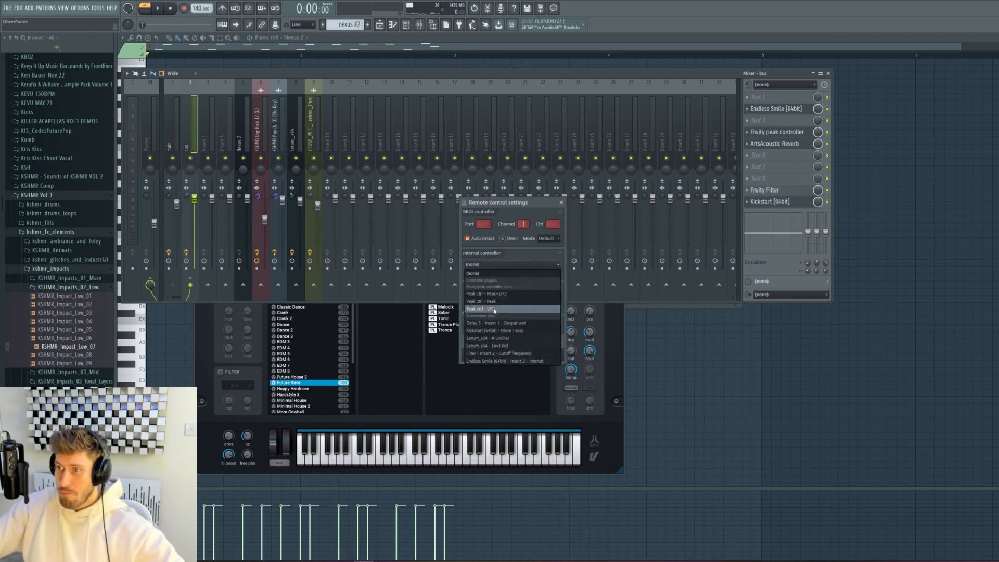
pyautogui.click(513, 293)
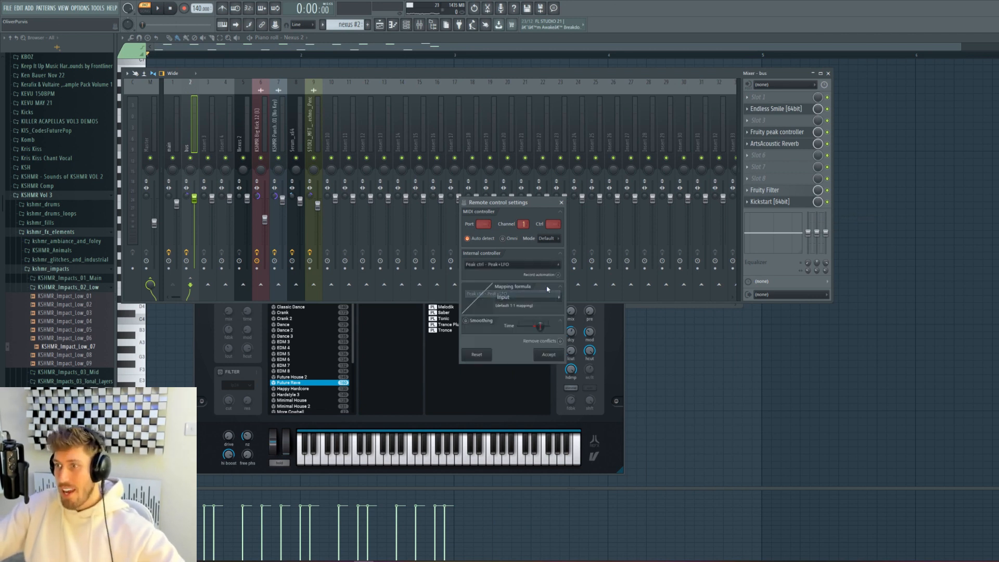
pyautogui.click(559, 297)
pyautogui.click(572, 321)
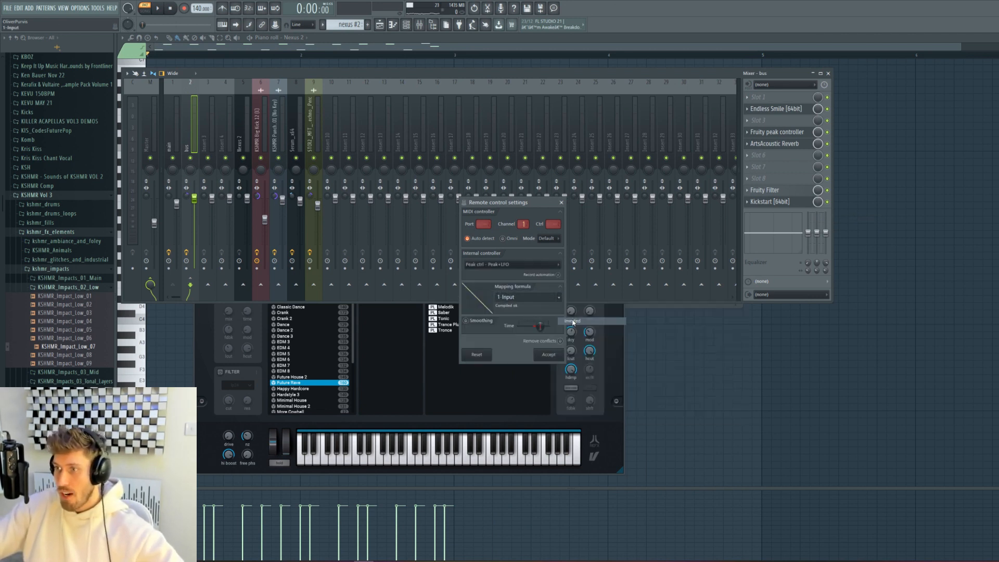
pyautogui.click(556, 355)
# - Play the lead and adjust the peak volume, tension and decay of the Fruity Peak Controller
pyautogui.press('space')
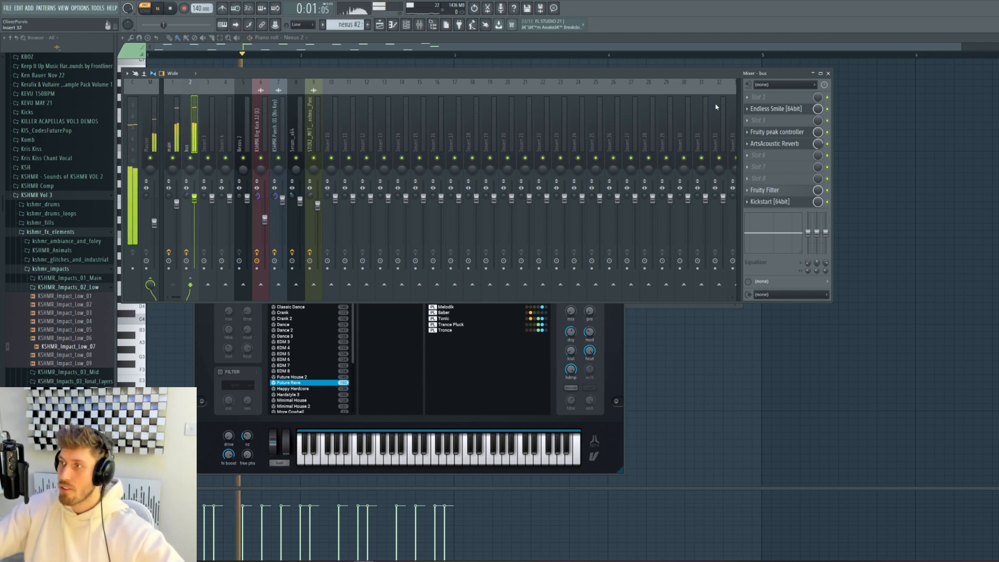
pyautogui.click(777, 132)
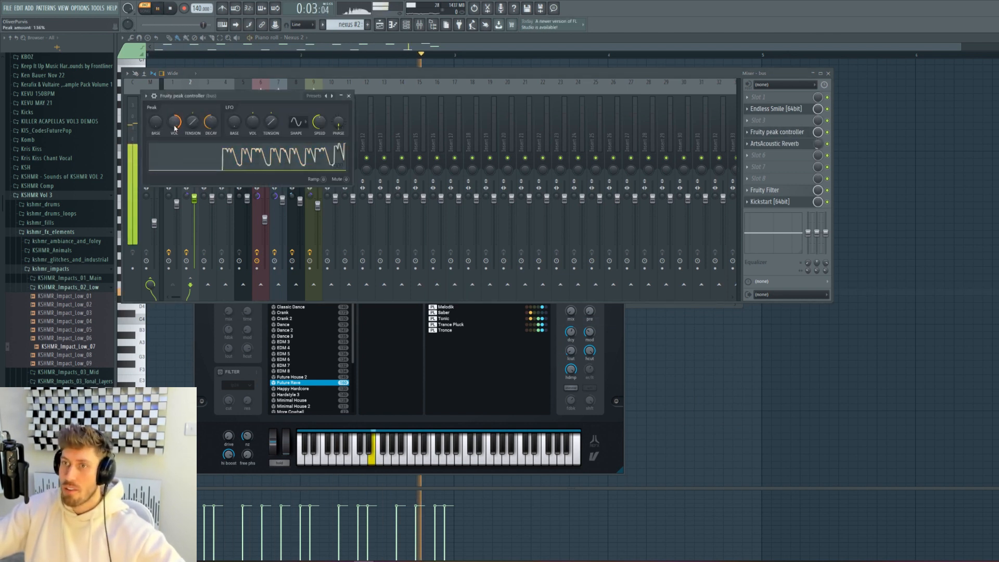
pyautogui.moveTo(174, 127); pyautogui.dragTo(193, 115)
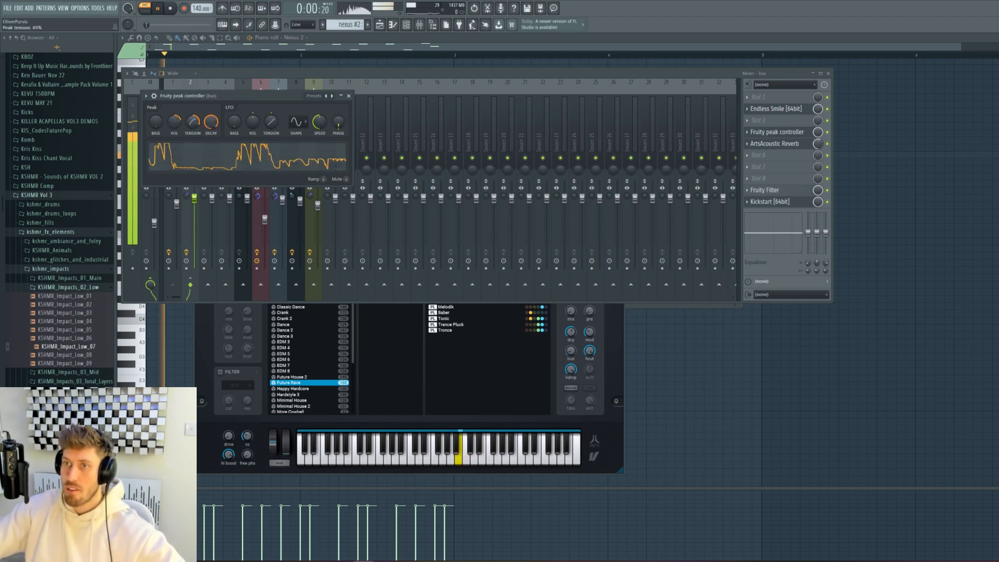
# - Set the bus reverb's low cut to about 663 Hz, high cut to about 9948 Hz and wet level to about -3.4 dB
pyautogui.click(775, 143)
pyautogui.press('space')
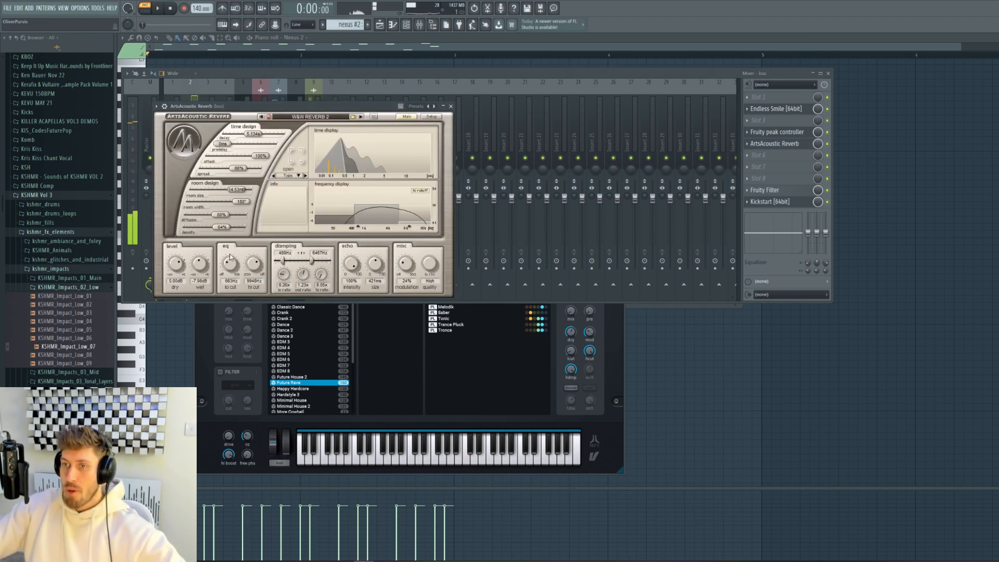
pyautogui.click(158, 10)
pyautogui.moveTo(200, 267); pyautogui.dragTo(192, 276)
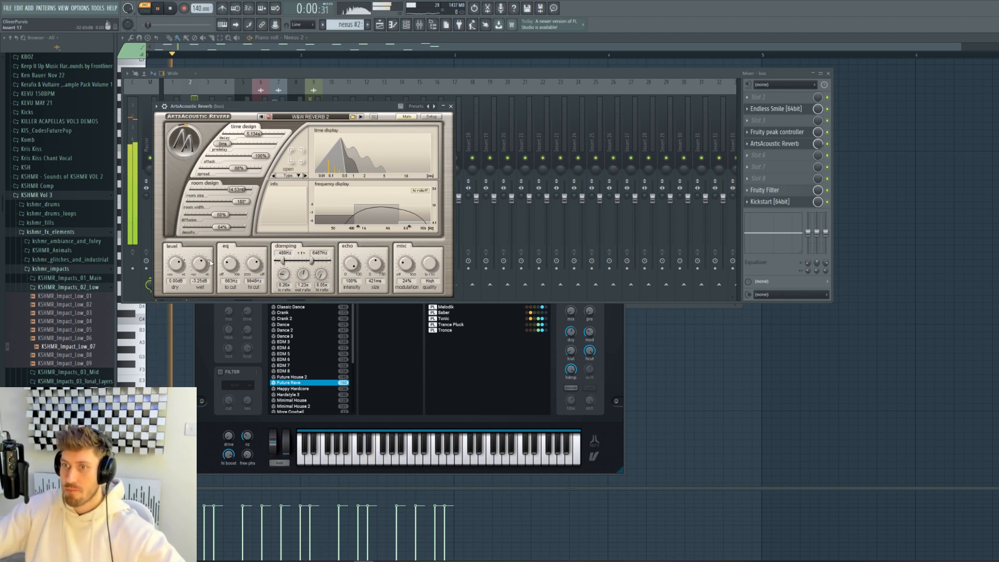
pyautogui.moveTo(202, 264); pyautogui.dragTo(201, 265)
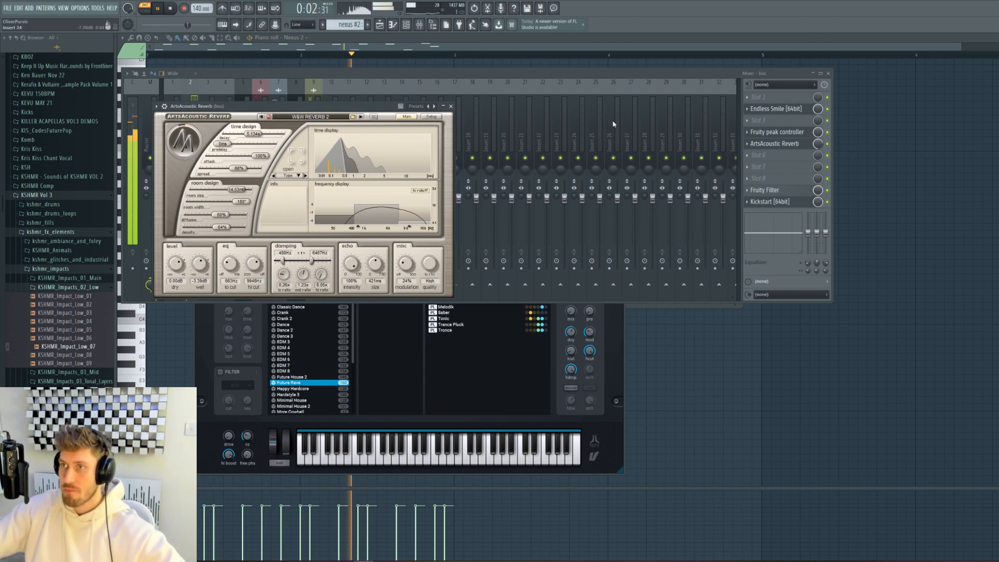
# - Add Pro-Q 3 to slot 7 of the bus and apply a gentle high-shelf boost around 9 kHz
pyautogui.click(775, 169)
pyautogui.click(638, 409)
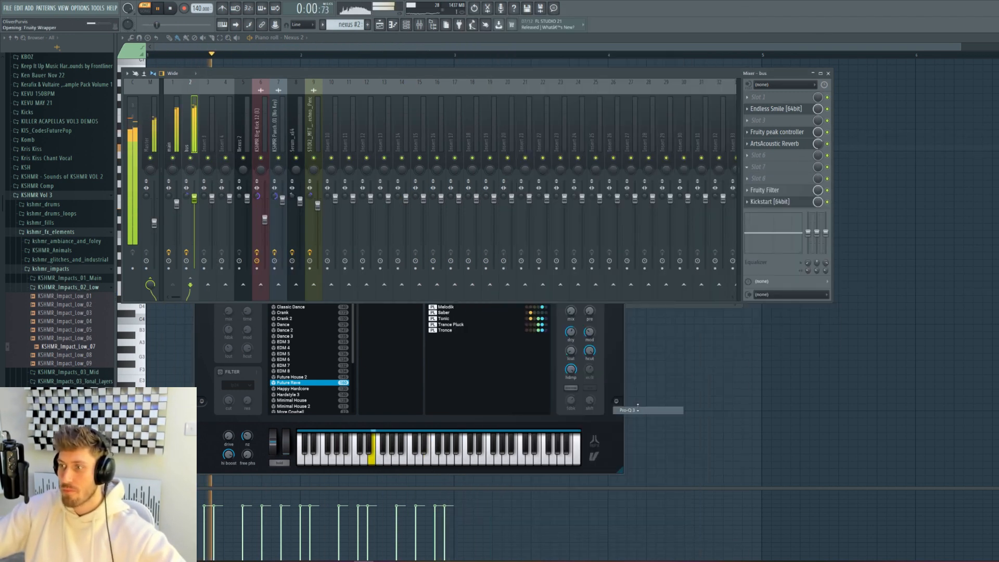
pyautogui.click(468, 211)
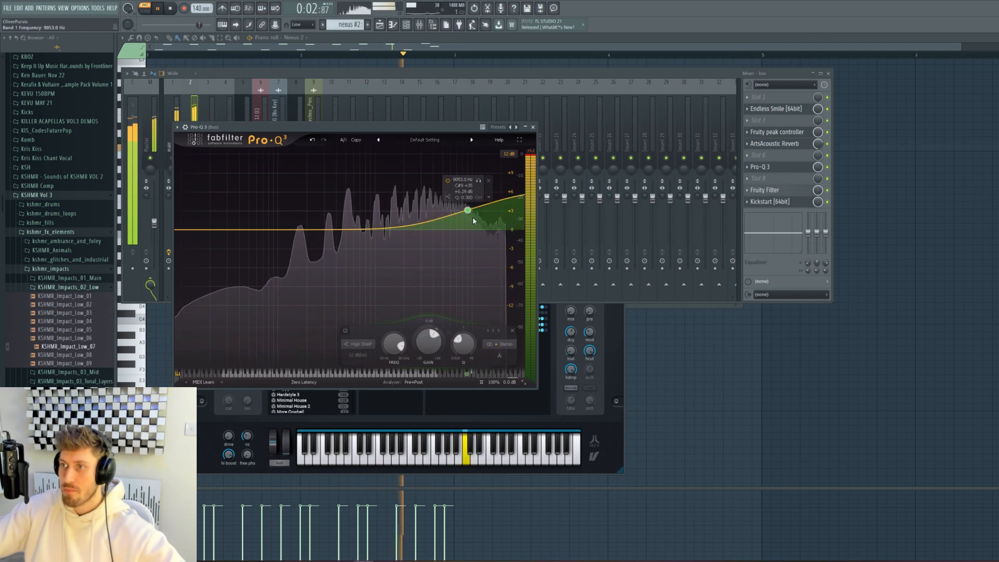
pyautogui.moveTo(474, 221); pyautogui.dragTo(473, 225)
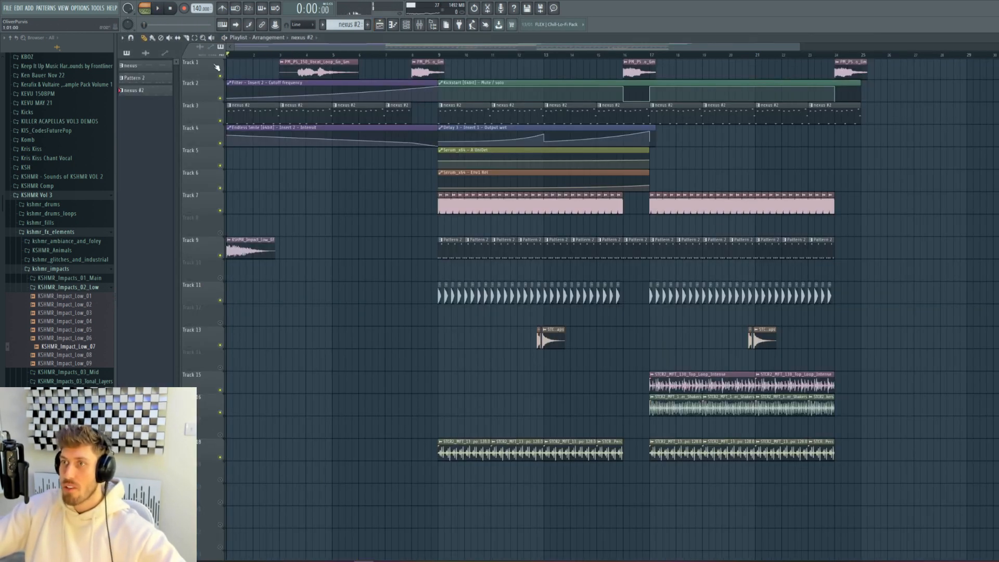
# - Play the drop from bar 9, mute the percussion loop on Track 18, and replay from just before the drop
pyautogui.moveTo(417, 54)
pyautogui.mouseDown()
pyautogui.moveTo(450, 55)
pyautogui.moveTo(439, 56)
pyautogui.mouseUp()
pyautogui.press('space')
pyautogui.click(419, 25)
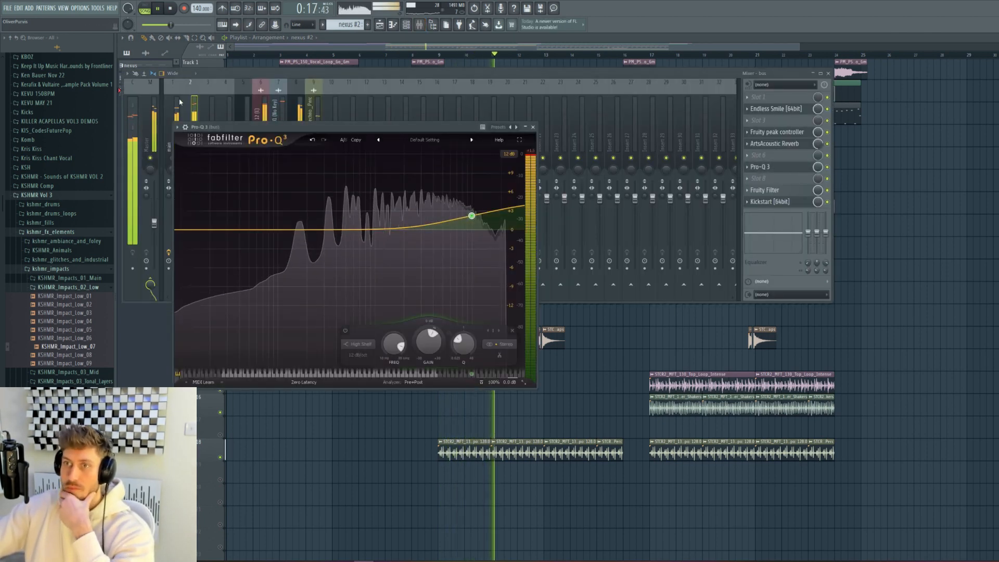
pyautogui.click(169, 146)
pyautogui.click(343, 49)
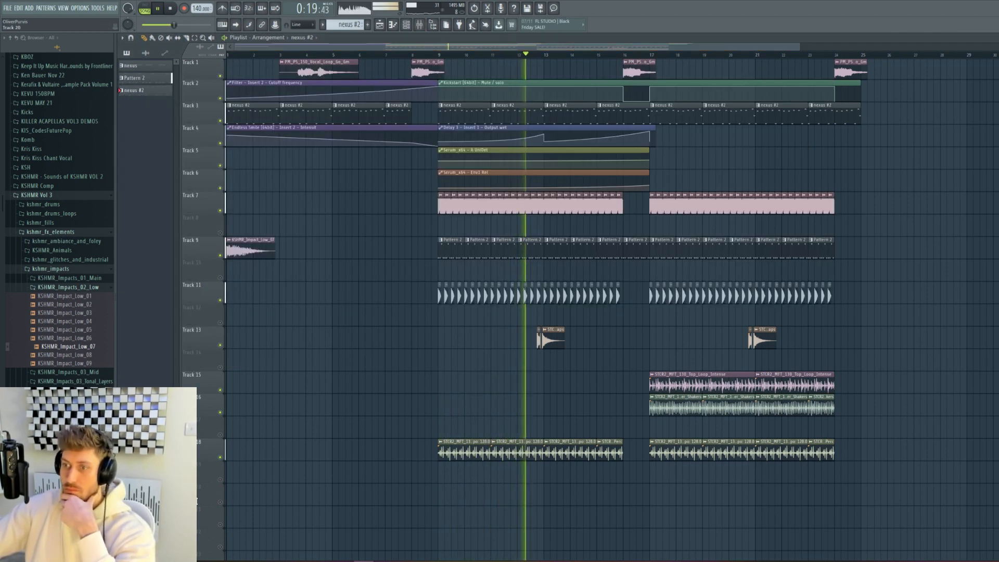
pyautogui.click(427, 55)
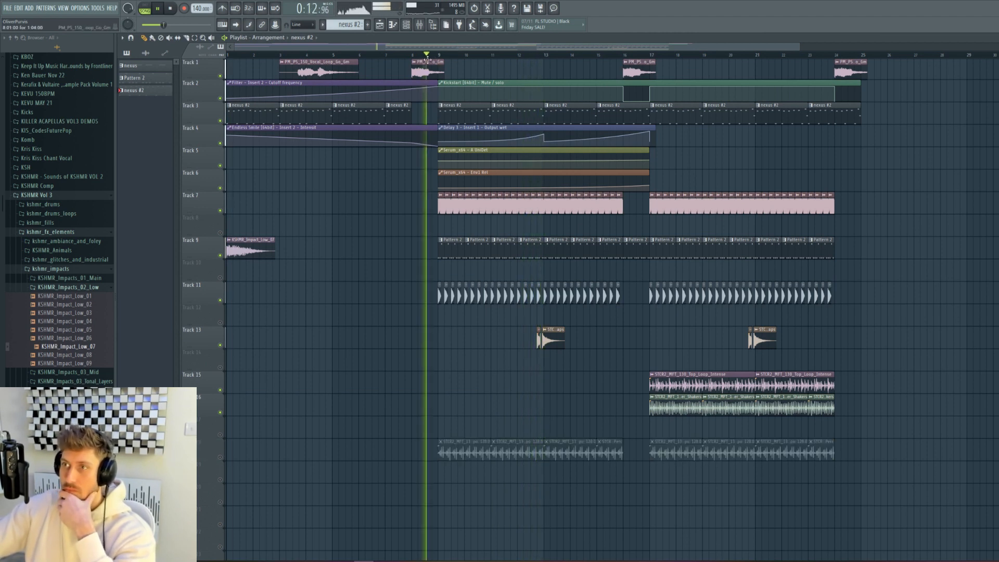
# - Set the Pattern 2 Serum channel's volume to about -15 dB while the drop plays
pyautogui.doubleClick(502, 252)
pyautogui.click(406, 25)
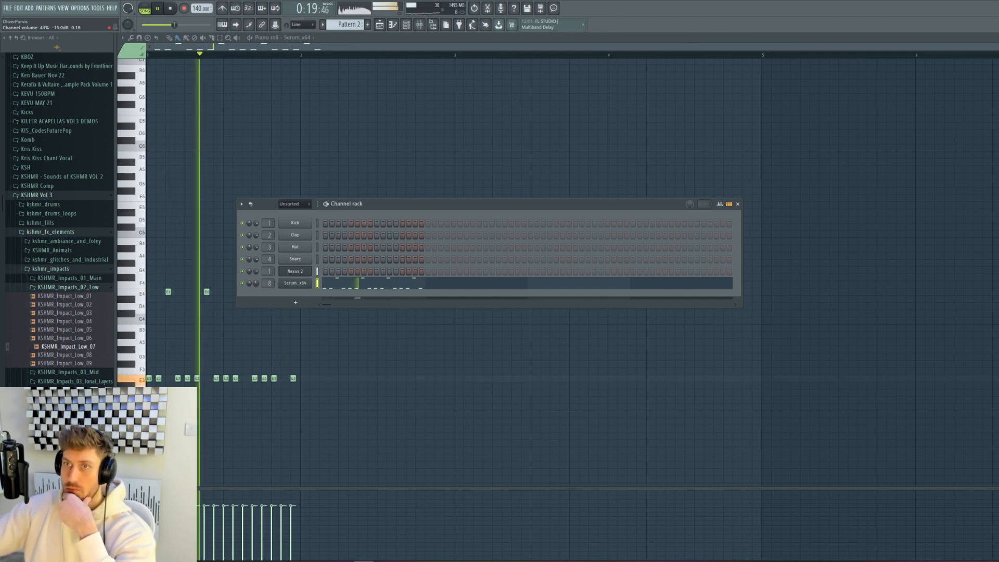
pyautogui.press('F5')
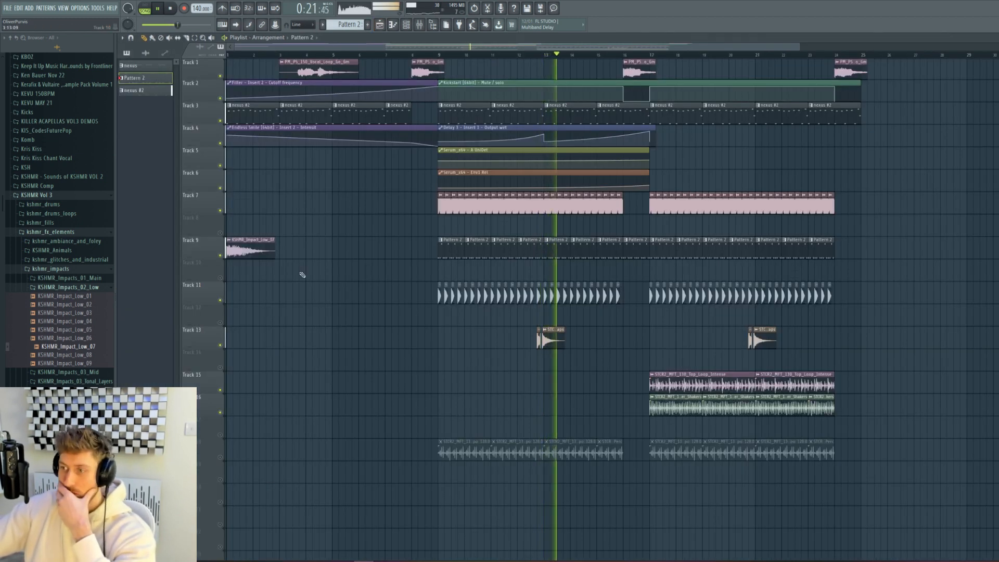
# - Unmute the percussion loop on Track 18 and set its channel volume to about -12 dB
pyautogui.click(220, 457)
pyautogui.click(443, 451)
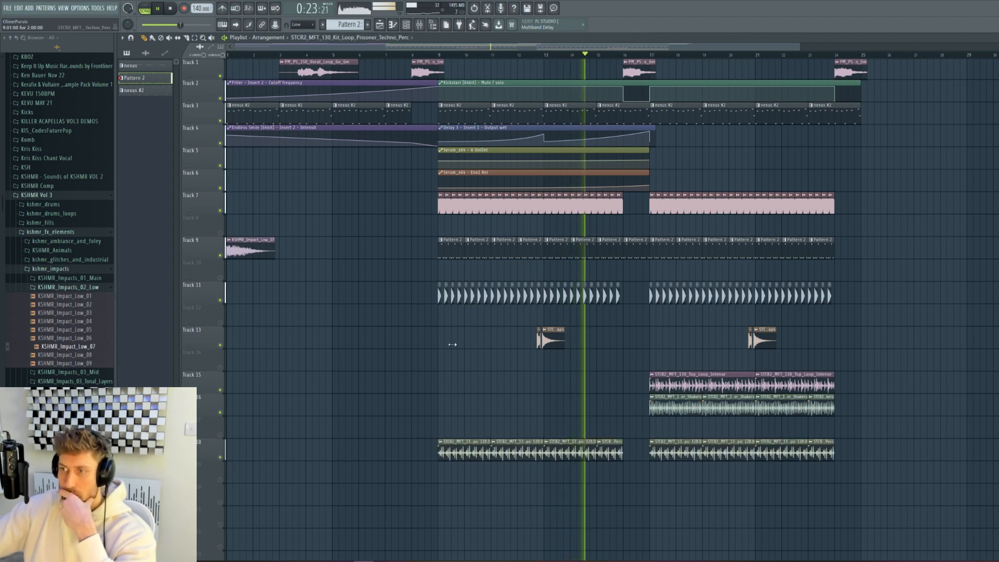
pyautogui.moveTo(293, 102); pyautogui.dragTo(293, 127)
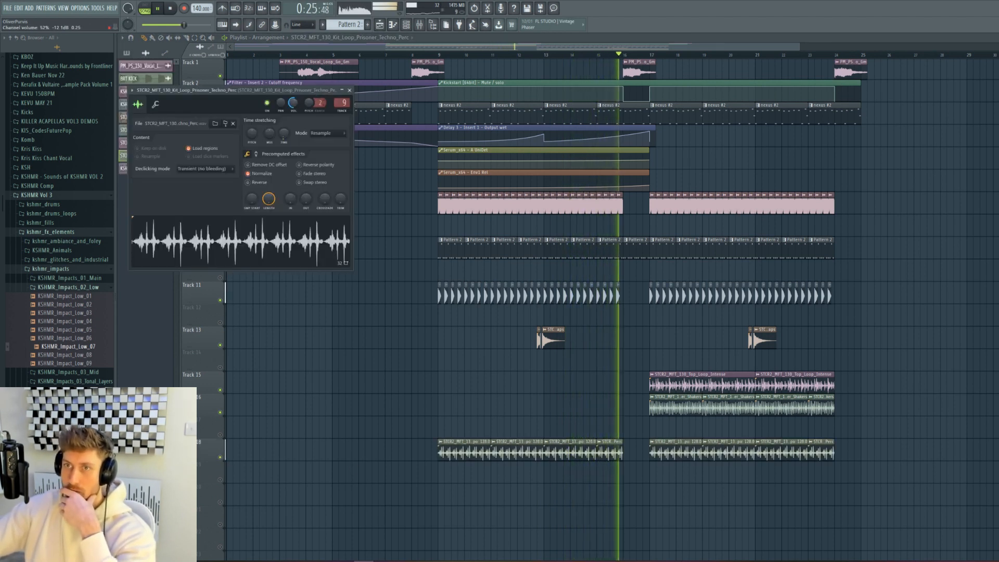
# - Check the nexus #2 pattern's notes and its Nexus channel, and return to the playlist
pyautogui.doubleClick(454, 110)
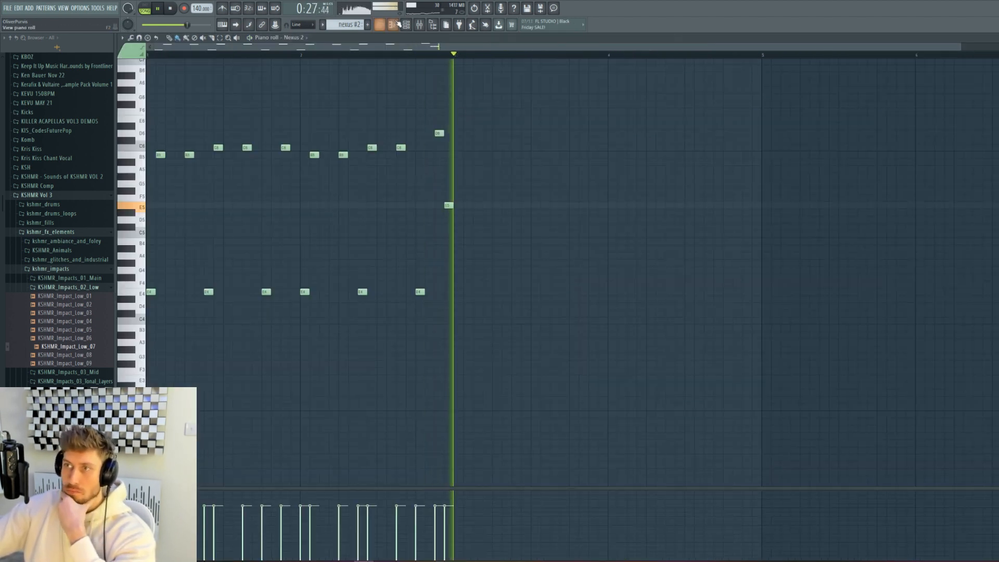
pyautogui.click(394, 24)
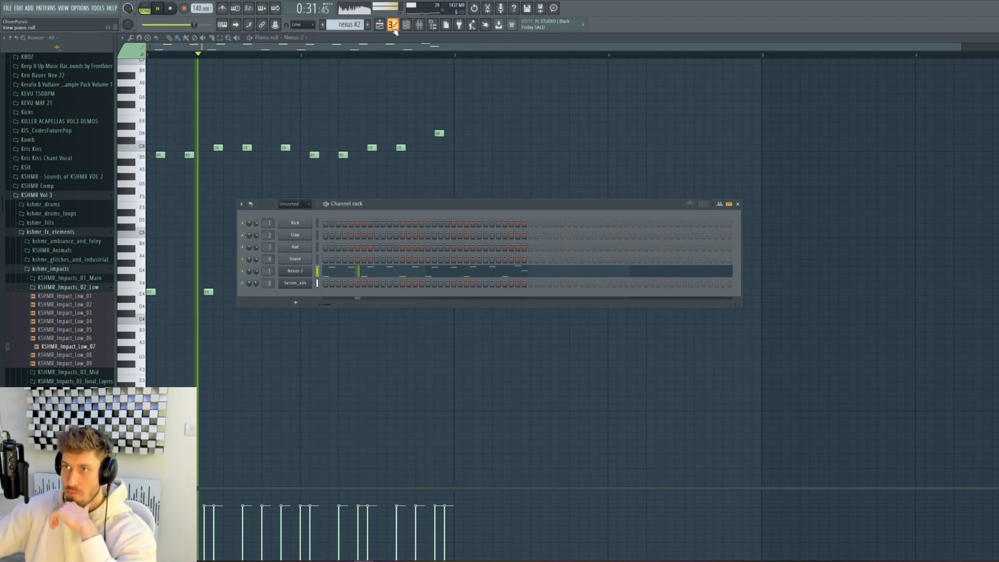
pyautogui.click(421, 26)
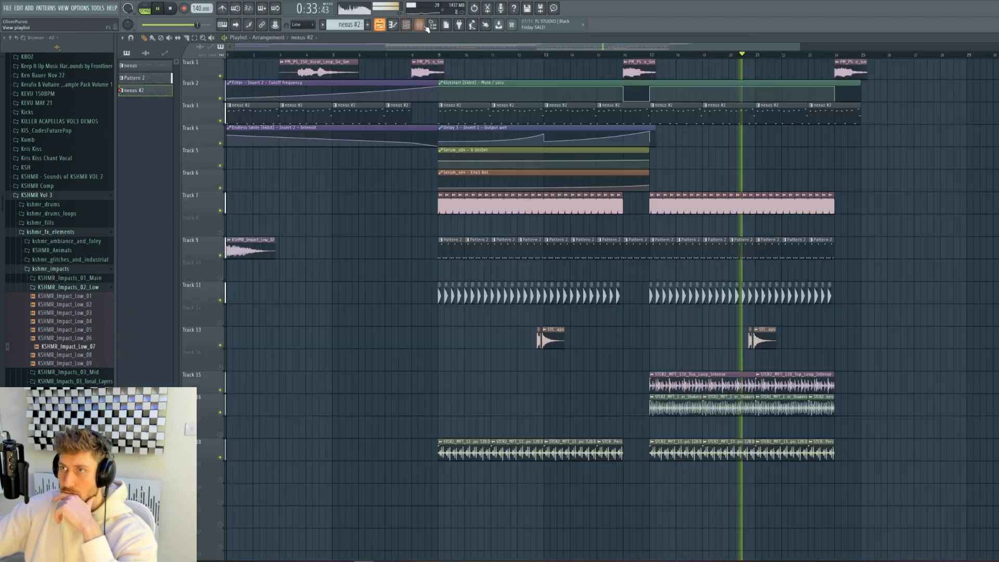
pyautogui.click(422, 25)
pyautogui.click(421, 26)
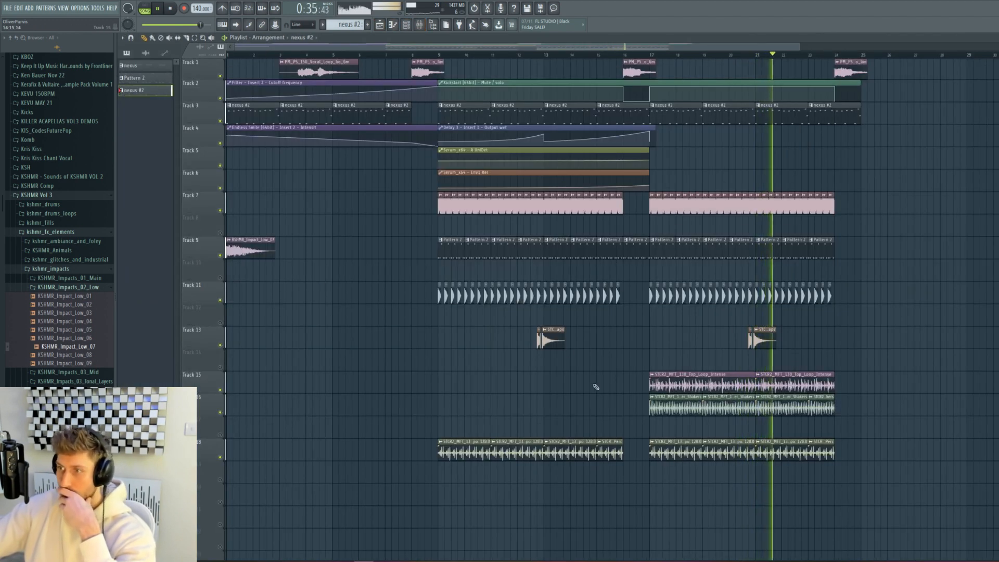
# - Set the STCR2_MFT_128 claps sample's channel volume to about -7 dB and stop playback
pyautogui.doubleClick(554, 337)
pyautogui.moveTo(329, 129); pyautogui.dragTo(329, 135)
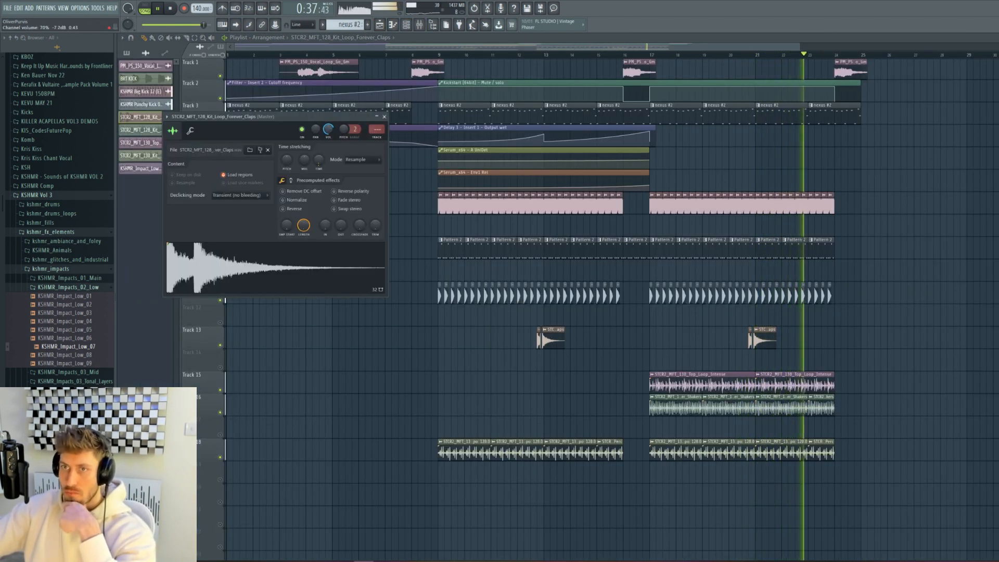
pyautogui.click(385, 117)
pyautogui.hscroll(3, 600, 98)
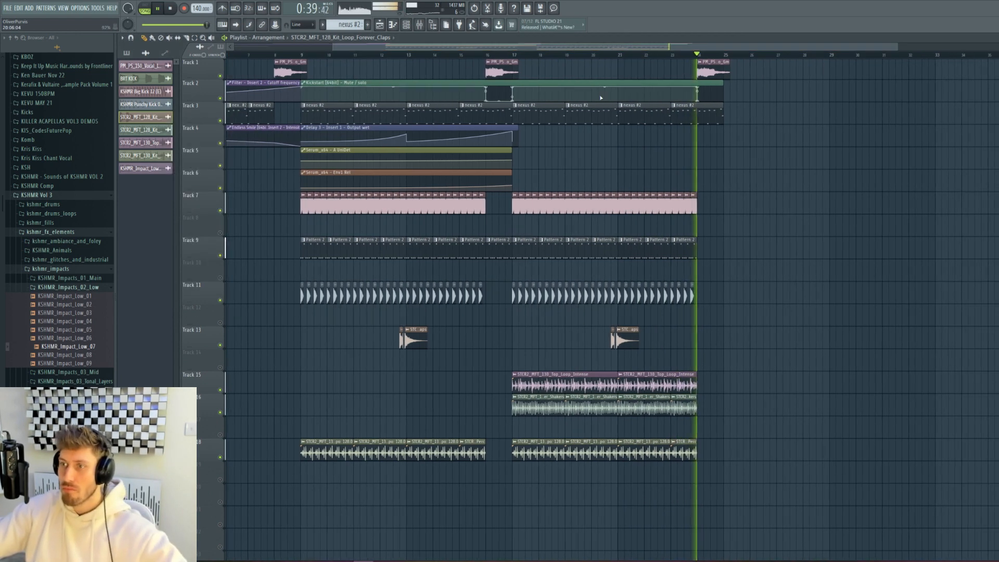
pyautogui.press('space')
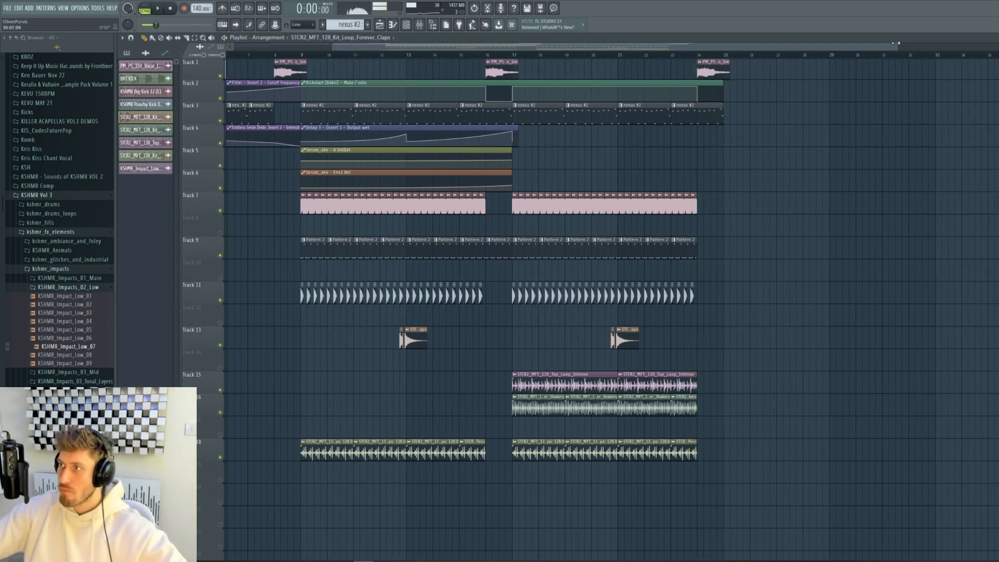
# - Place the MADDIX-SOTT1 OH 04 open hi-hat on the offbeats of Track 20 through bars 13 to 15 and 17 to 23
pyautogui.moveTo(896, 44); pyautogui.dragTo(633, 46)
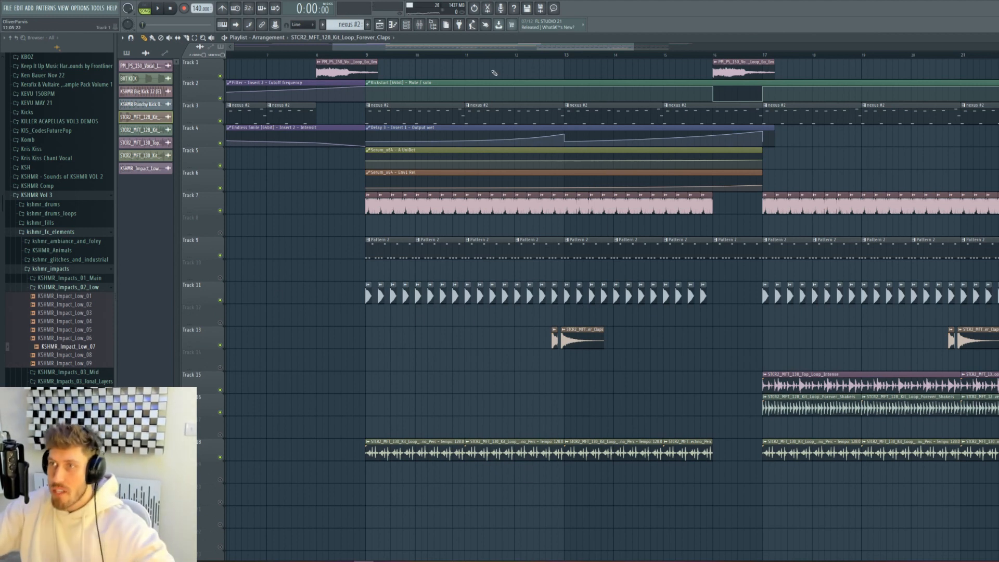
pyautogui.moveTo(629, 47); pyautogui.dragTo(741, 50)
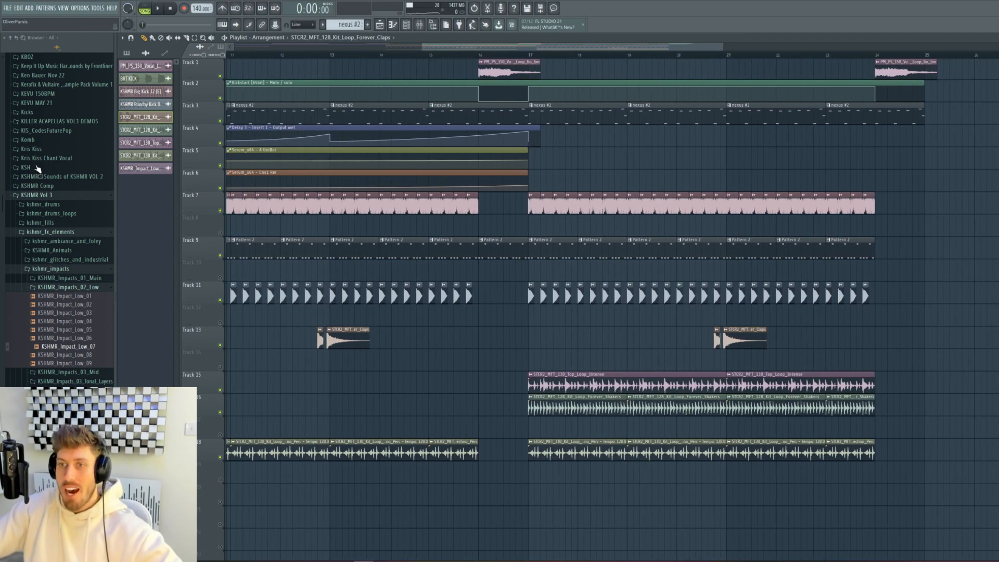
pyautogui.moveTo(6, 201); pyautogui.dragTo(8, 225)
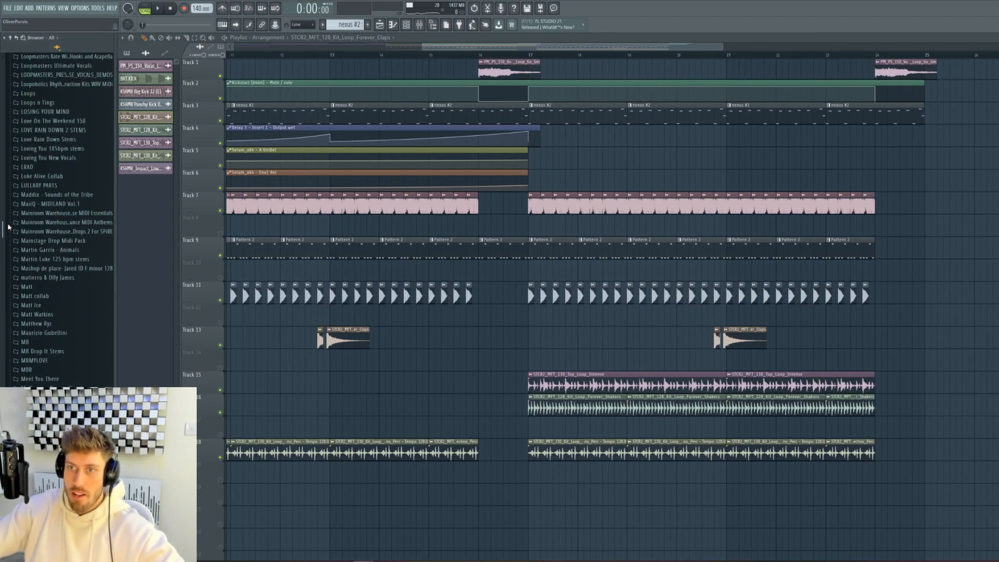
pyautogui.click(36, 195)
pyautogui.click(57, 222)
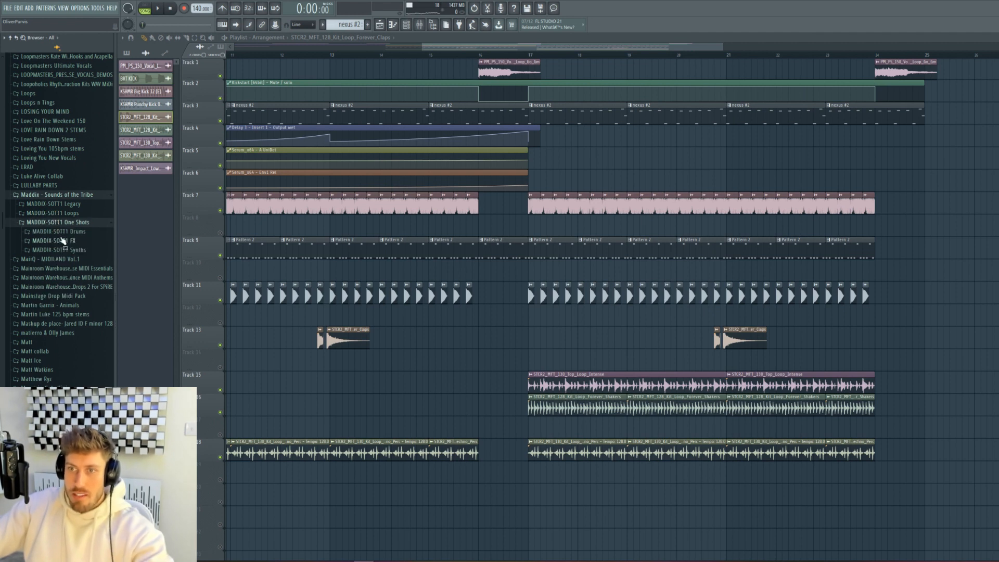
pyautogui.click(61, 233)
pyautogui.click(73, 279)
pyautogui.click(72, 303)
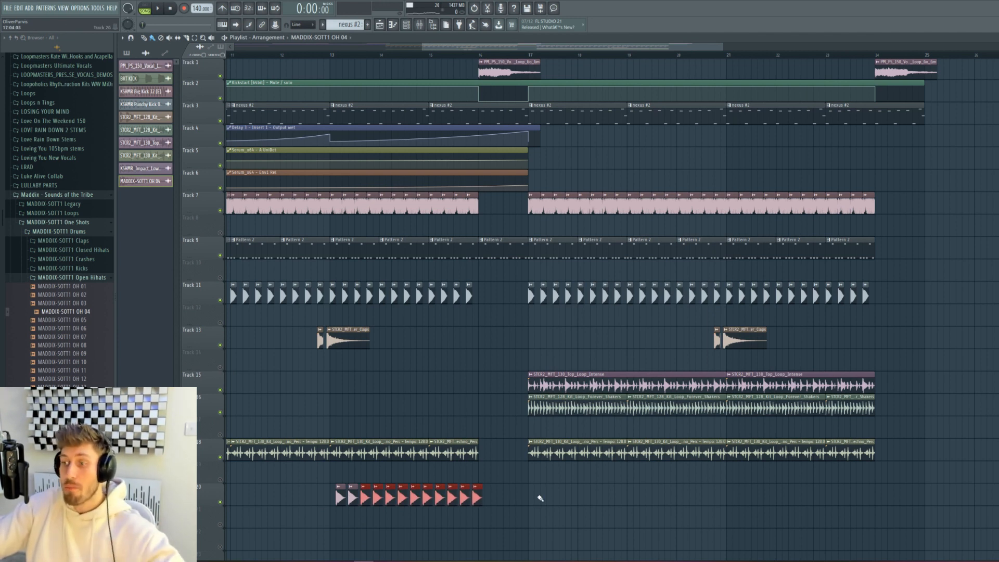
pyautogui.moveTo(540, 498); pyautogui.dragTo(849, 499)
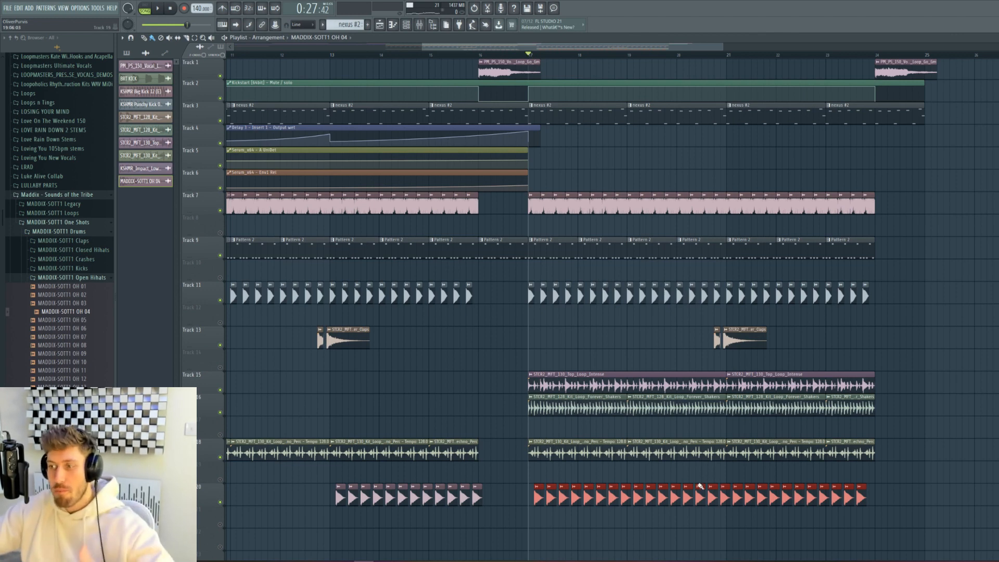
# - Set the OH 04 hi-hat's channel volume to about -7 dB and add a fade-out to the sample
pyautogui.doubleClick(681, 493)
pyautogui.press('space')
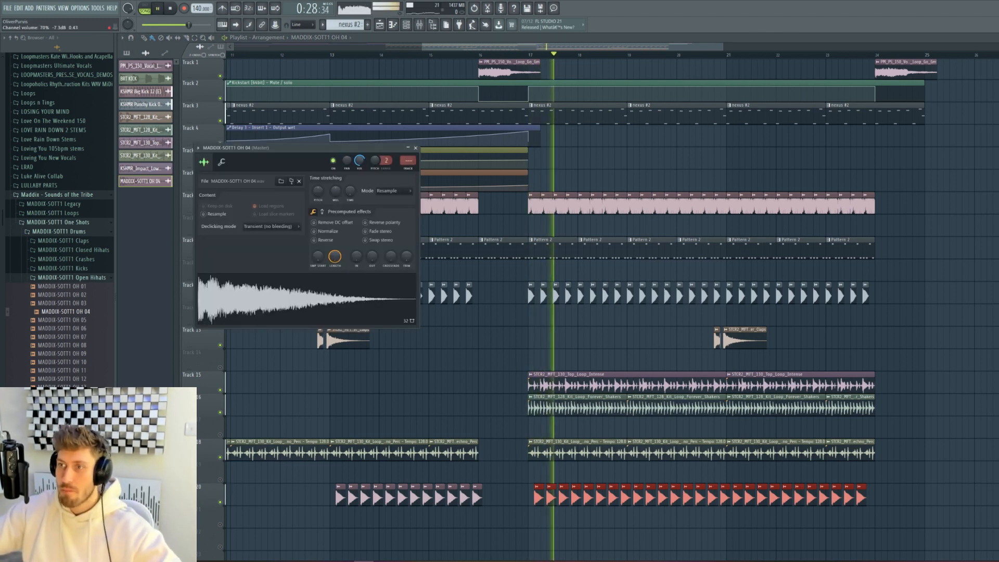
pyautogui.moveTo(374, 260); pyautogui.dragTo(375, 255)
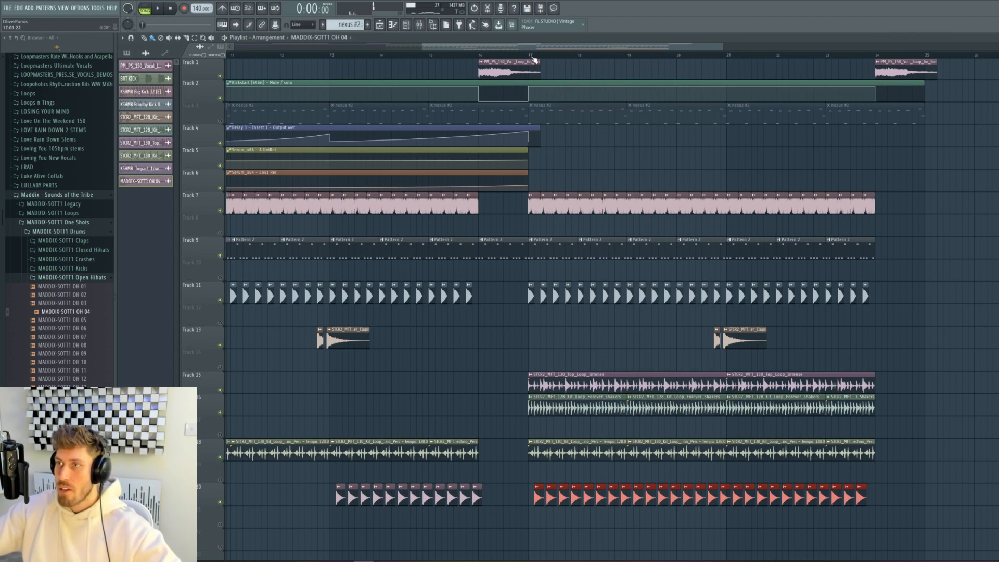
# - Loop bars 17 to 21 and play only the percussion on Tracks 15, 16, 18 and 20
pyautogui.moveTo(534, 60); pyautogui.dragTo(728, 64)
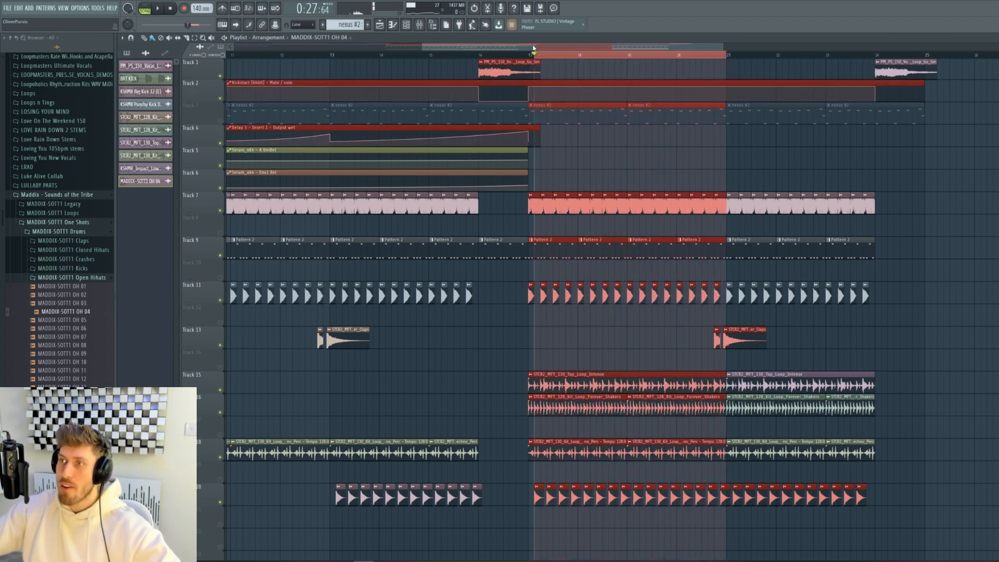
pyautogui.scroll(-2, 533, 49)
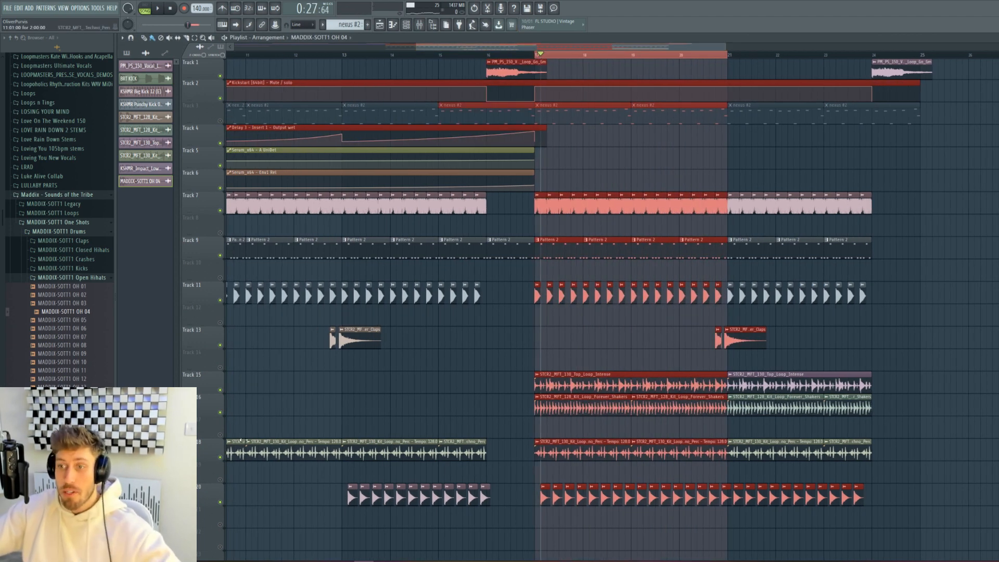
pyautogui.rightClick(225, 412)
pyautogui.click(220, 390)
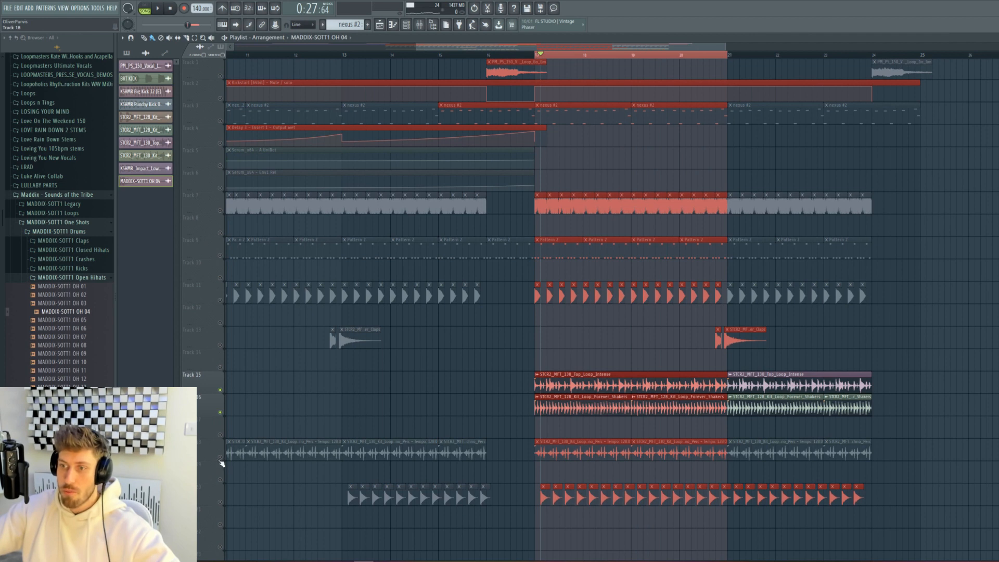
pyautogui.click(220, 457)
pyautogui.press('space')
pyautogui.press('space')
pyautogui.click(220, 502)
pyautogui.press('space')
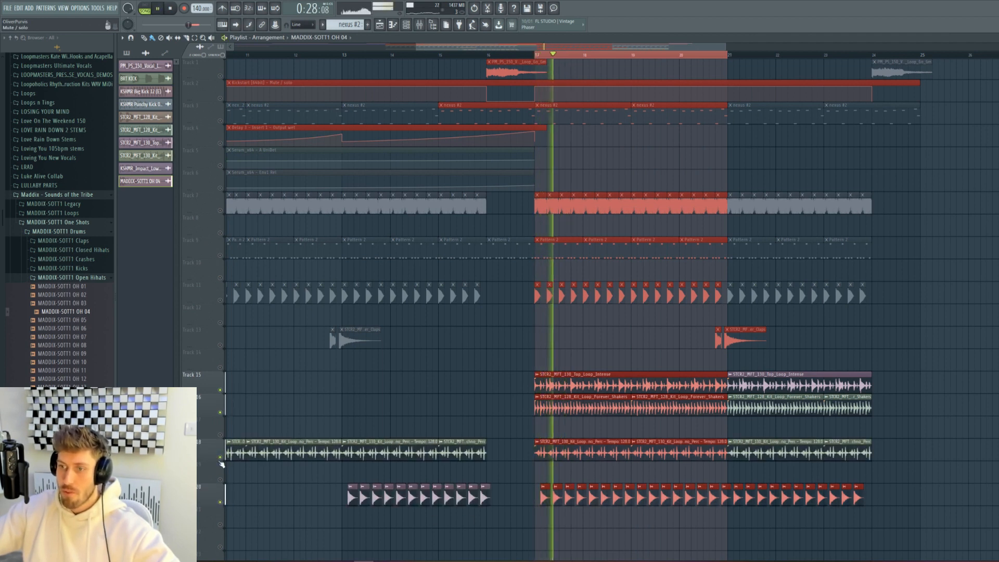
# - Mute the percussion loop on Track 18, refine the open hi-hat's fade-out and replay the loop
pyautogui.click(220, 458)
pyautogui.doubleClick(545, 498)
pyautogui.press('space')
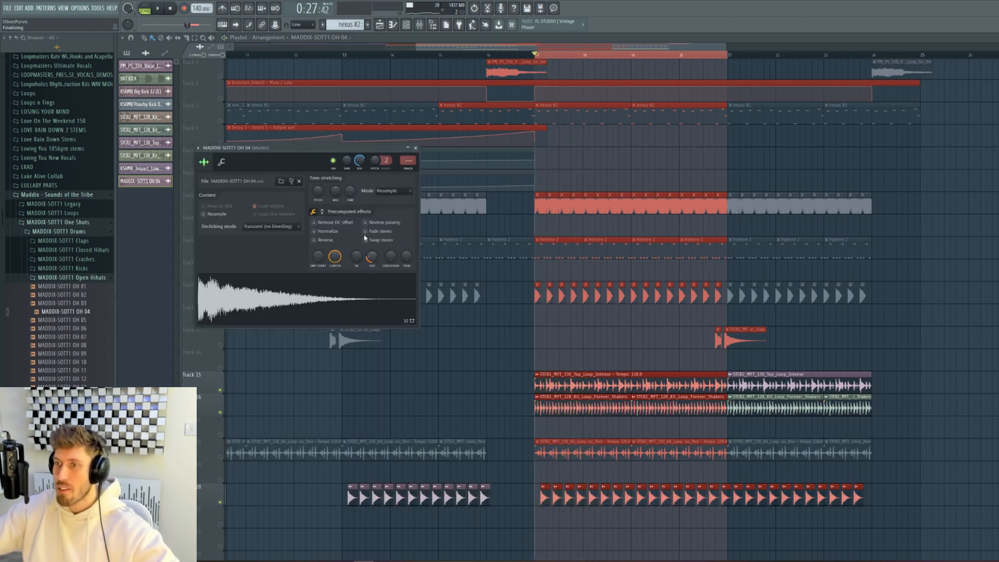
pyautogui.moveTo(365, 238); pyautogui.dragTo(372, 264)
pyautogui.press('space')
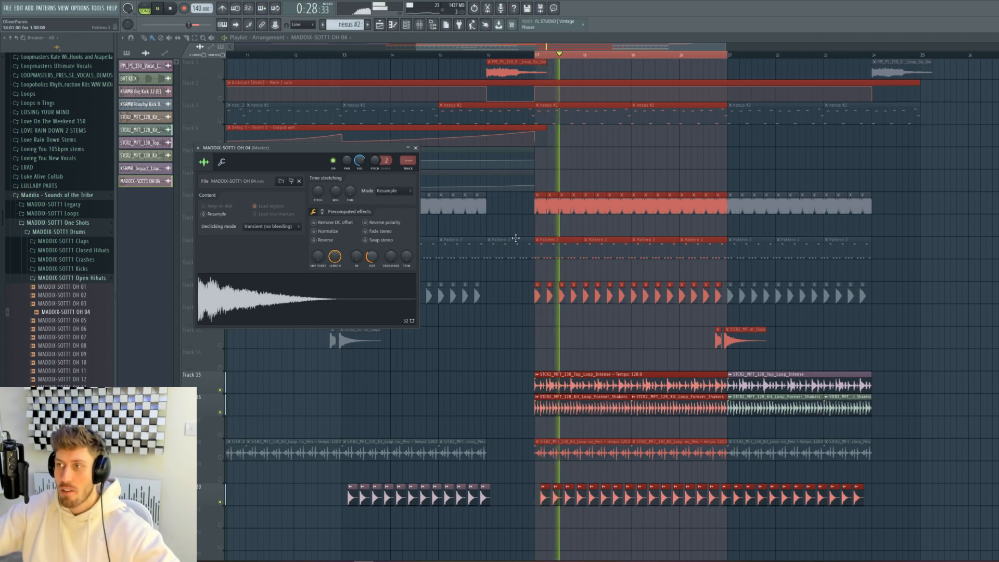
pyautogui.press('Escape')
# - Audition the percussion with Track 11, solo the lead on Track 3, and restore all tracks for loop playback
pyautogui.click(220, 300)
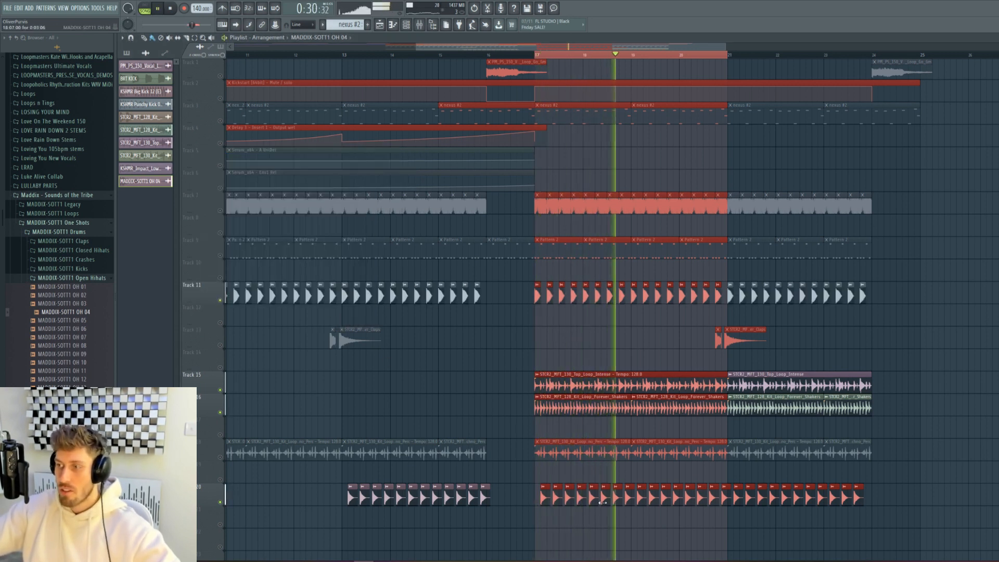
pyautogui.doubleClick(448, 498)
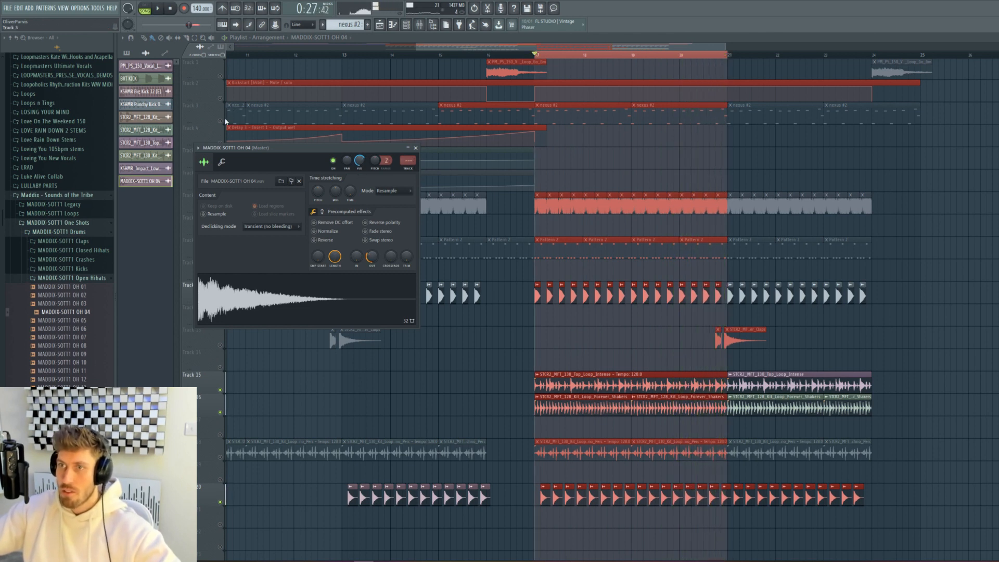
pyautogui.click(220, 121)
pyautogui.doubleClick(617, 498)
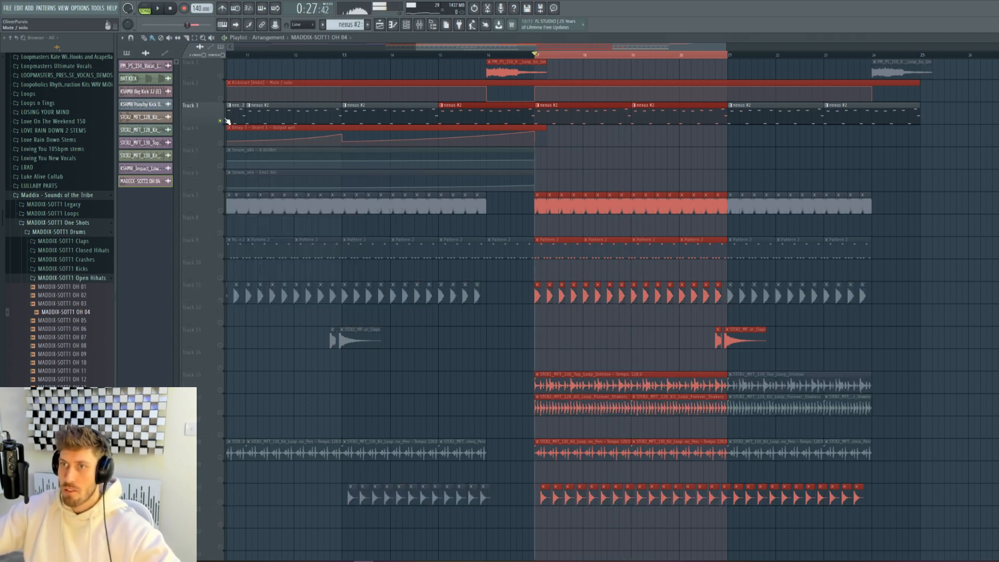
pyautogui.rightClick(221, 121)
pyautogui.press('space')
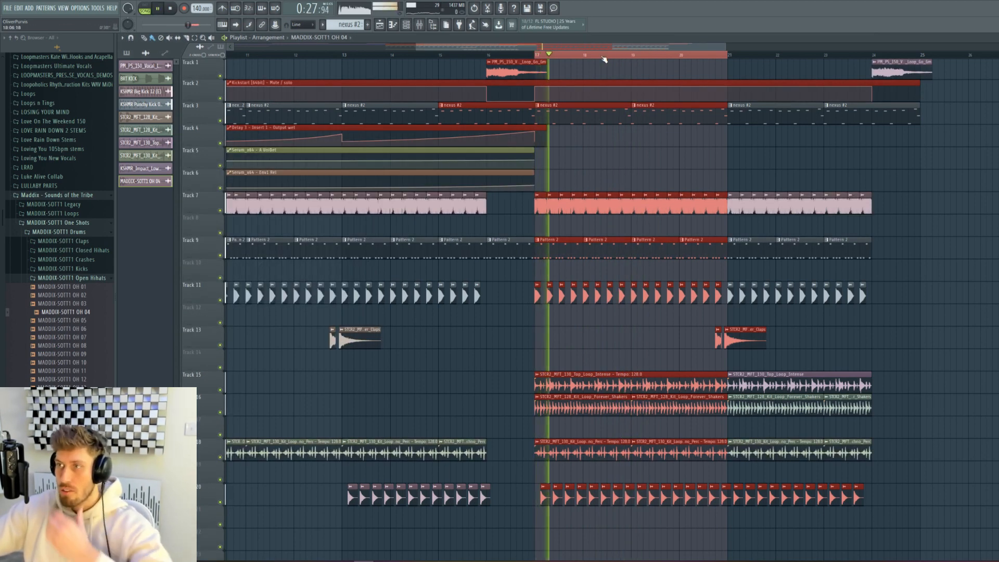
# - Add Pro-Q 3 to slot 9 of the main insert and apply a gentle high-shelf boost of about 5.7 dB around 9 kHz
pyautogui.hscroll(-3, 515, 60)
pyautogui.moveTo(660, 47); pyautogui.dragTo(942, 47)
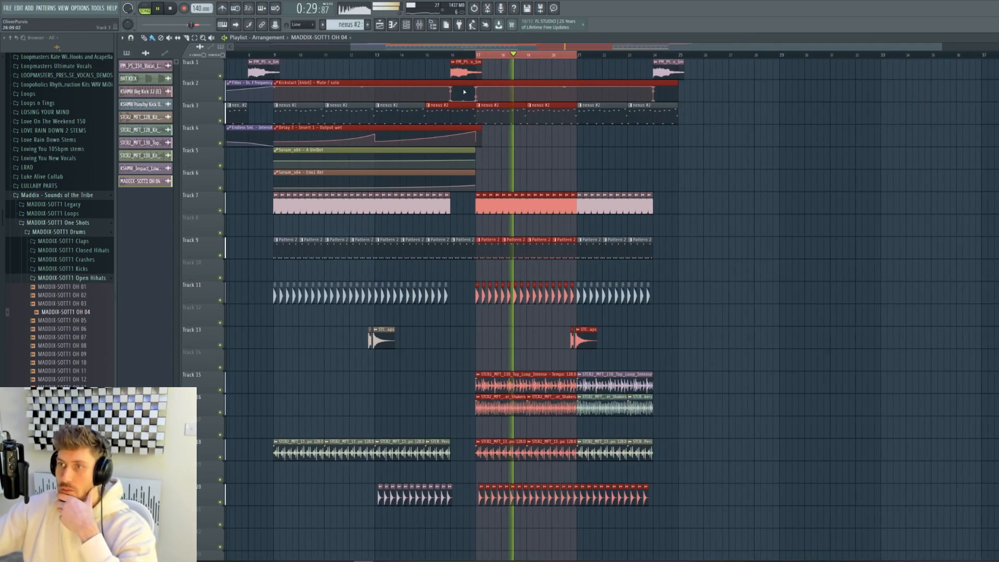
pyautogui.click(419, 25)
pyautogui.click(174, 130)
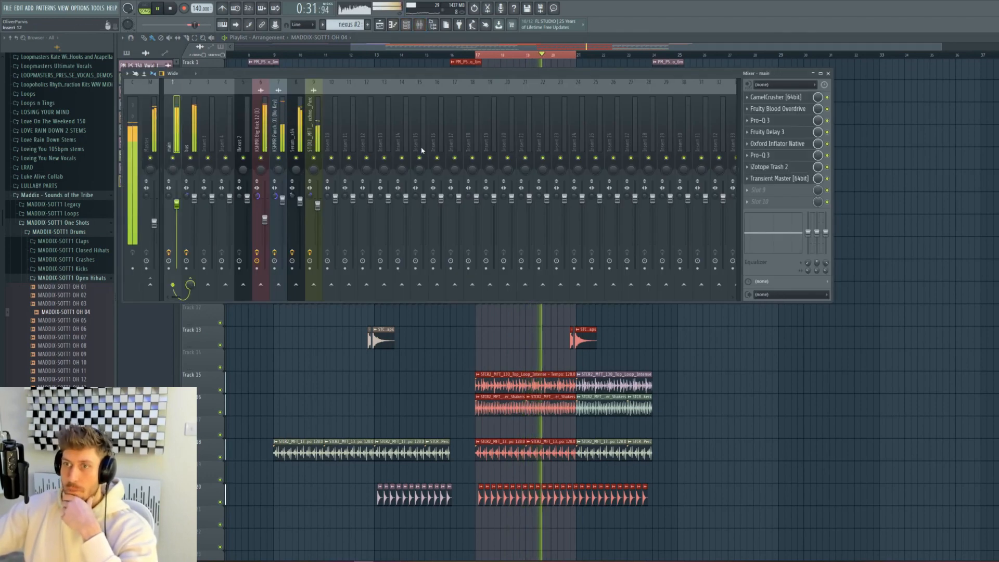
pyautogui.click(770, 194)
pyautogui.click(665, 412)
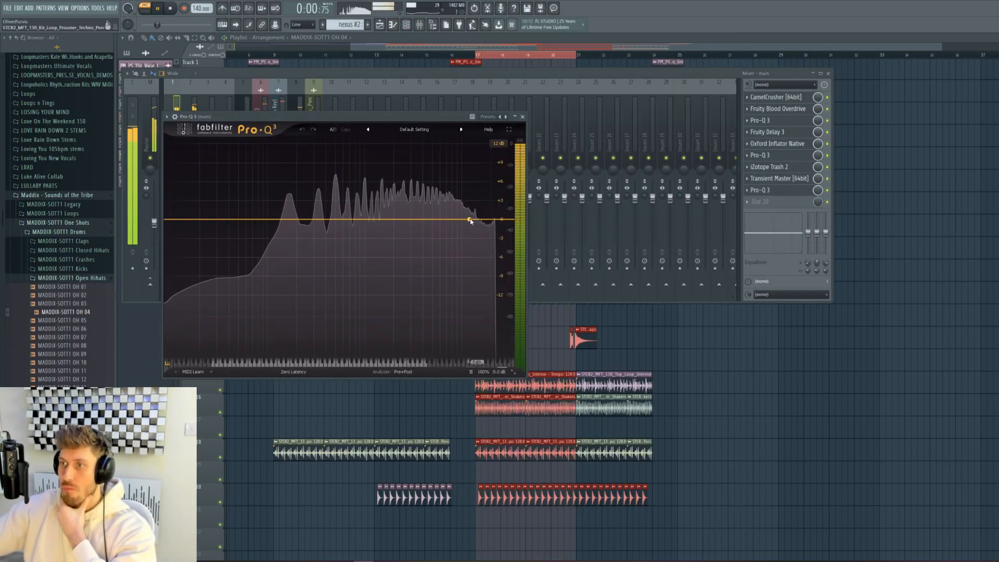
pyautogui.moveTo(471, 219); pyautogui.dragTo(458, 194)
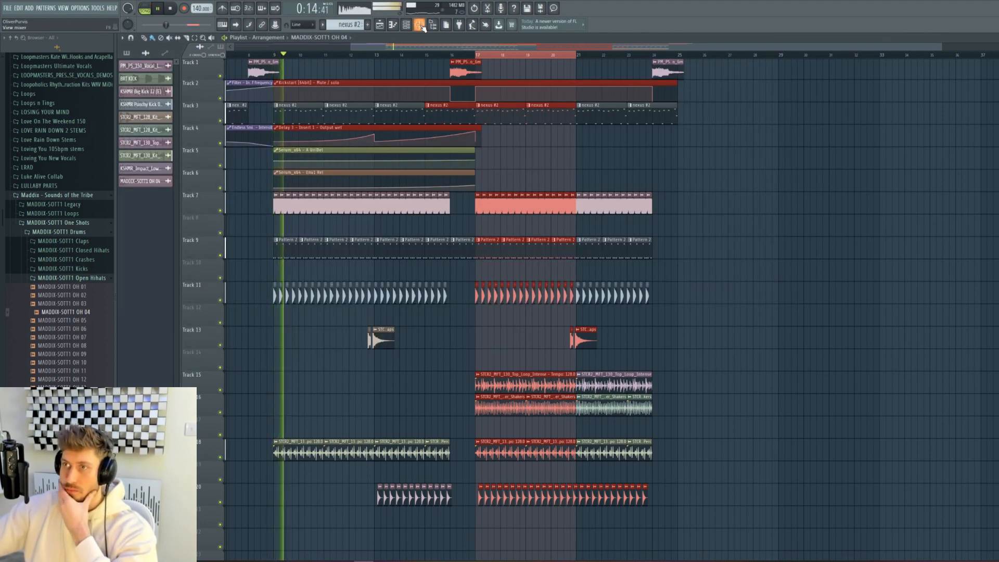
pyautogui.press('F9')
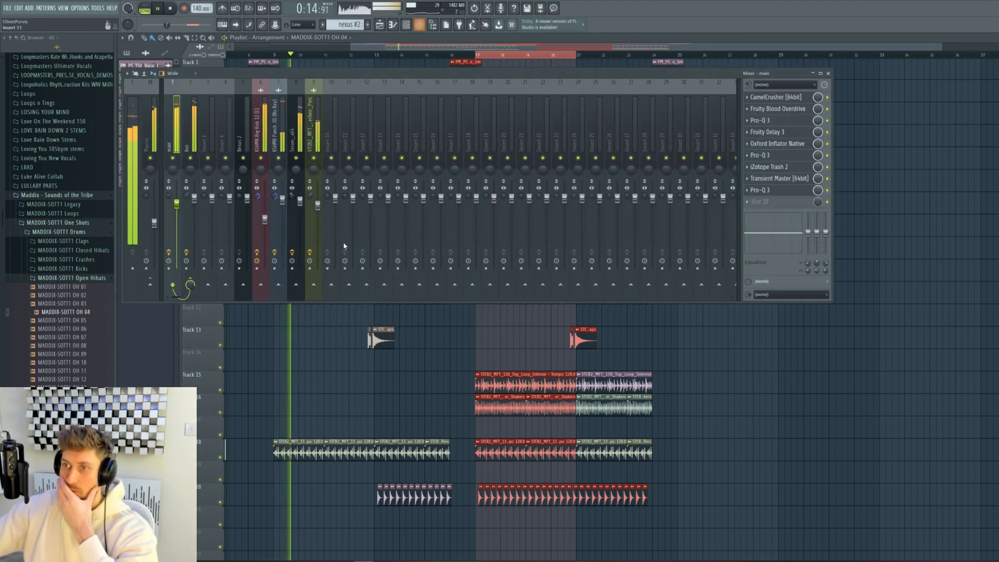
pyautogui.click(777, 193)
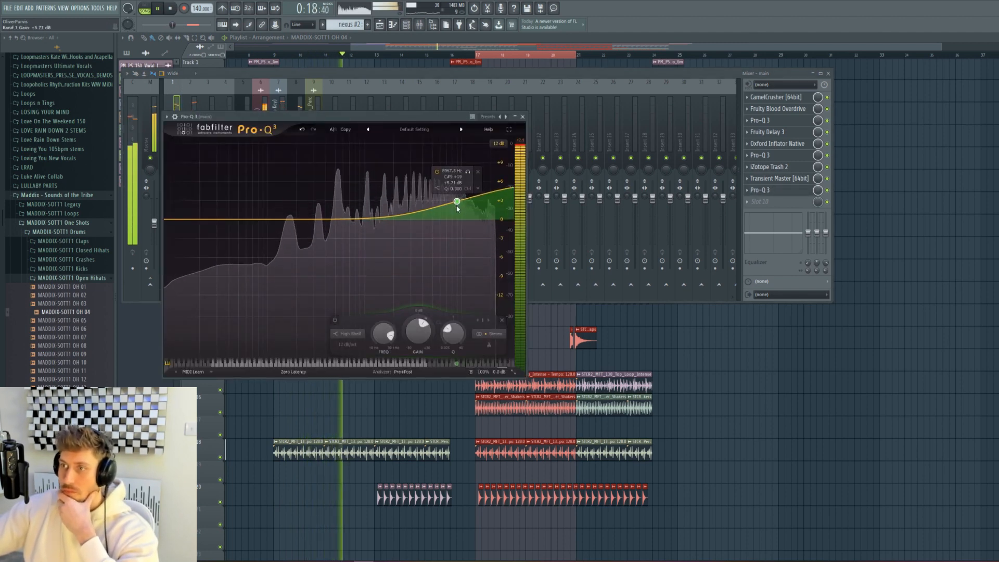
# - Fine-tune the main bus Pro-Q 3 high shelf to about 5.5 dB near 9.2 kHz and return to the playlist
pyautogui.moveTo(457, 206); pyautogui.dragTo(458, 206)
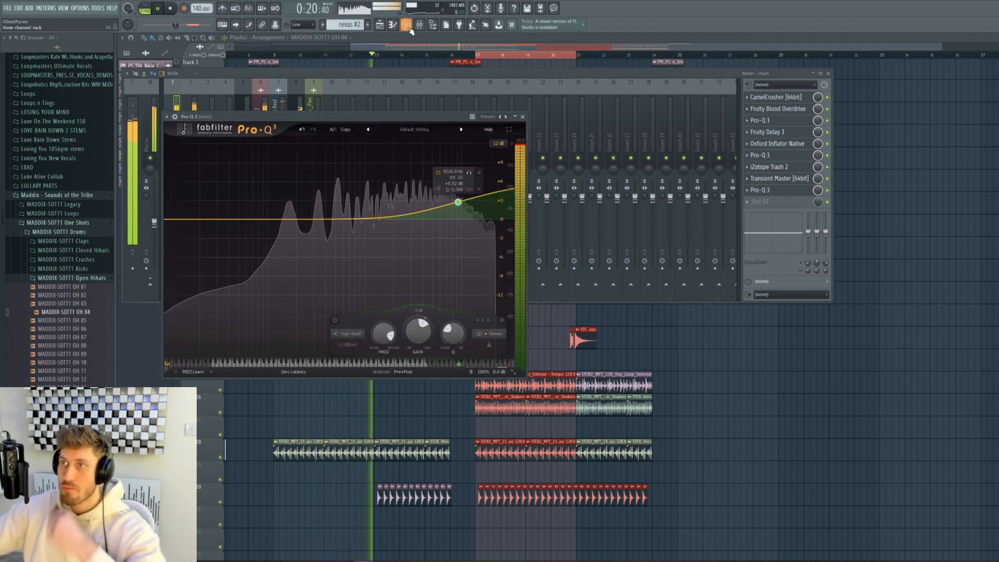
pyautogui.click(406, 25)
pyautogui.press('F12')
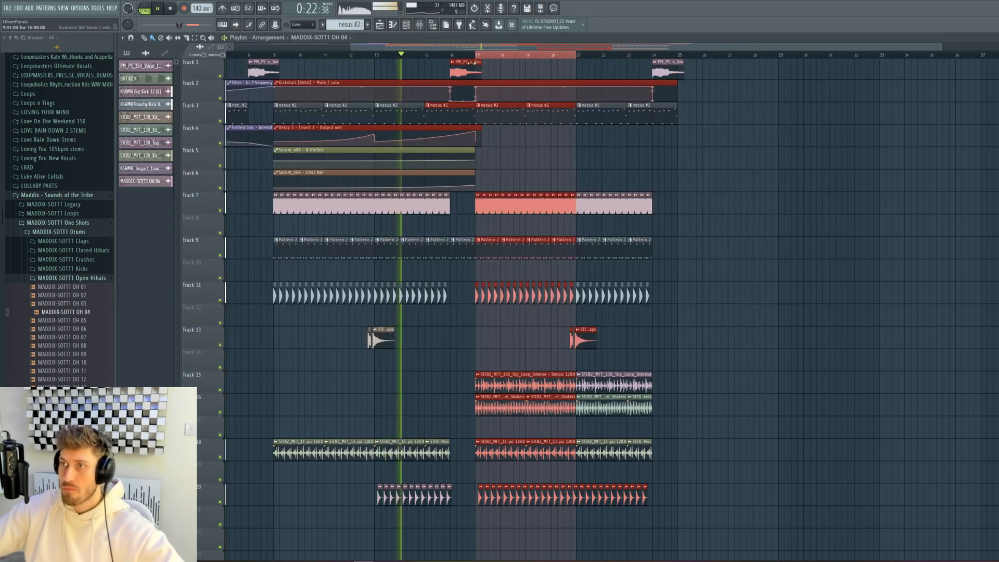
# - Open Kickstart on the bus insert and set its mix to about 54%
pyautogui.press('F9')
pyautogui.click(196, 133)
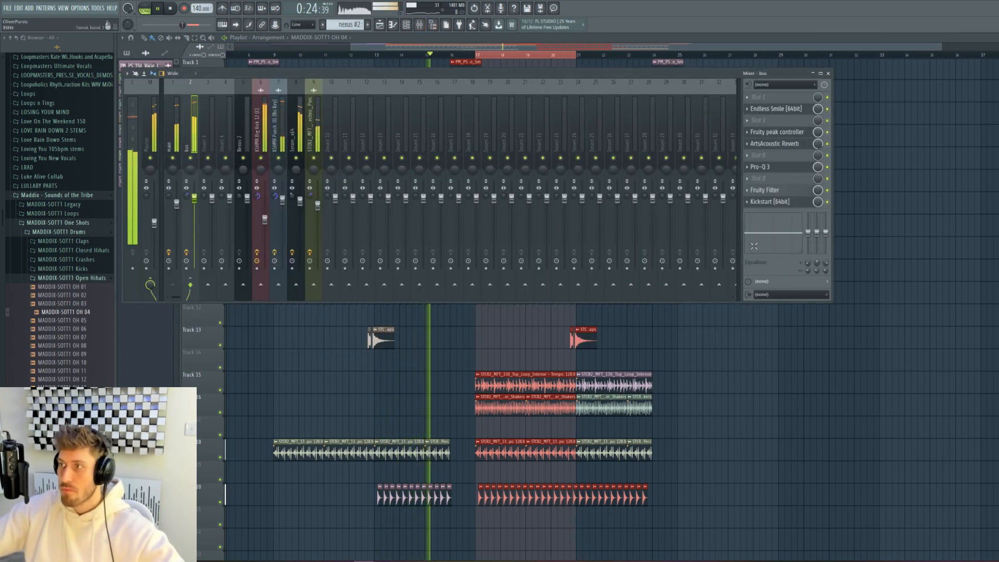
pyautogui.click(786, 203)
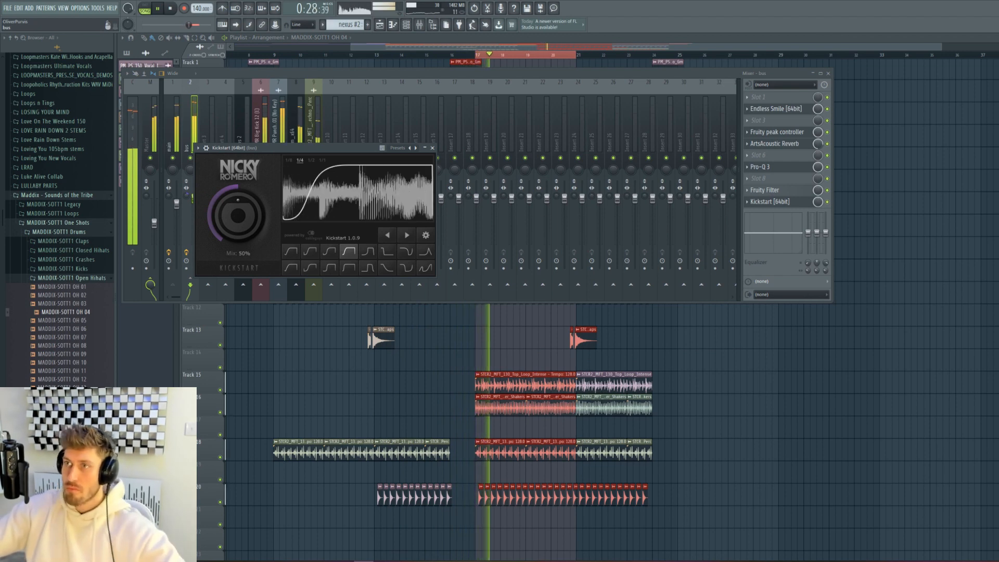
pyautogui.click(422, 27)
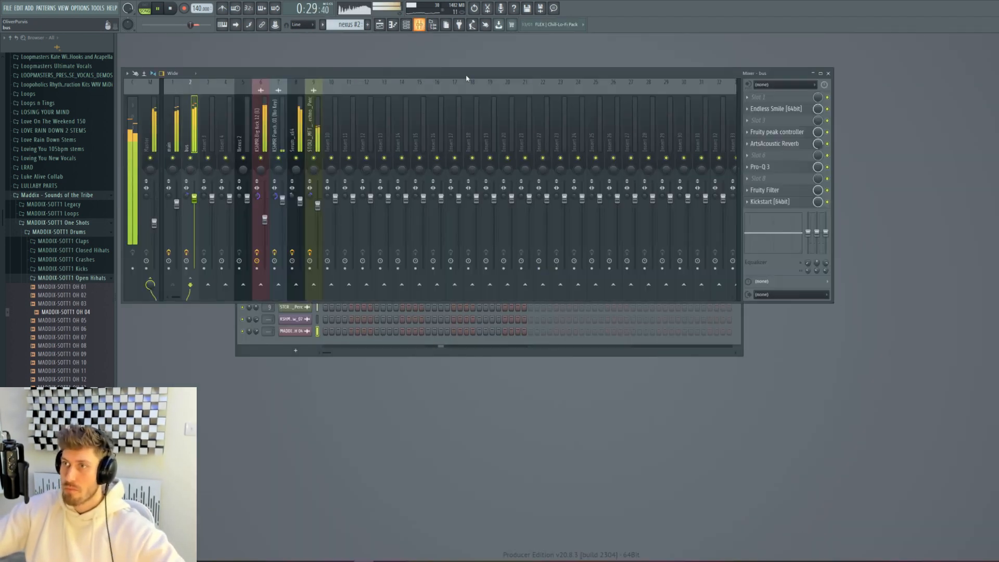
pyautogui.click(780, 202)
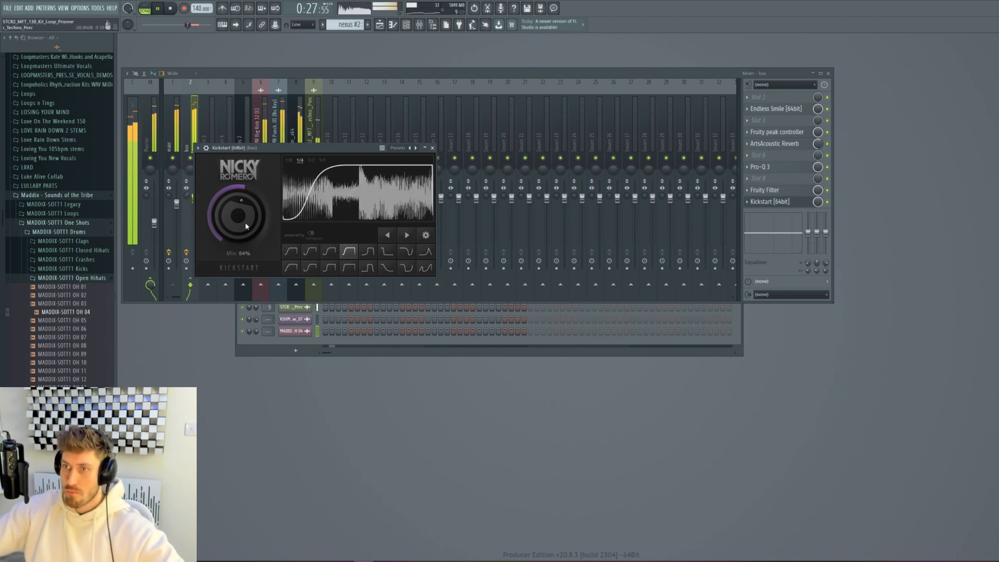
pyautogui.moveTo(235, 226); pyautogui.dragTo(235, 225)
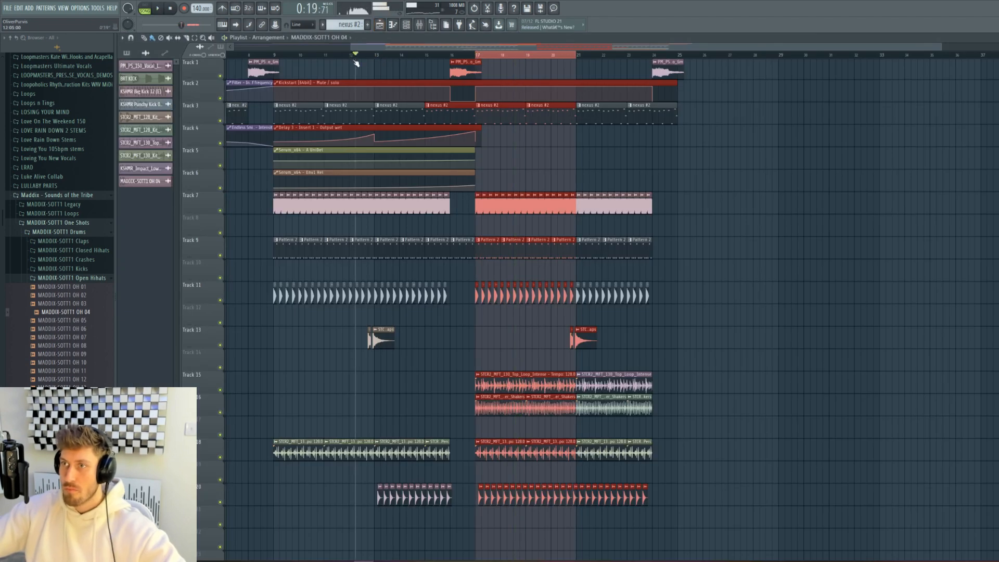
# - Stop playback and clear the playlist's loop selection
pyautogui.press('space')
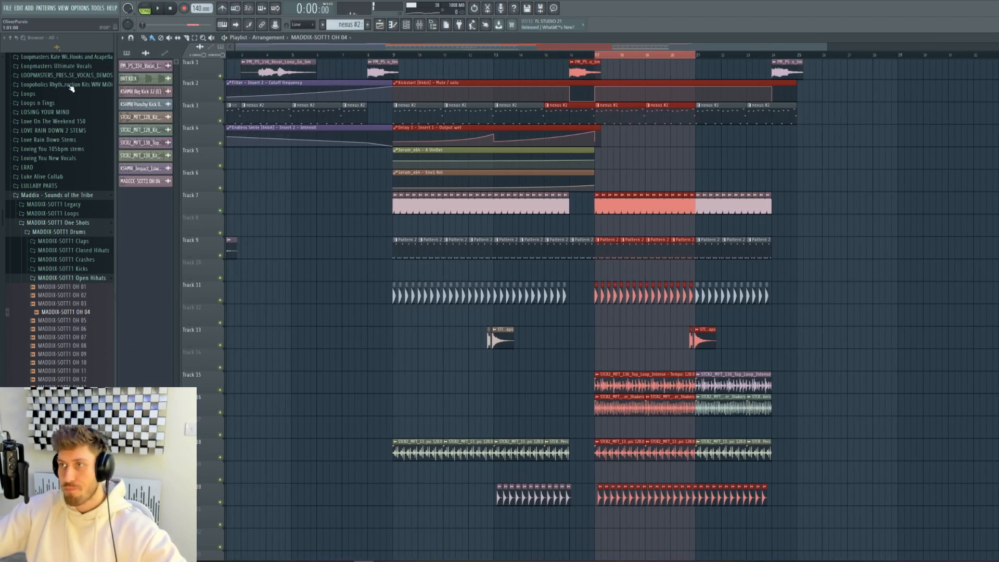
pyautogui.moveTo(632, 55); pyautogui.dragTo(718, 52)
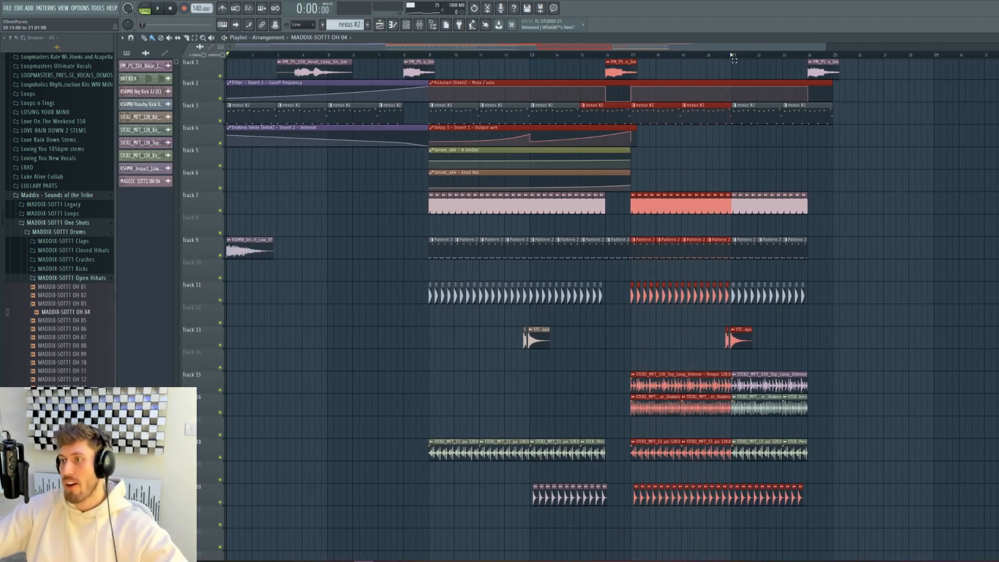
pyautogui.click(873, 225)
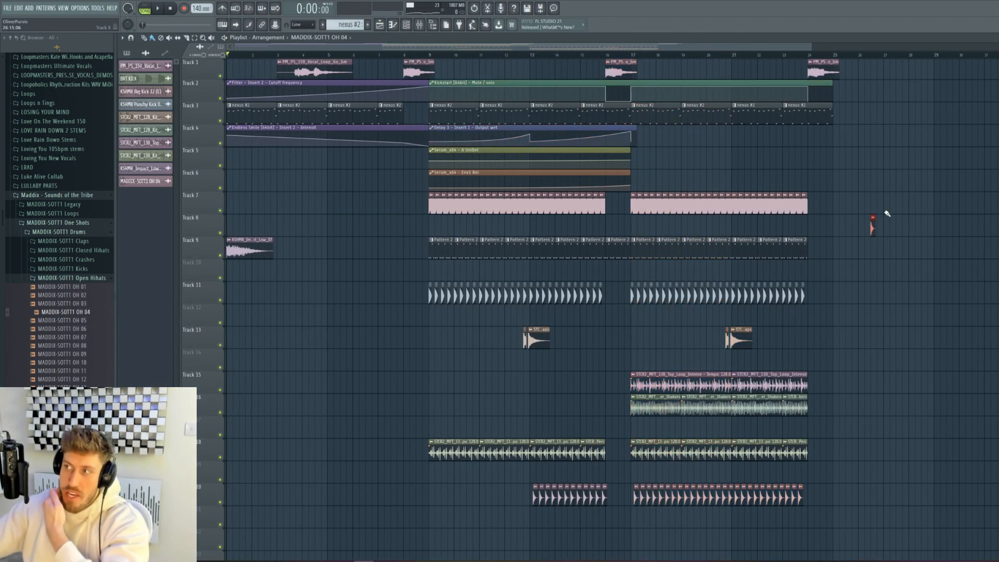
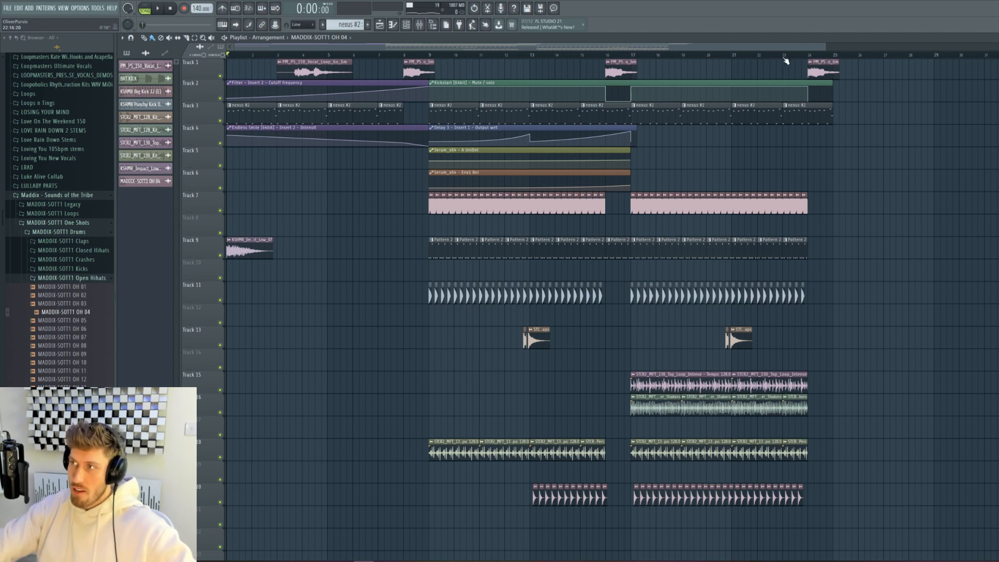
# - Play the arrangement from the start and inspect the open hi-hat sample's channel settings
pyautogui.moveTo(824, 45); pyautogui.dragTo(846, 46)
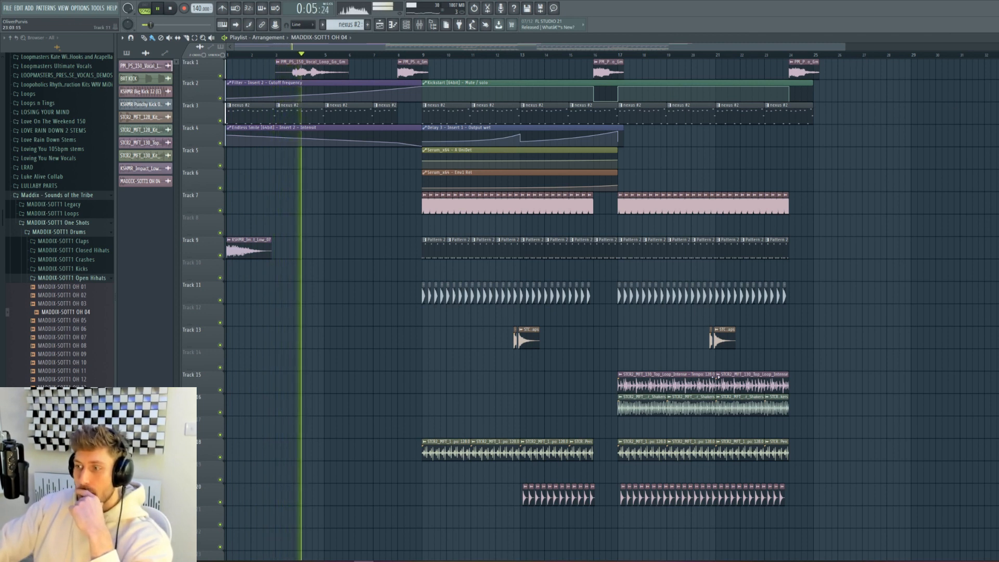
pyautogui.doubleClick(529, 500)
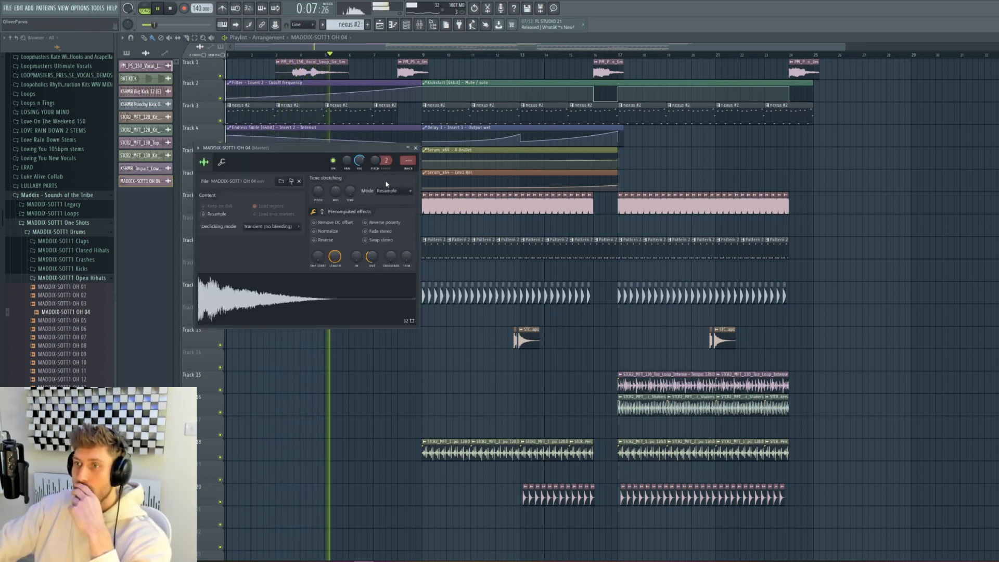
pyautogui.press('Escape')
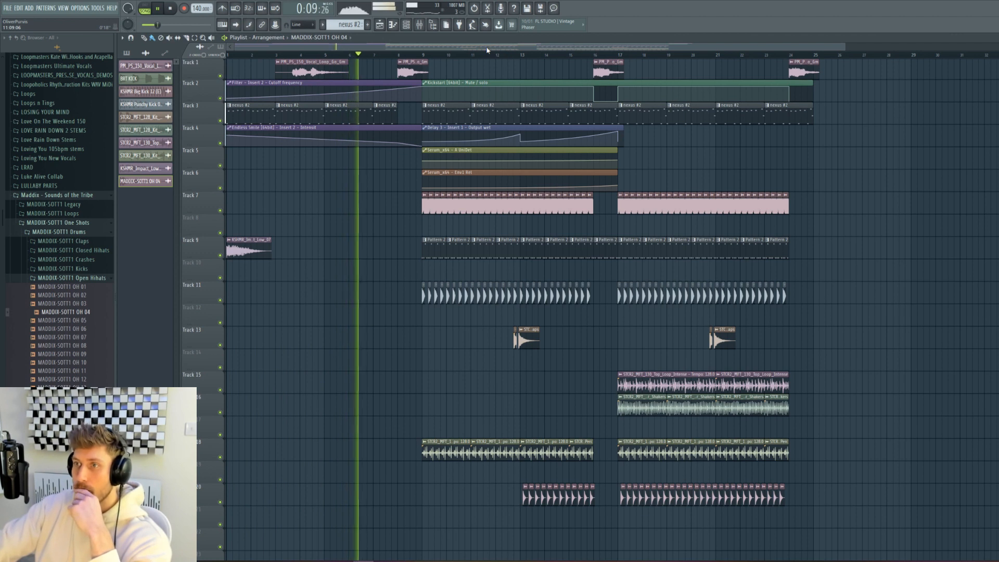
# - Extend the starts of the three short vocal clips on Track 1 about half a bar earlier
pyautogui.moveTo(400, 68); pyautogui.dragTo(390, 68)
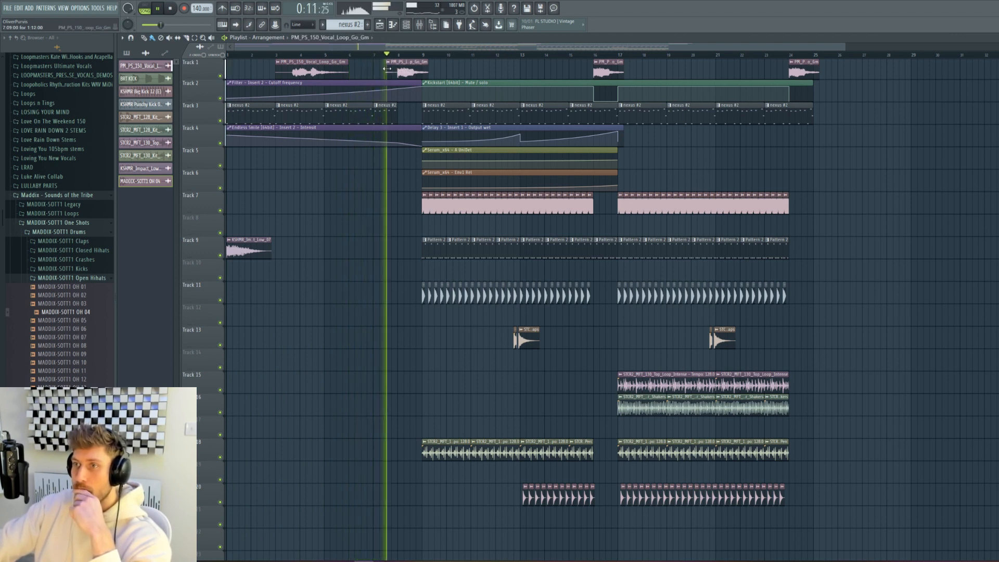
pyautogui.moveTo(596, 68); pyautogui.dragTo(589, 69)
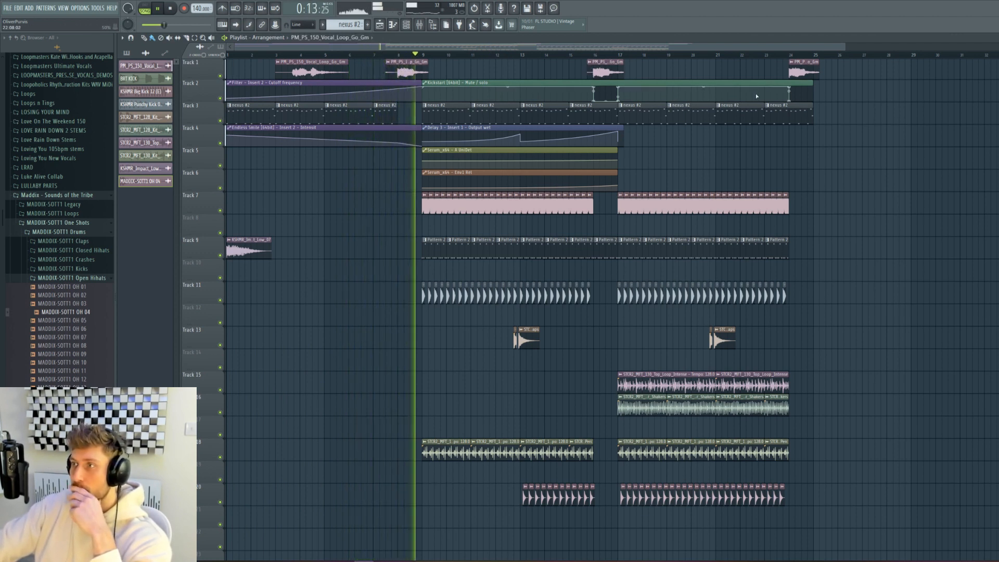
pyautogui.moveTo(790, 68); pyautogui.dragTo(782, 72)
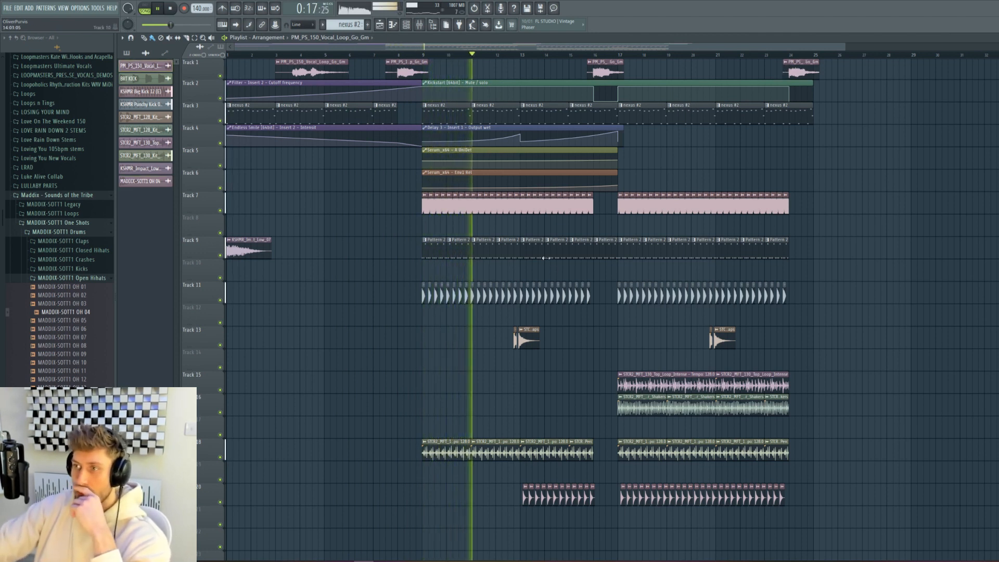
# - Set the channel volume of KSHMR Big Kick 12 (E) to about 74% and of MADDIX-SOTT1 OH 04 to about 70%
pyautogui.click(547, 210)
pyautogui.doubleClick(547, 211)
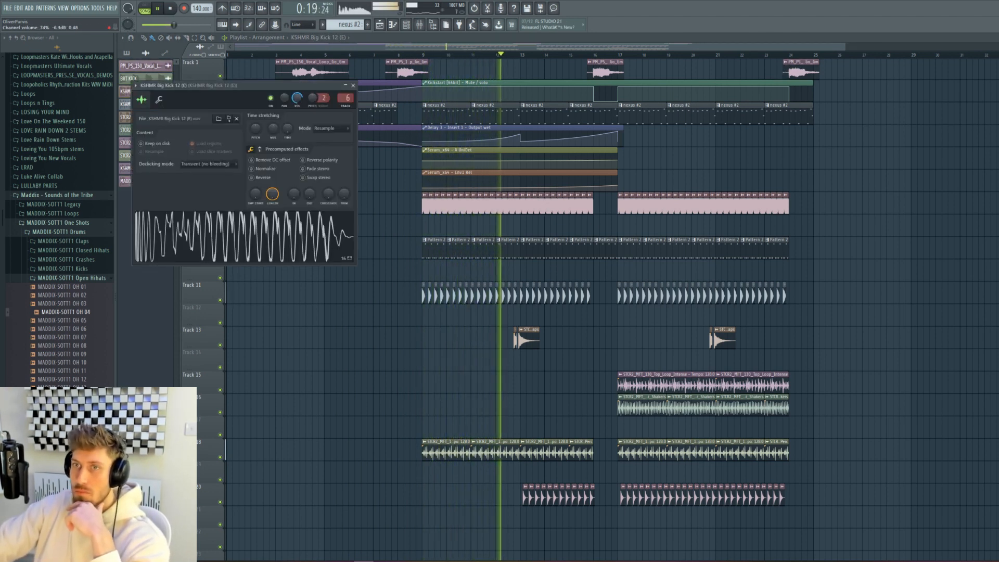
pyautogui.click(353, 85)
pyautogui.doubleClick(248, 251)
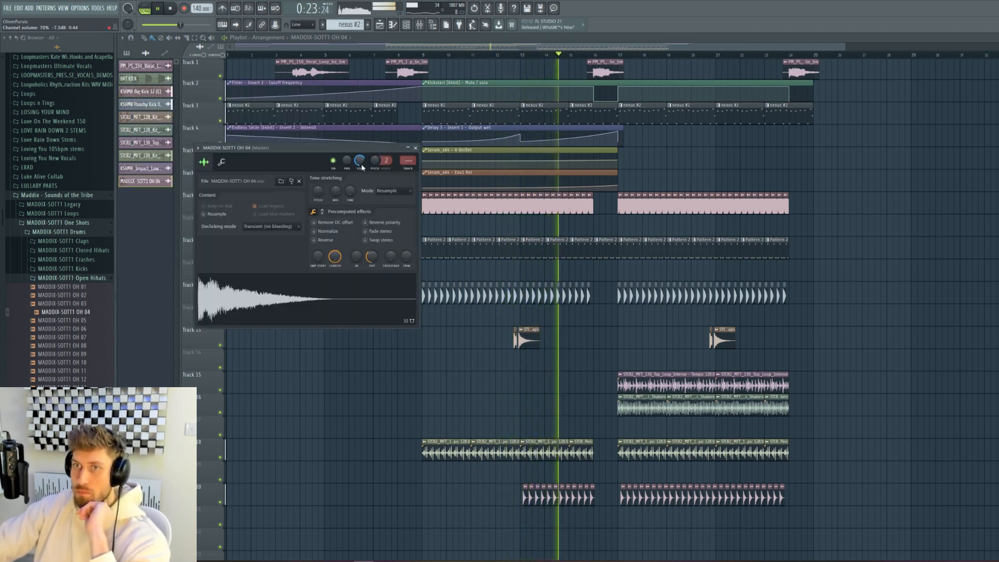
# - Open Pattern 2 from Track 9 and bring up its Serum_x64 channel in the channel rack
pyautogui.doubleClick(537, 247)
pyautogui.press('F6')
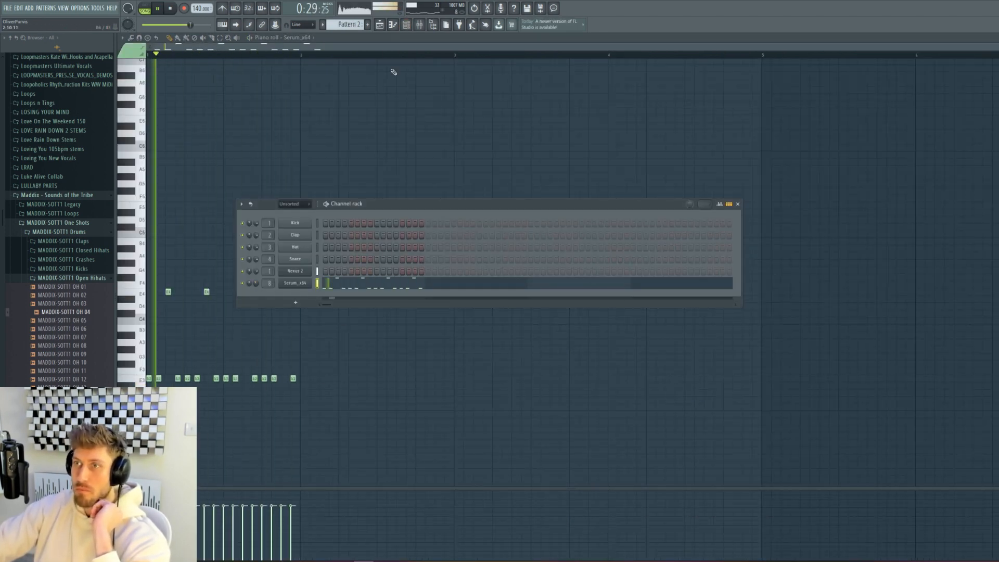
pyautogui.click(381, 27)
# - Set the Nexus 2 lead's channel volume to about 75% in the nexus #2 pattern and stop playback in the playlist
pyautogui.doubleClick(600, 116)
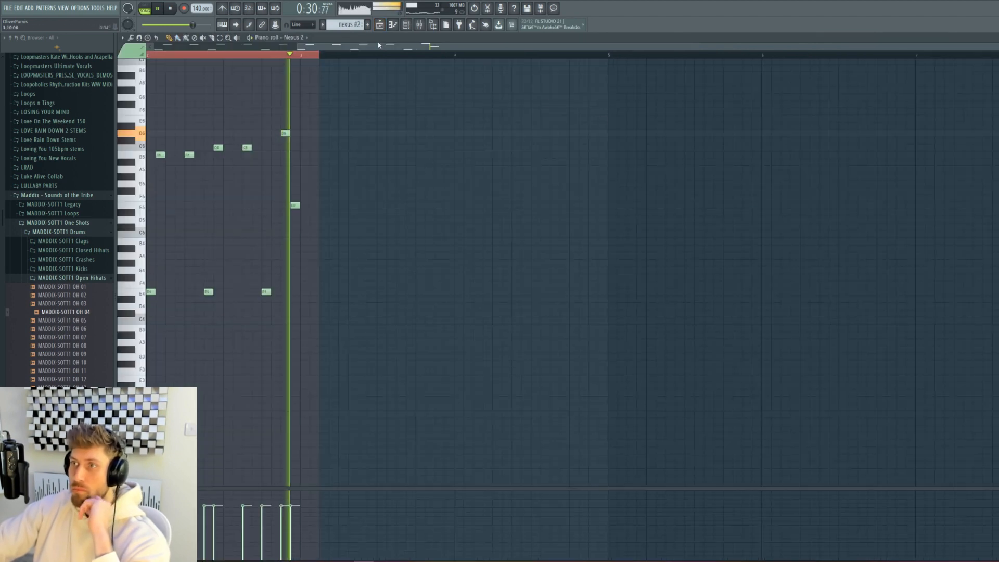
pyautogui.click(406, 26)
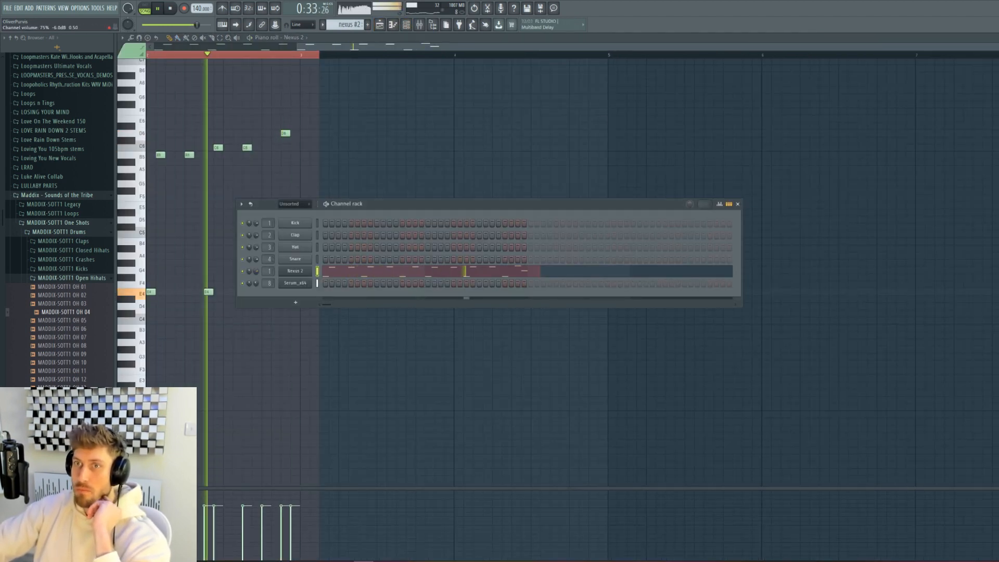
pyautogui.click(380, 27)
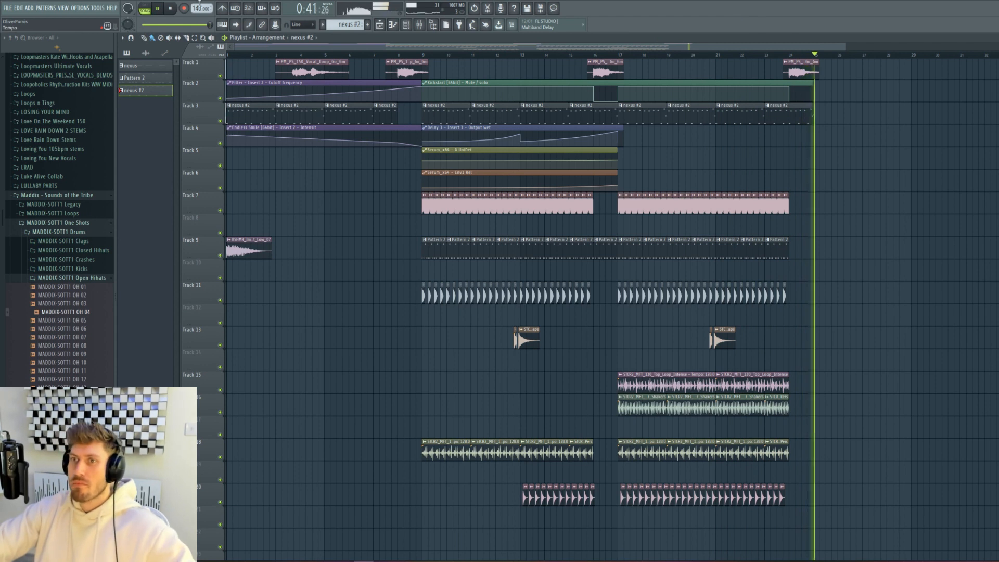
pyautogui.press('space')
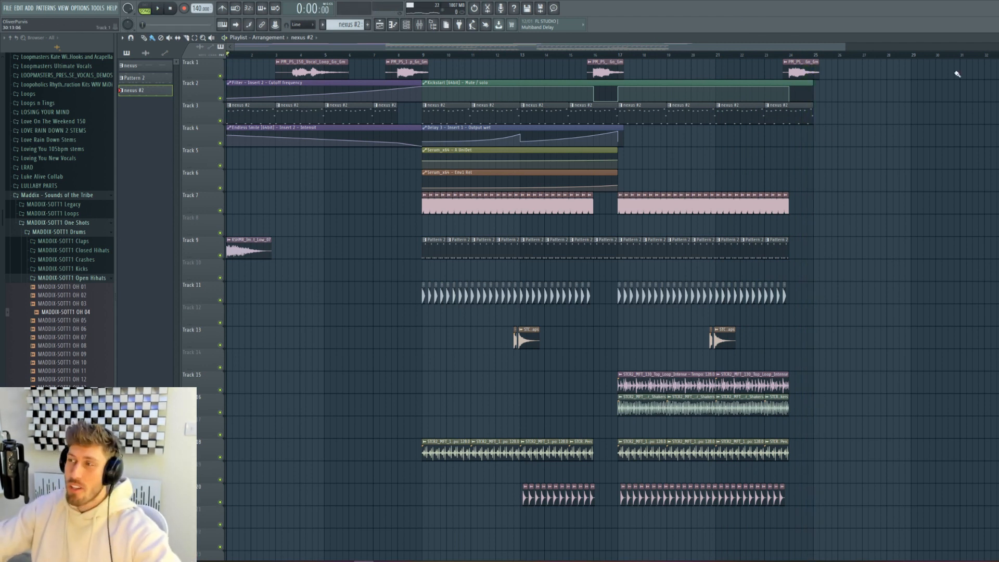
pyautogui.moveTo(852, 50); pyautogui.dragTo(788, 74)
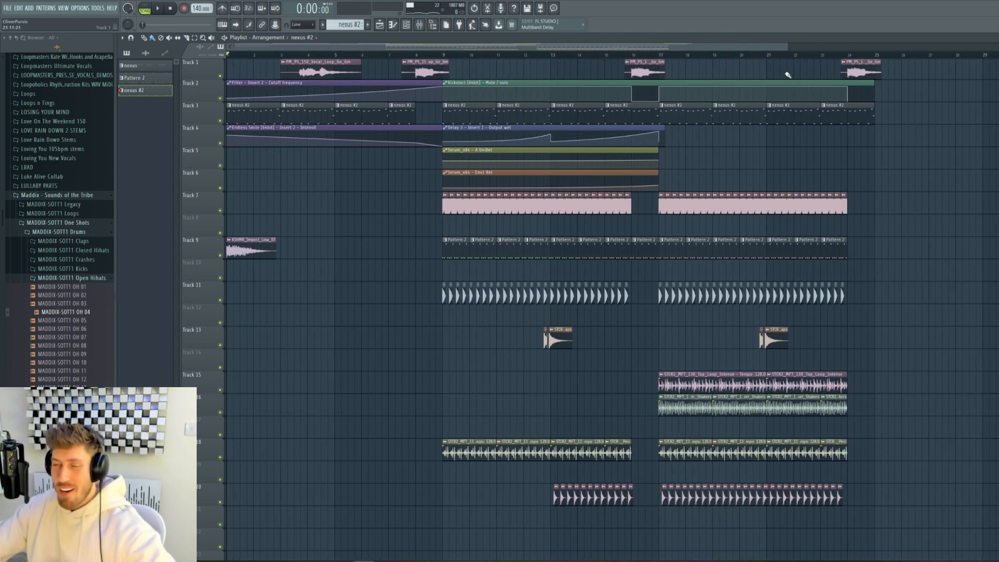